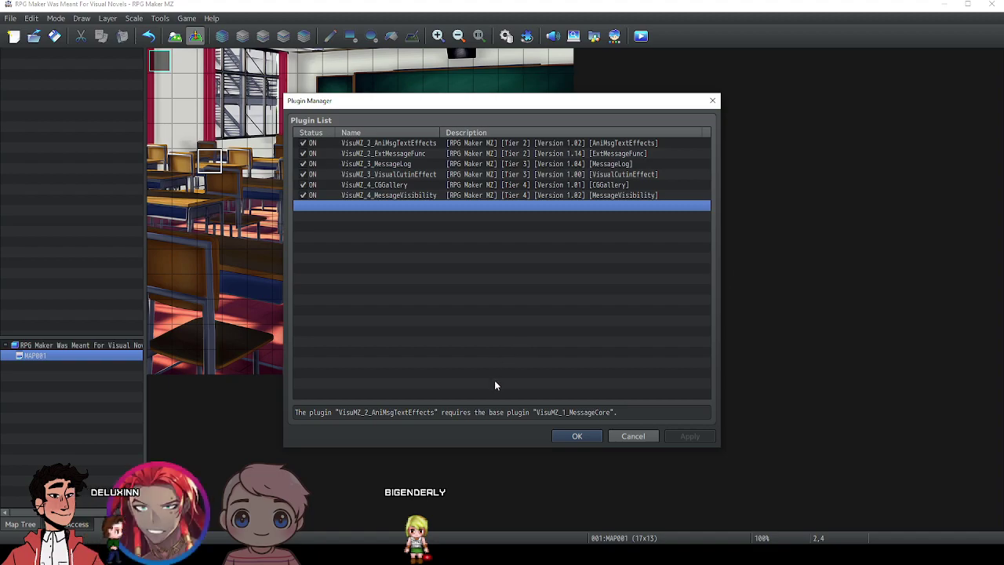
Close the Plugin Manager, switch to Discord and download VisuMZ_1_SaveCore.js from the voice-chat channel.
click(565, 439)
key(alt+Tab)
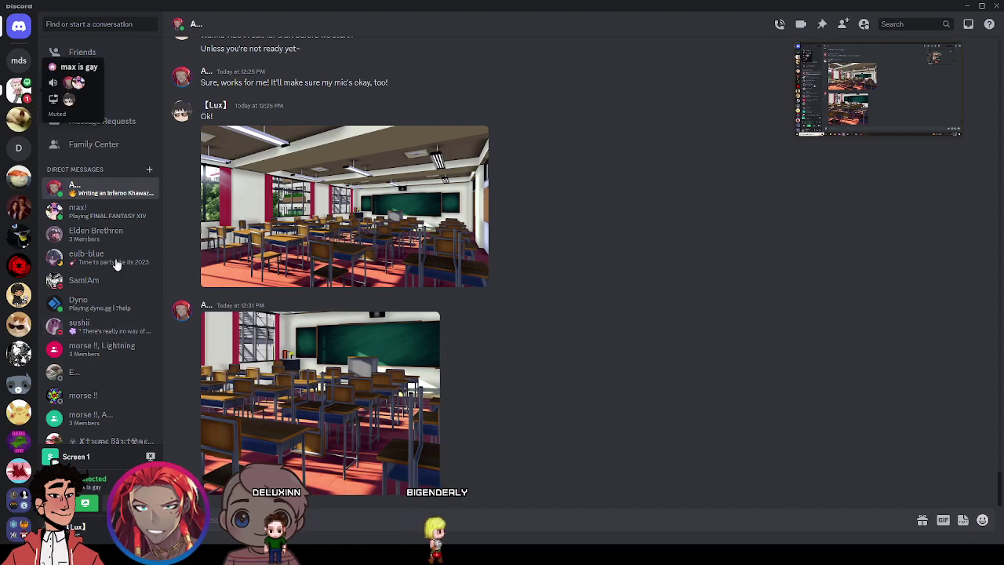
key(ctrl+alt+a)
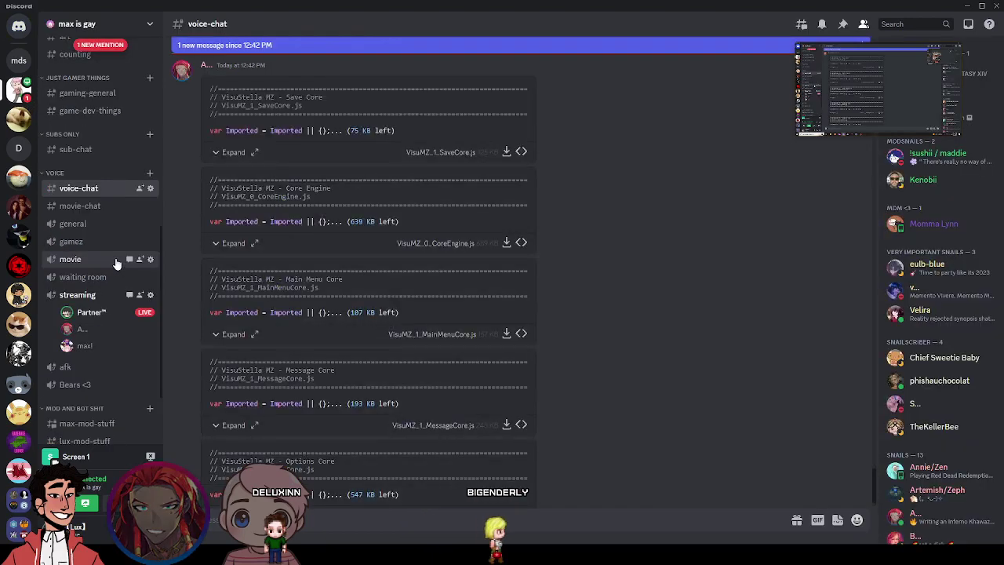
scroll(493, 280, up, 2)
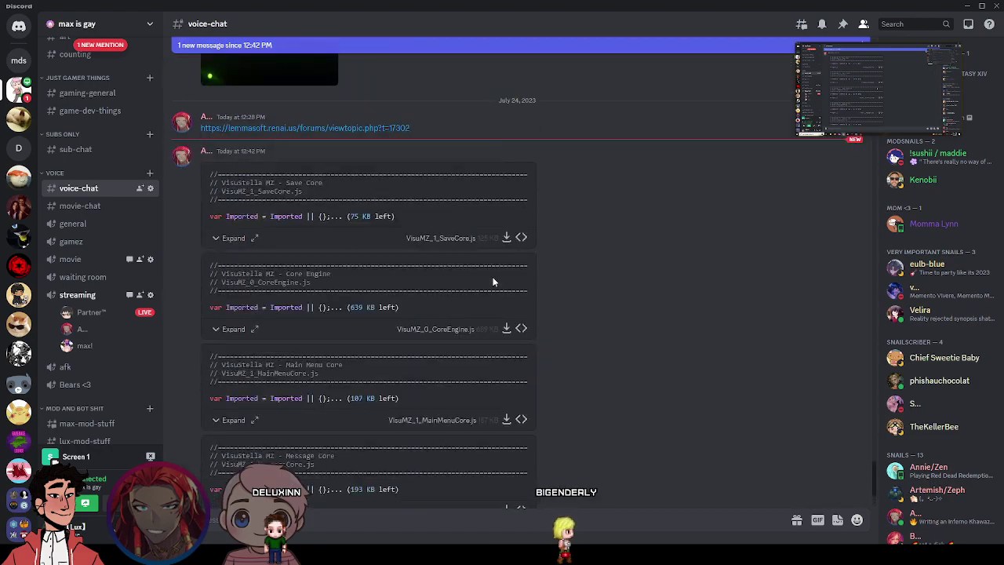
scroll(492, 280, down, 3)
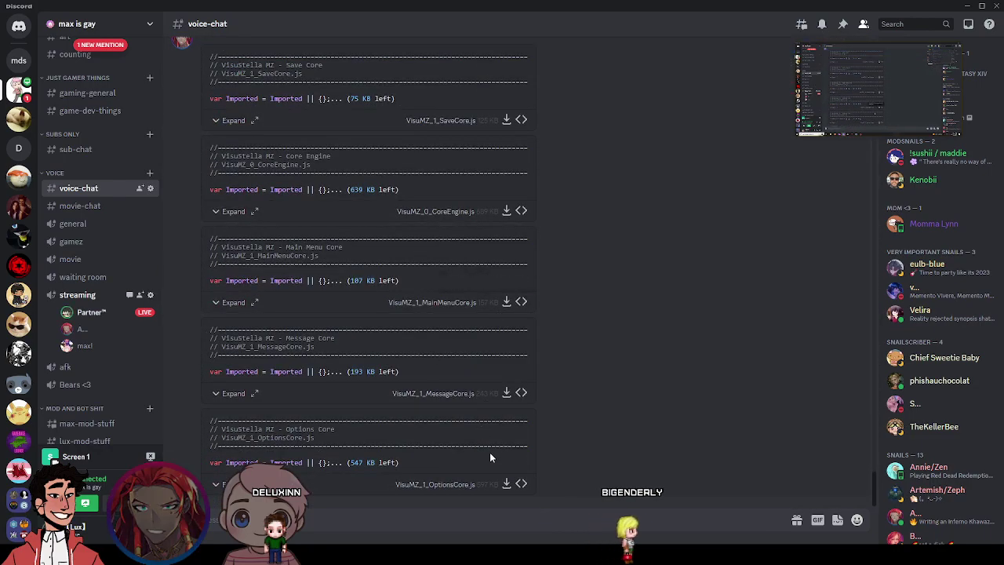
click(506, 120)
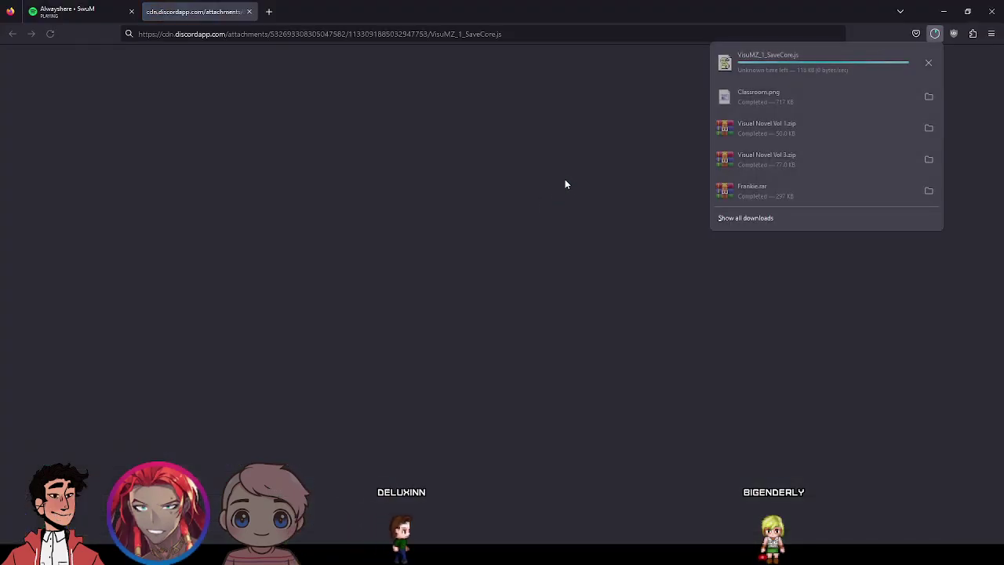
Close the private browsing window showing the background graphics forum page and return to Discord.
click(79, 8)
click(76, 8)
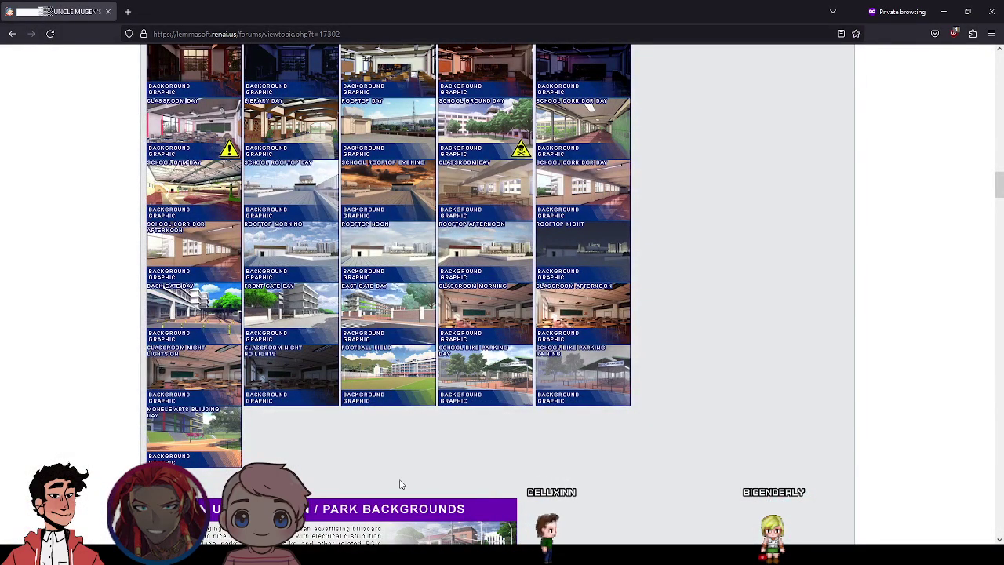
click(991, 11)
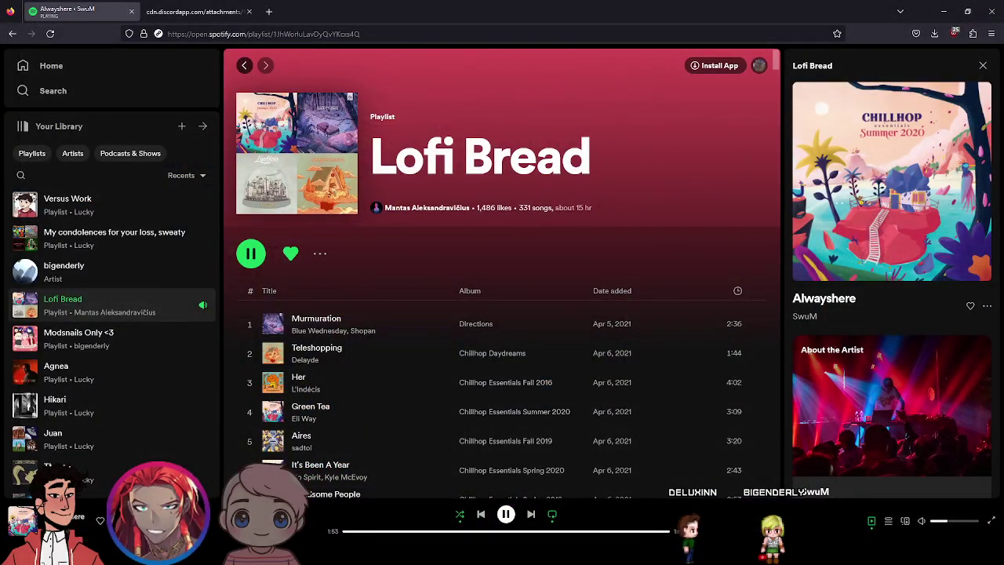
key(alt+Tab)
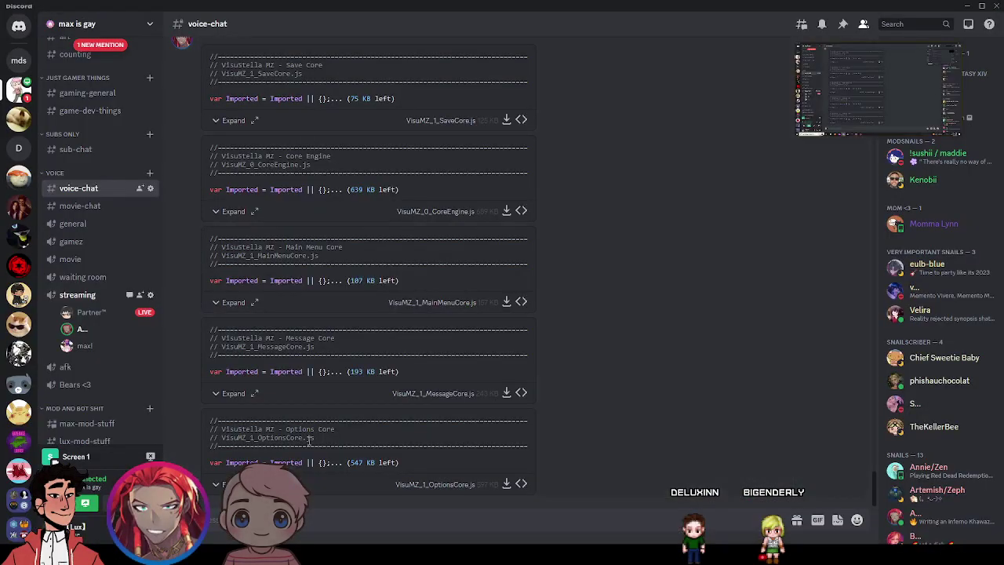
Download VisuMZ_0_CoreEngine.js, VisuMZ_1_MainMenuCore.js, VisuMZ_1_MessageCore.js and VisuMZ_1_OptionsCore.js from the voice-chat channel.
click(505, 212)
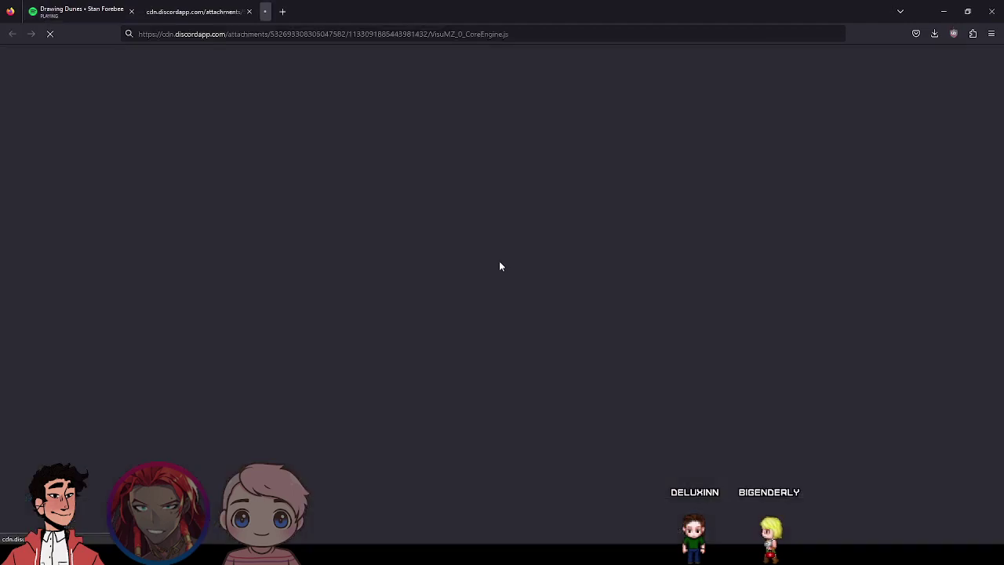
key(alt+Tab)
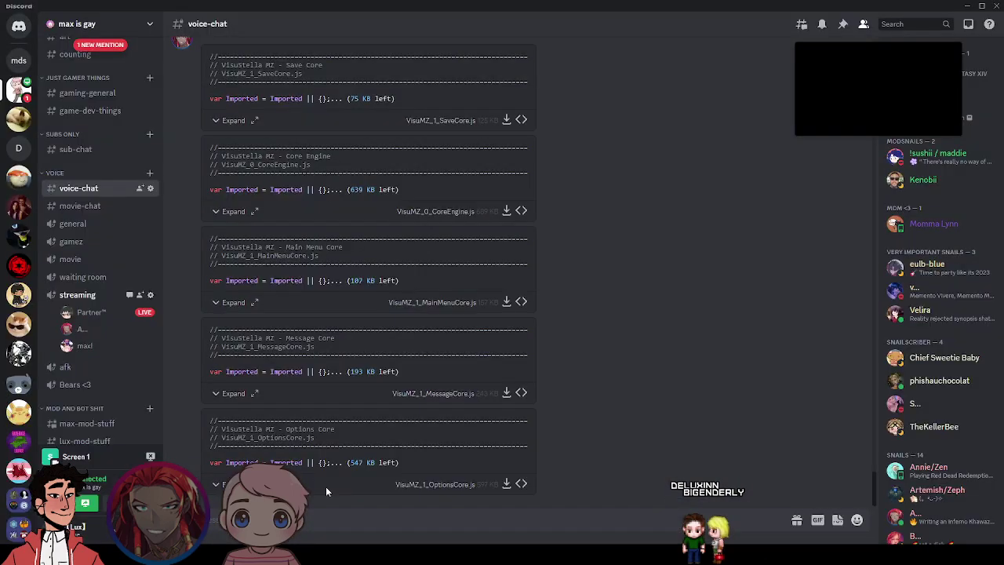
click(506, 302)
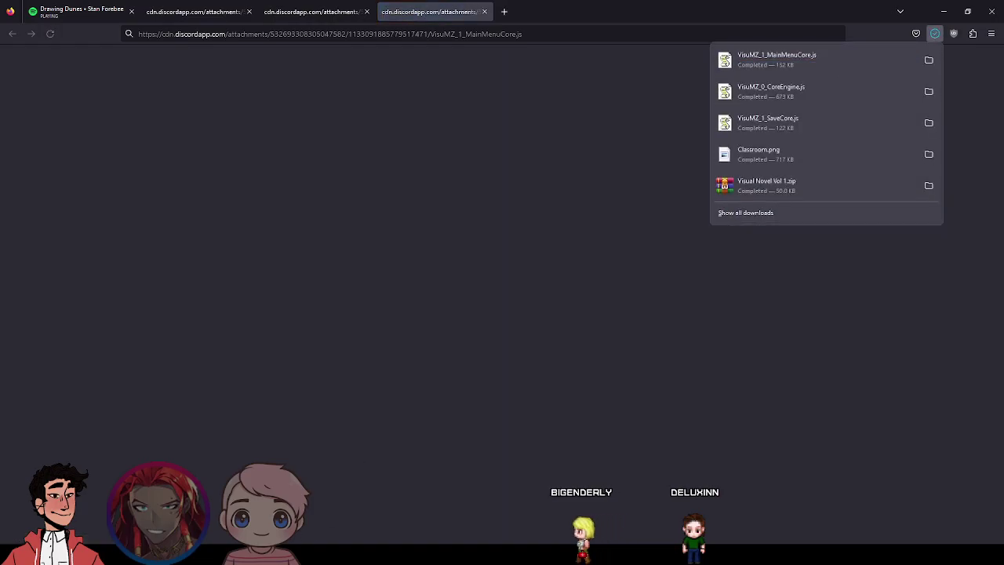
key(alt+Tab)
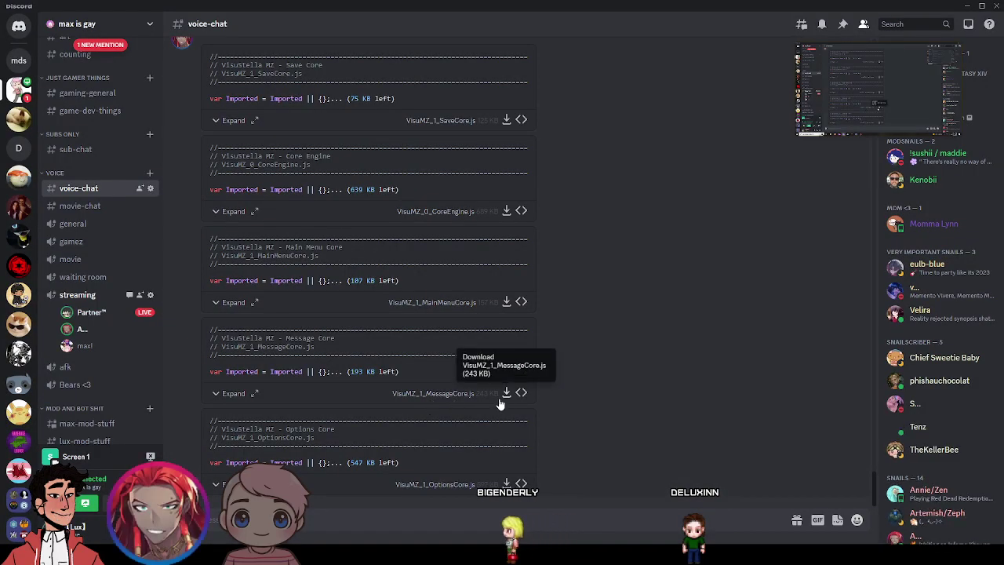
click(506, 393)
key(alt+Tab)
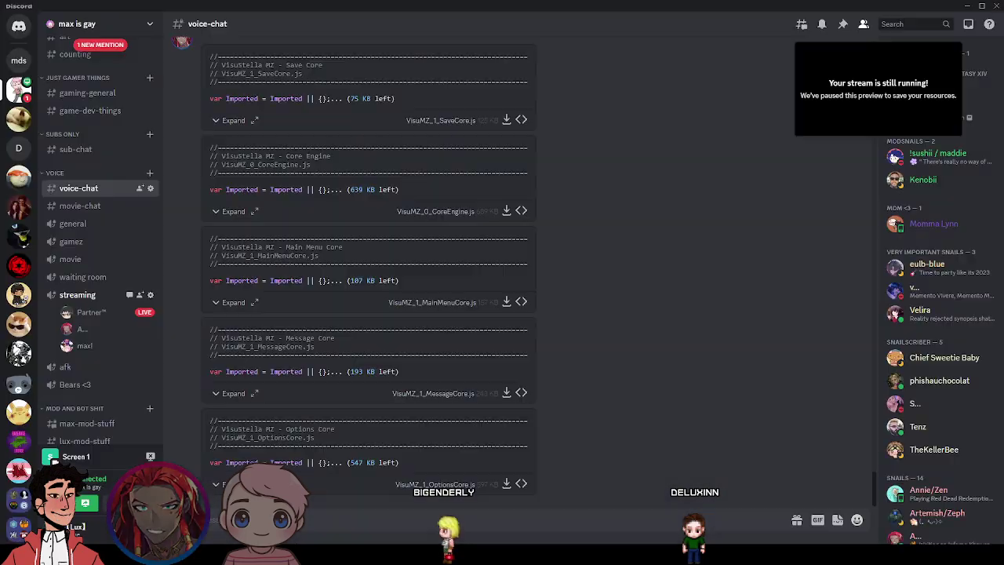
click(506, 483)
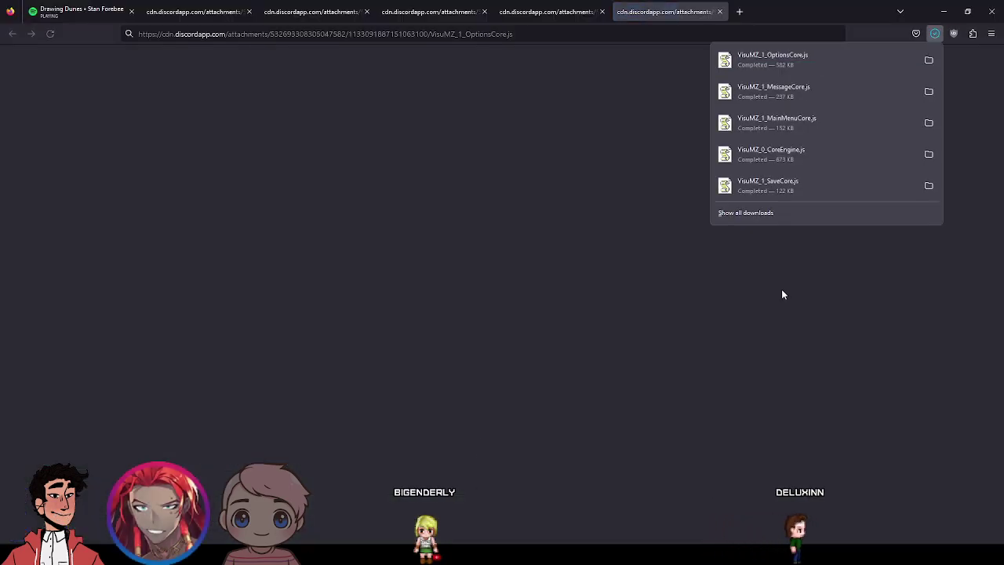
Show the downloaded VisuMZ_1_SaveCore file in its folder and close the leftover Discord attachment tabs in the browser.
click(928, 186)
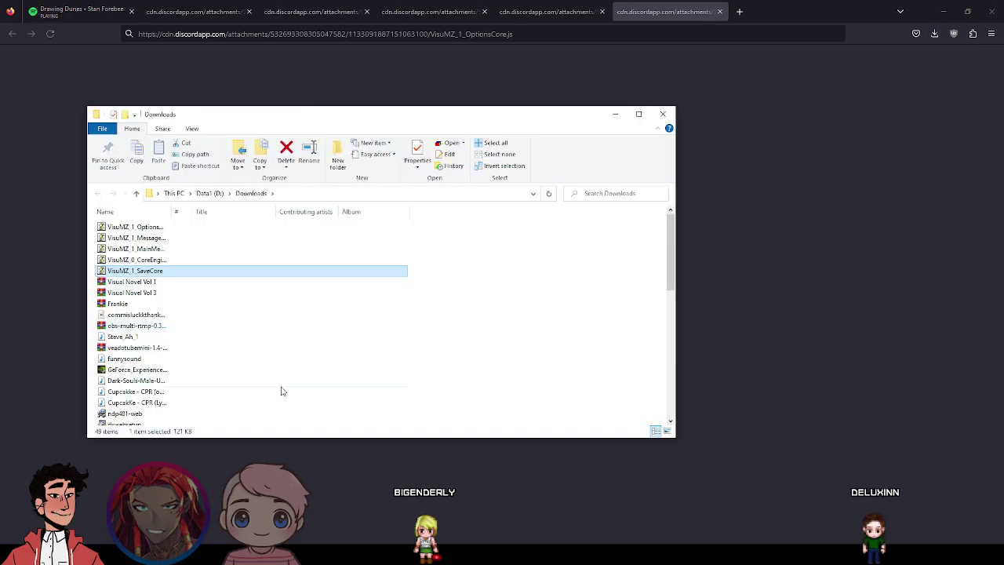
click(250, 12)
click(250, 12)
click(249, 11)
click(250, 11)
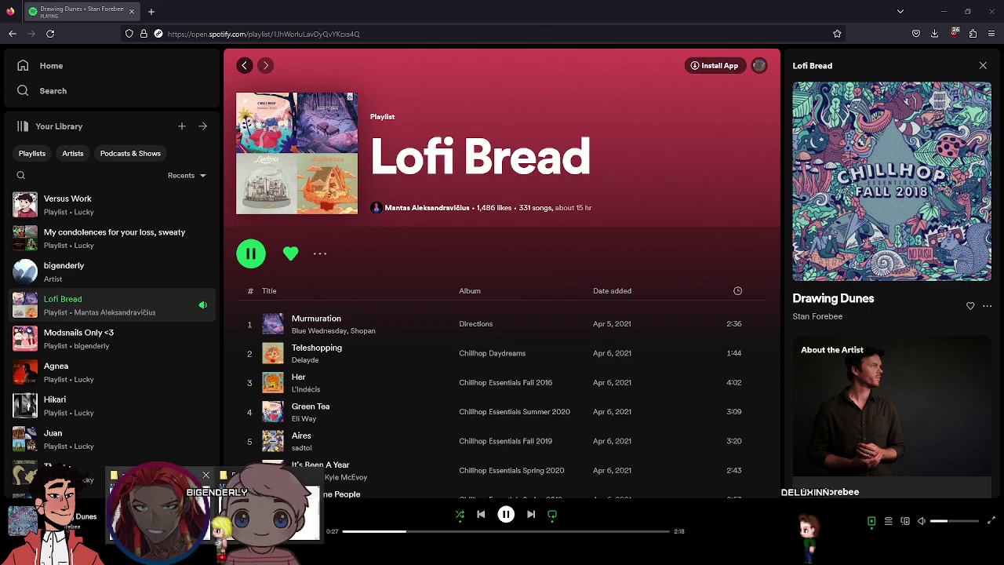
Bring the plugins and Downloads folder windows forward and arrange them so both file lists are visible.
click(159, 506)
click(268, 510)
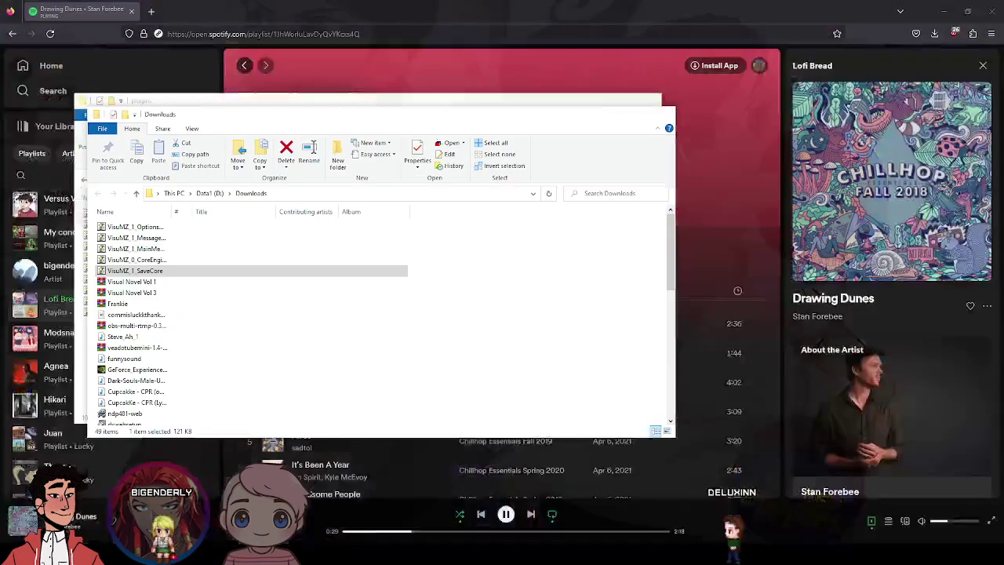
drag(267, 125, 568, 167)
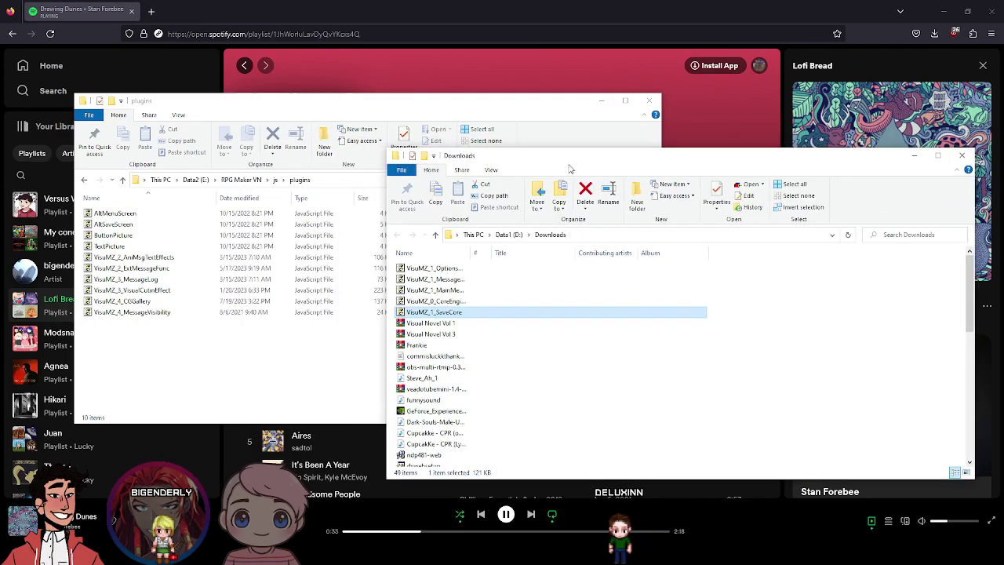
ctrl+click(438, 303)
ctrl+click(439, 290)
ctrl+click(440, 279)
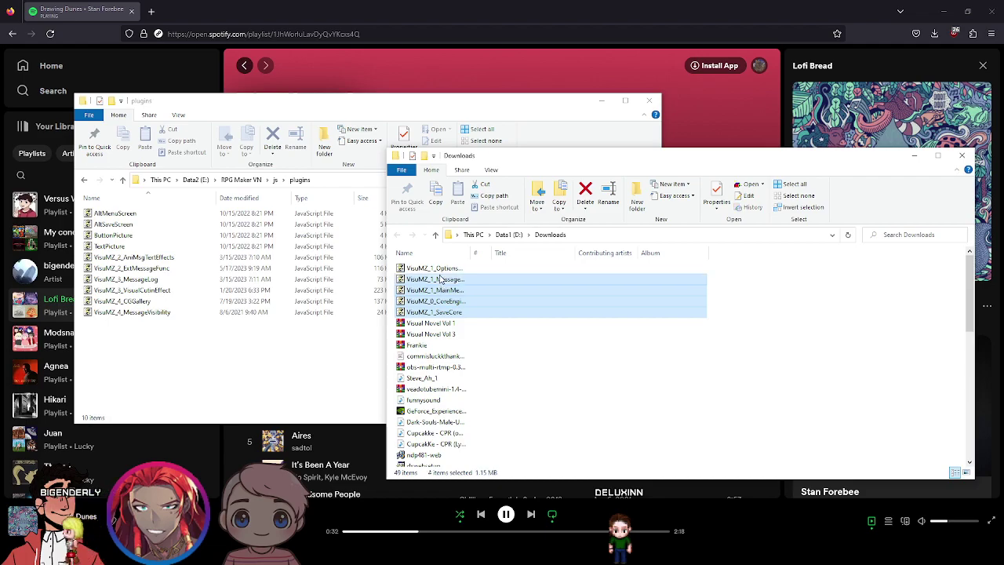
ctrl+click(439, 278)
drag(435, 290, 499, 318)
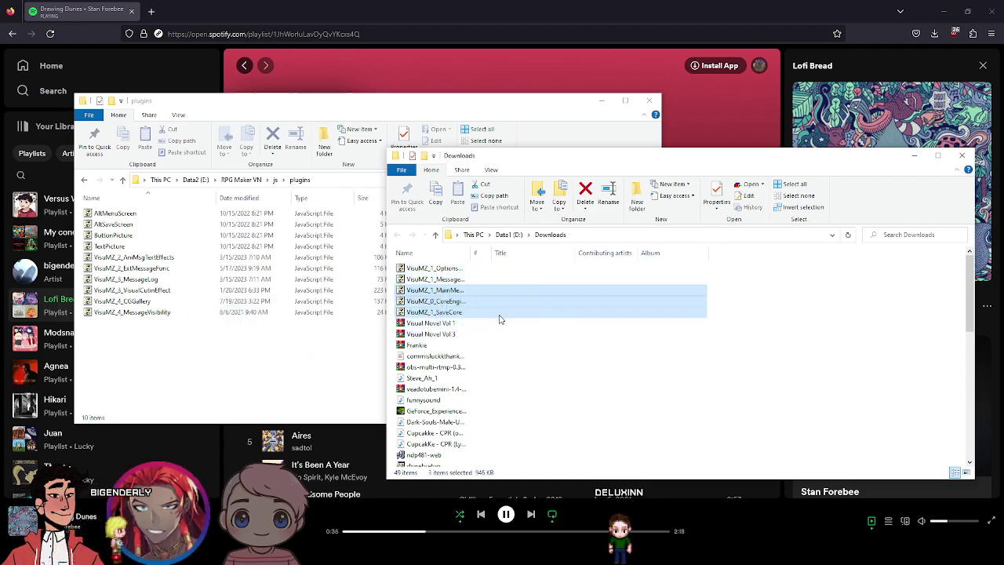
Copy the five downloaded VisuMZ core plugin files from Downloads into the project's plugins folder and close the Downloads window.
click(461, 280)
ctrl+click(435, 268)
ctrl+click(437, 290)
ctrl+click(439, 301)
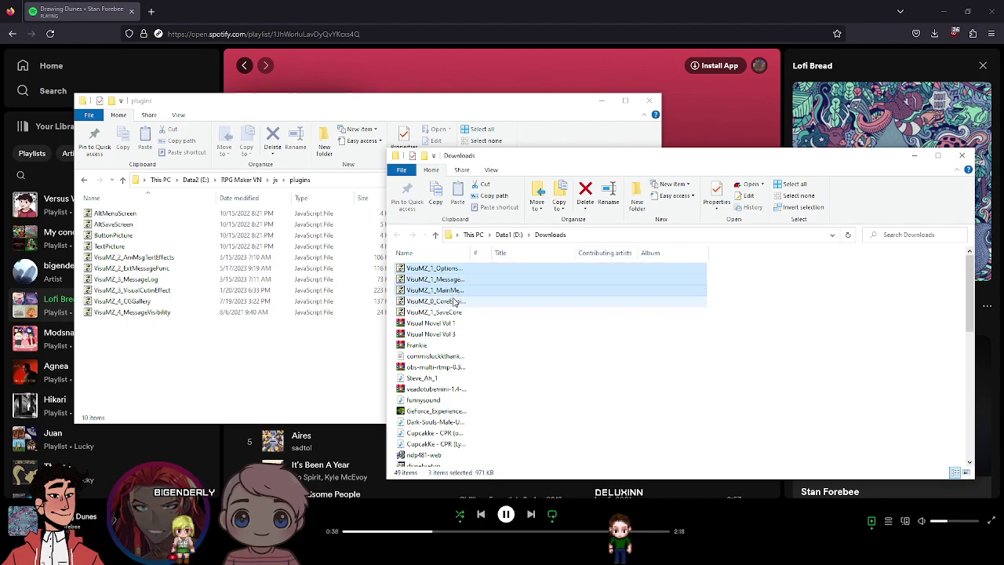
ctrl+click(446, 312)
drag(447, 304, 245, 359)
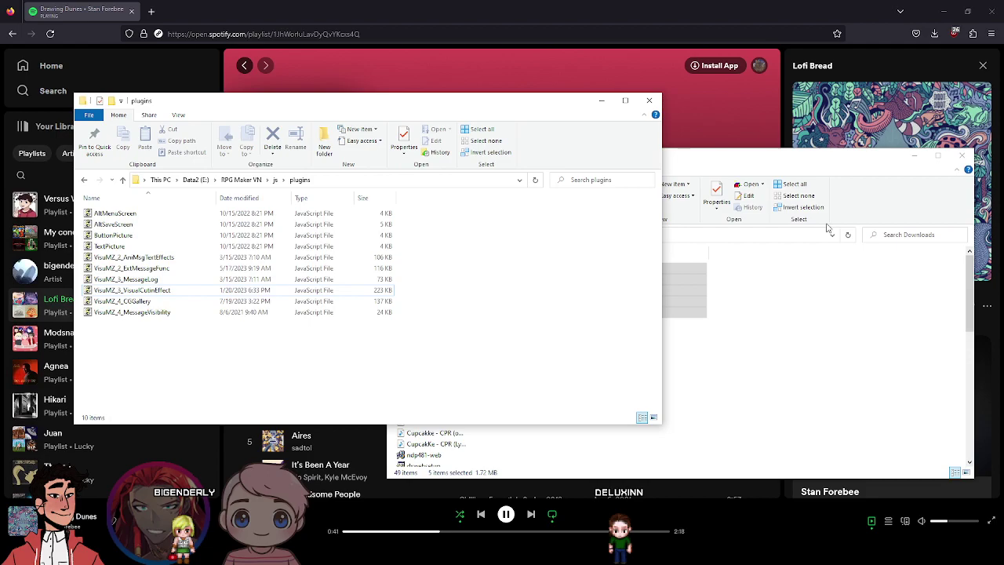
click(961, 156)
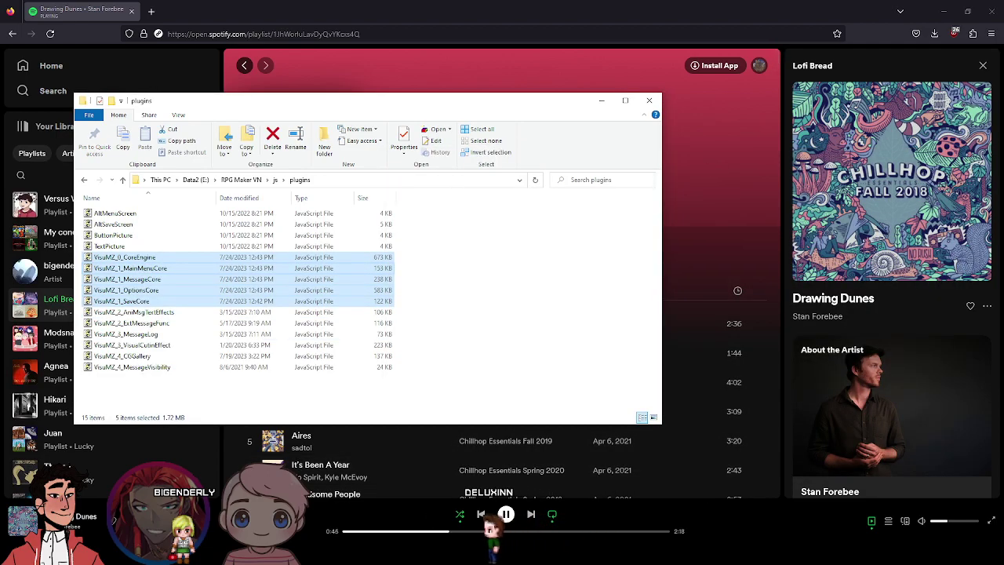
Switch to RPG Maker MZ, add the VisuMZ_0_CoreEngine plugin in the Plugin Manager and move it to the top of the list.
key(alt+Tab)
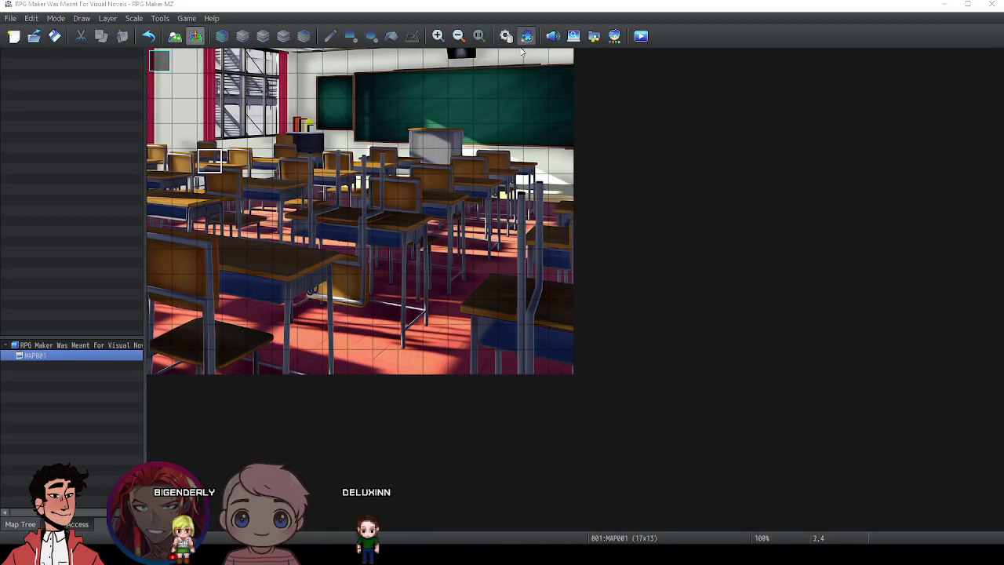
click(525, 37)
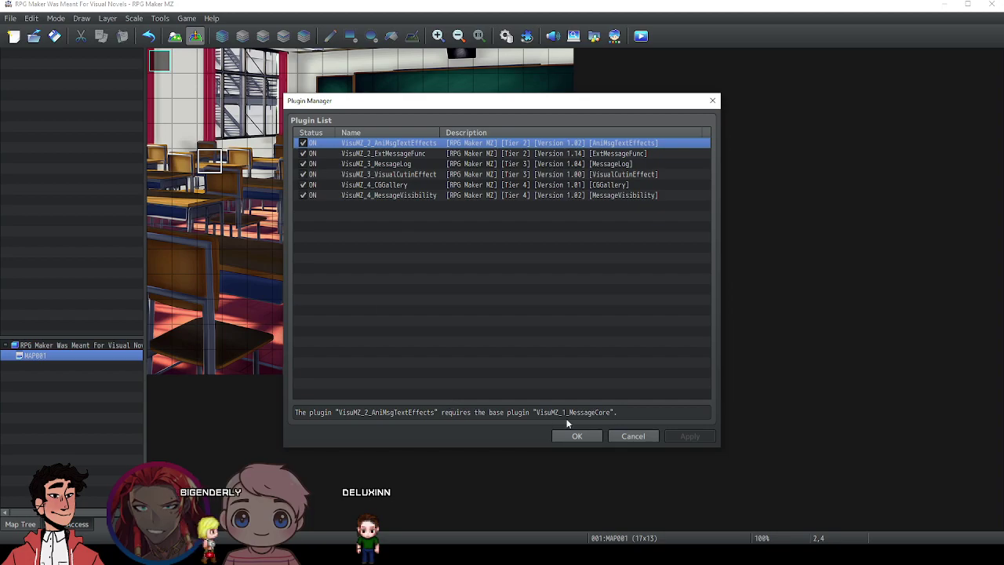
double_click(334, 205)
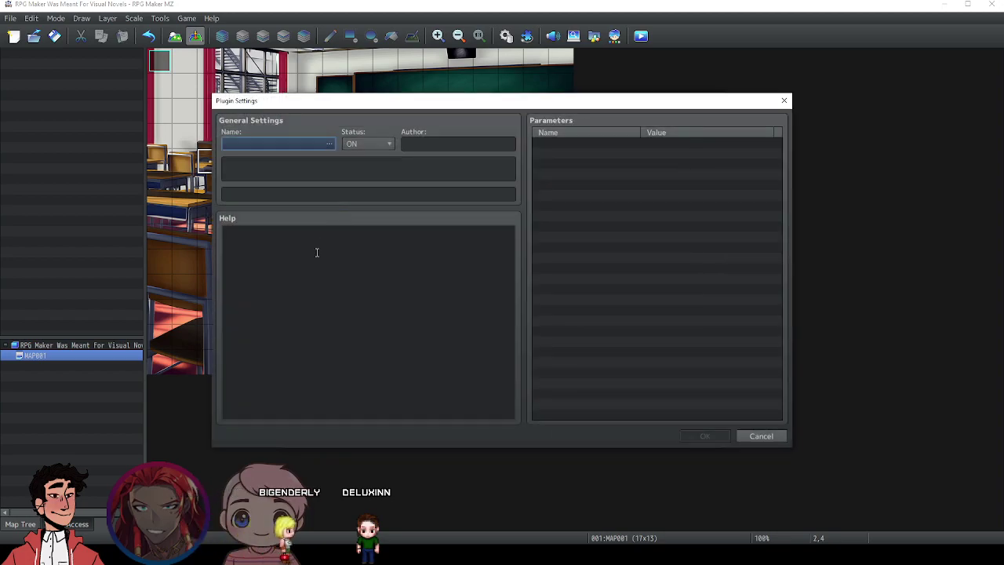
click(302, 142)
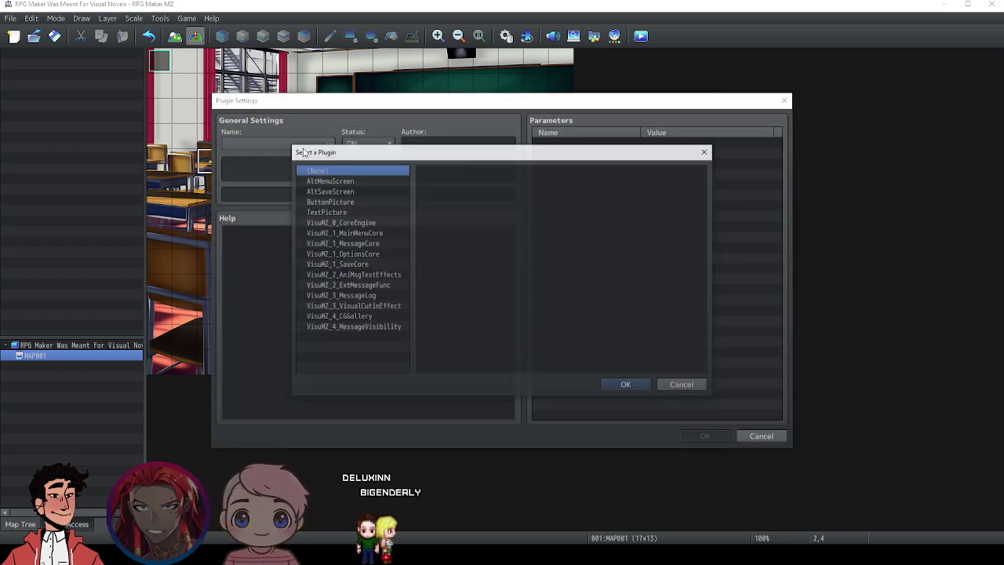
click(339, 222)
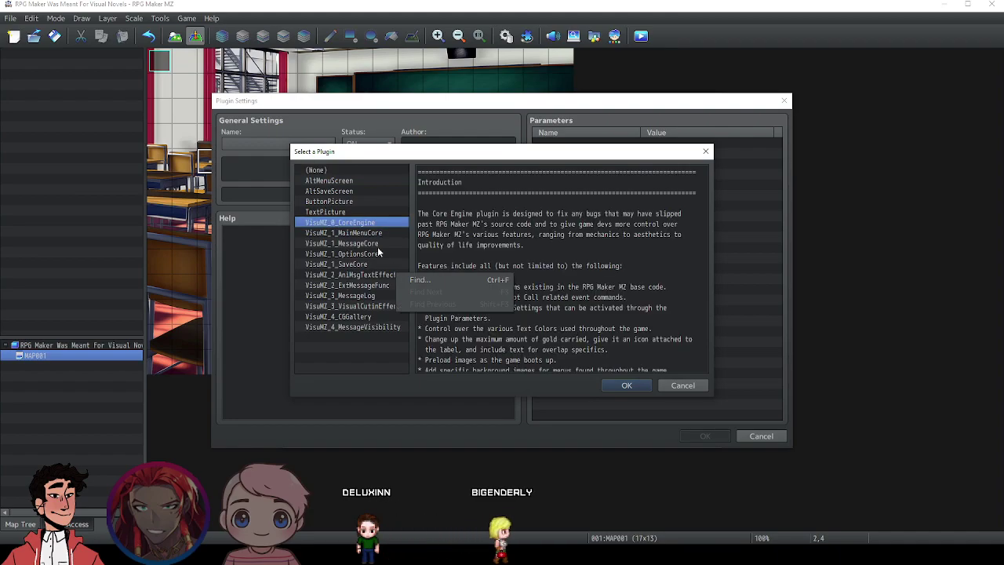
click(622, 385)
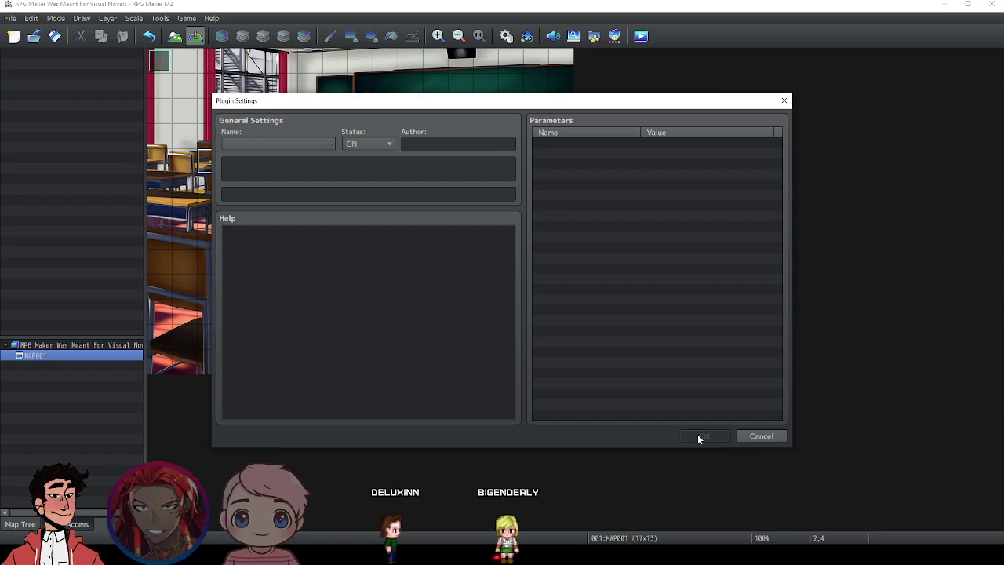
click(700, 436)
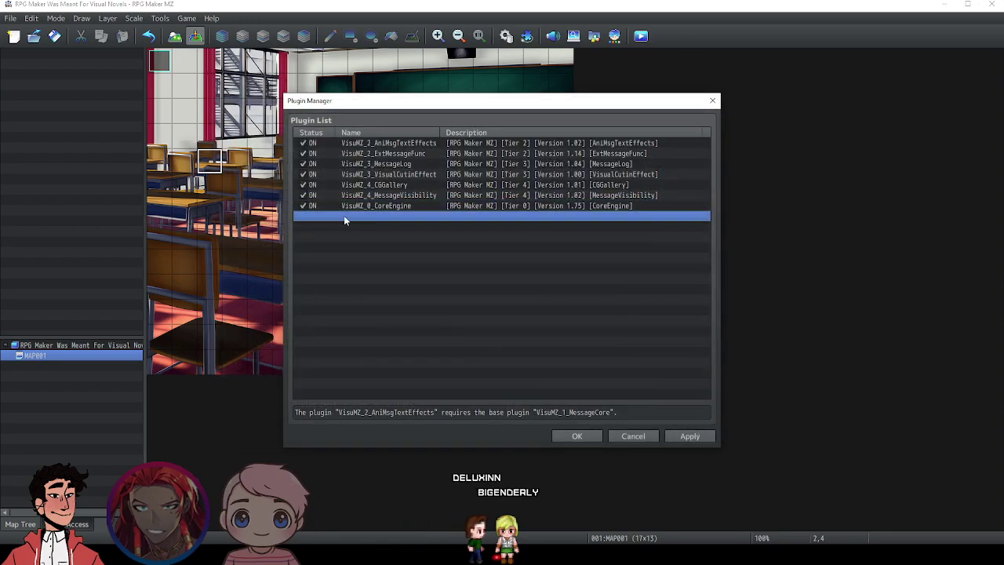
drag(362, 206, 377, 146)
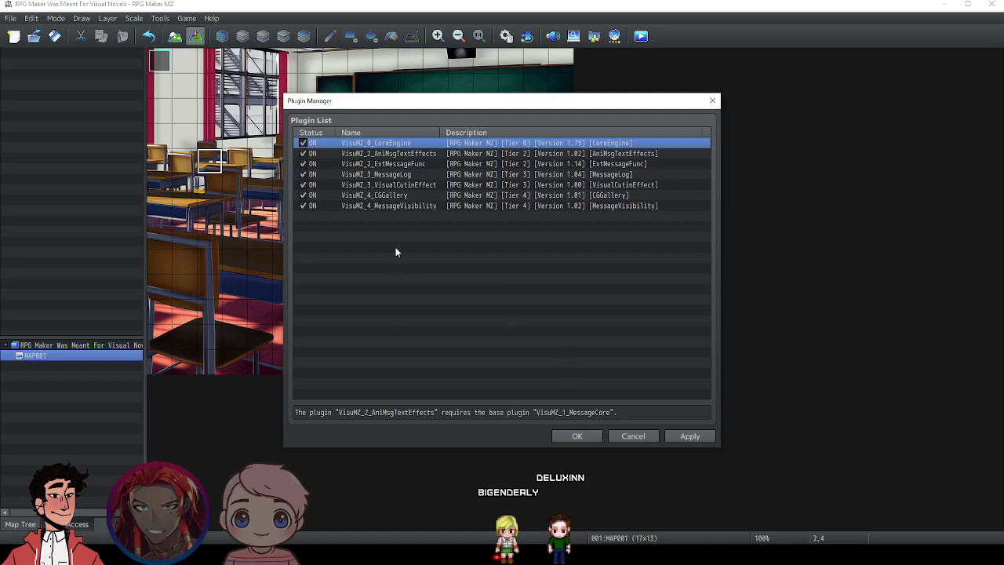
Add the VisuMZ_1_MainMenuCore plugin at the end of the plugin list.
double_click(381, 220)
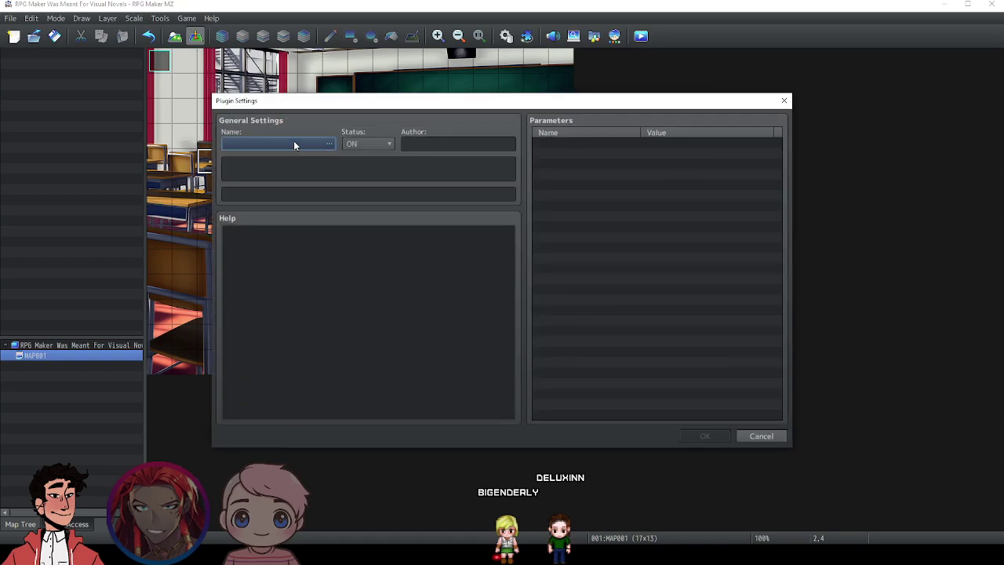
click(295, 144)
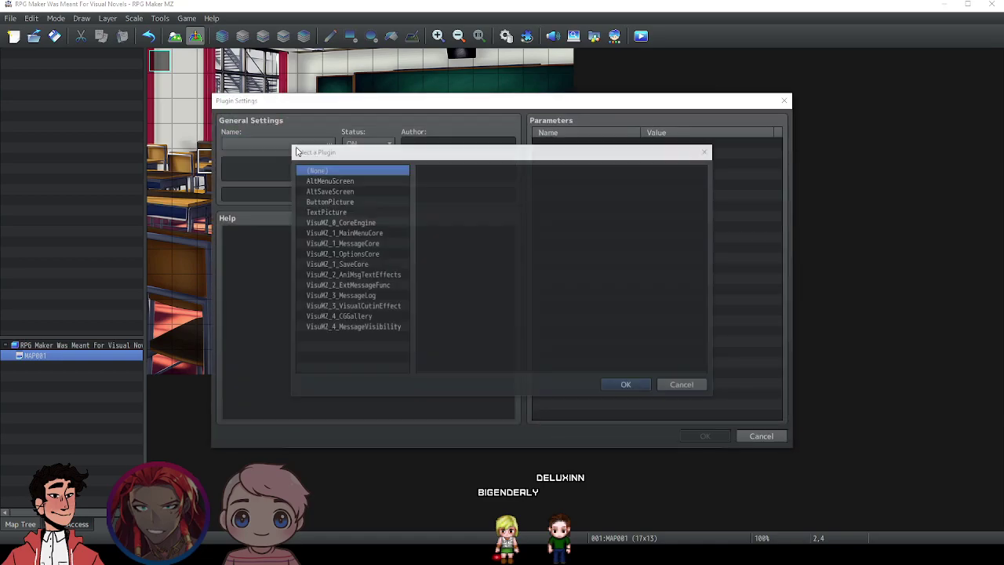
click(348, 233)
click(623, 385)
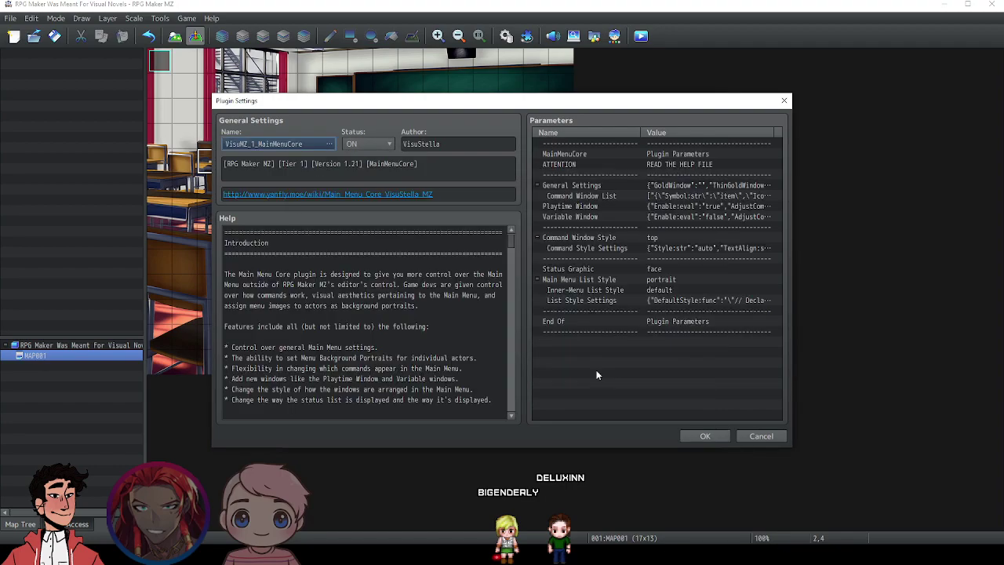
click(684, 436)
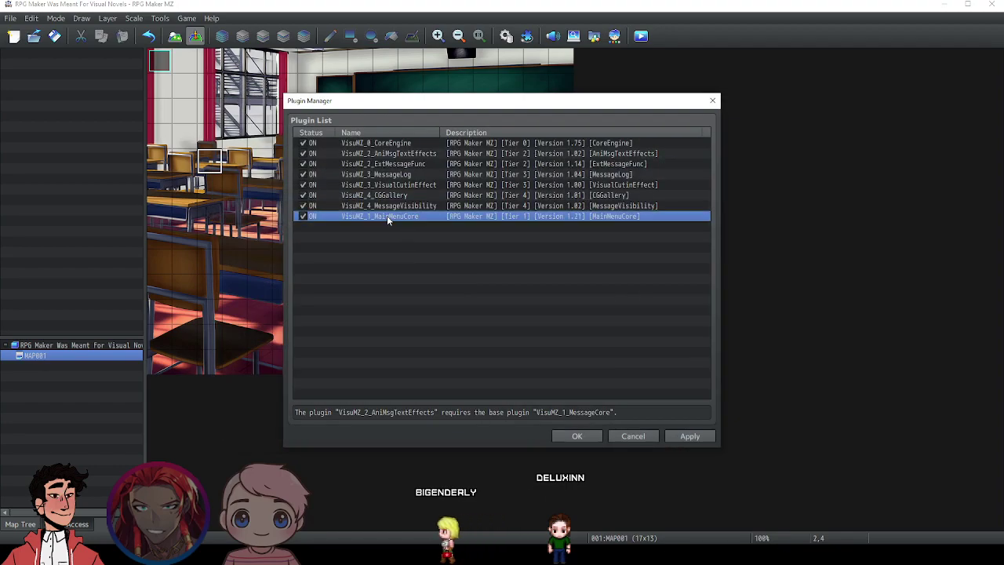
Move the VisuMZ_1_MainMenuCore plugin up the list so it sits directly below VisuMZ_0_CoreEngine.
double_click(387, 216)
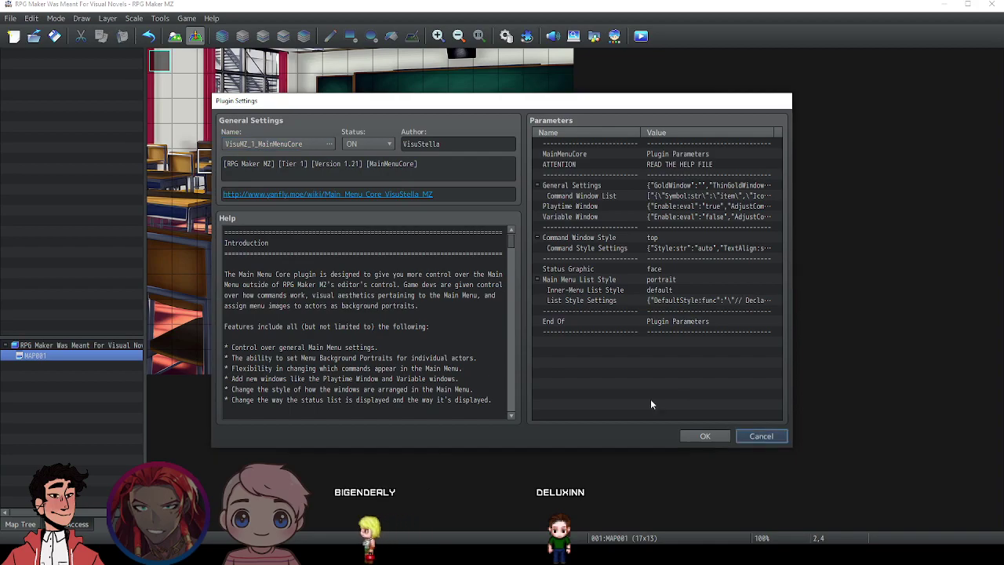
click(753, 435)
drag(401, 220, 385, 146)
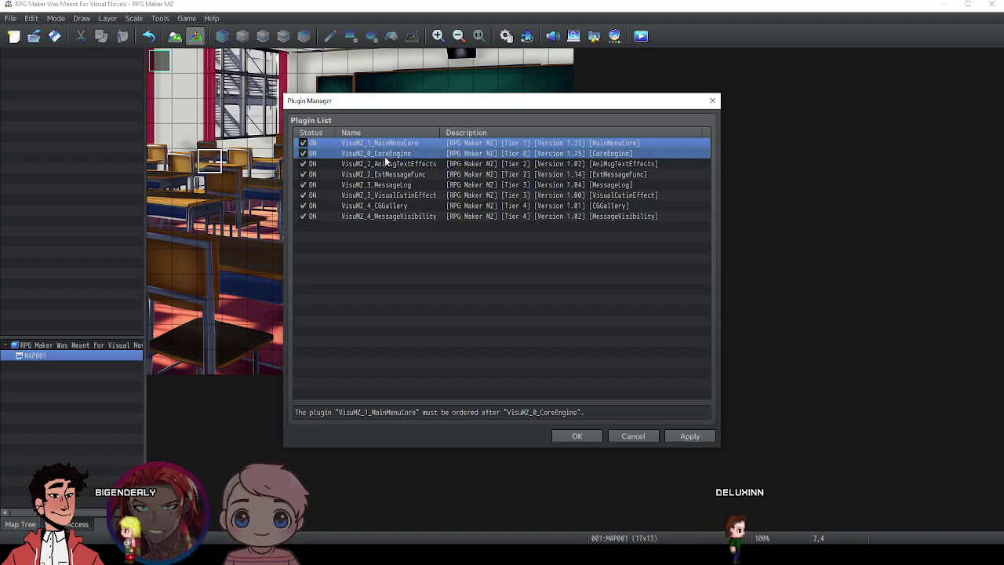
drag(381, 163, 381, 163)
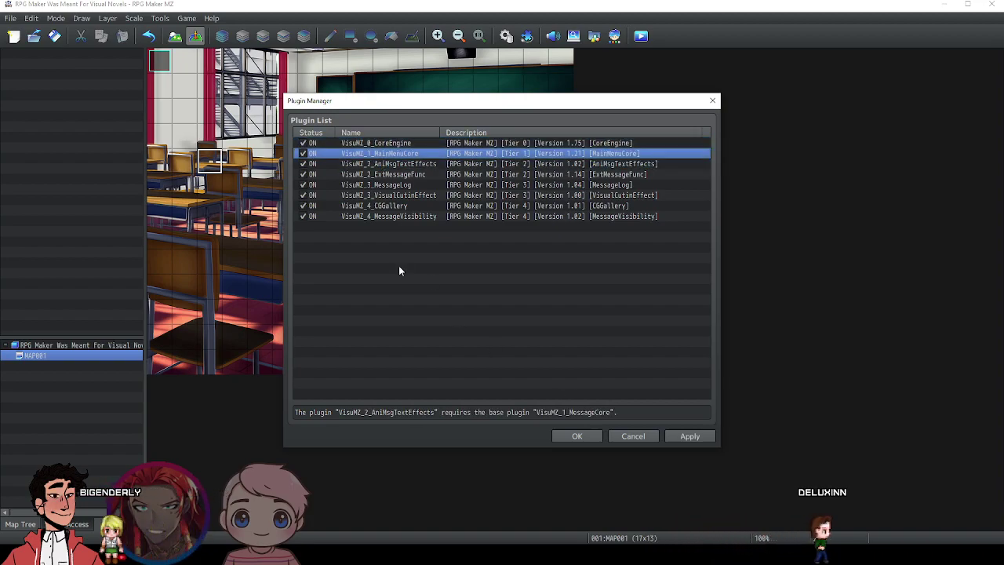
Add the VisuMZ_1_MessageCore plugin and move it directly below VisuMZ_1_MainMenuCore.
double_click(378, 224)
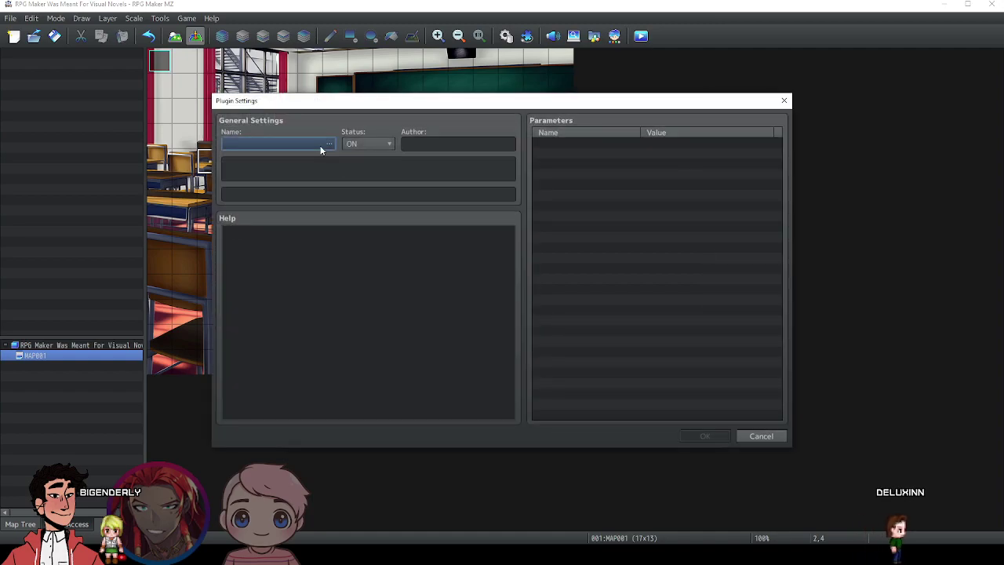
click(320, 145)
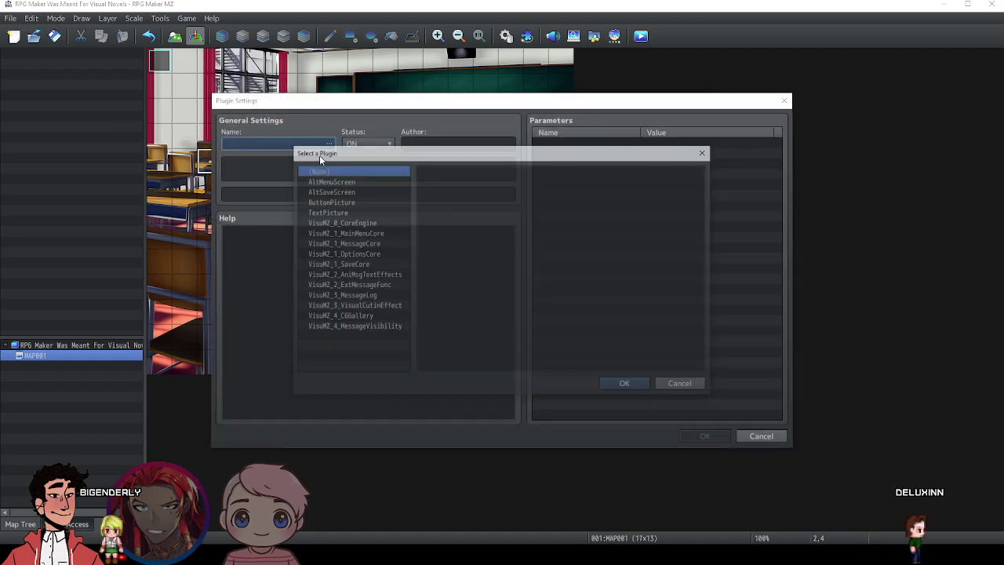
double_click(367, 245)
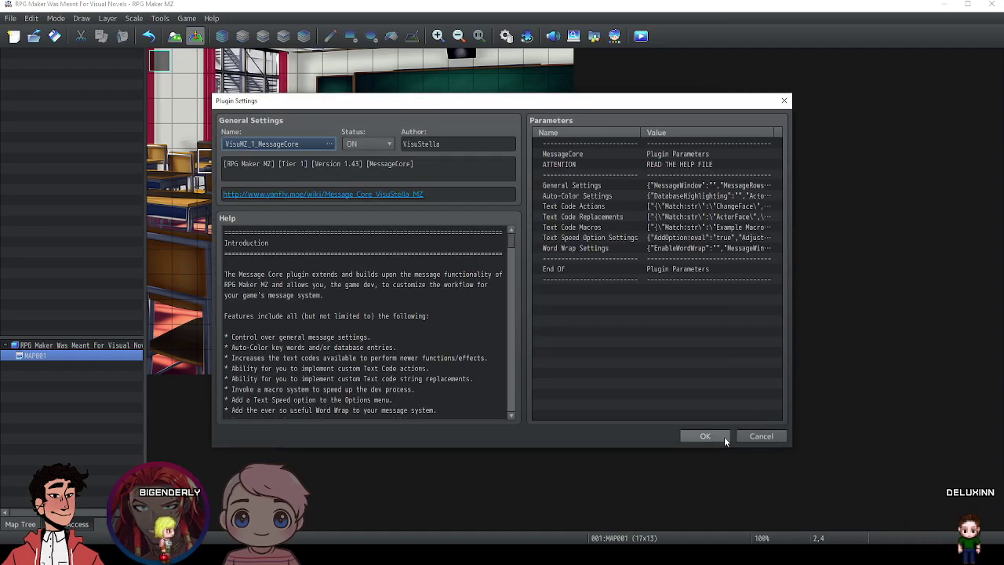
click(723, 436)
click(381, 226)
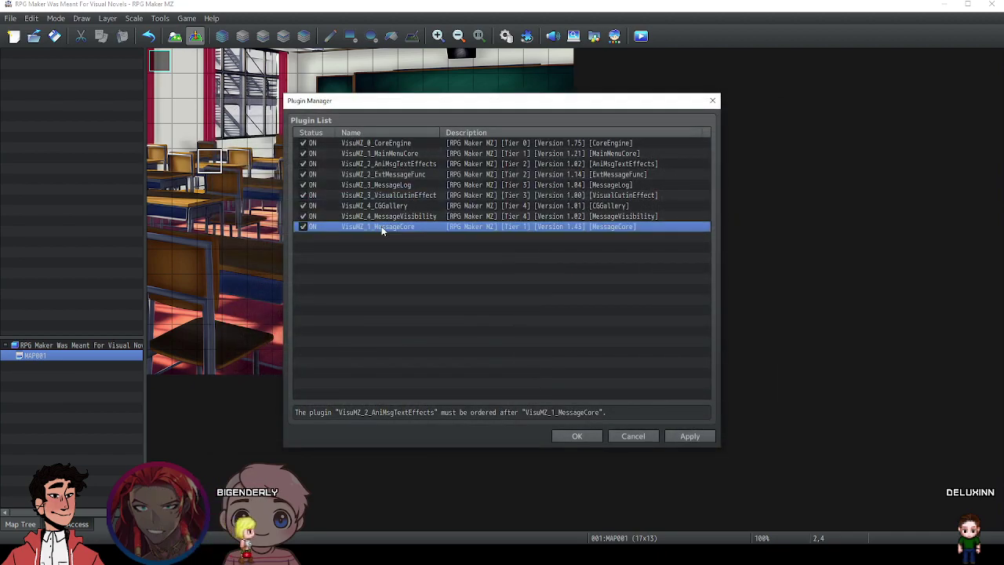
drag(381, 225, 379, 171)
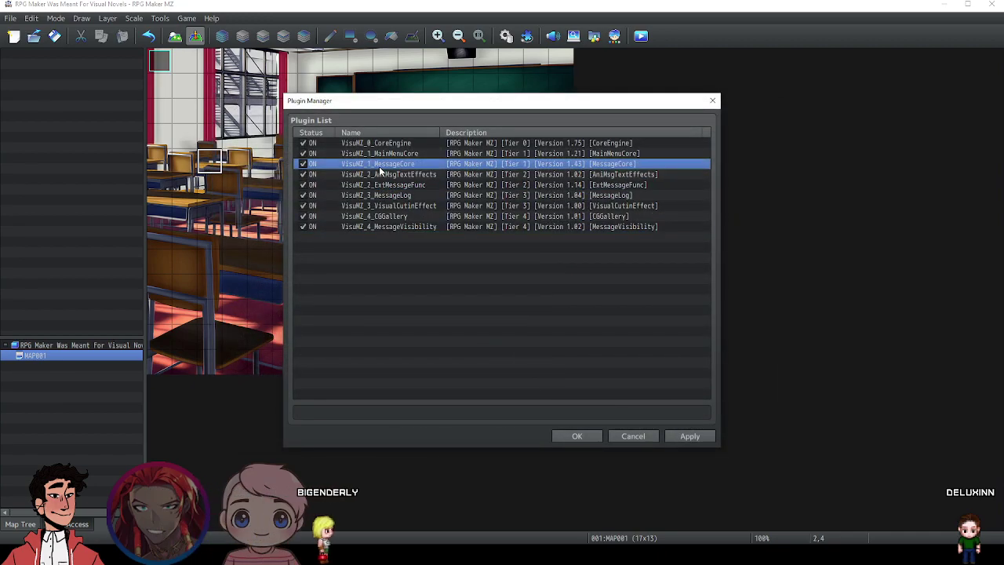
Add the VisuMZ_1_OptionsCore plugin and move it directly below VisuMZ_1_MessageCore.
double_click(378, 234)
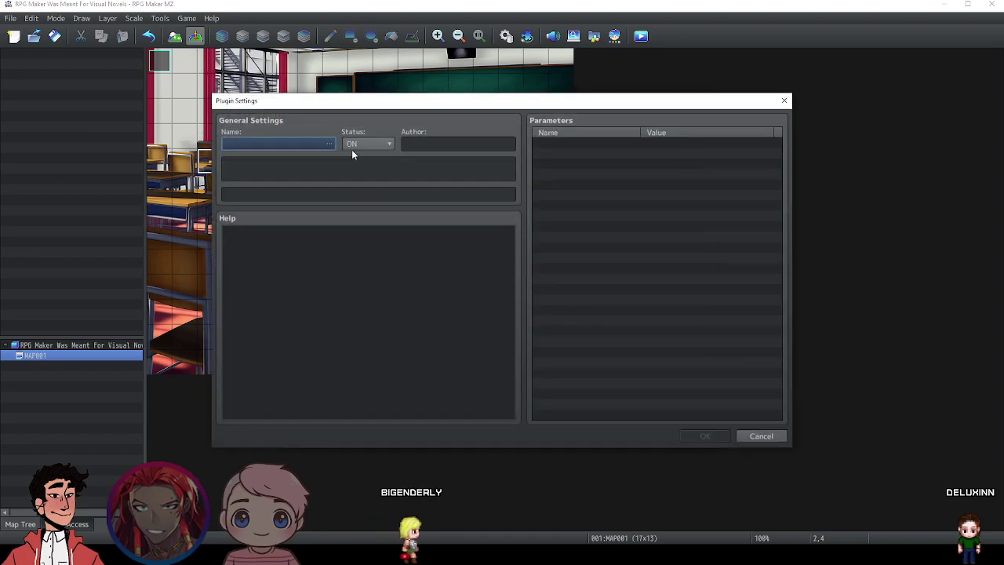
click(329, 145)
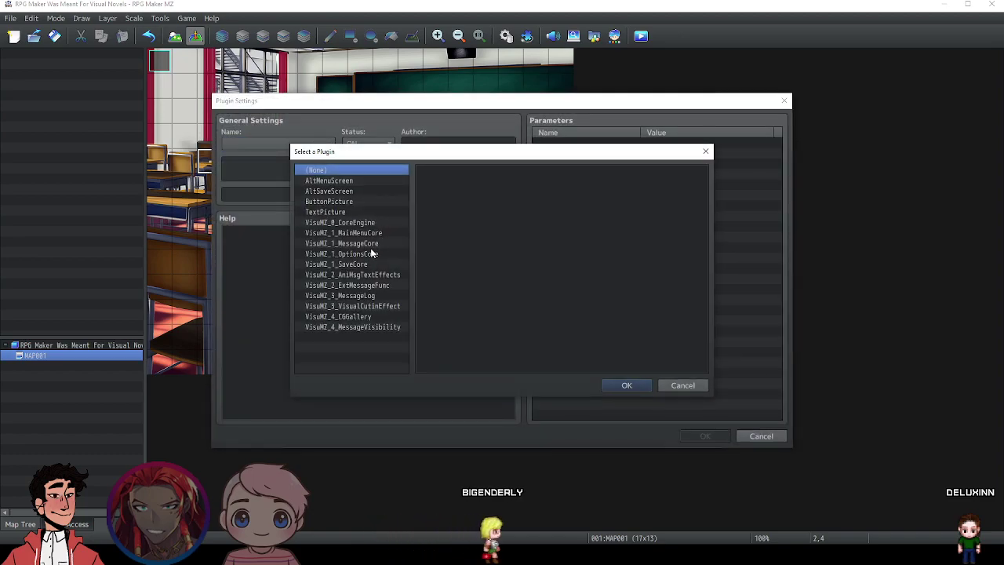
key(Escape)
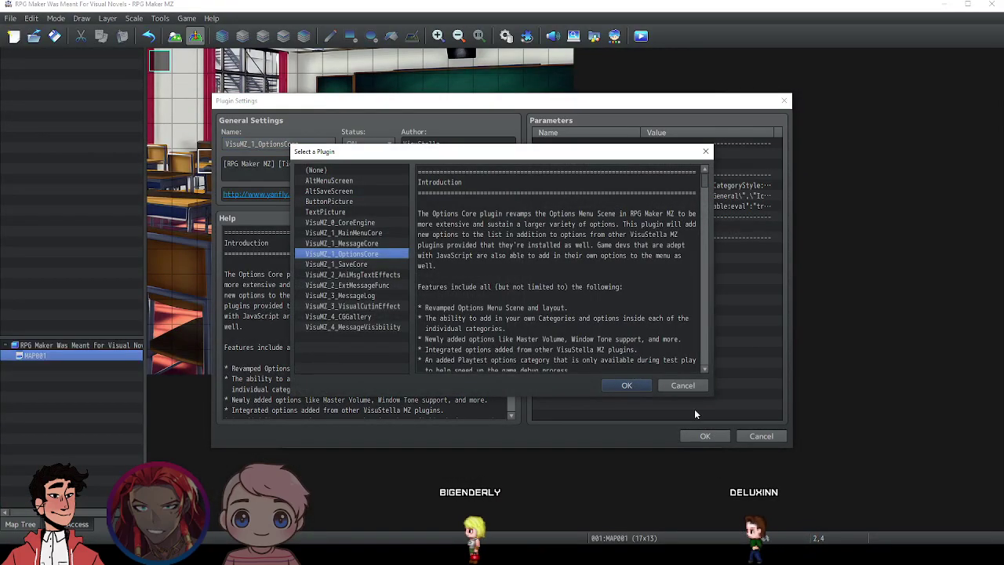
click(692, 385)
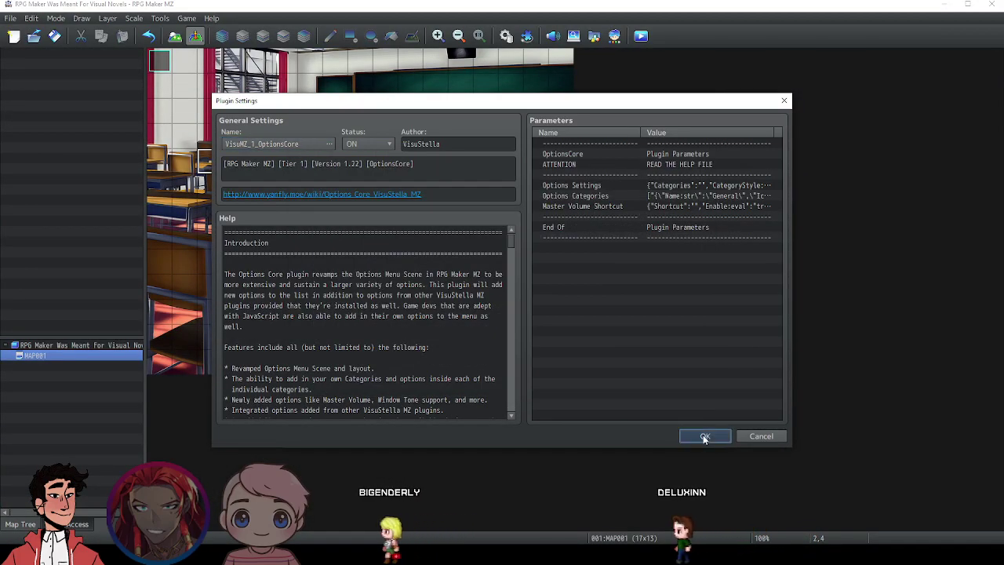
click(704, 436)
drag(397, 236, 393, 176)
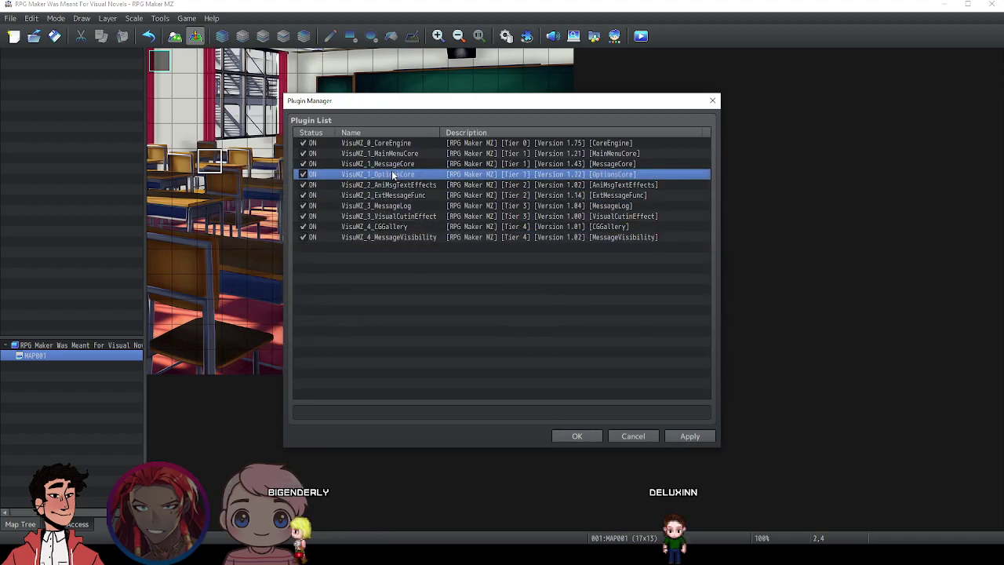
double_click(375, 247)
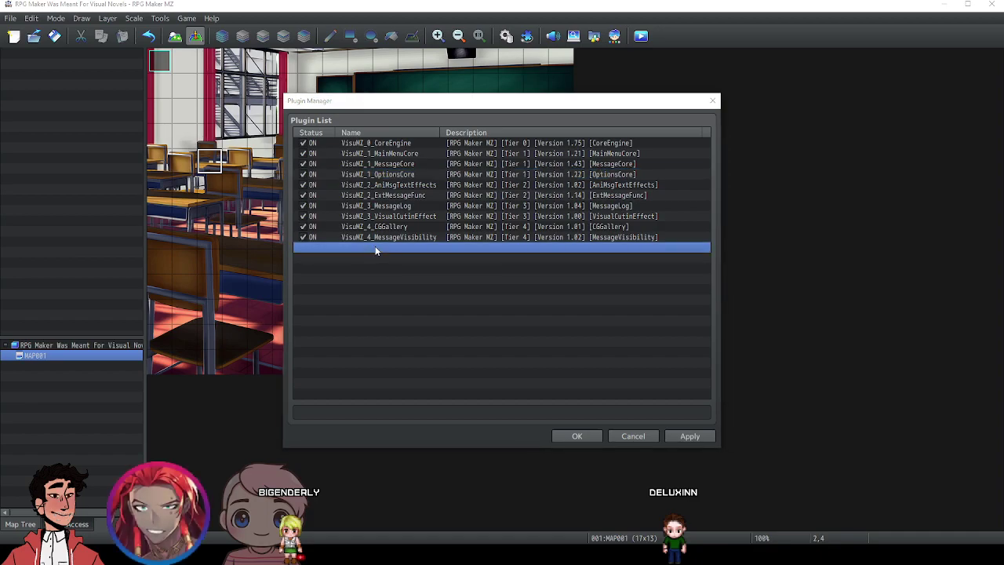
click(281, 146)
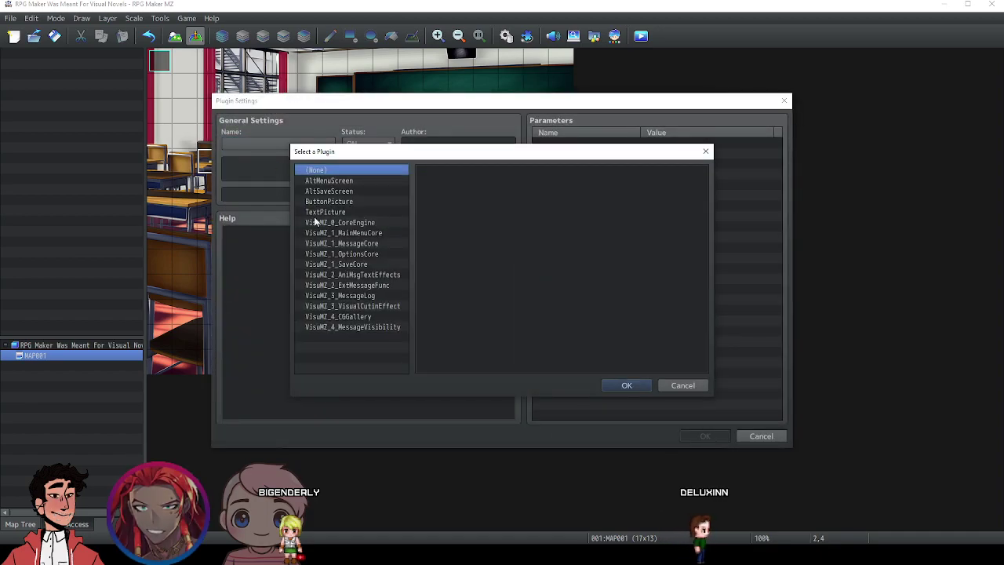
click(370, 254)
key(Escape)
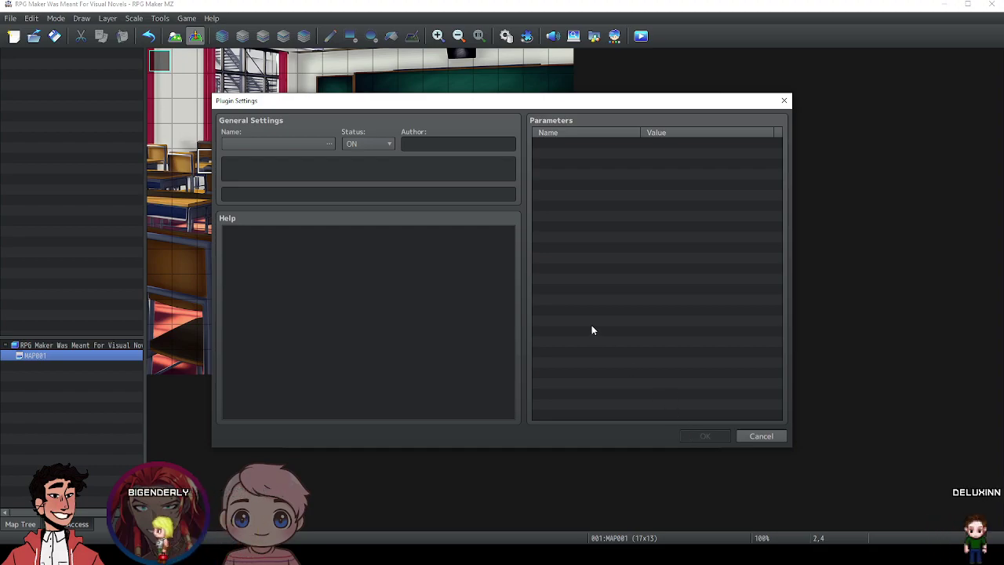
key(Down)
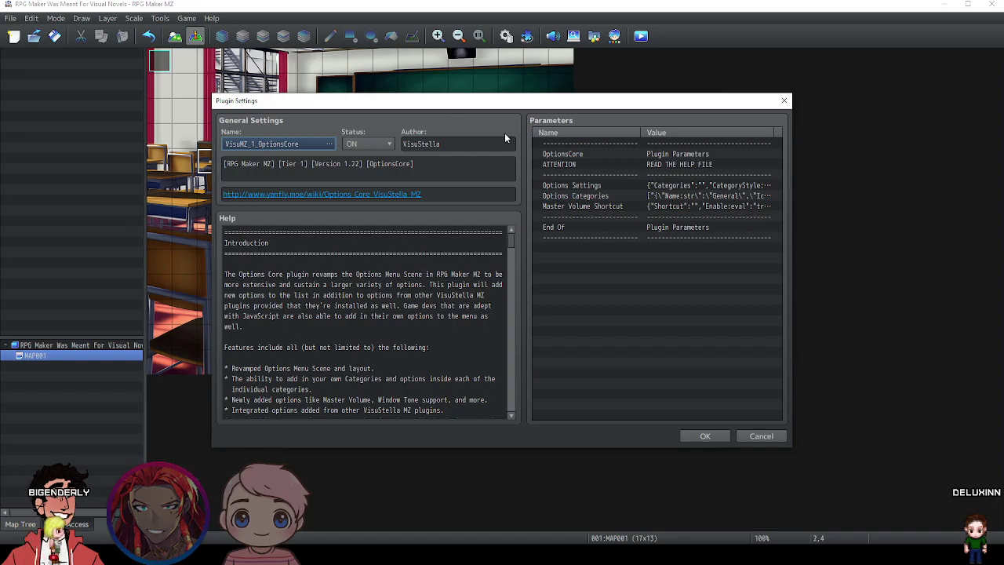
drag(486, 110, 505, 123)
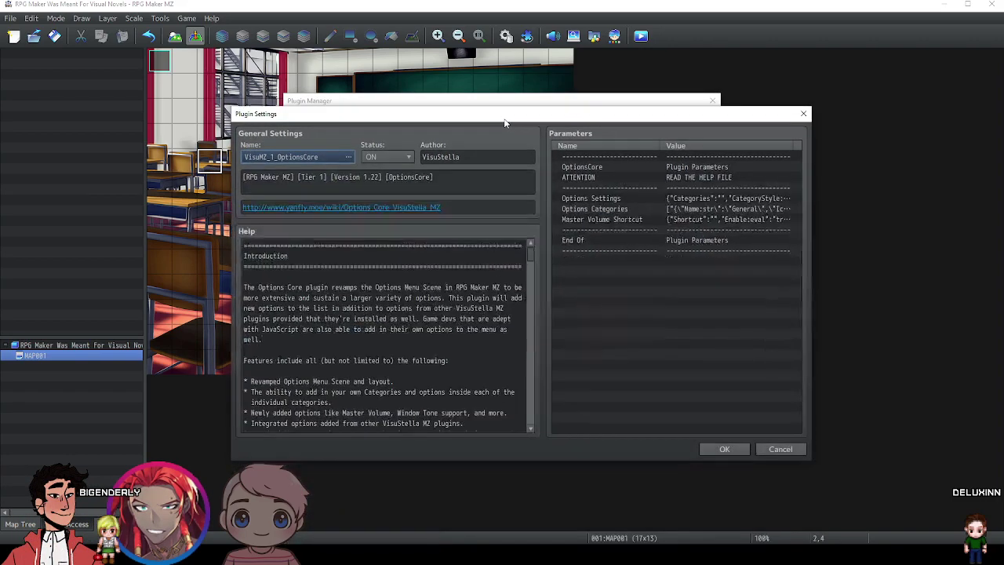
click(780, 450)
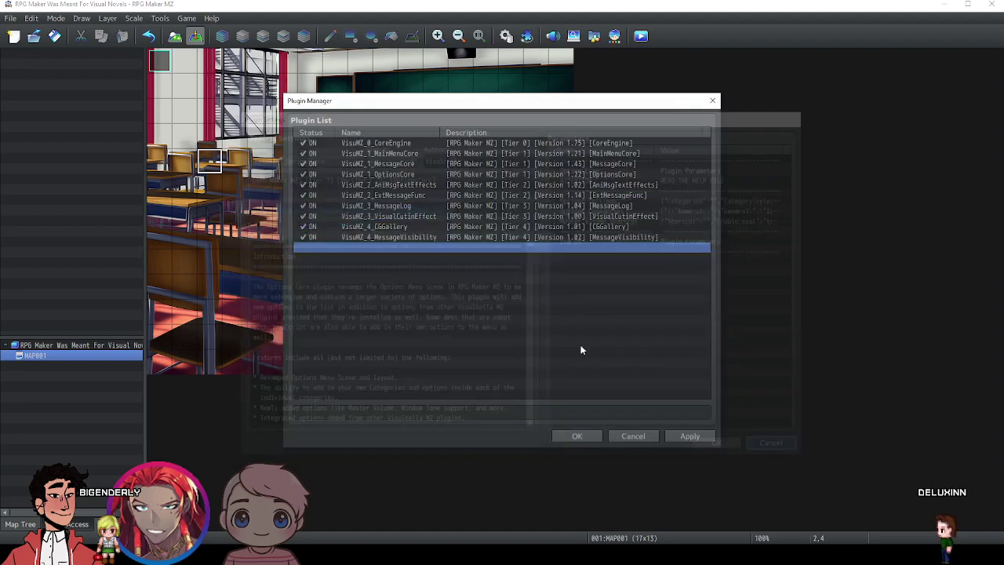
Add the VisuMZ_1_SaveCore plugin and move it directly below VisuMZ_1_OptionsCore.
double_click(389, 249)
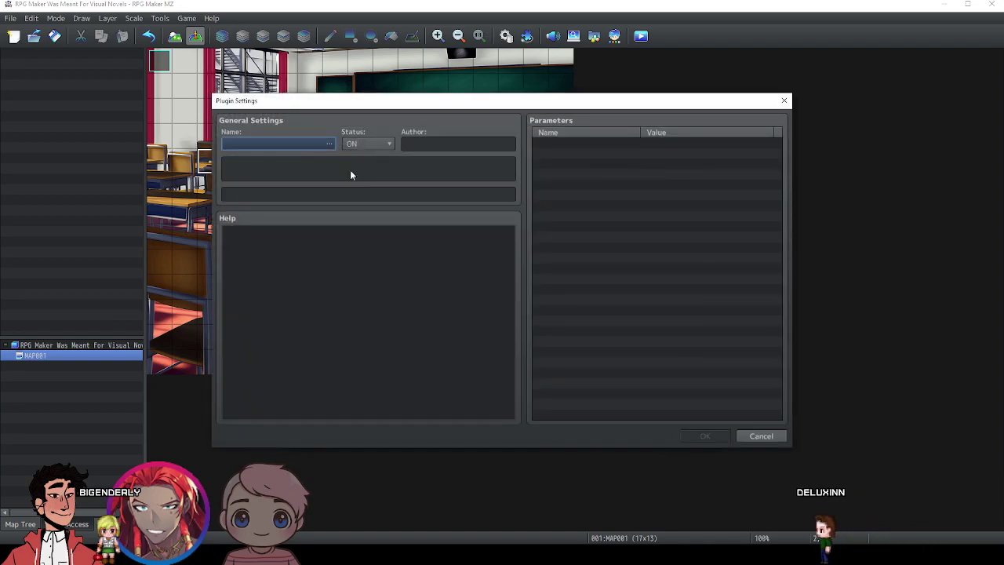
click(304, 144)
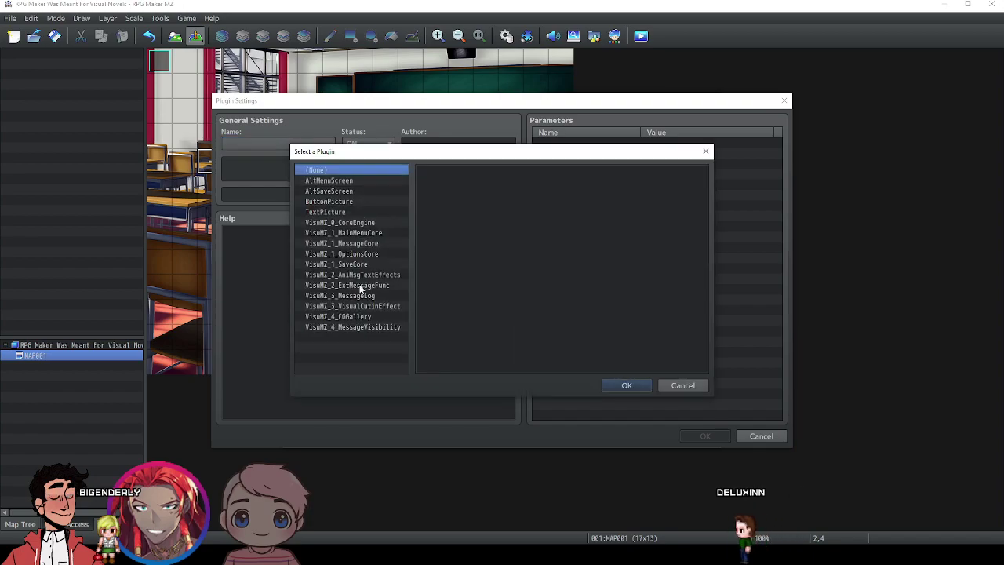
click(349, 264)
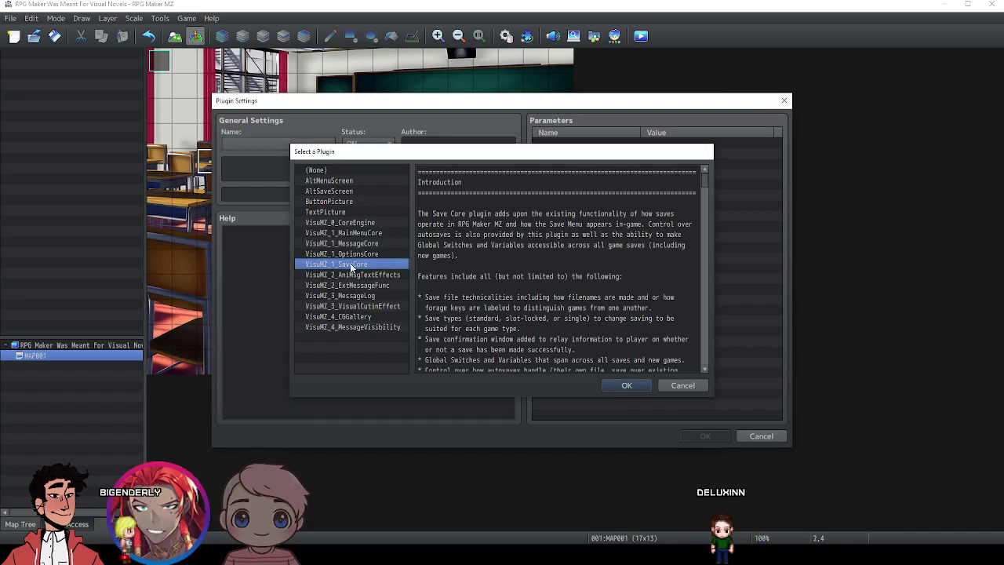
click(626, 385)
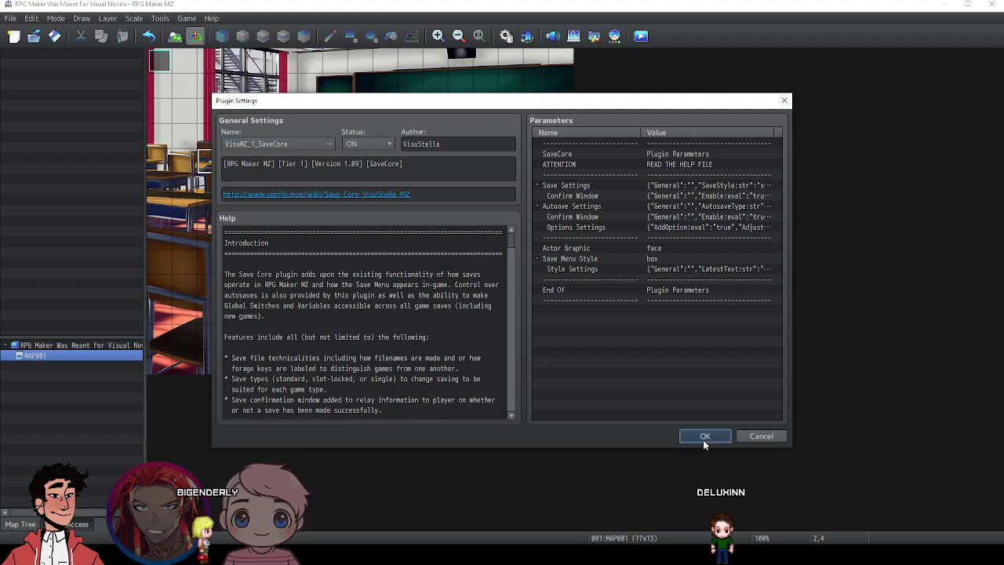
click(703, 436)
click(397, 247)
drag(396, 247, 394, 186)
click(401, 262)
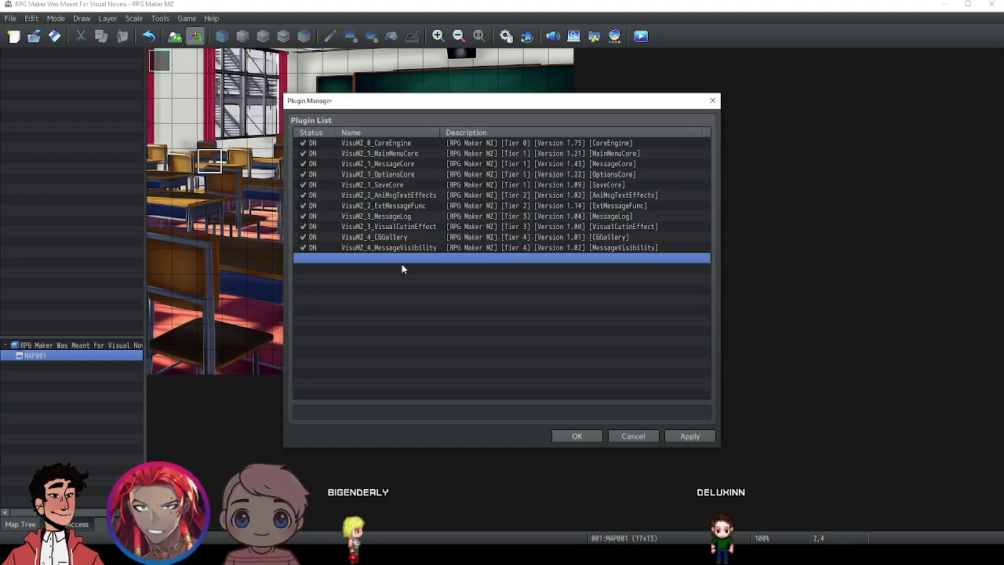
double_click(395, 257)
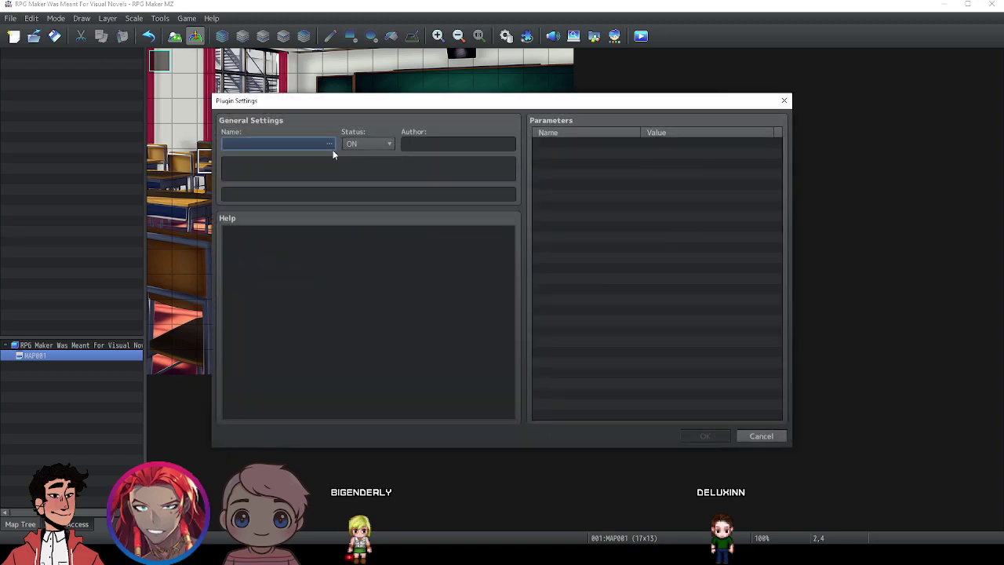
click(329, 145)
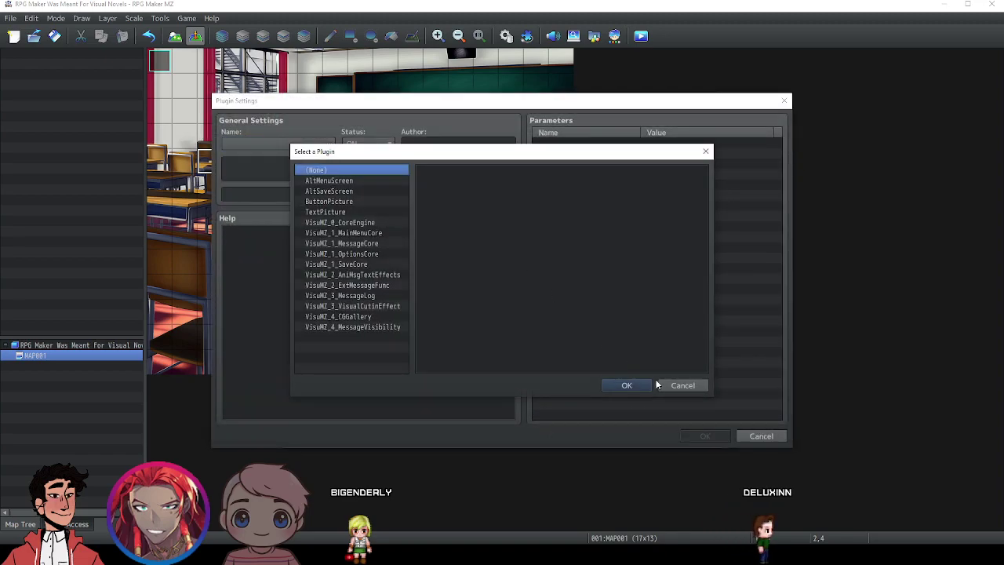
click(679, 385)
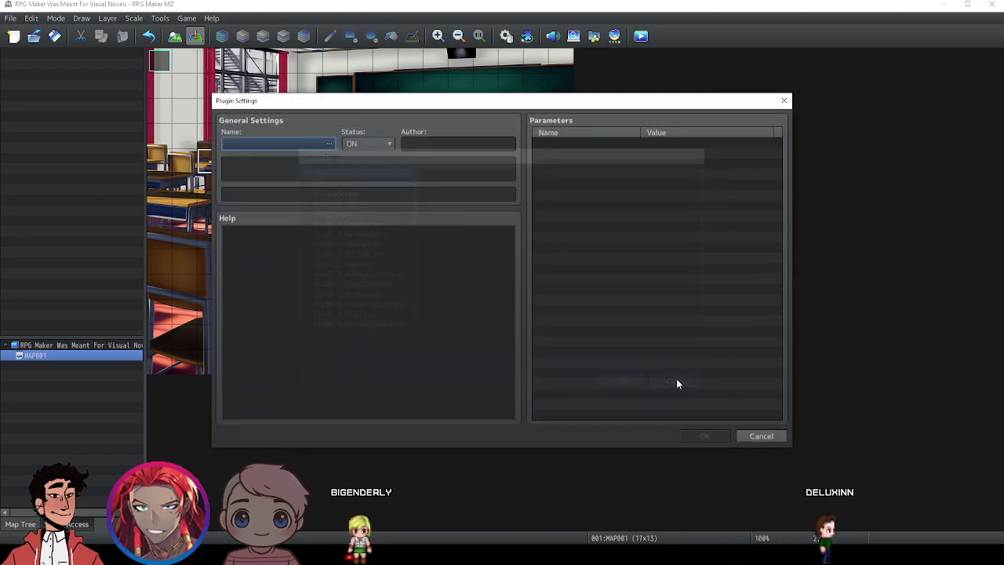
click(761, 435)
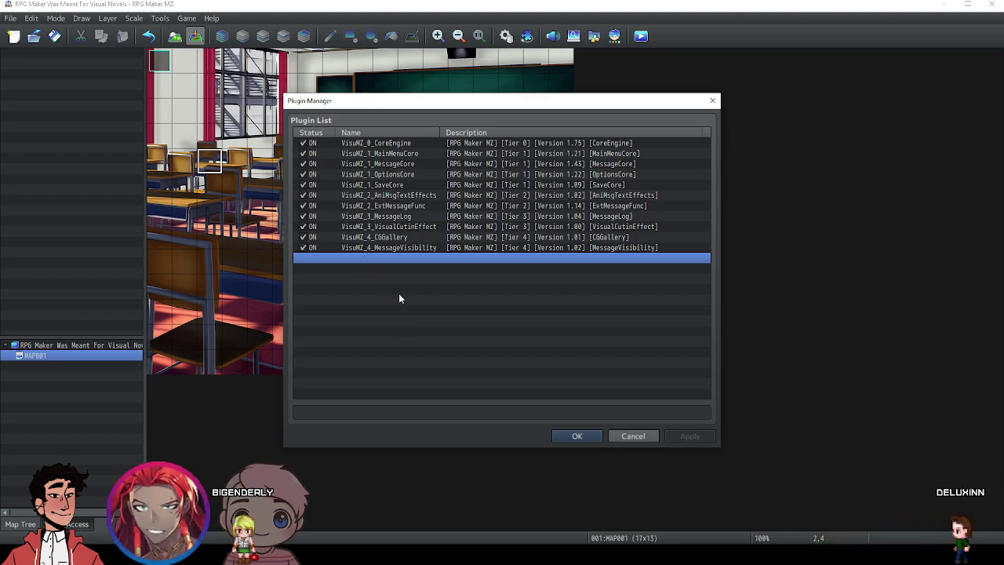
Confirm the completed plugin list, recheck it in the Plugin Manager and save the project.
click(576, 436)
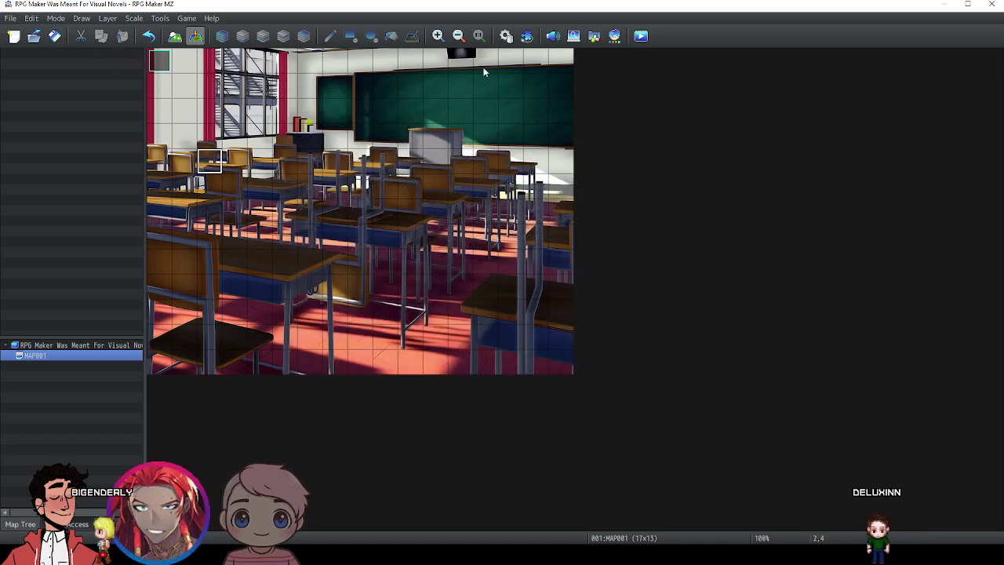
click(526, 35)
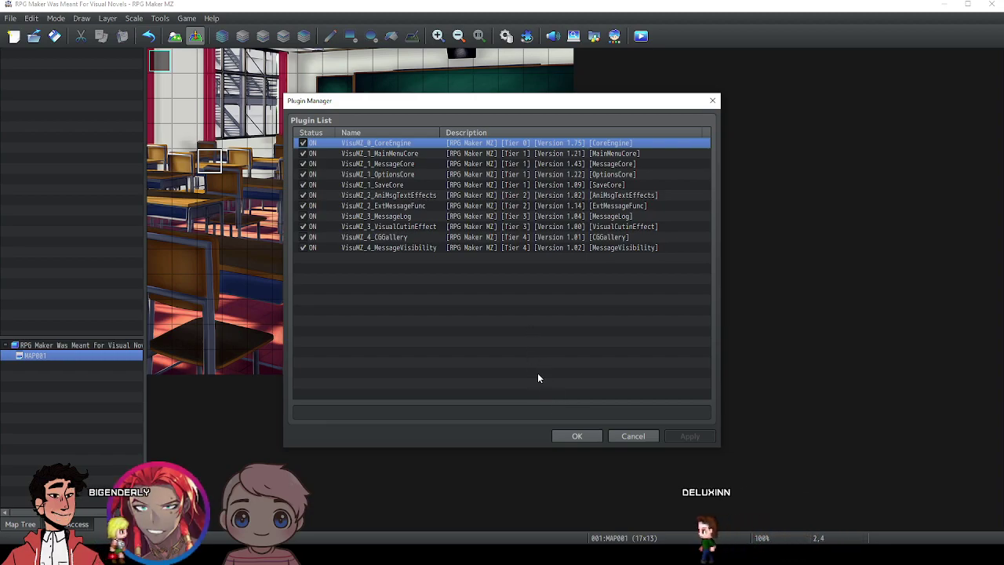
click(563, 434)
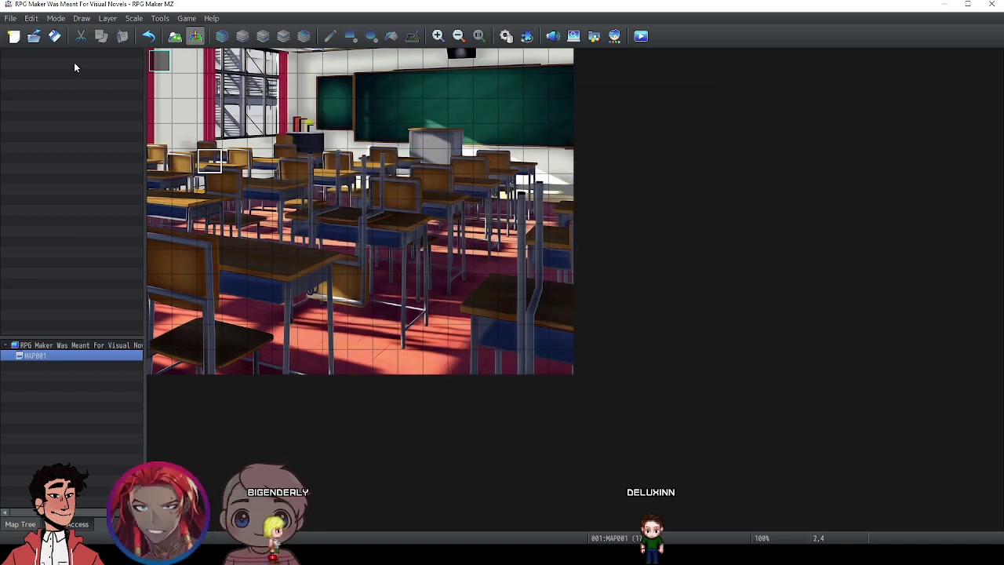
click(54, 35)
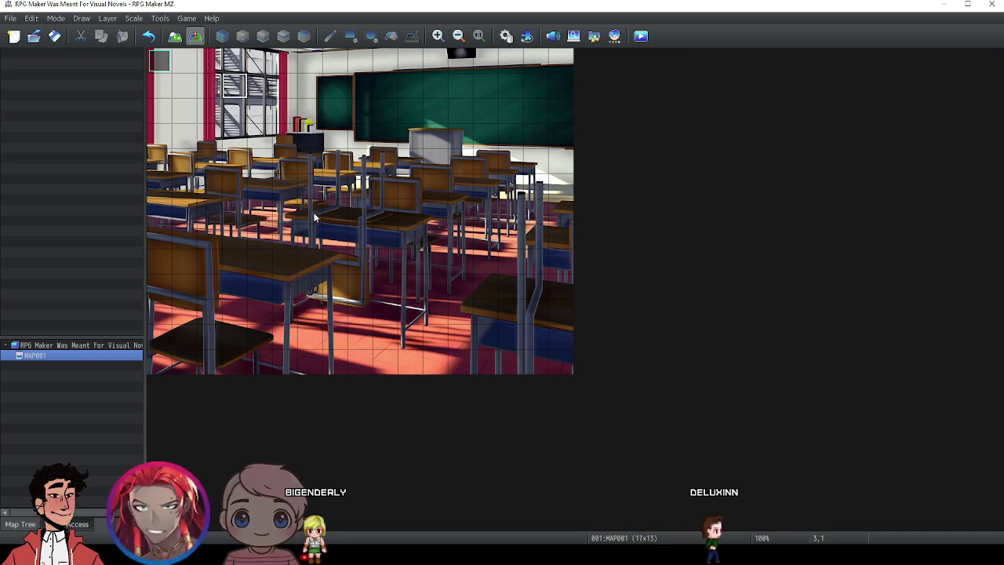
Create a new event on MAP001 at tile 1,0 and set its trigger to Autorun.
double_click(185, 64)
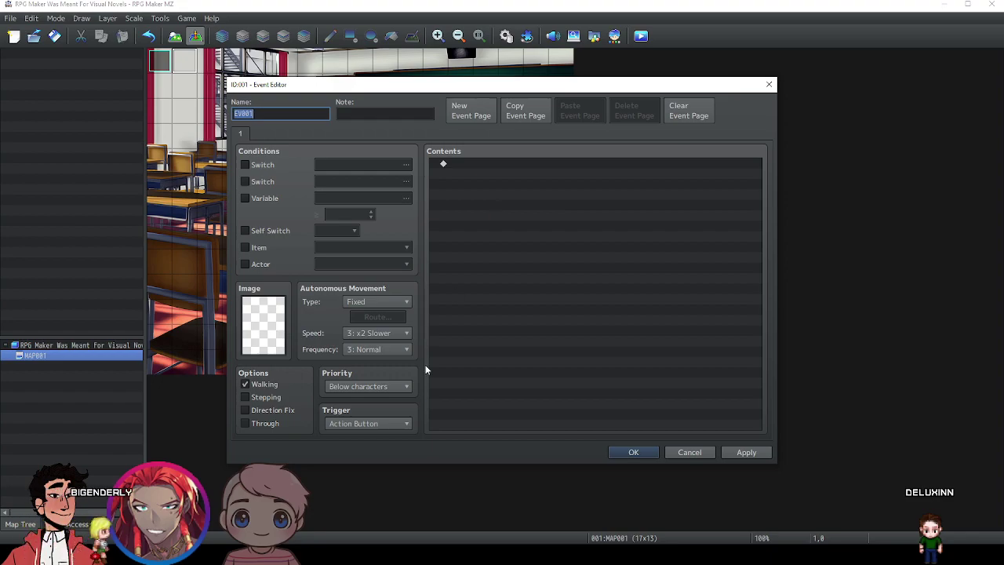
click(381, 421)
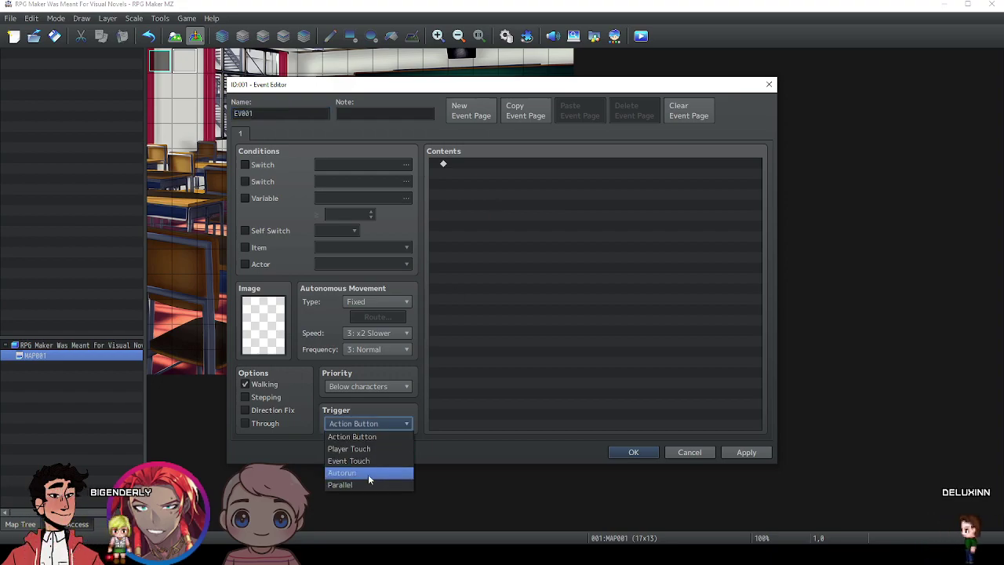
click(367, 473)
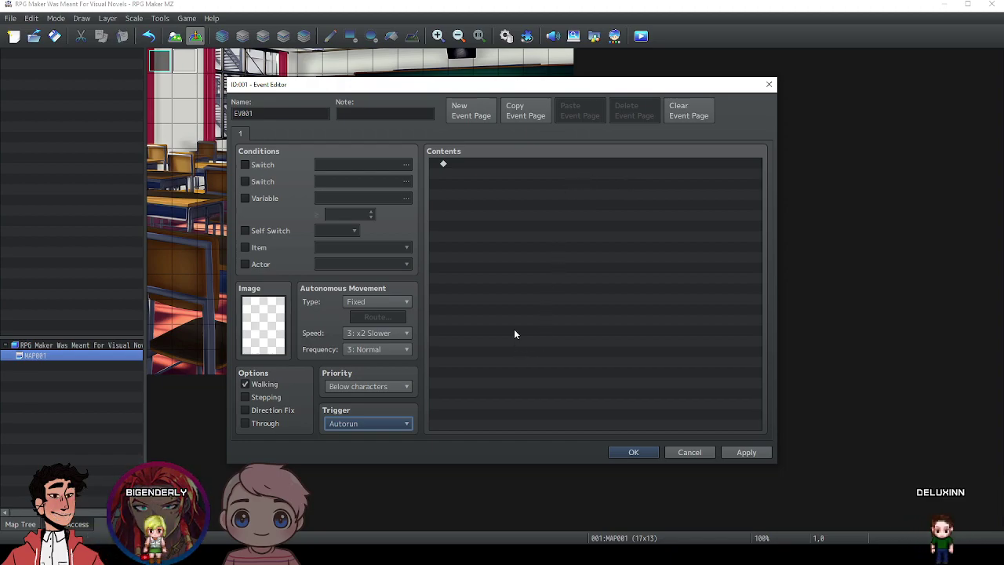
Add a Show Picture command for picture 1 to the event, compare the Frankie base images and choose Frankie/Base_1.
double_click(472, 162)
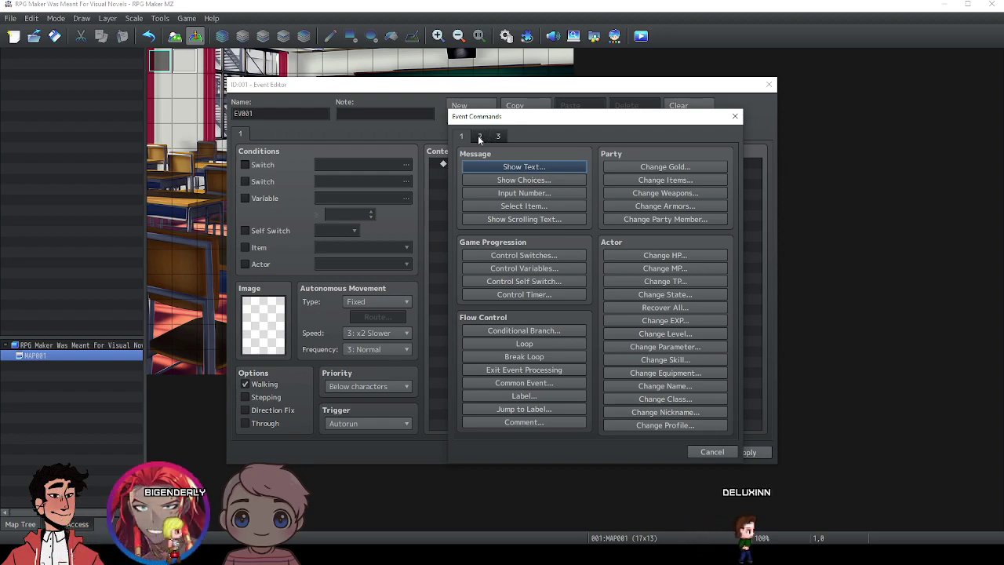
click(497, 136)
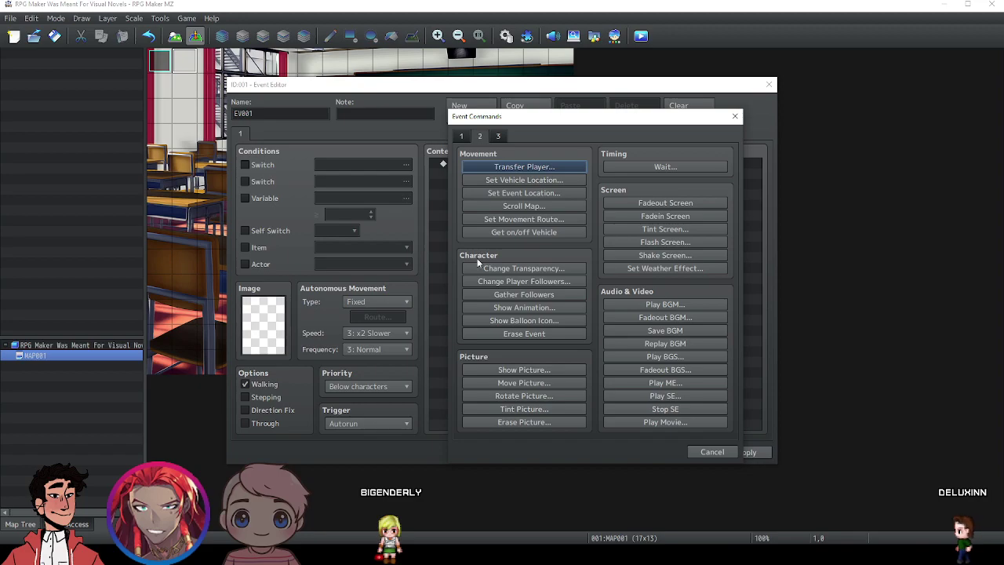
click(523, 369)
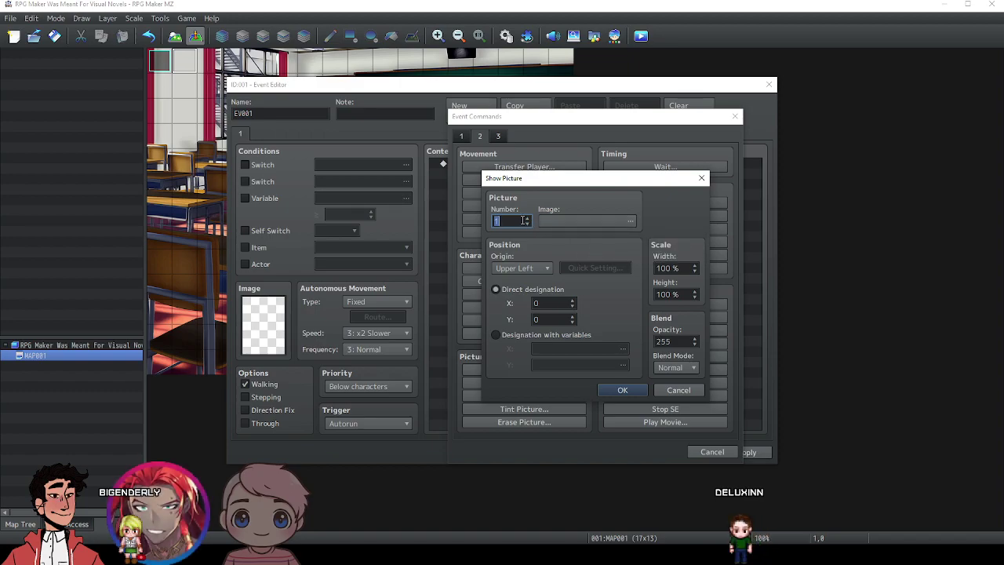
click(579, 224)
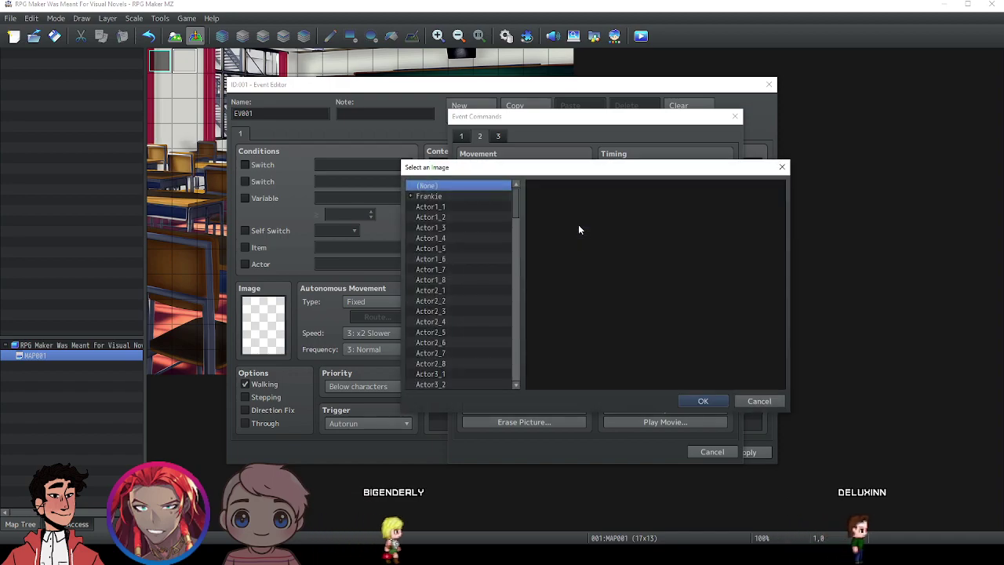
click(478, 208)
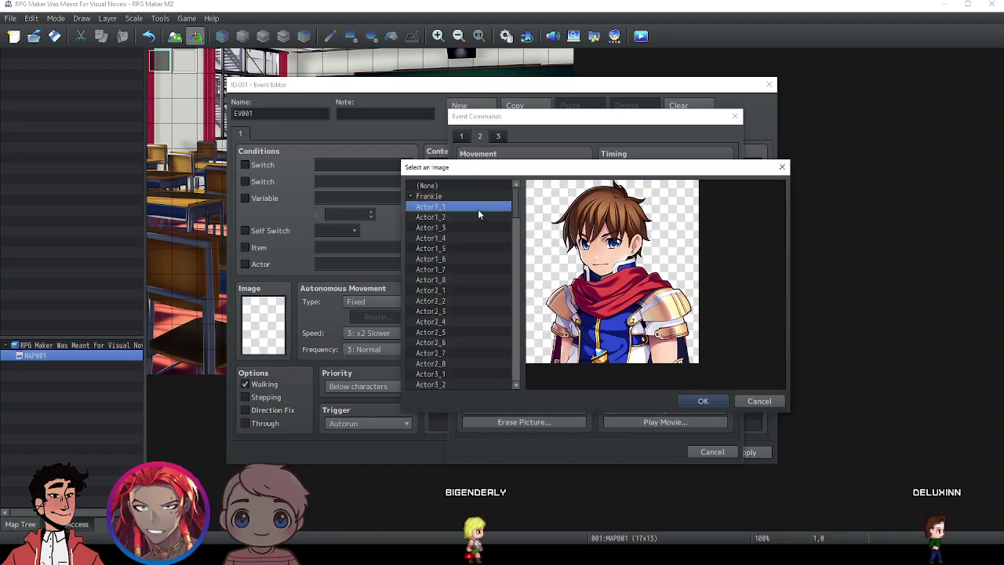
click(453, 196)
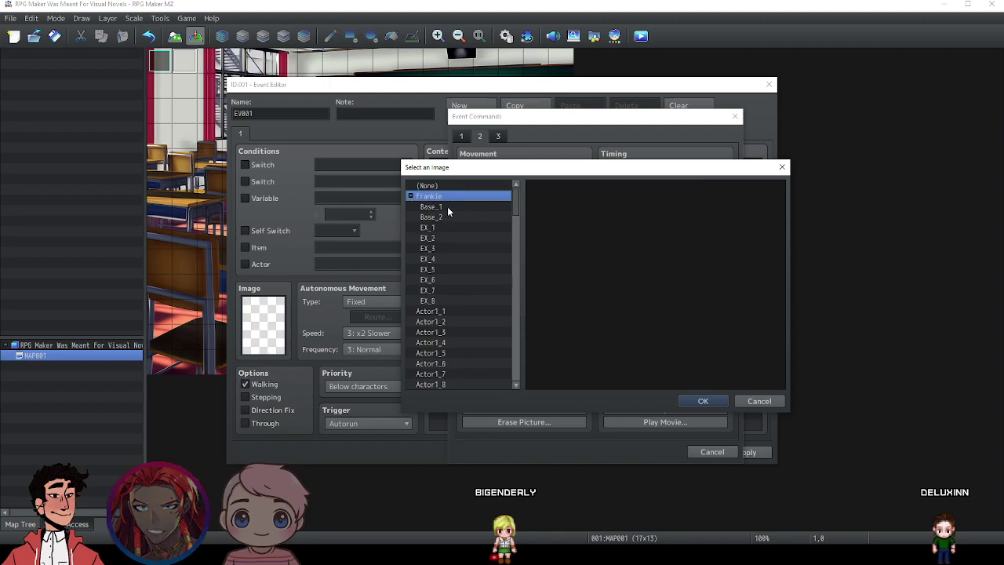
click(448, 208)
click(456, 216)
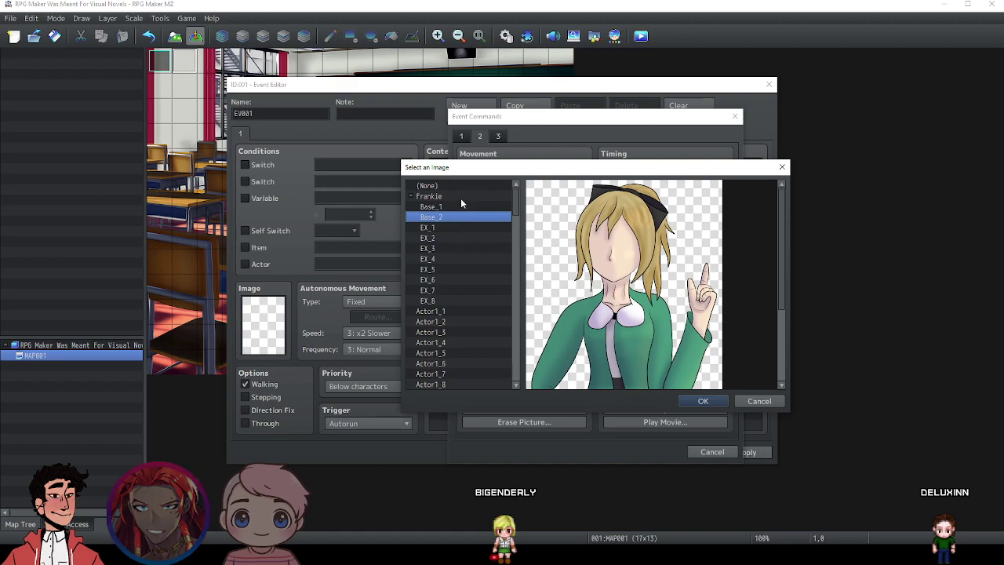
click(463, 207)
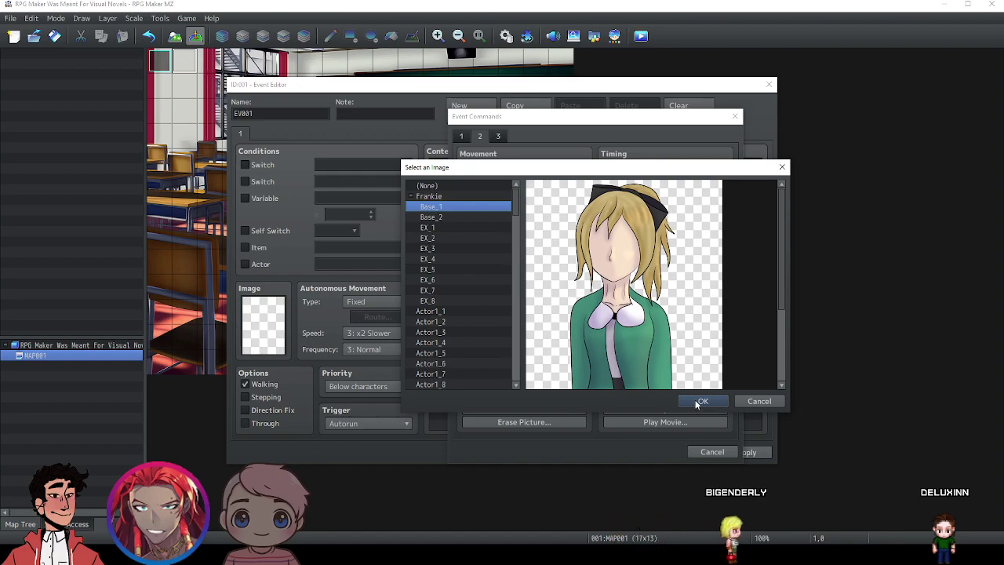
click(471, 217)
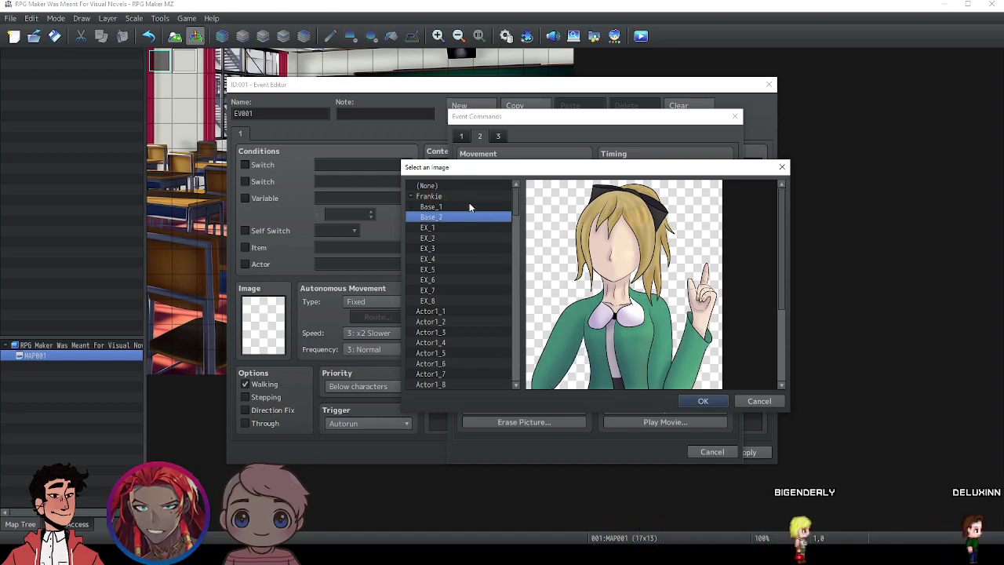
click(471, 206)
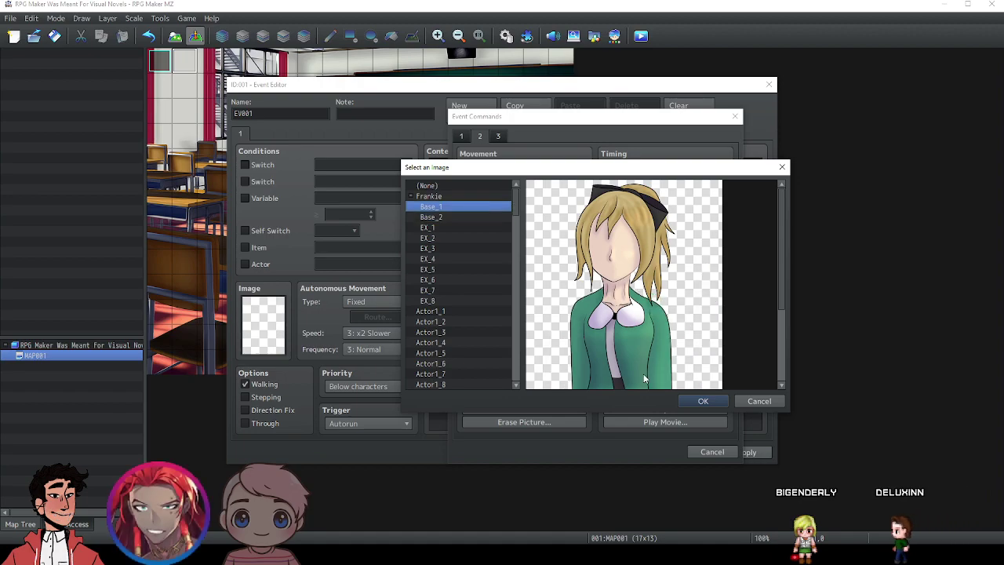
click(694, 400)
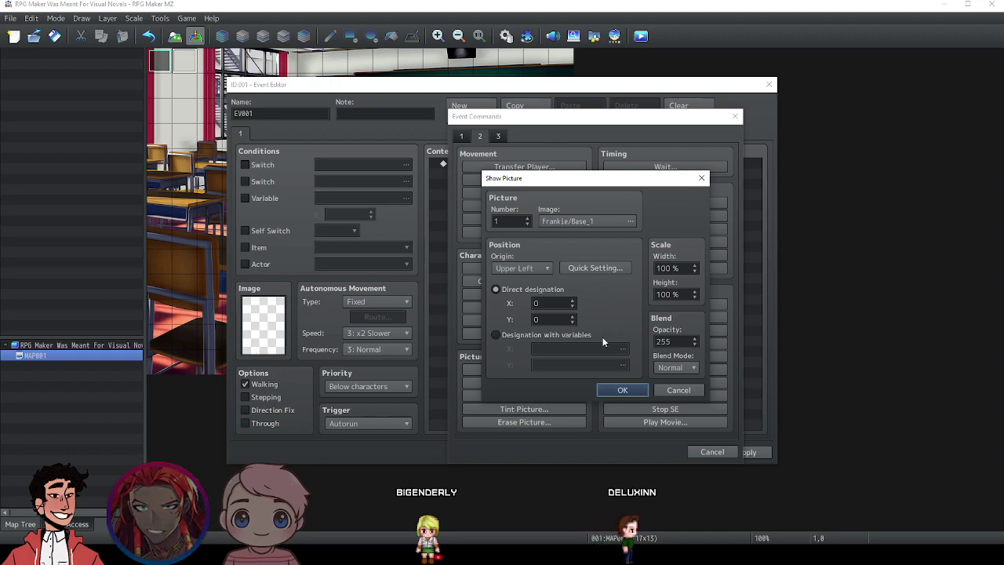
Position the picture by variables, name variable 0001 person1x and 0002 person1y, and assign person1y to X.
click(576, 335)
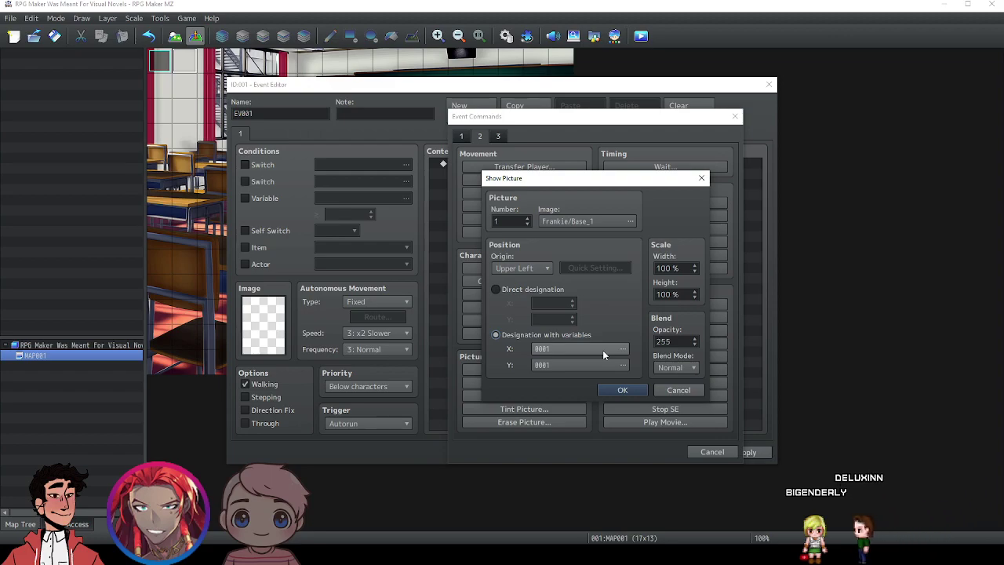
click(602, 349)
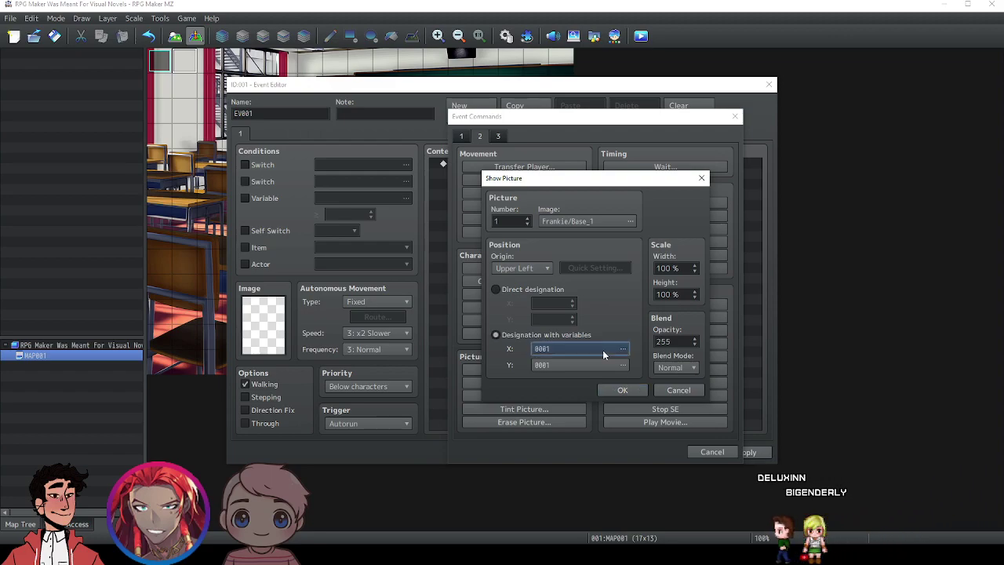
double_click(602, 350)
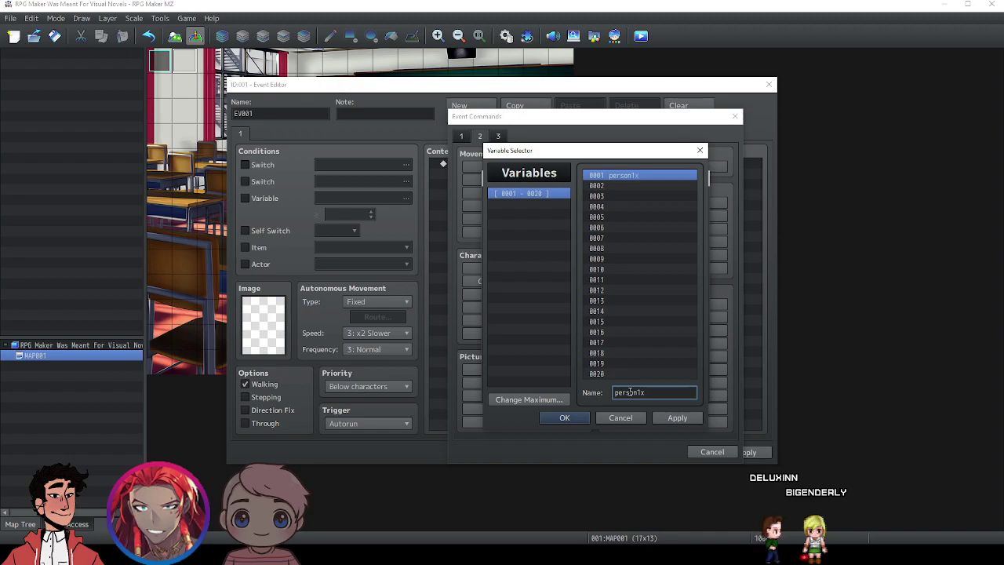
click(596, 185)
click(655, 389)
text(person1y)
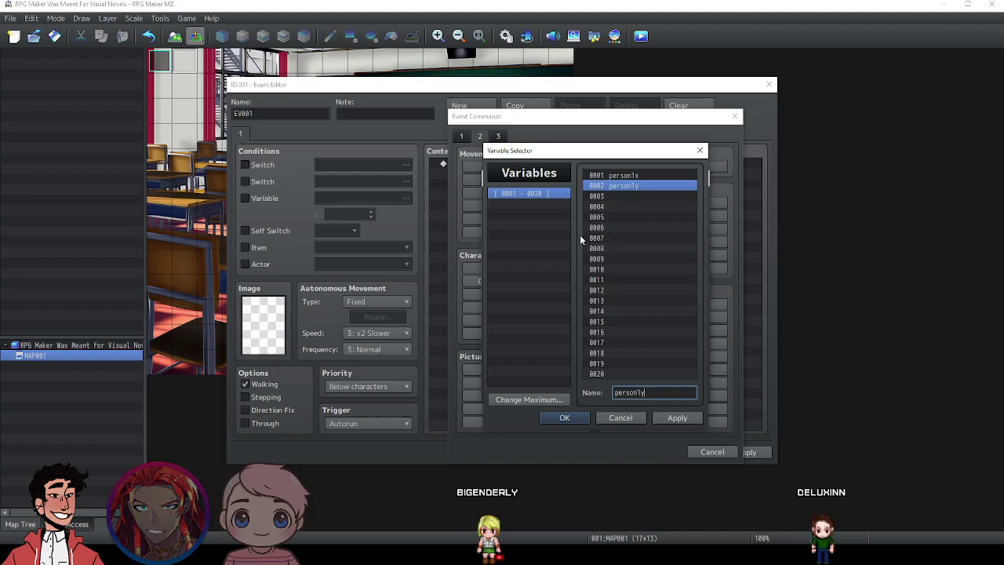
click(564, 417)
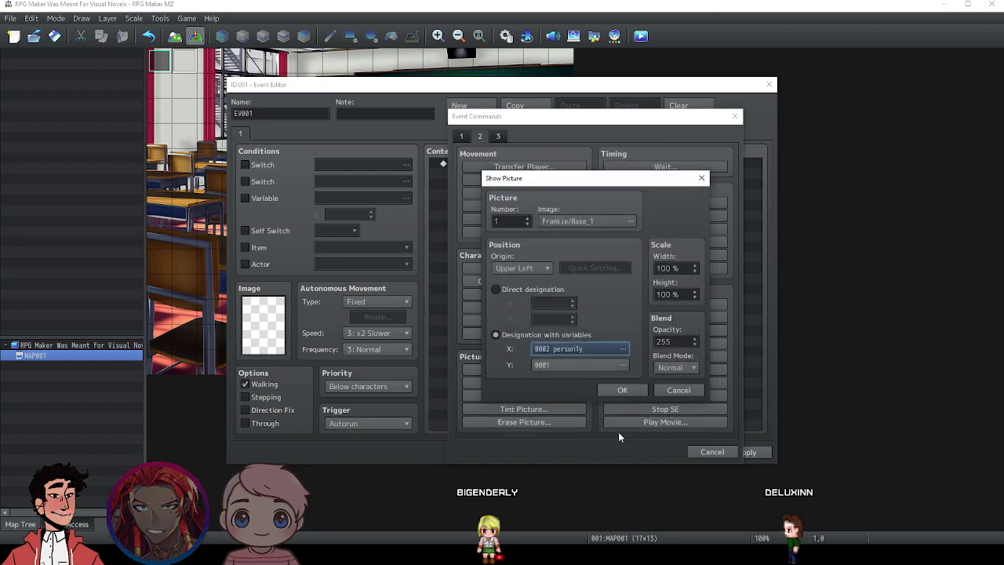
Confirm the Show Picture command and save the event without discarding its changes.
click(620, 390)
click(700, 448)
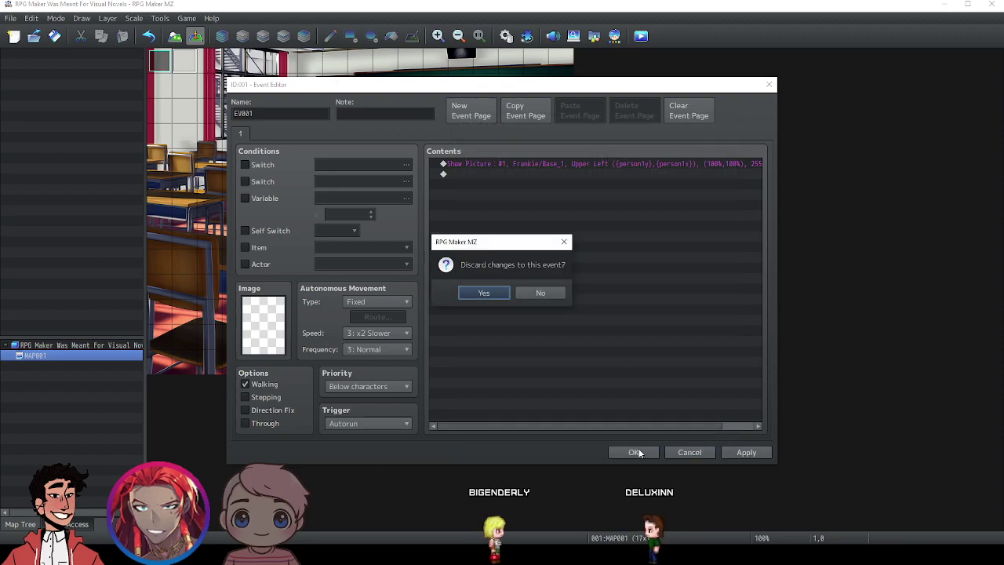
click(527, 293)
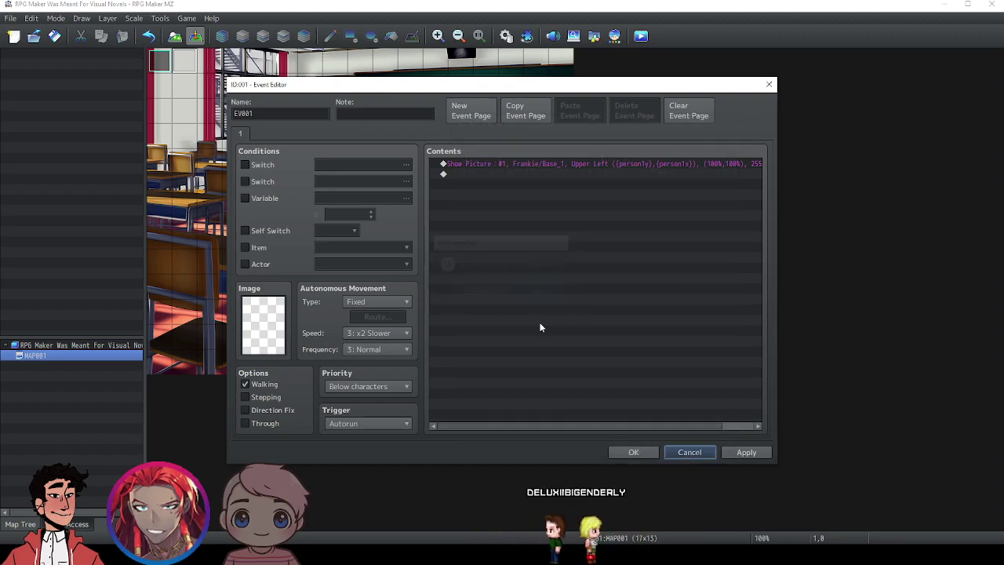
click(632, 453)
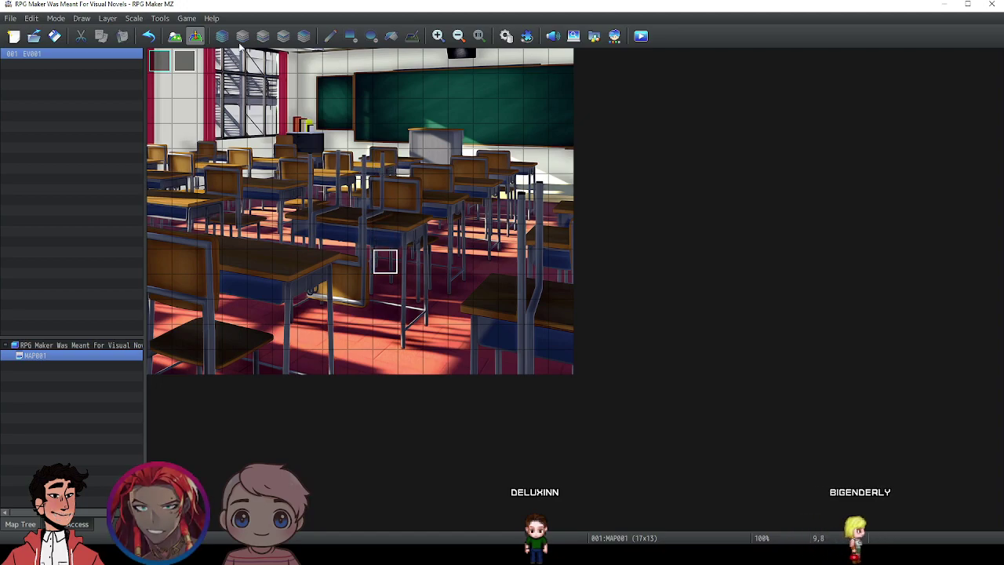
Edit the Show Picture command in EV001 so X uses variable 0001 person1x and Y uses 0002 person1y.
double_click(184, 62)
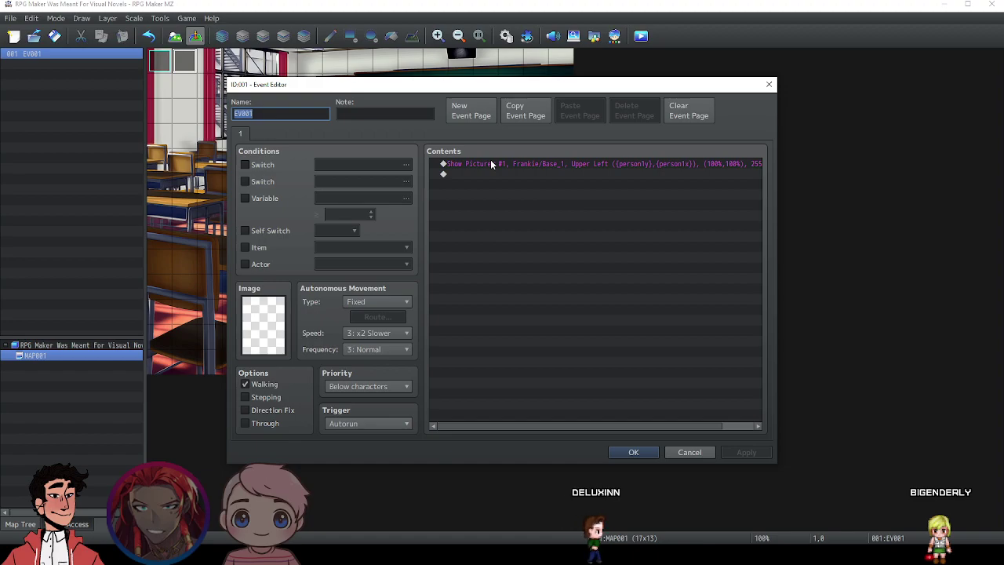
right_click(491, 164)
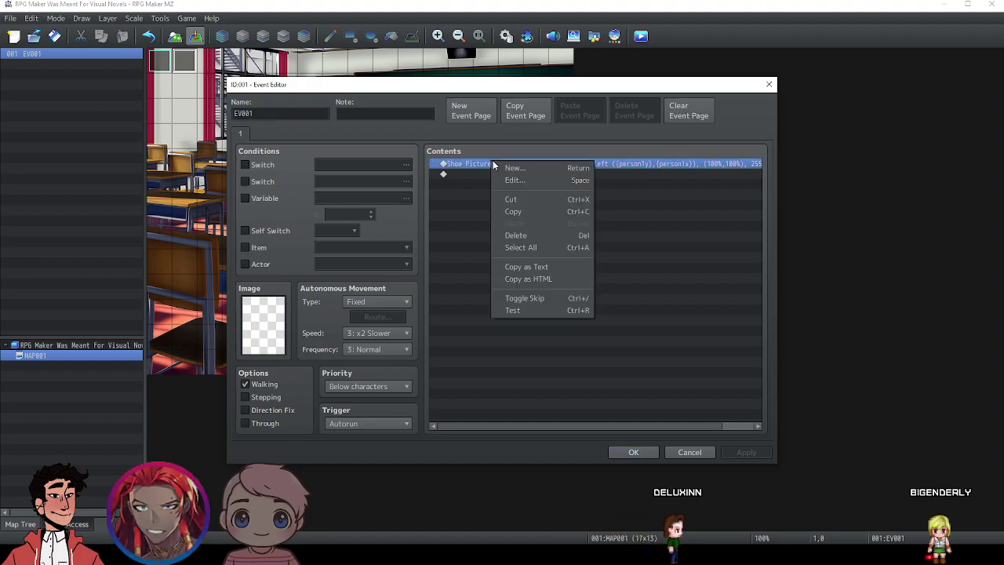
click(509, 181)
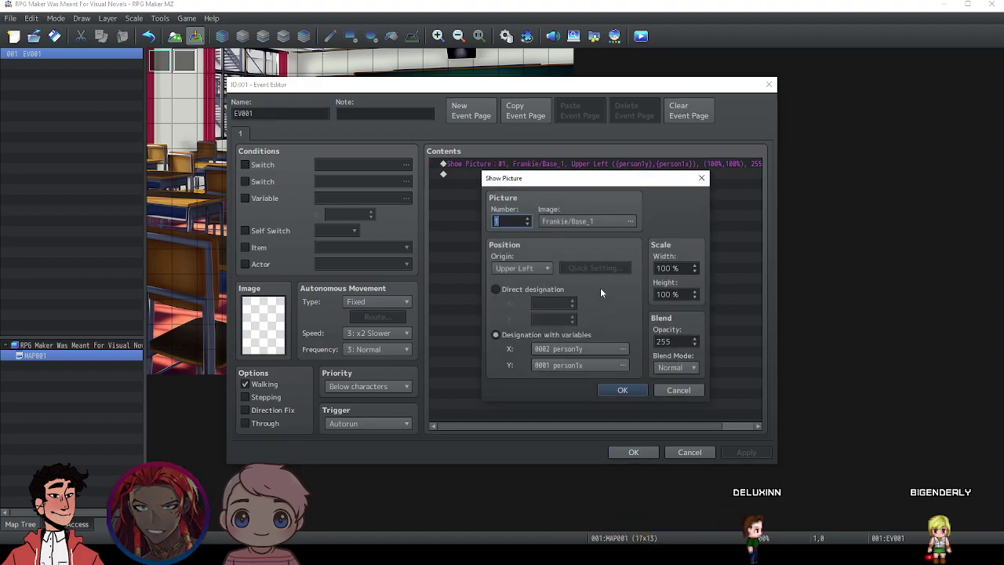
click(578, 348)
double_click(610, 175)
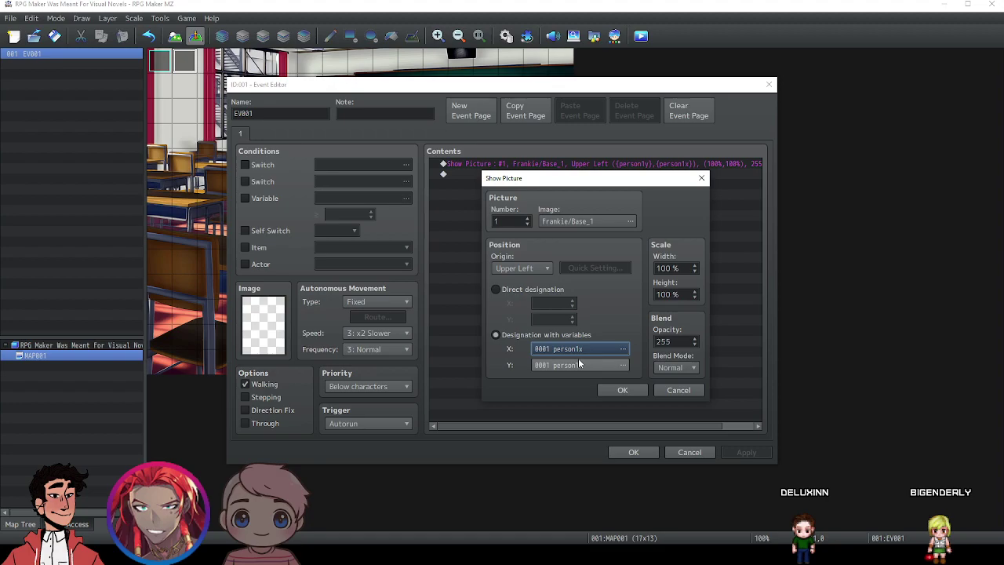
click(580, 364)
click(609, 185)
double_click(609, 185)
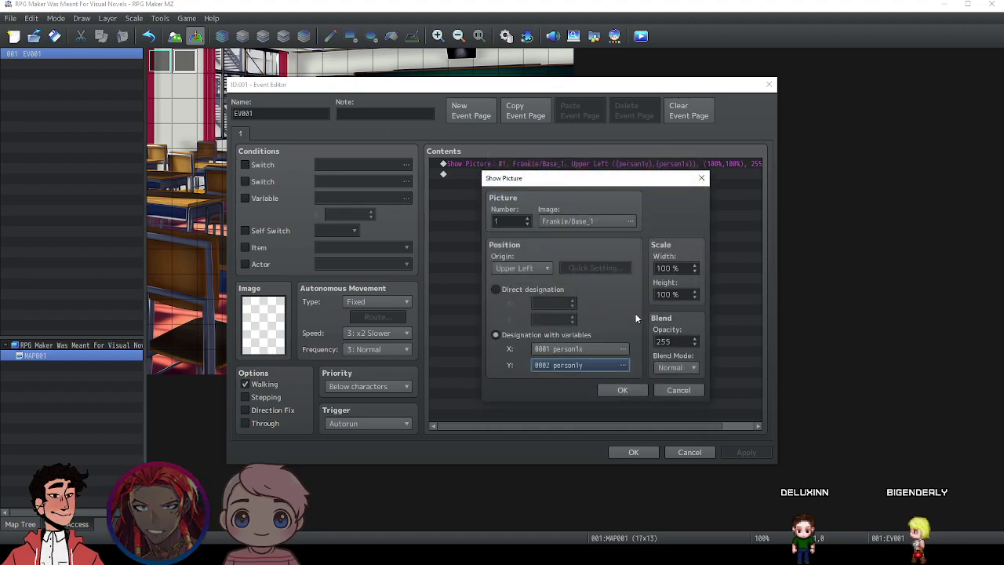
click(622, 391)
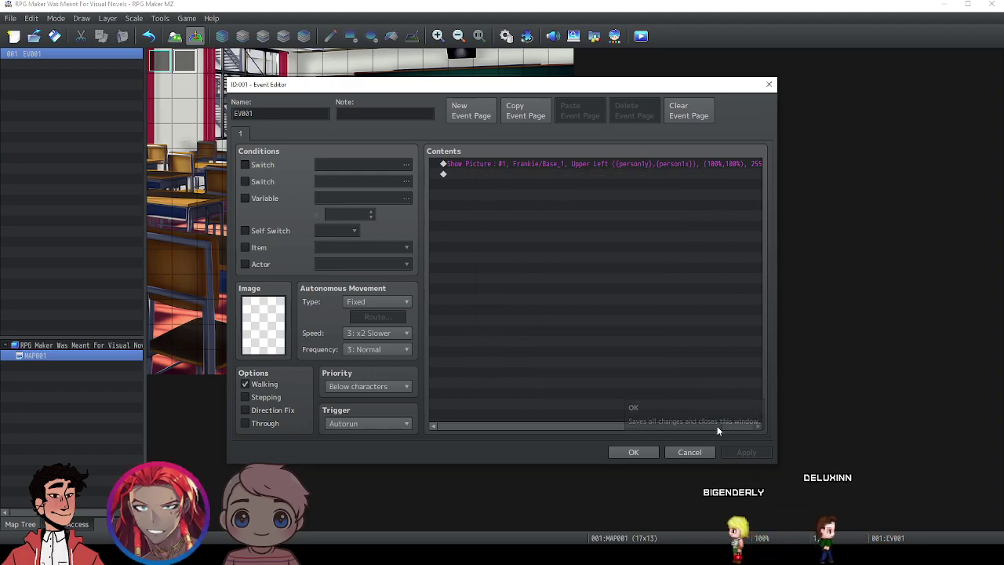
double_click(457, 174)
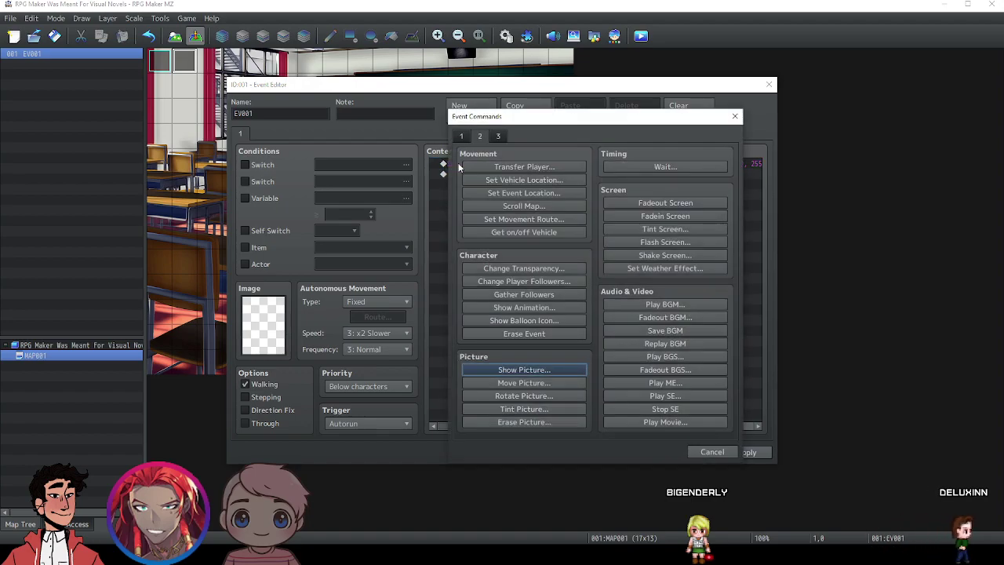
click(460, 136)
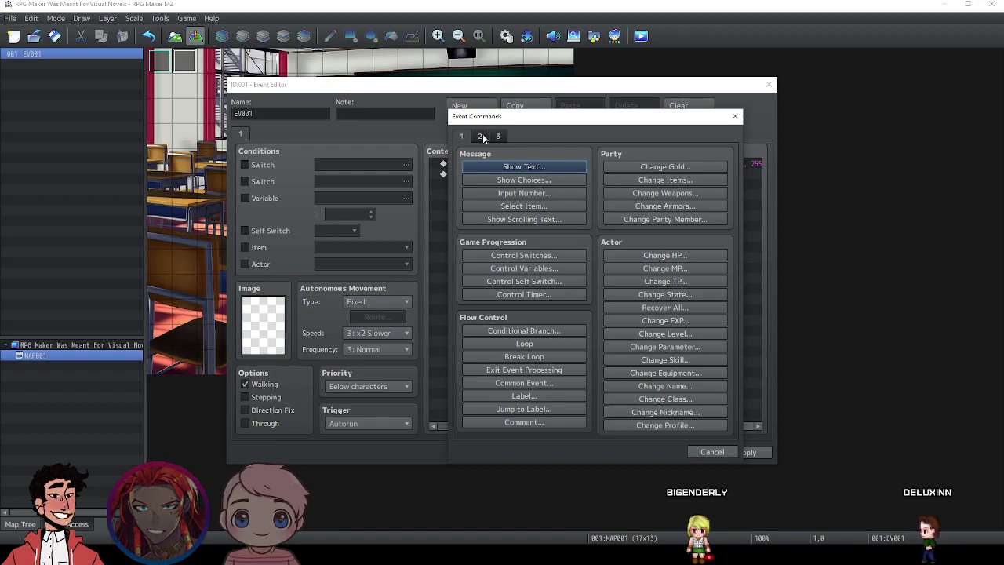
click(526, 382)
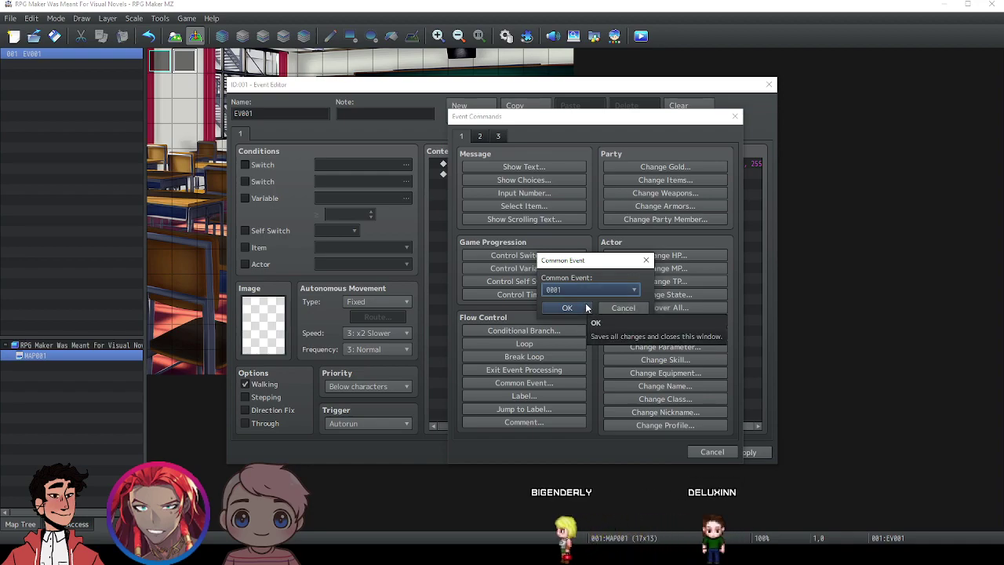
click(616, 308)
click(715, 451)
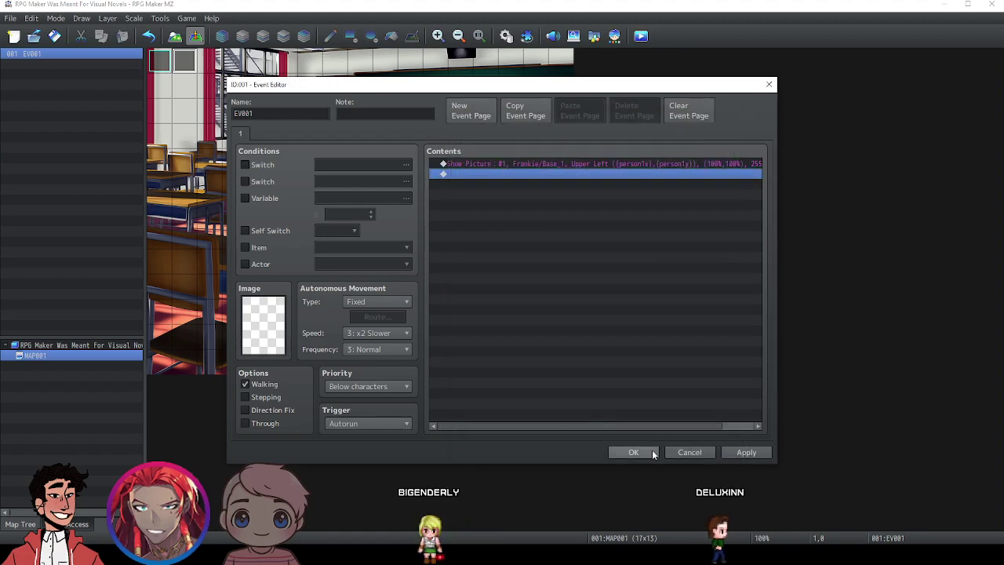
Save the event and name common event 0001 Talking in the database.
click(635, 452)
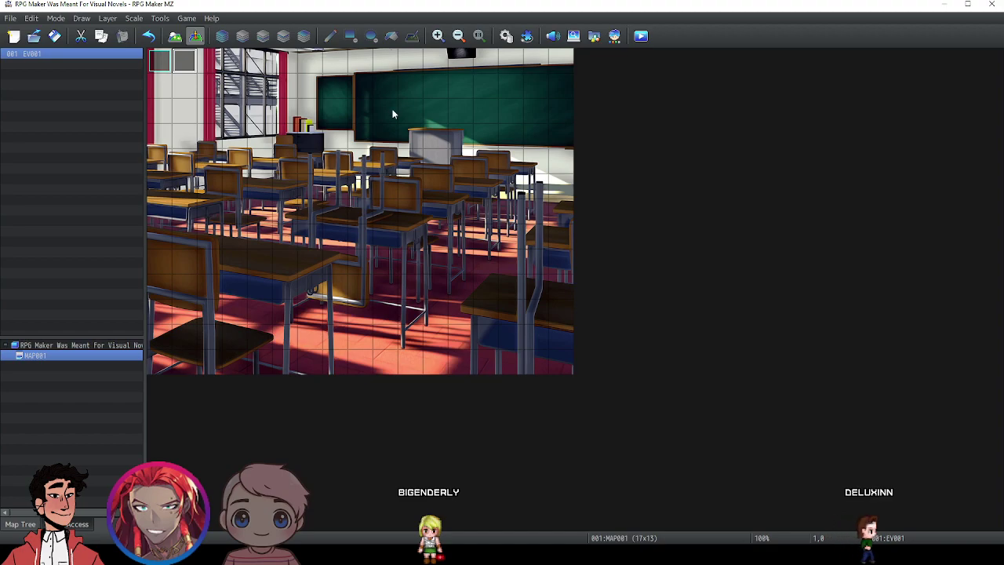
key(F9)
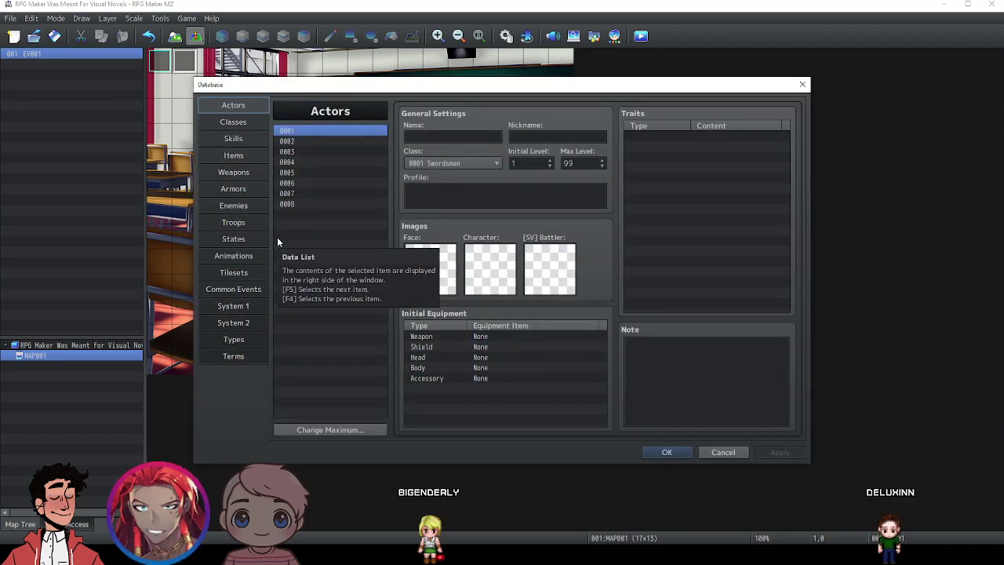
click(235, 288)
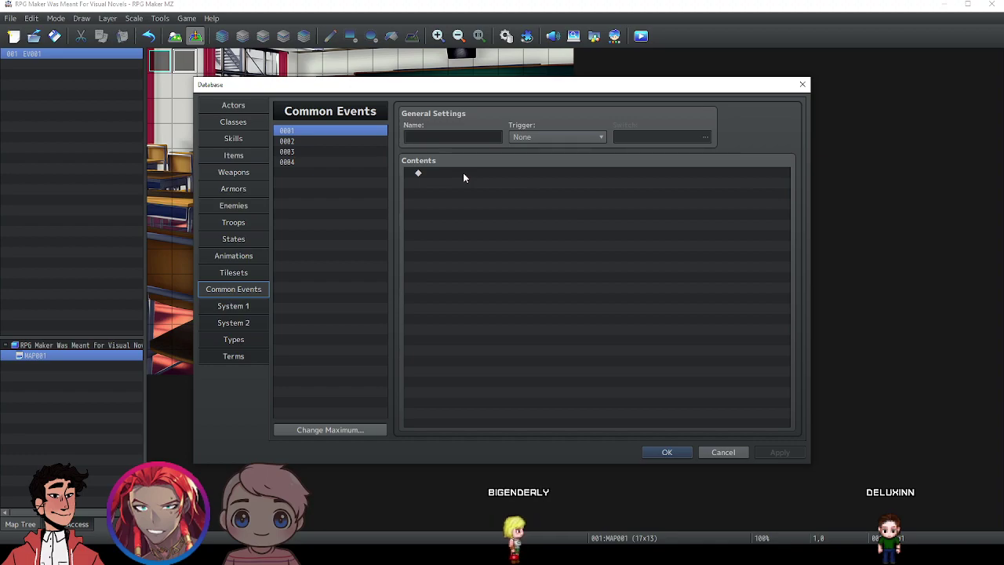
click(449, 138)
text(Comm)
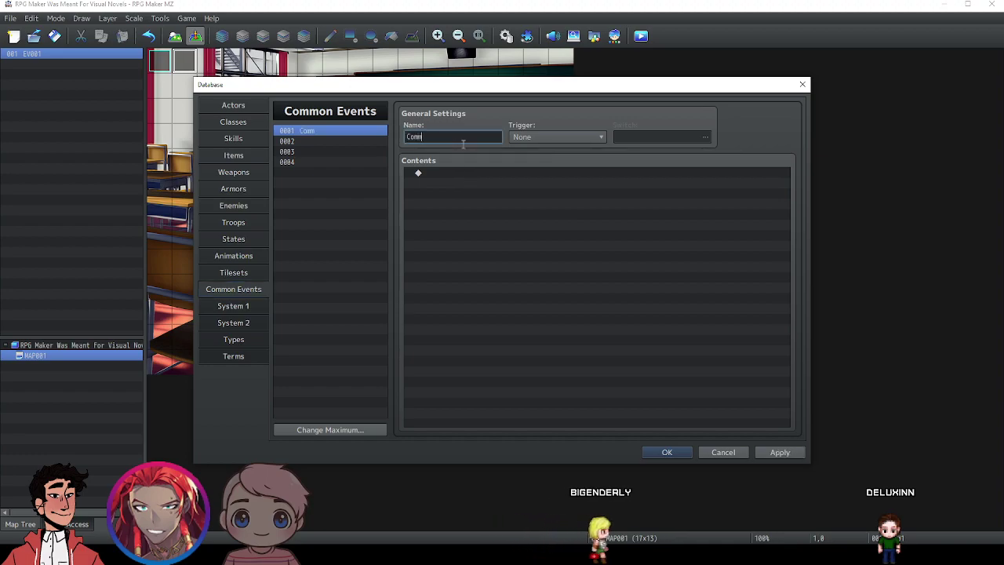
text(on Event 1)
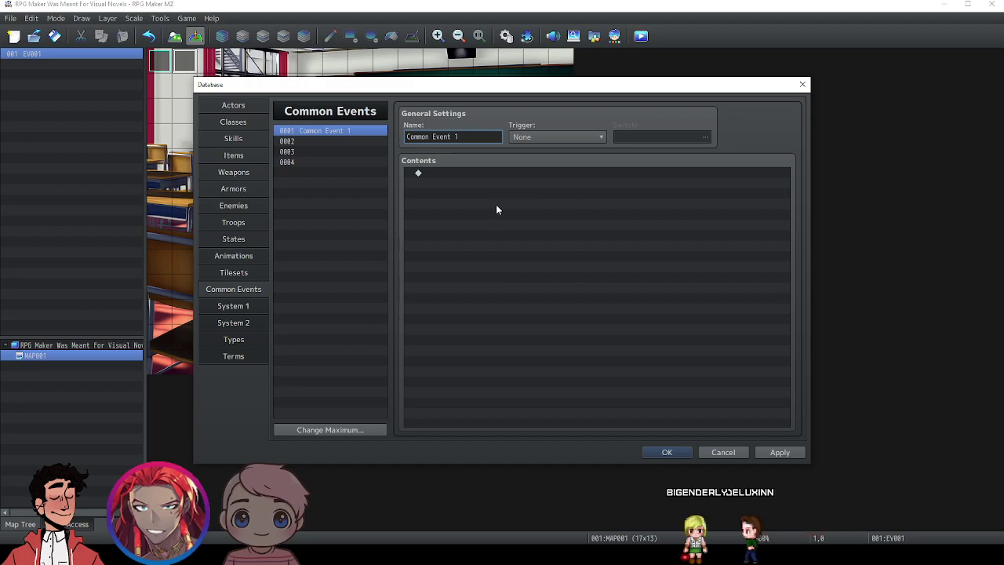
key(ctrl+a)
text(Talking)
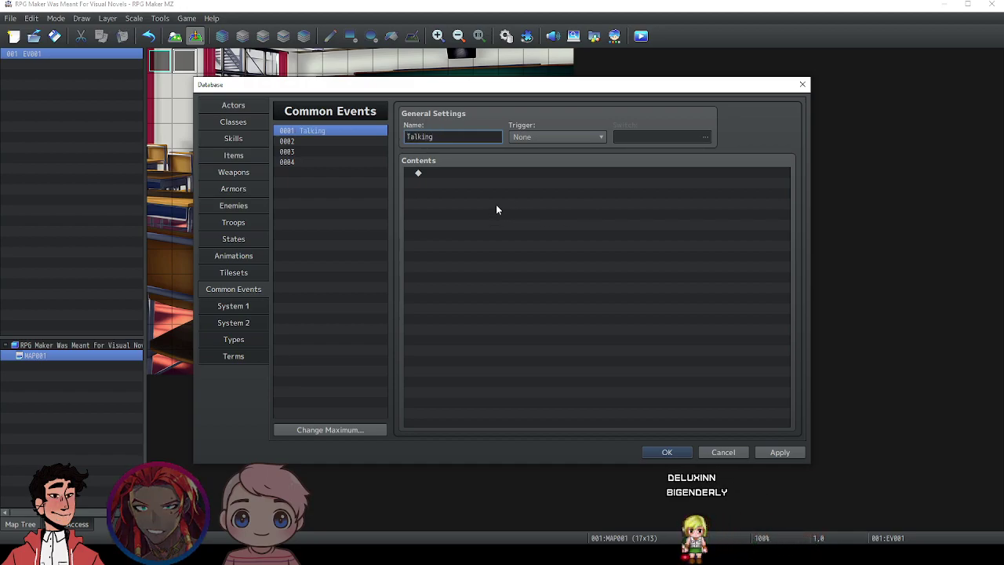
Add a variable-based conditional branch to the contents of the Talking common event, keeping its trigger at None.
click(524, 141)
click(524, 138)
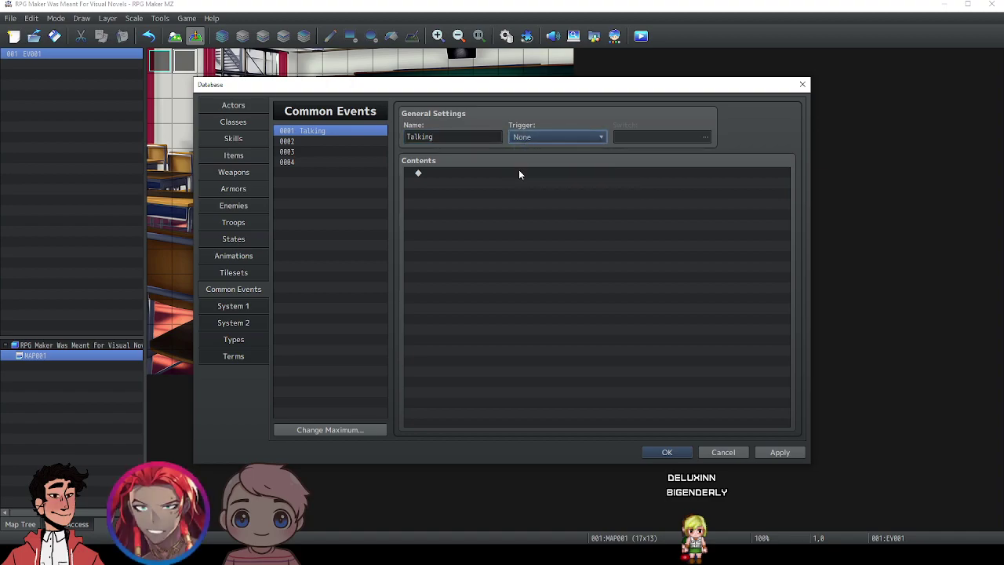
click(516, 174)
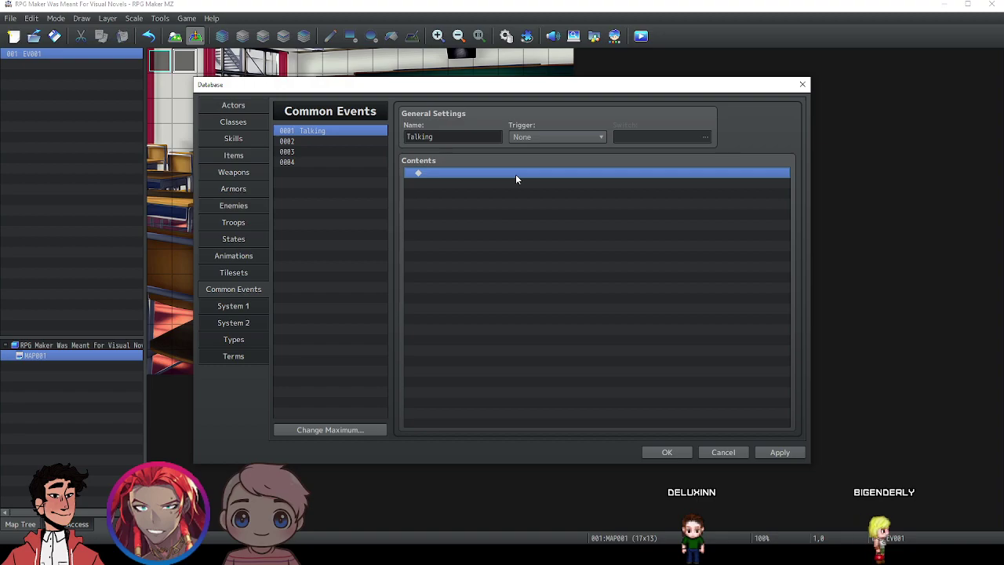
double_click(515, 174)
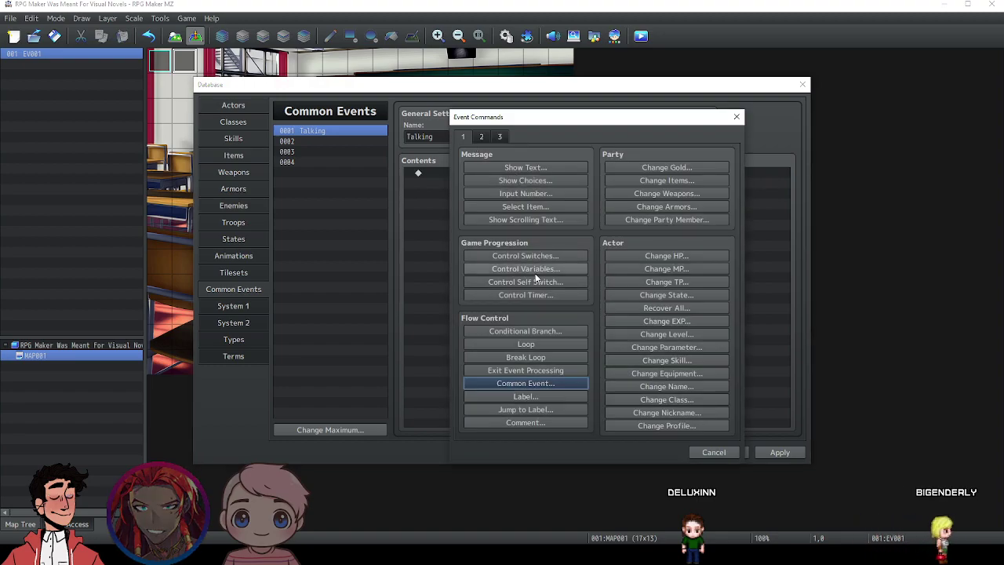
click(563, 330)
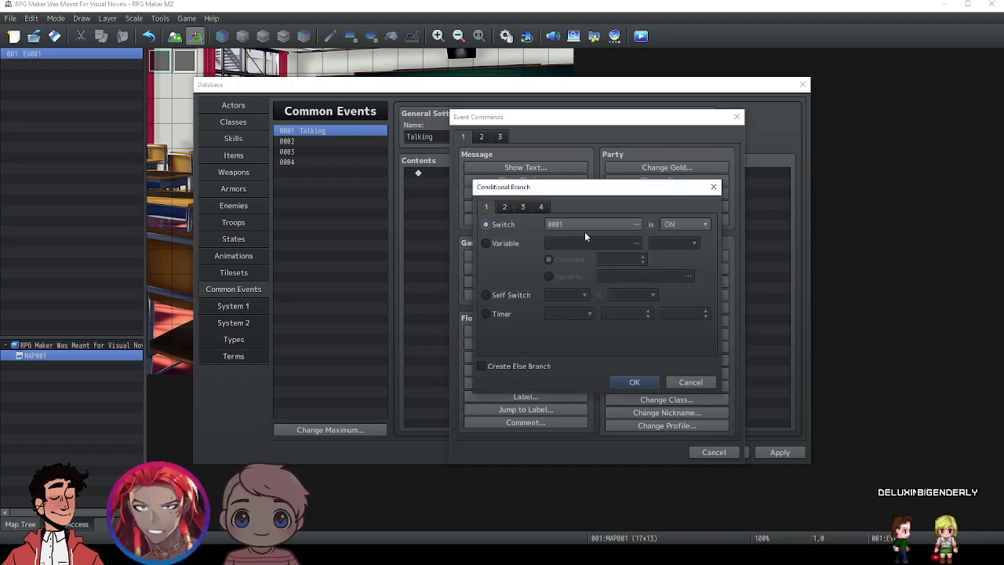
click(496, 243)
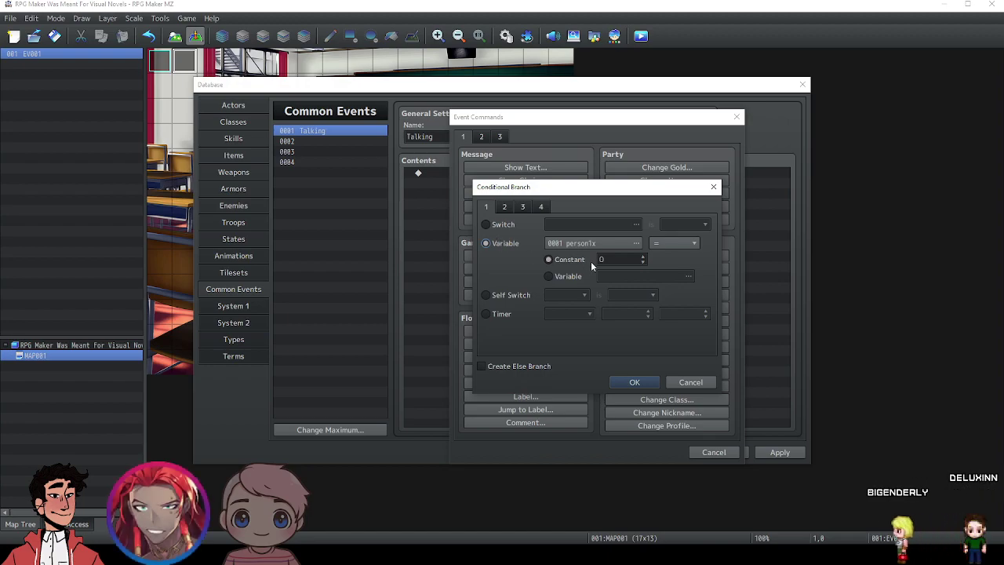
Name variable 0003 personsilence and make the conditional branch check that it equals the constant 0.
click(635, 243)
click(638, 197)
click(643, 392)
text(persons)
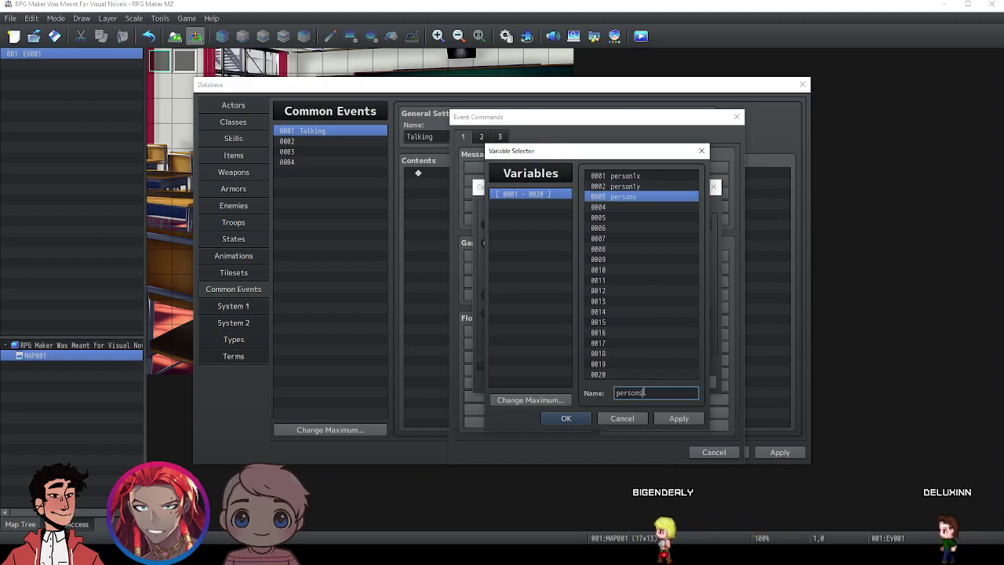
text(ilence)
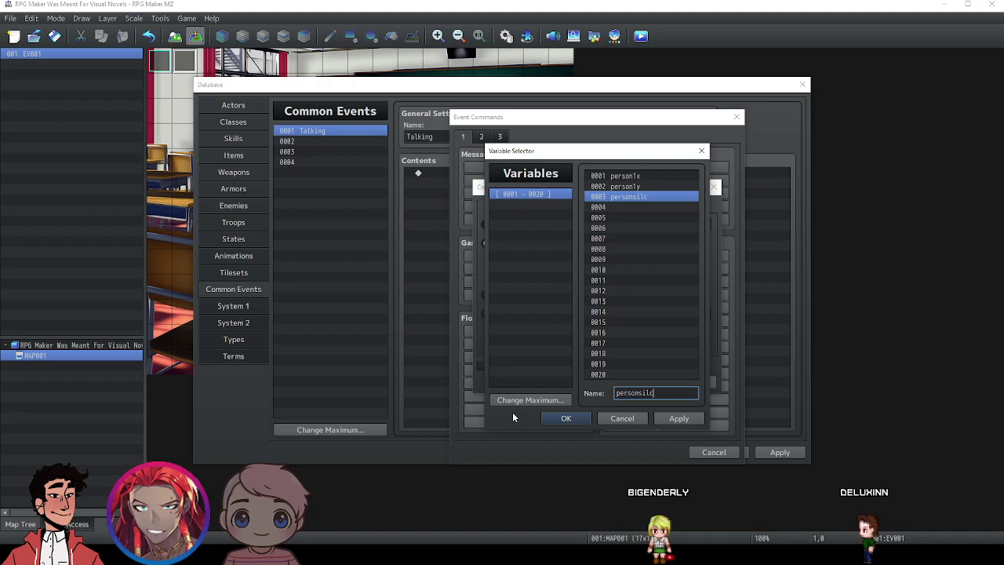
click(565, 418)
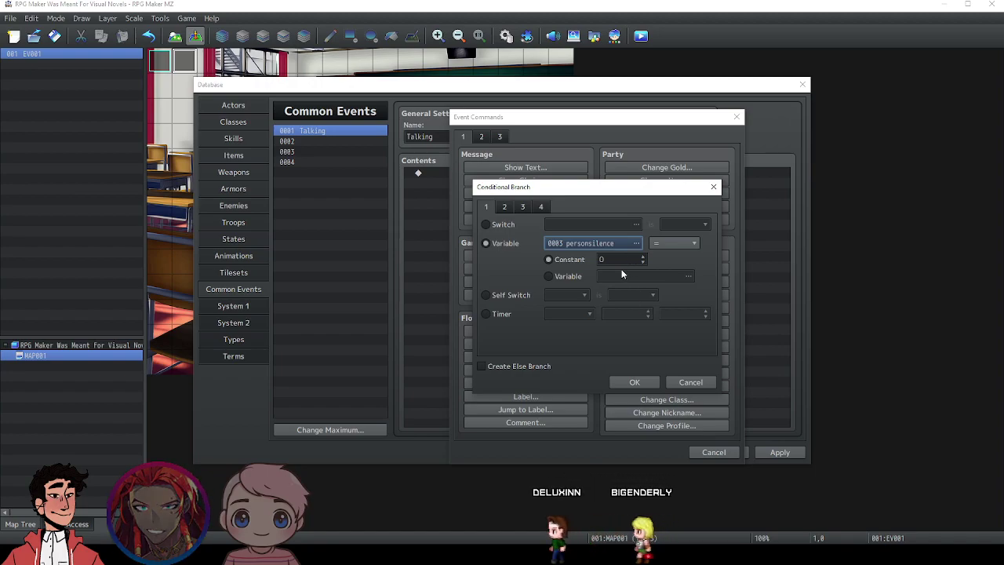
click(634, 381)
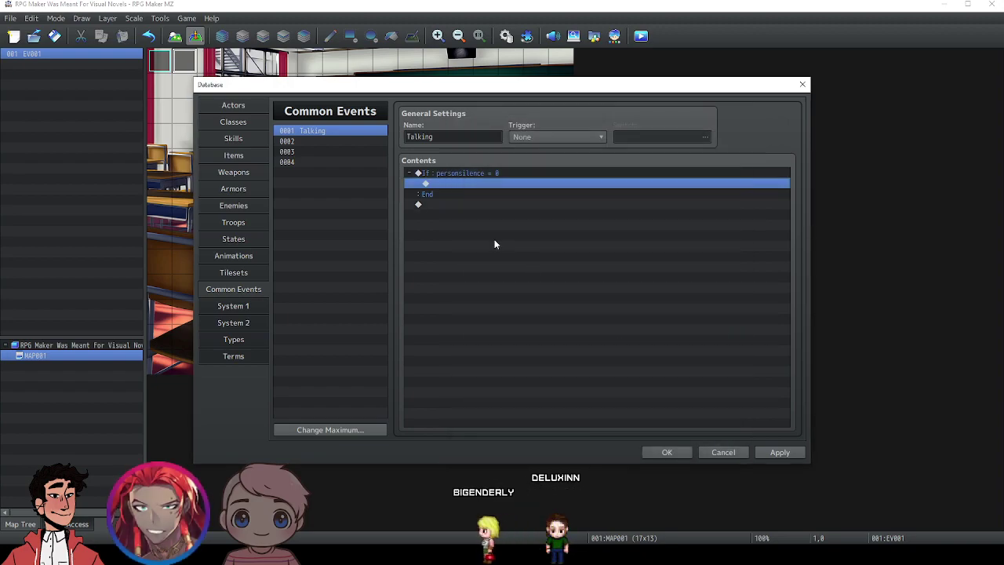
Edit the personsilence conditional branch to include an Else branch.
click(477, 173)
right_click(476, 172)
click(494, 182)
click(524, 369)
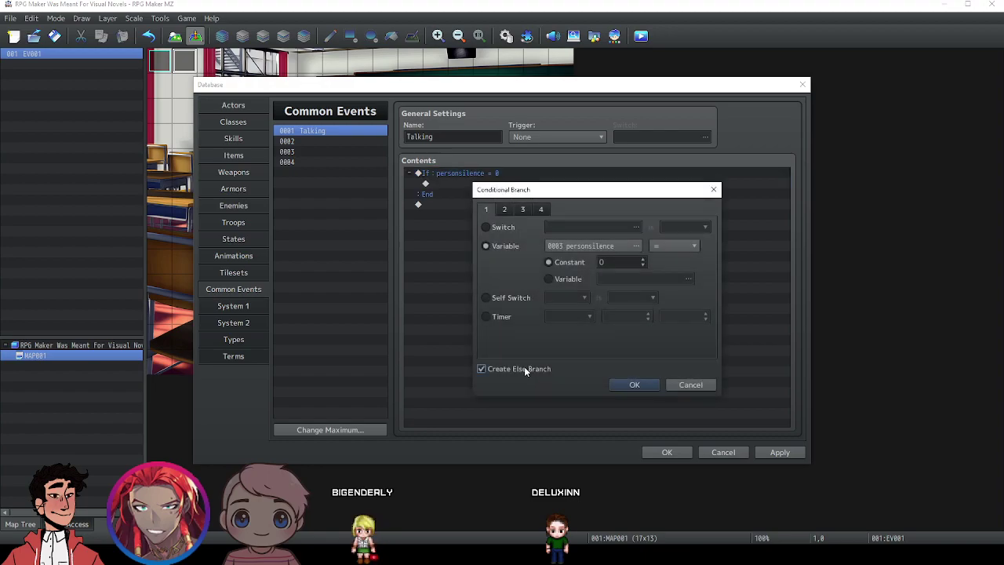
click(634, 384)
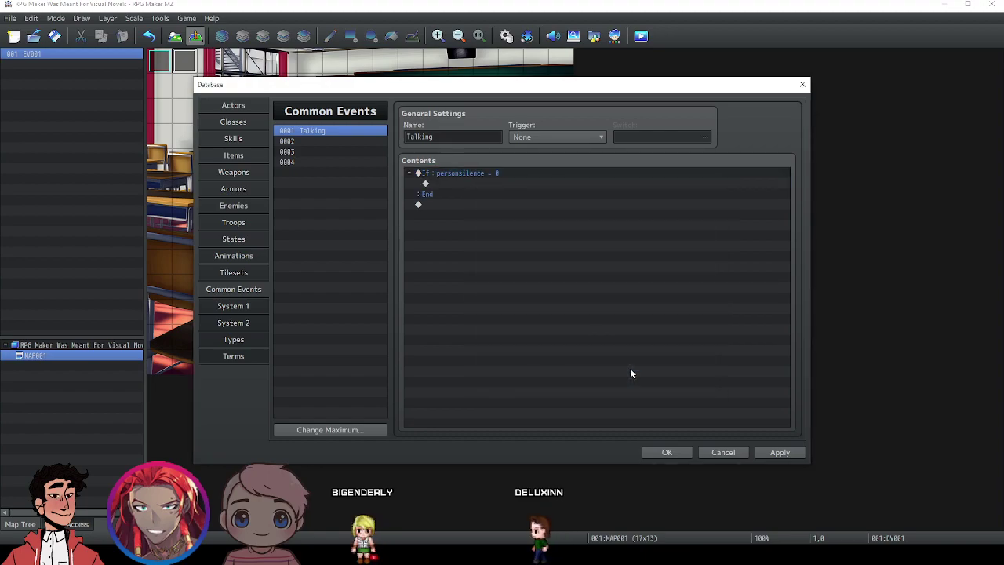
Inside the If branch, add a Tint Picture command for picture 1 with the Dark tone, 1 frame duration and no waiting for completion.
click(465, 186)
double_click(464, 187)
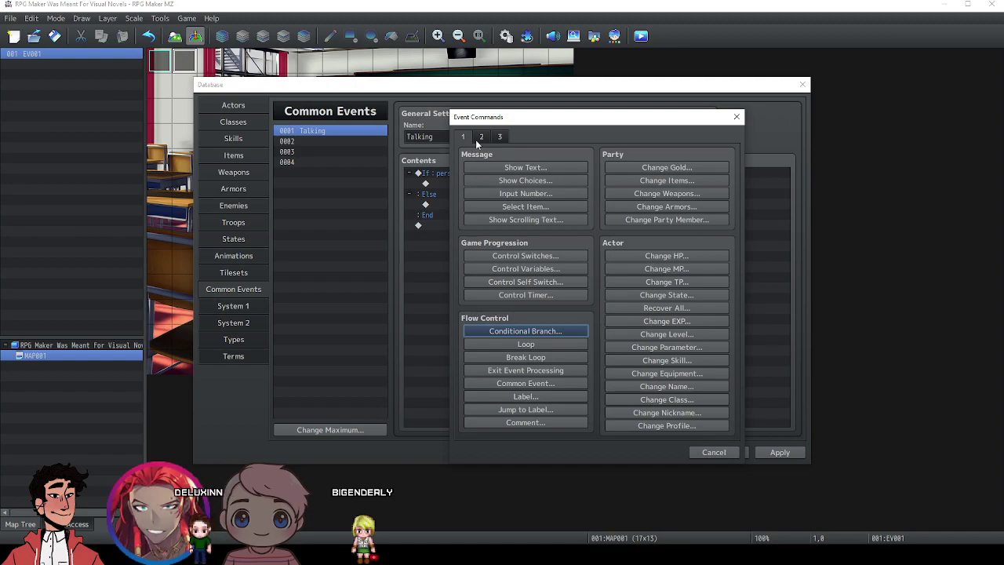
click(480, 137)
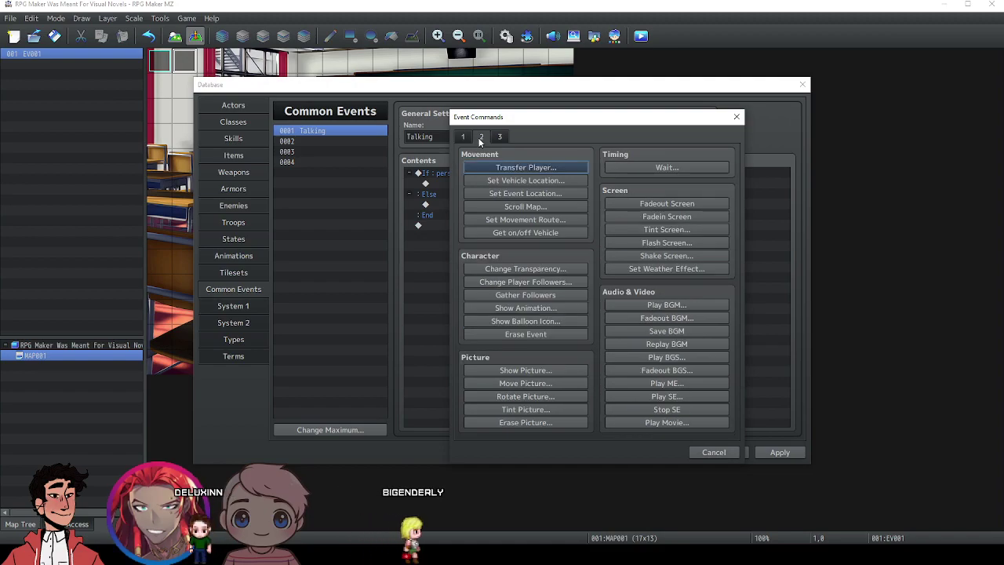
click(563, 370)
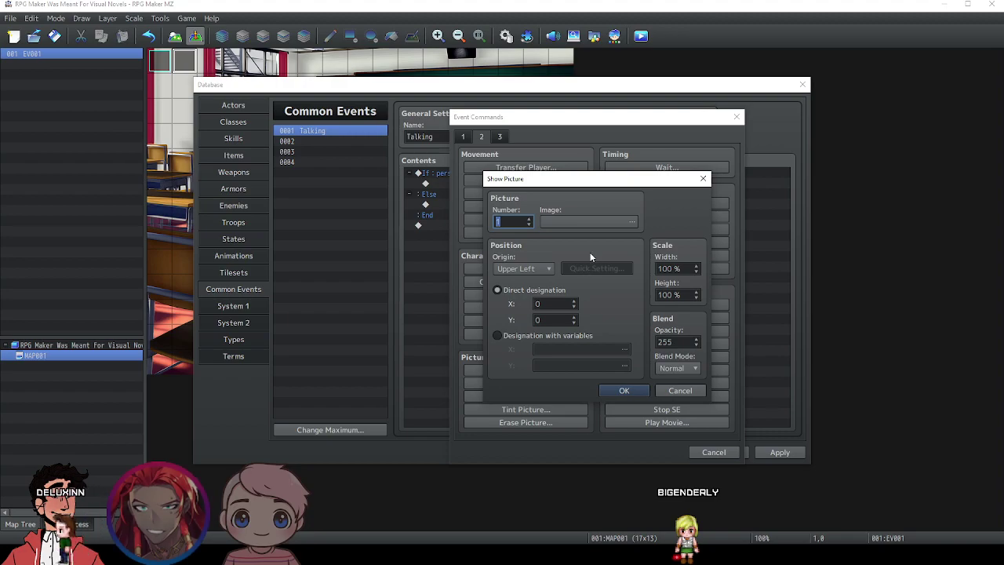
click(678, 388)
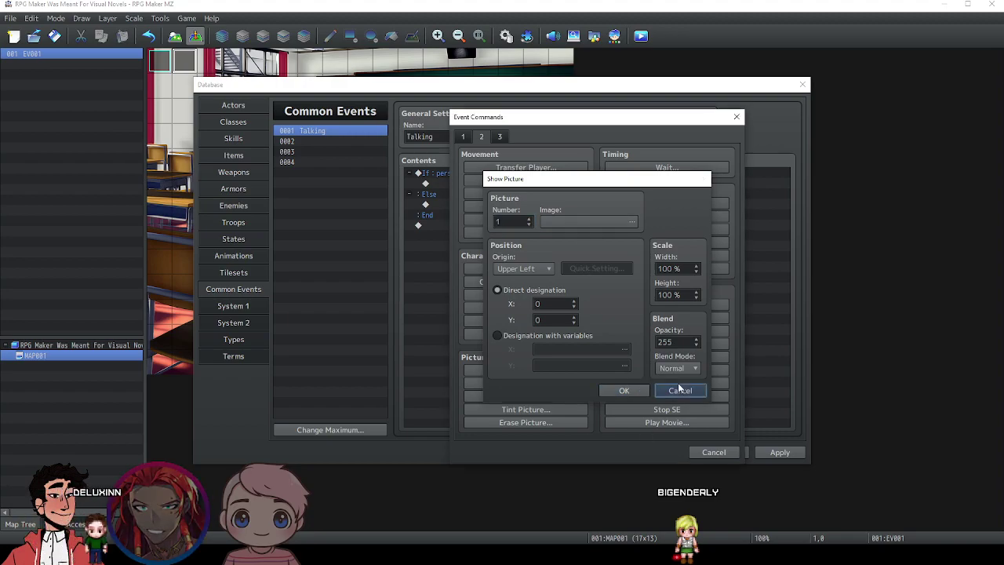
click(511, 411)
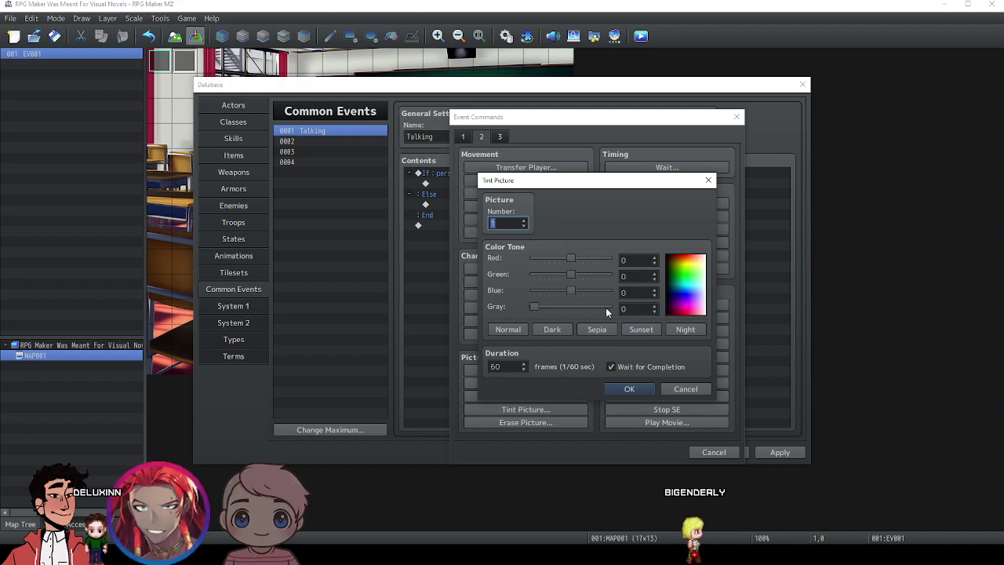
click(558, 330)
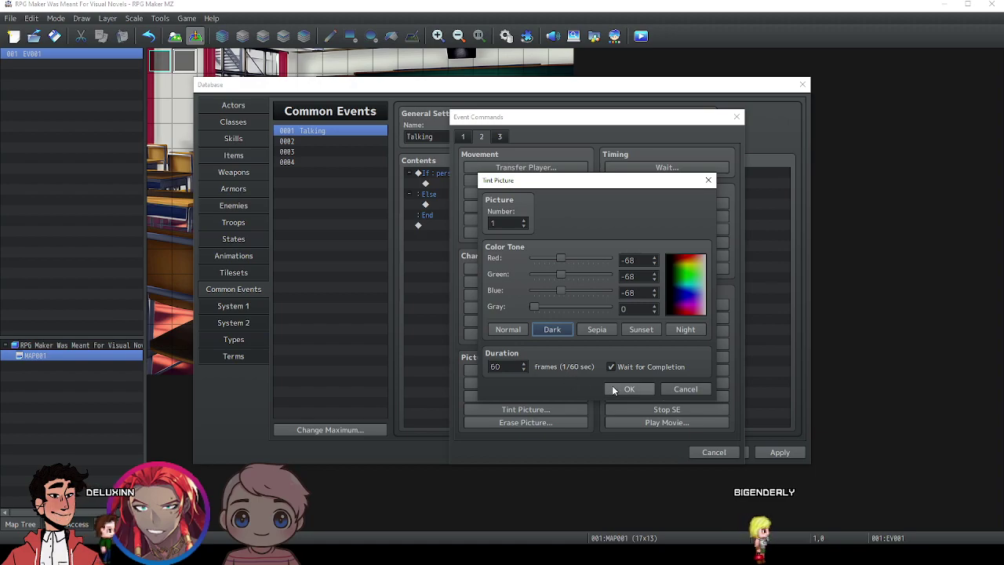
click(633, 367)
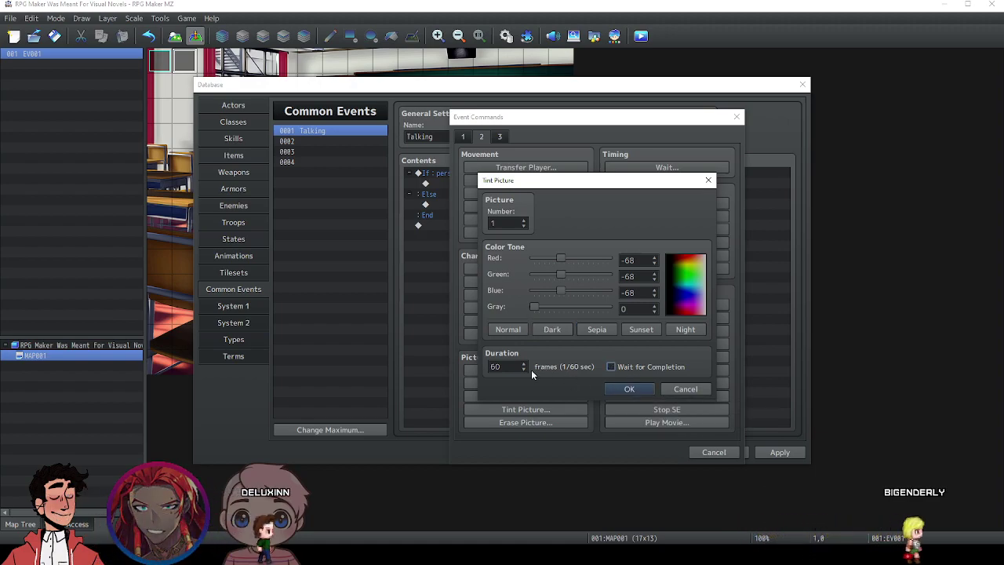
click(628, 388)
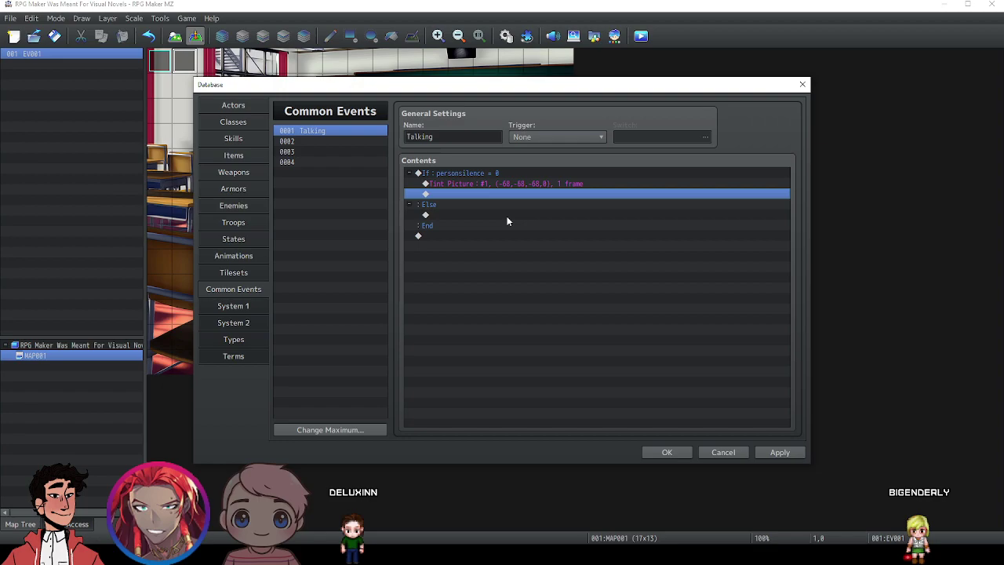
Duplicate the Tint Picture command within the If branch.
click(471, 185)
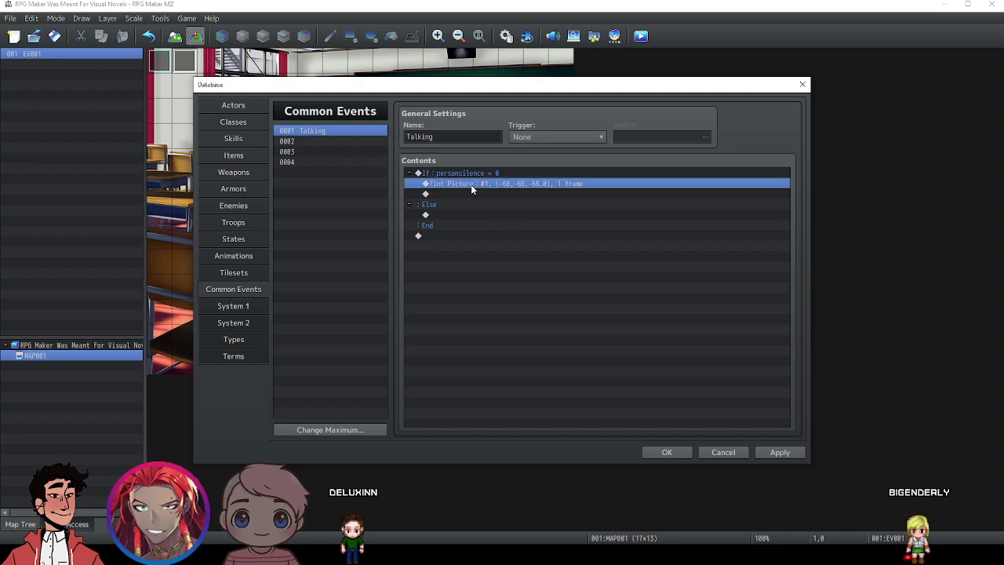
click(461, 173)
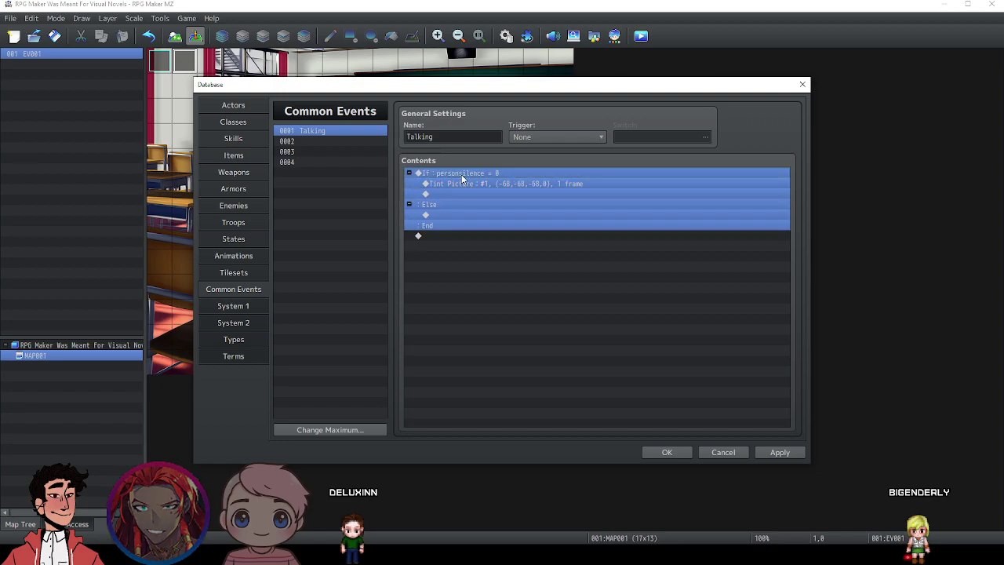
click(467, 227)
click(468, 184)
key(ctrl+c)
key(ctrl+v)
Set the duplicated Tint Picture command's picture number to 2 and apply the database changes.
click(474, 203)
click(469, 194)
right_click(467, 192)
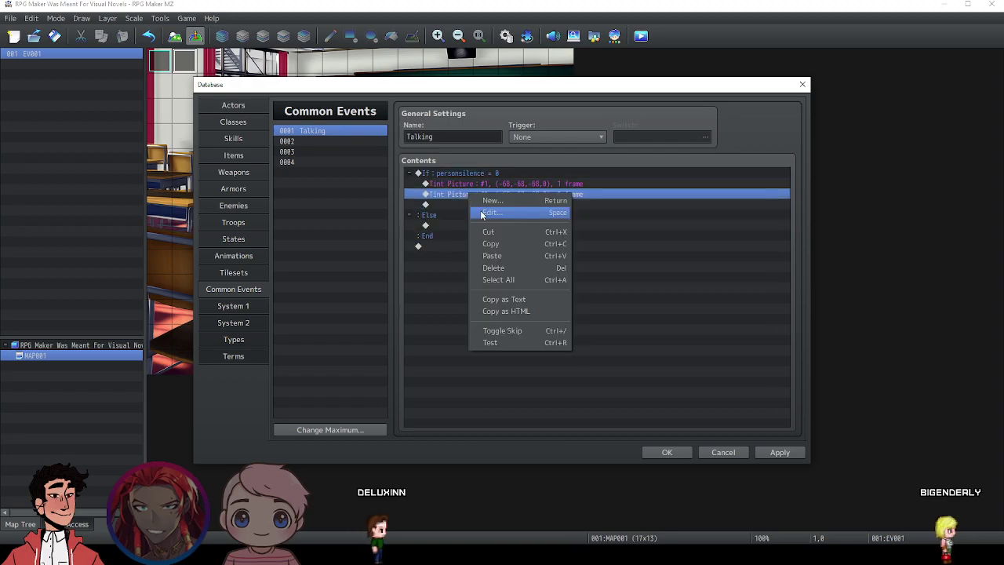
click(484, 210)
text(2)
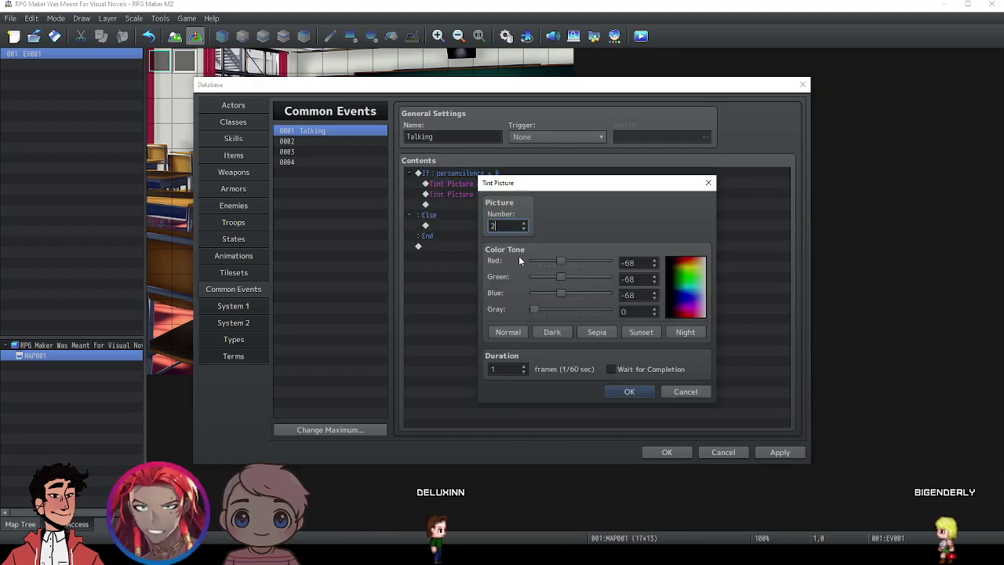
click(629, 391)
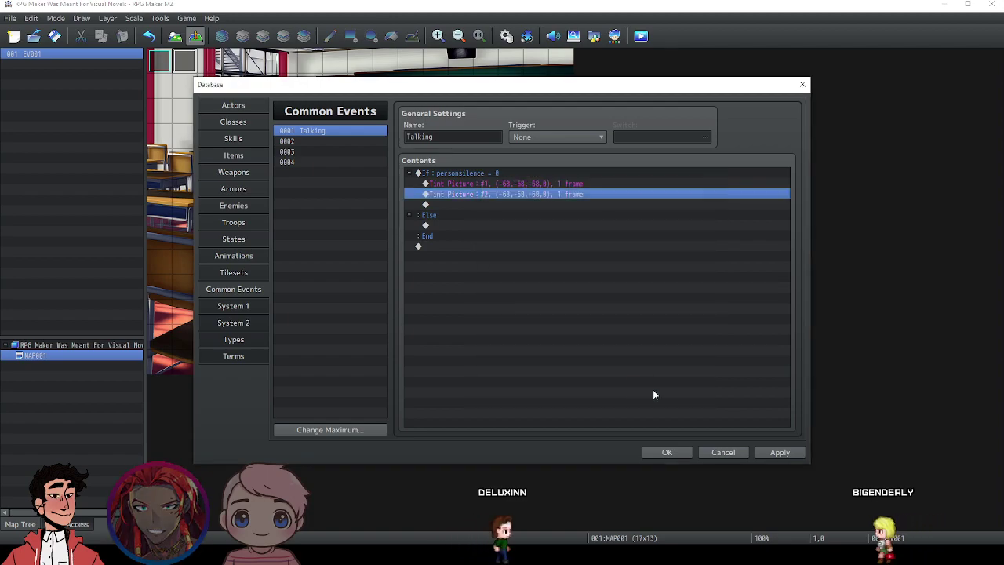
click(780, 452)
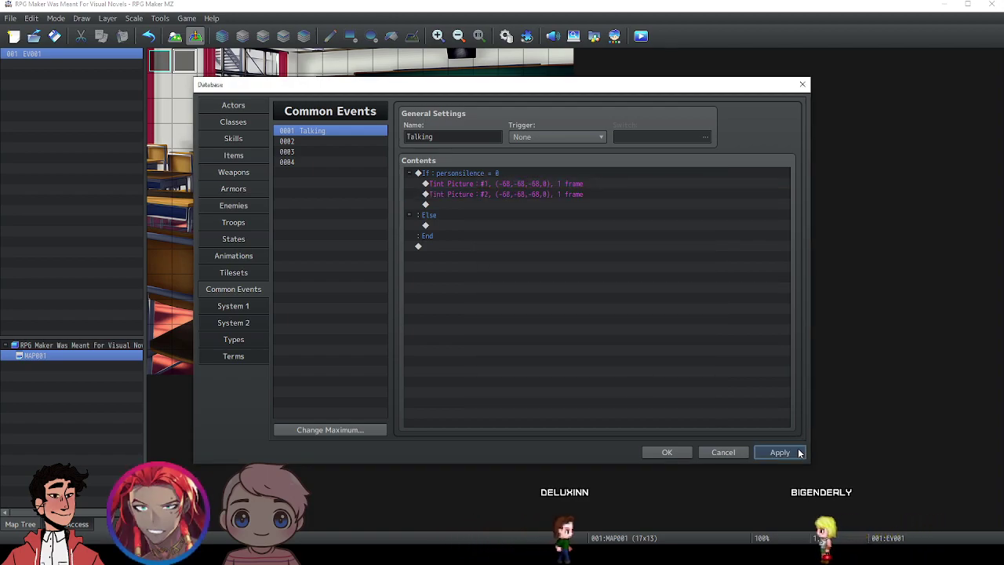
click(472, 174)
click(465, 218)
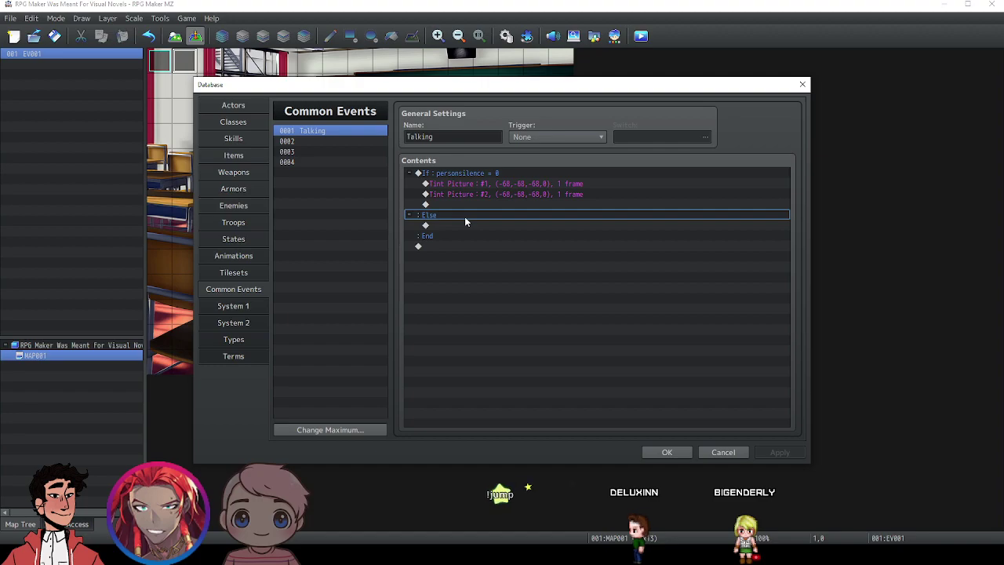
click(462, 224)
click(462, 203)
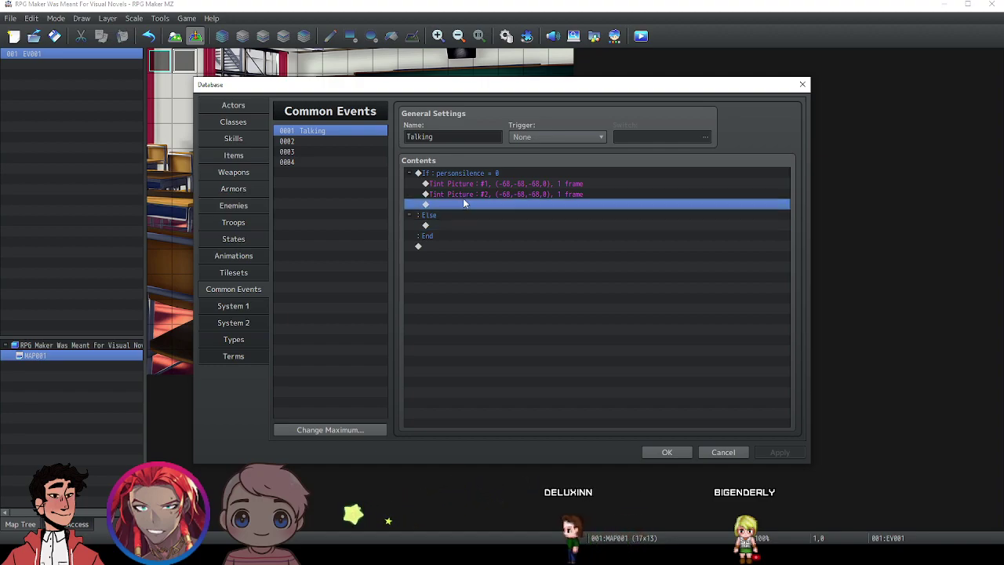
click(463, 183)
click(463, 196)
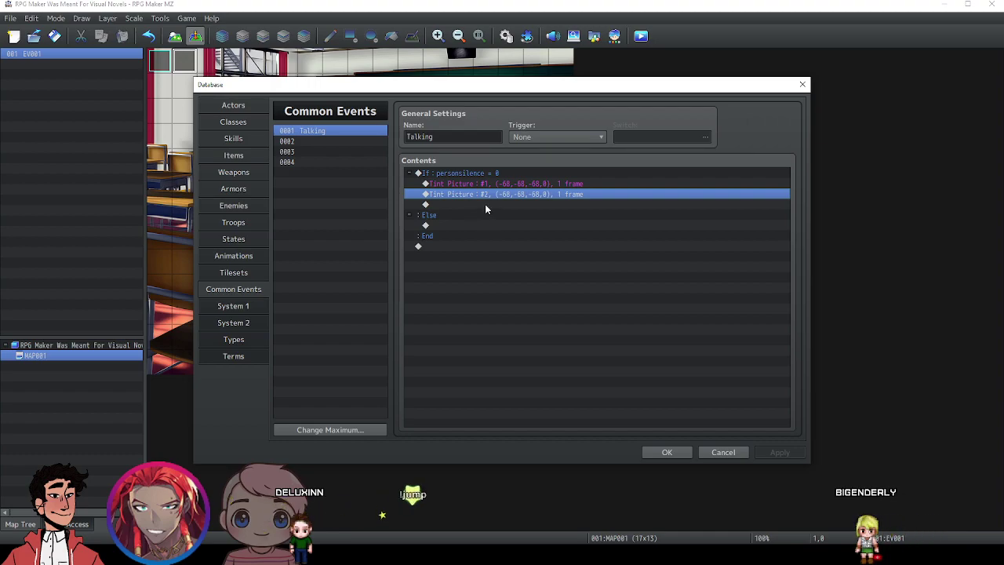
Below the two tints in the If branch, add a Control Variables command setting 0003 personsilence to 1, and apply the changes.
double_click(479, 205)
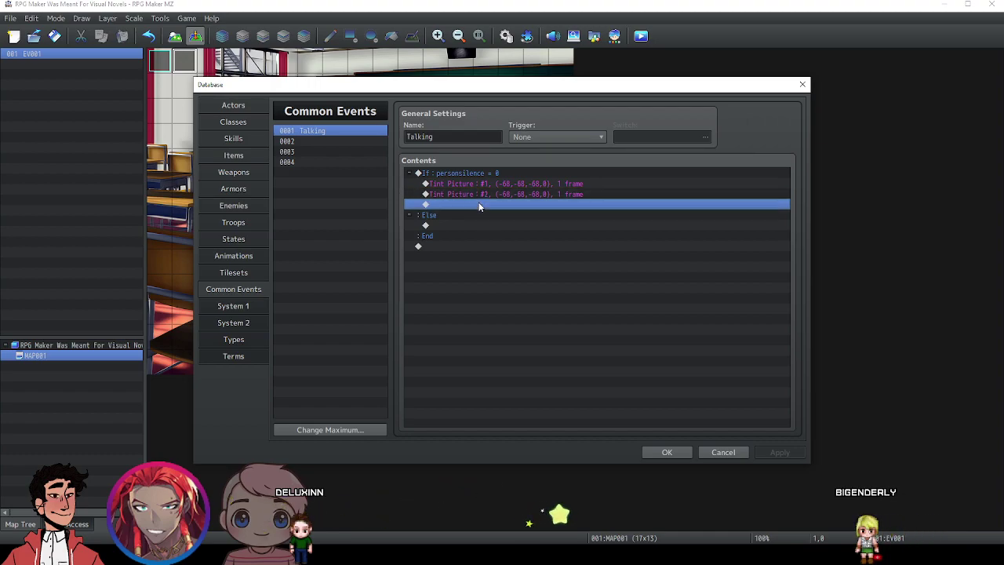
click(470, 140)
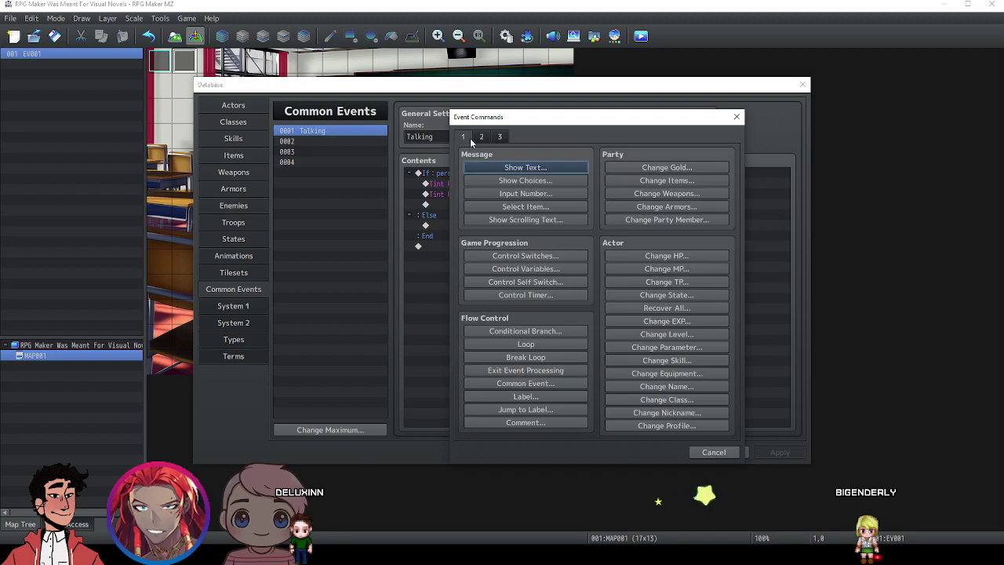
click(565, 268)
click(608, 219)
click(631, 197)
click(566, 418)
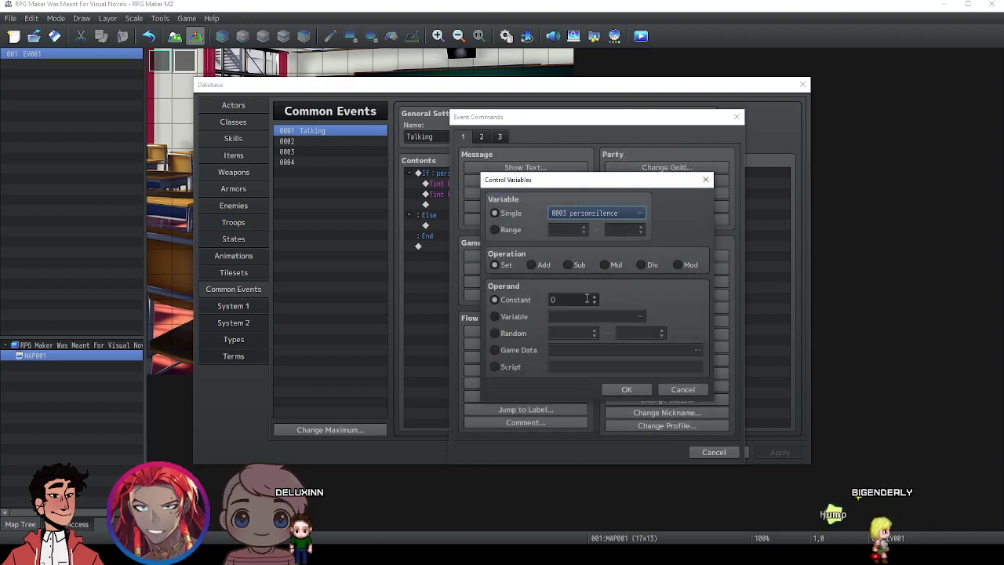
double_click(585, 299)
text(1)
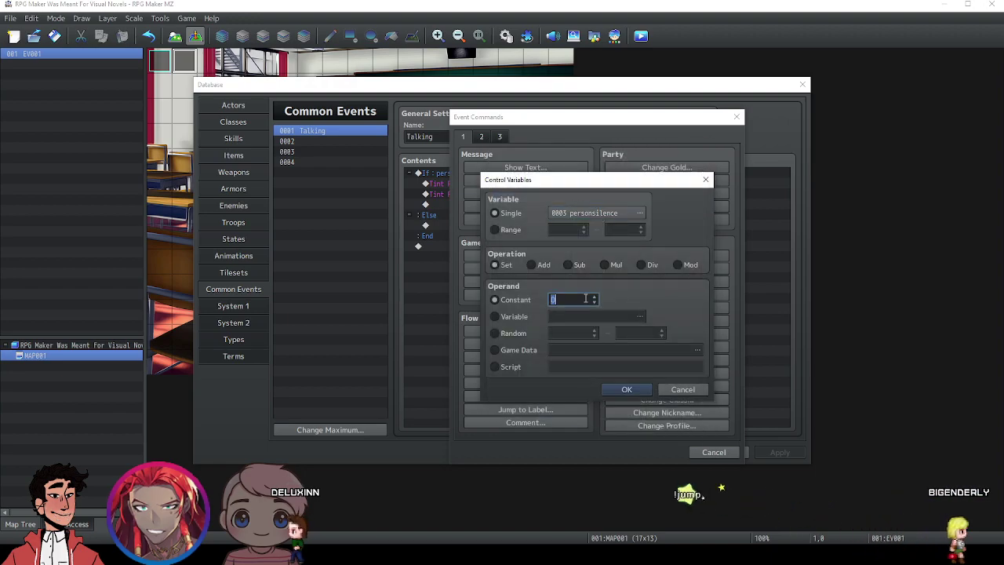
click(626, 389)
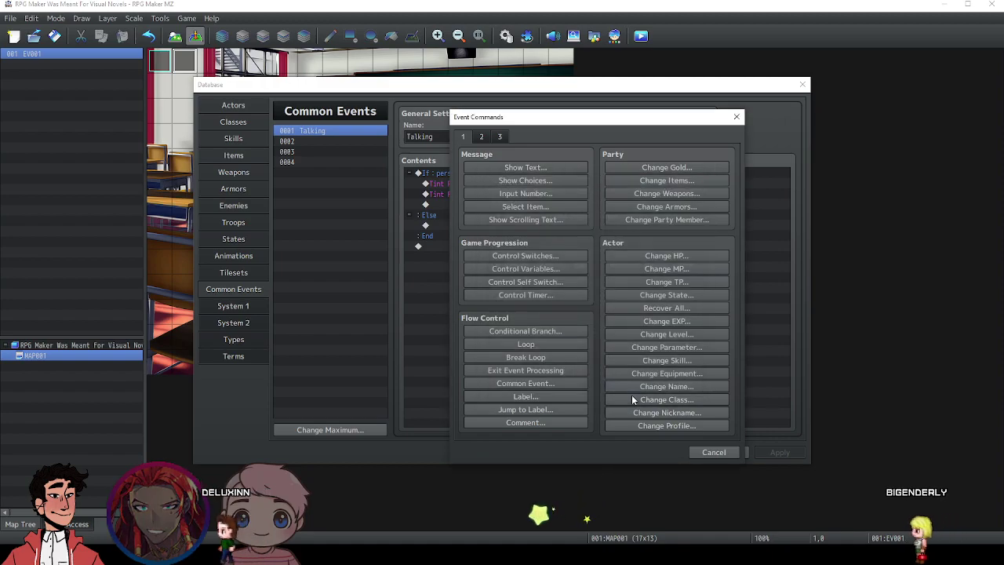
click(776, 450)
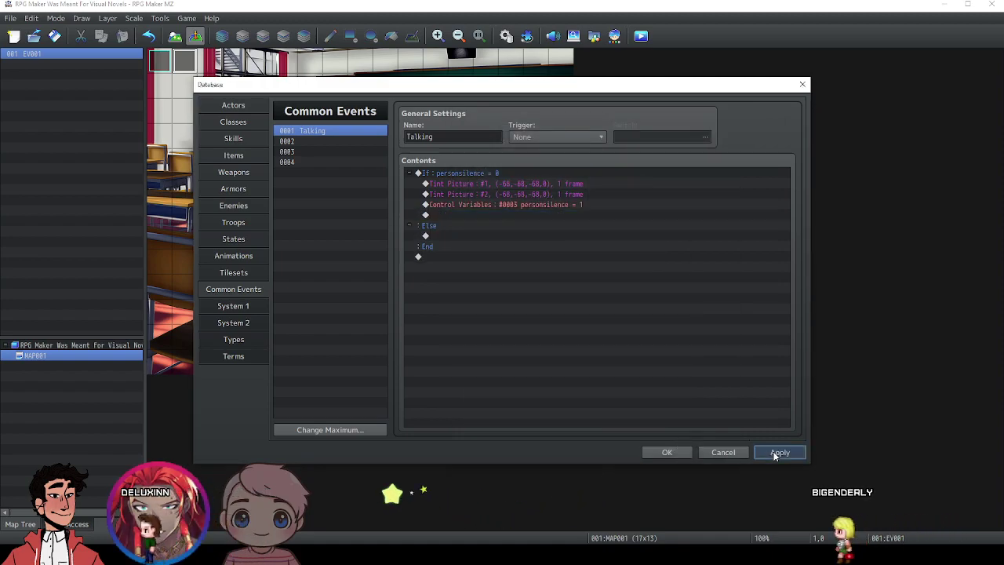
click(469, 205)
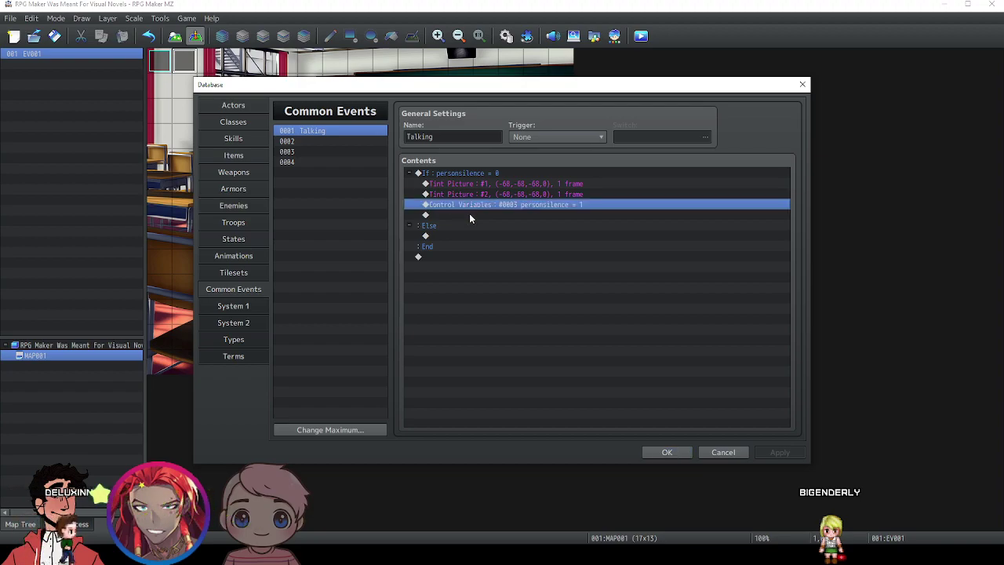
Duplicate the personsilence Control Variables command within the If branch.
key(ctrl+c)
key(ctrl+v)
key(Down)
Change the duplicated Control Variables command to add a constant 15 to variable 0002 person1y.
click(479, 215)
right_click(482, 218)
click(504, 233)
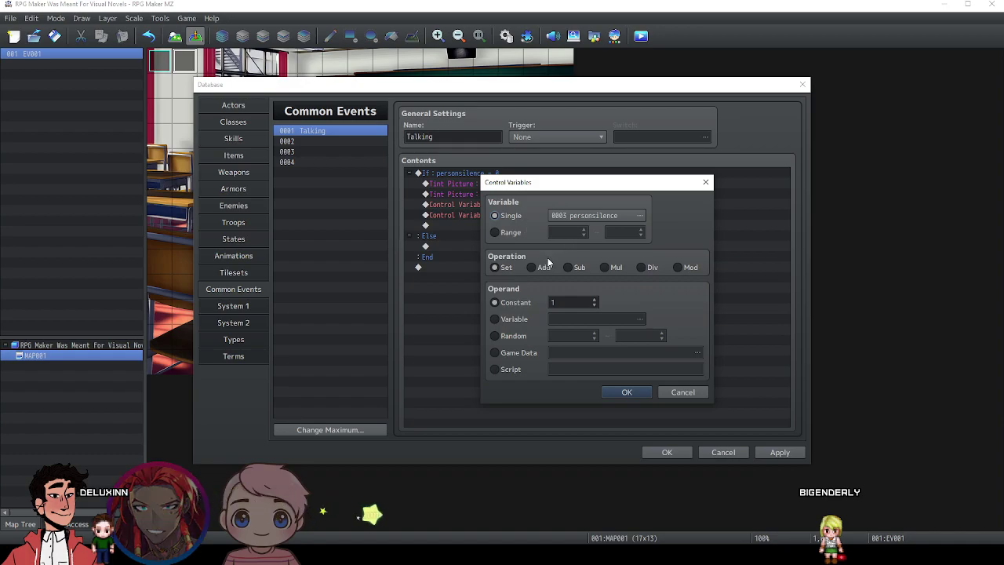
click(600, 215)
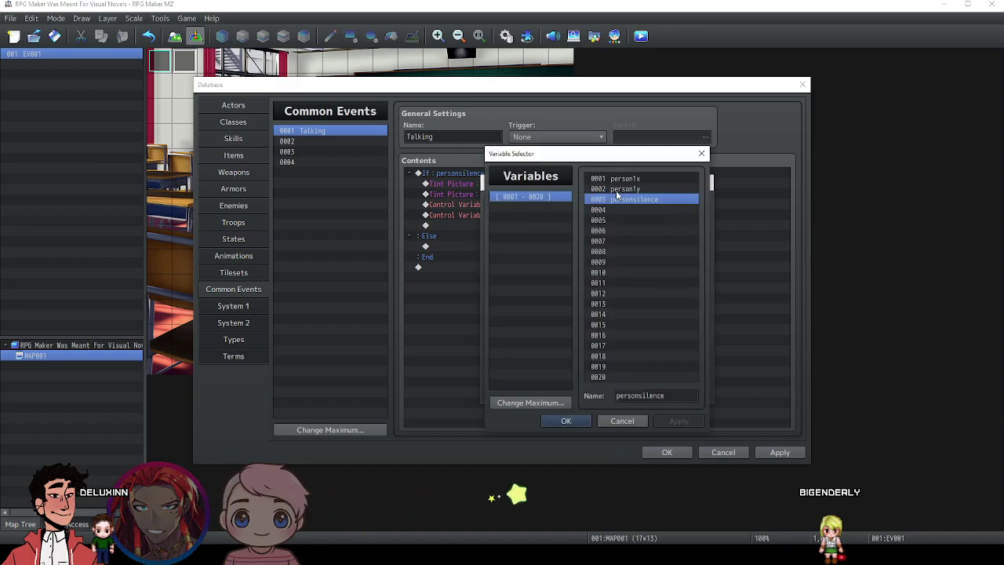
click(615, 189)
double_click(615, 190)
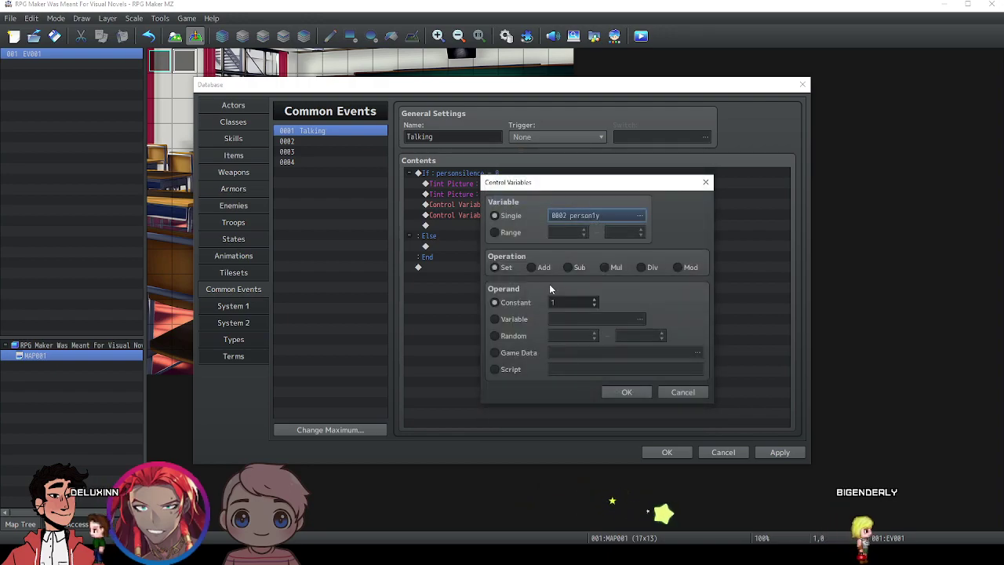
click(531, 266)
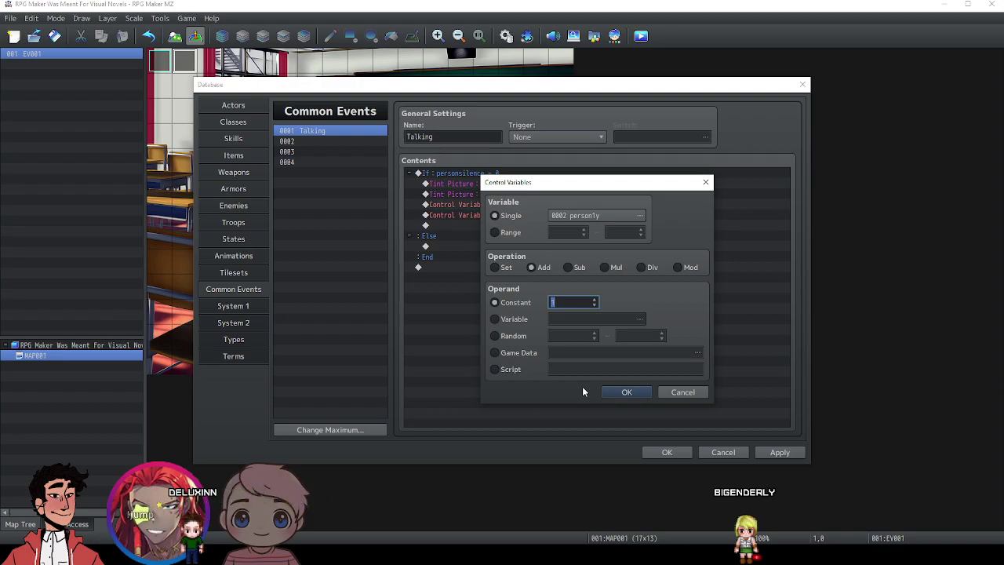
text(15)
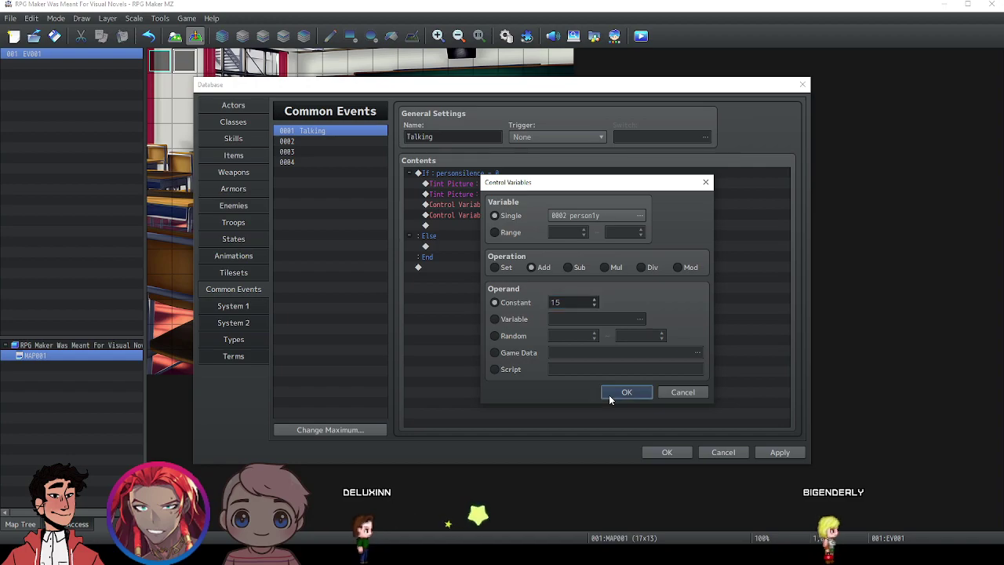
click(609, 395)
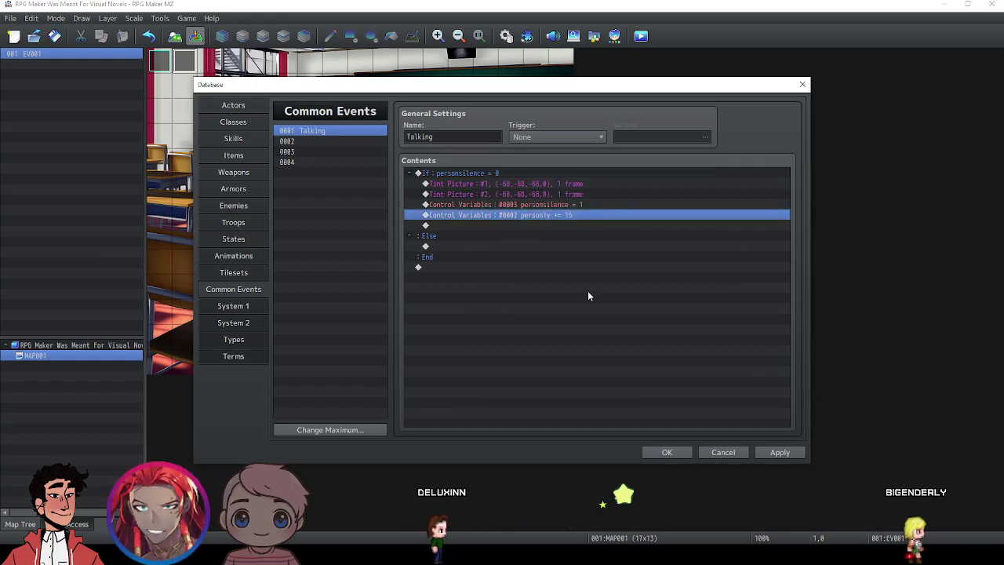
End the If branch with a Move Picture command for picture 1 to variables person1x and person1y over 10 frames without waiting, and apply the changes.
click(488, 225)
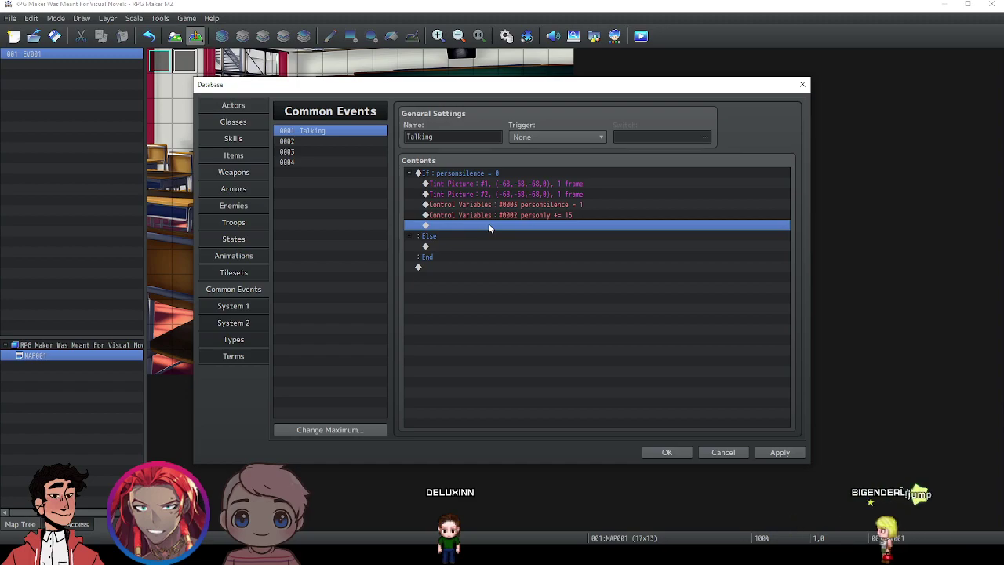
double_click(487, 226)
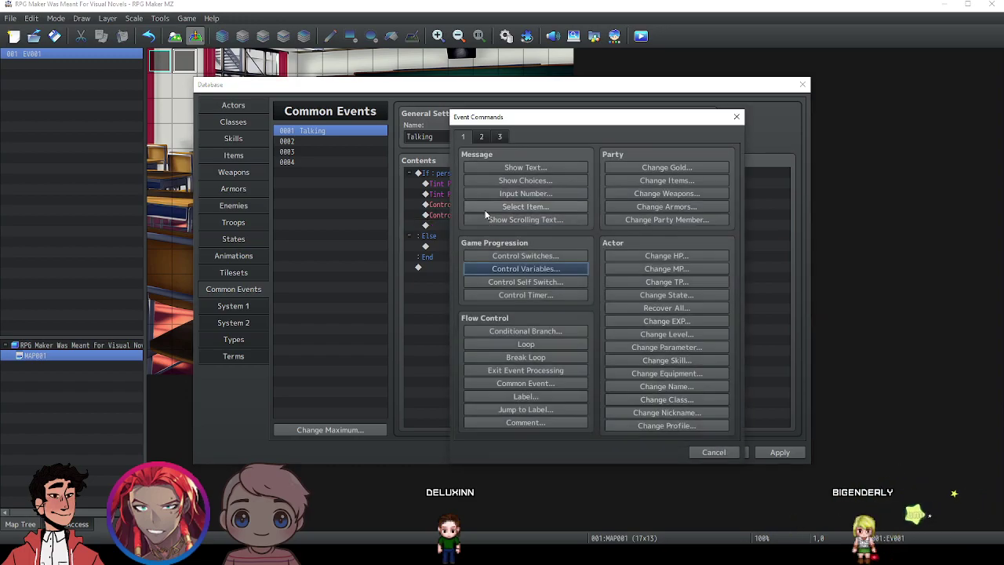
click(480, 137)
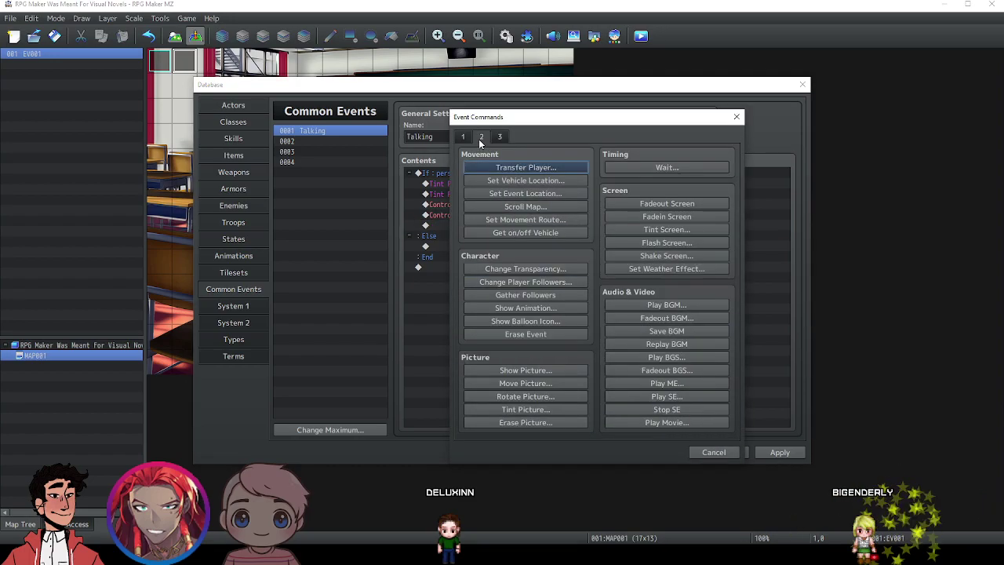
click(554, 382)
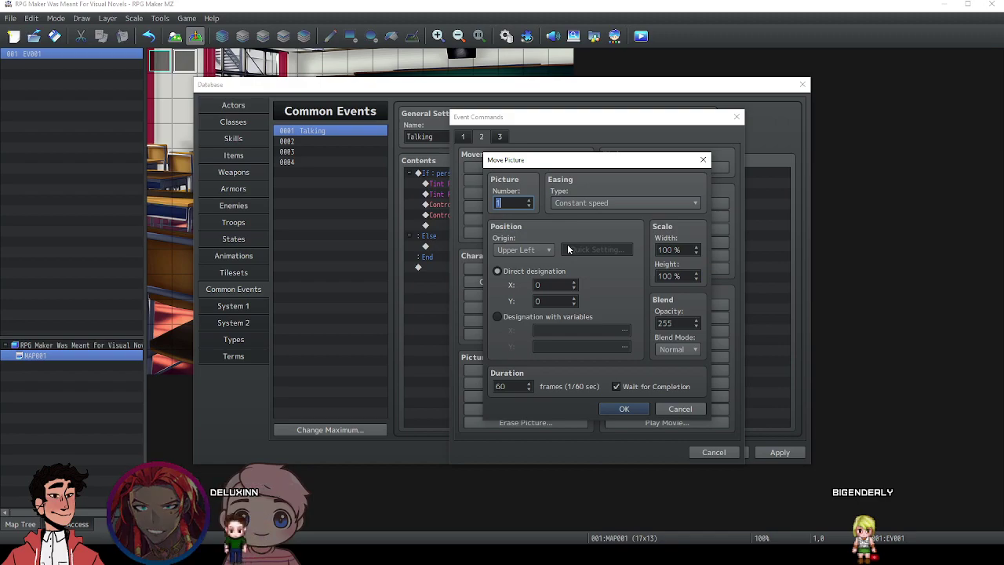
click(565, 321)
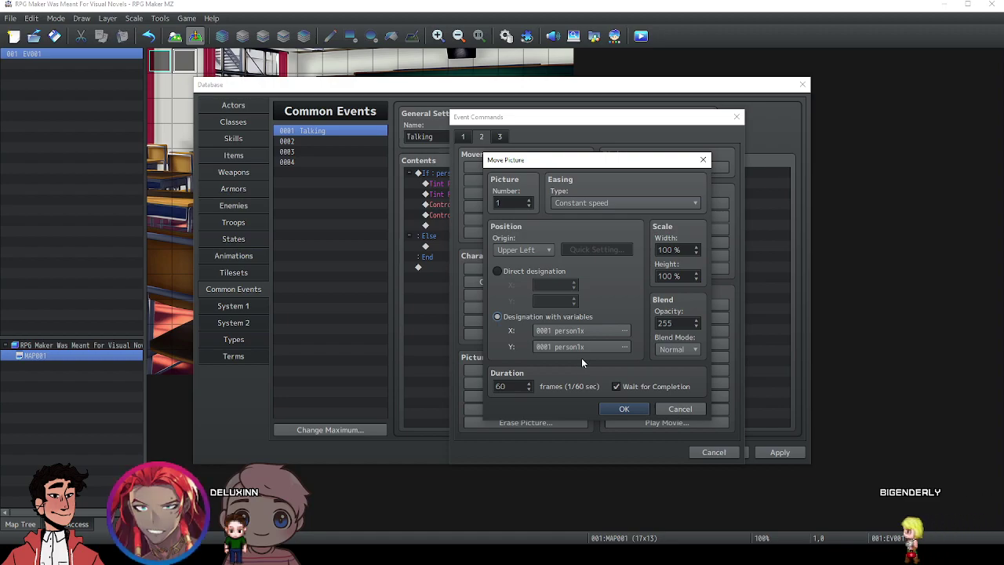
click(580, 349)
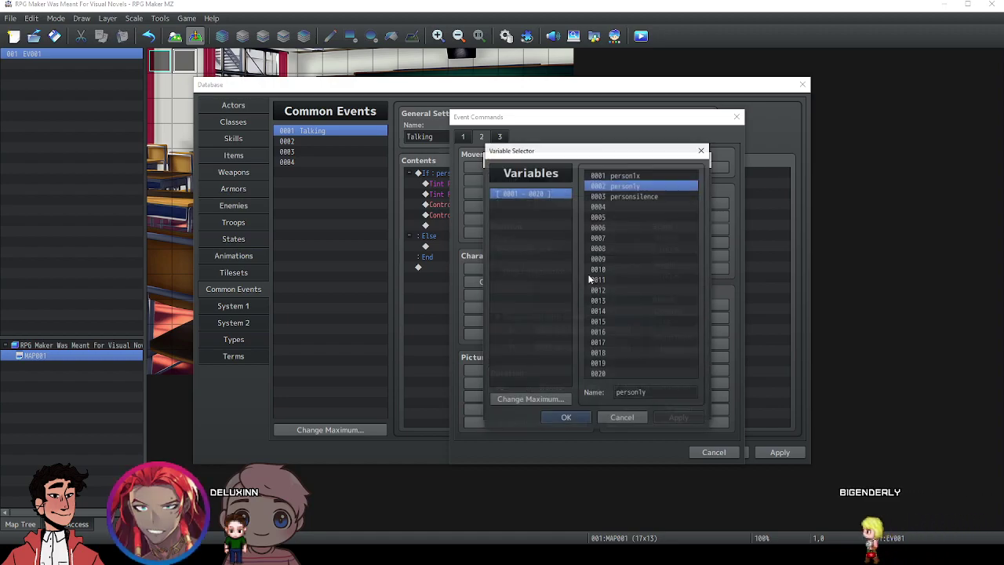
double_click(623, 186)
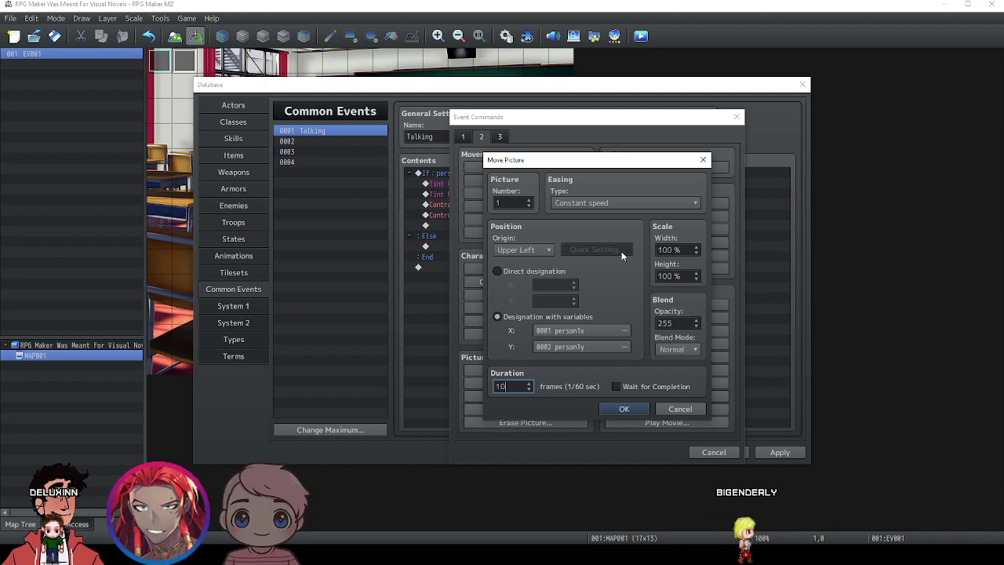
click(624, 409)
click(775, 448)
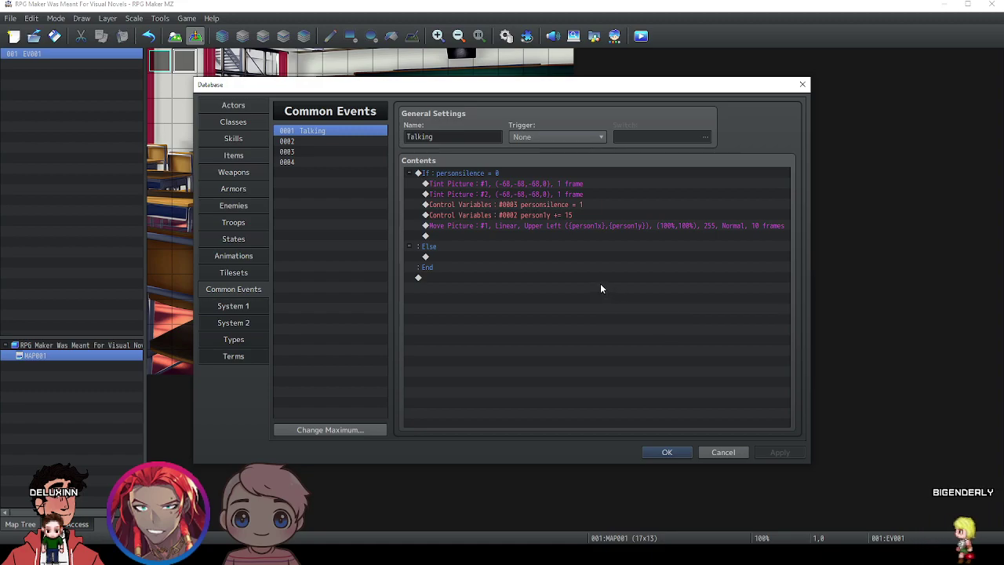
Copy the two Tint Picture commands from the If branch into the Else branch.
click(495, 257)
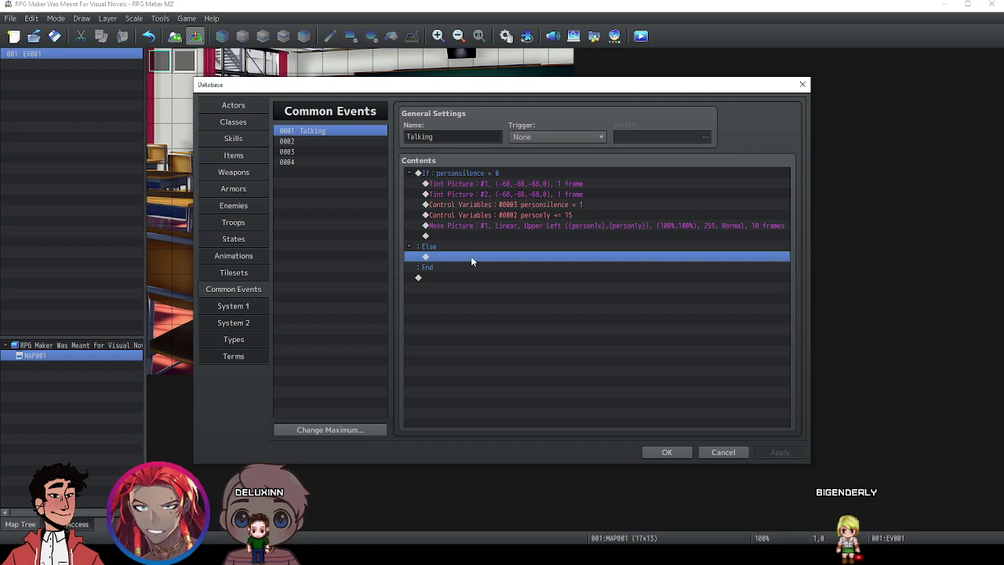
click(473, 196)
shift+click(464, 183)
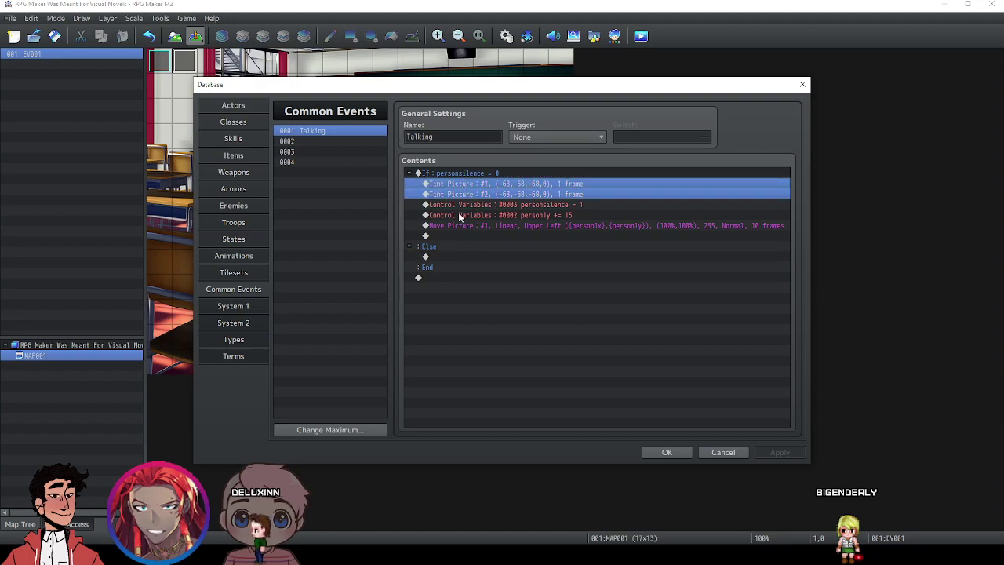
click(460, 256)
key(ctrl+v)
Set the Else branch's picture 1 tint to the Normal tone.
right_click(472, 258)
click(489, 276)
click(508, 331)
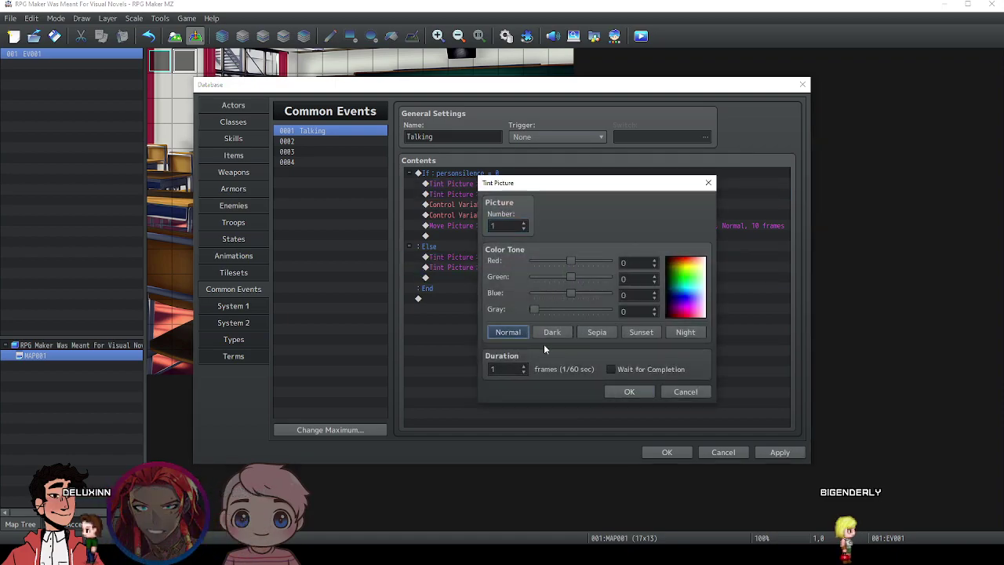
click(636, 393)
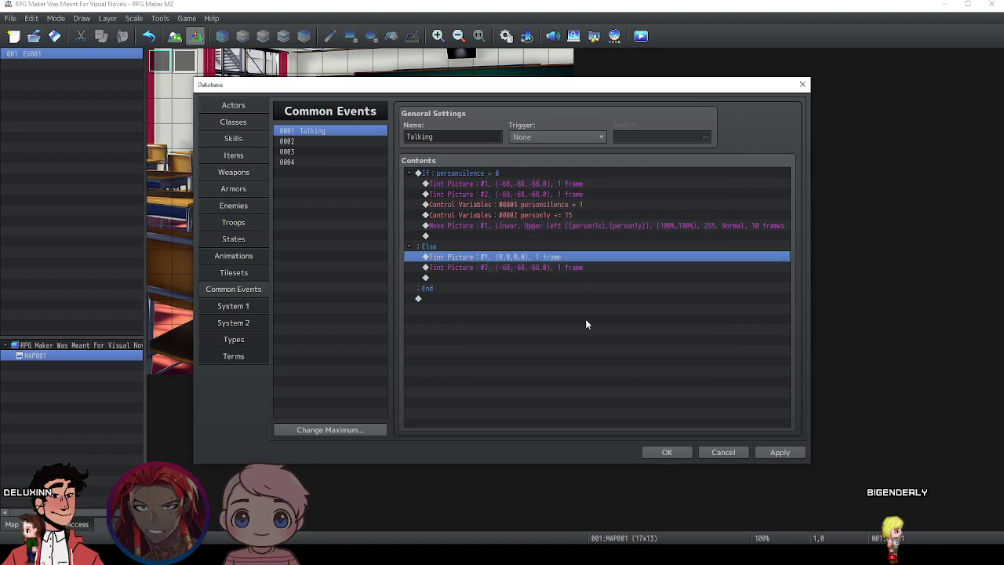
Set the Else branch's picture 2 tint to the Normal tone and apply the database changes.
right_click(517, 273)
click(506, 266)
right_click(506, 267)
click(526, 288)
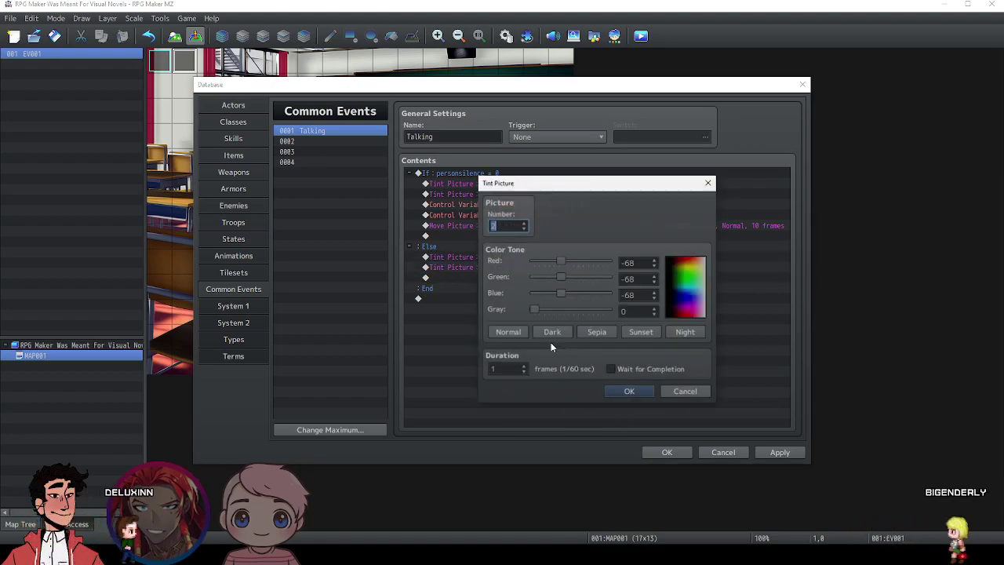
click(507, 332)
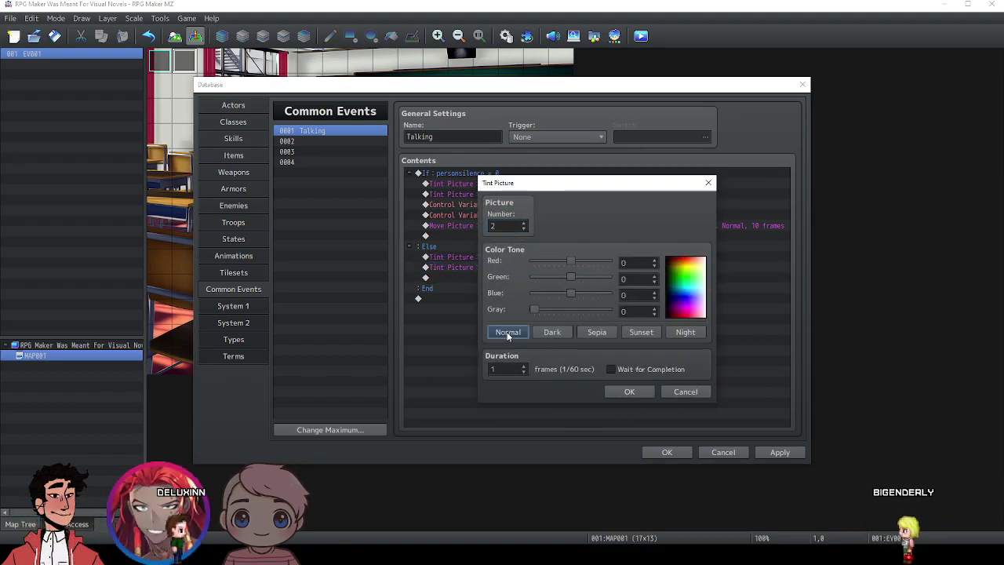
click(629, 391)
click(780, 451)
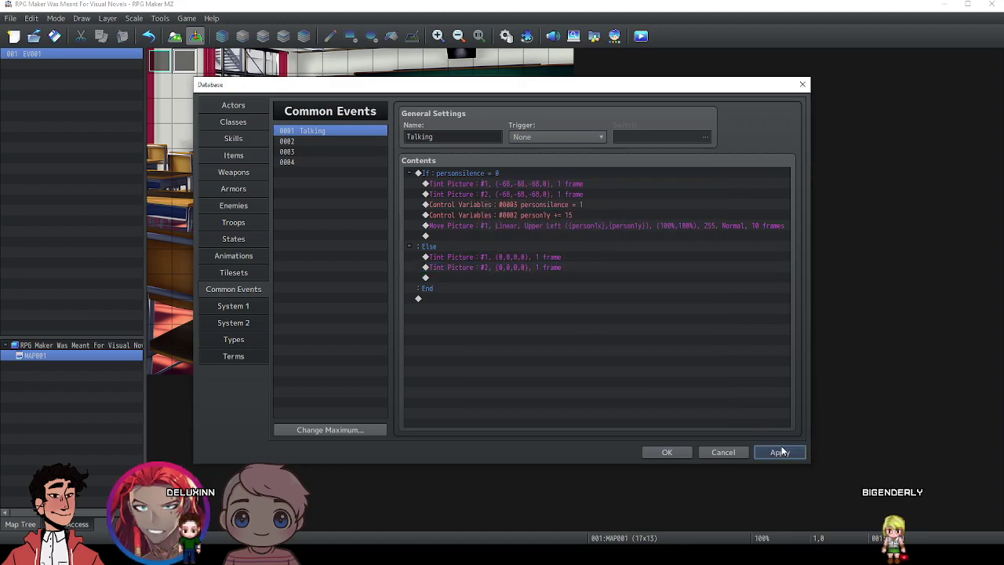
Copy the personsilence Control Variables command below the Else branch's tints, set its constant to 0, and apply the changes.
click(463, 205)
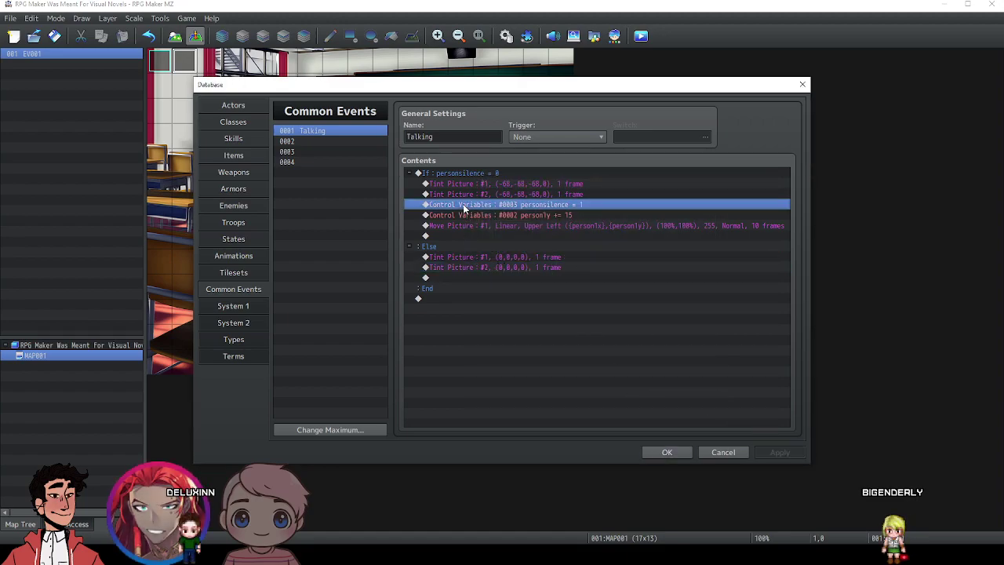
click(462, 280)
key(ctrl+v)
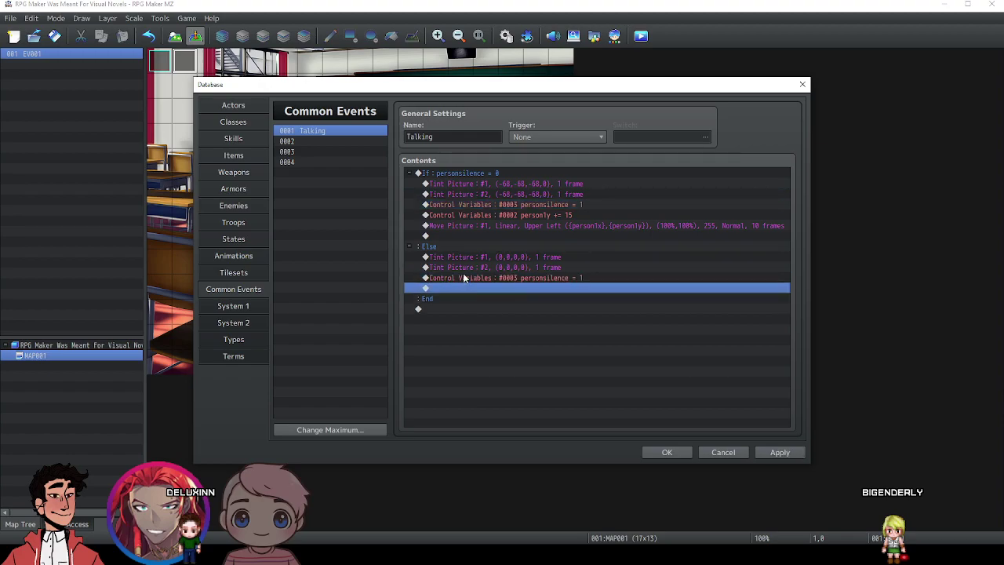
right_click(465, 276)
click(491, 293)
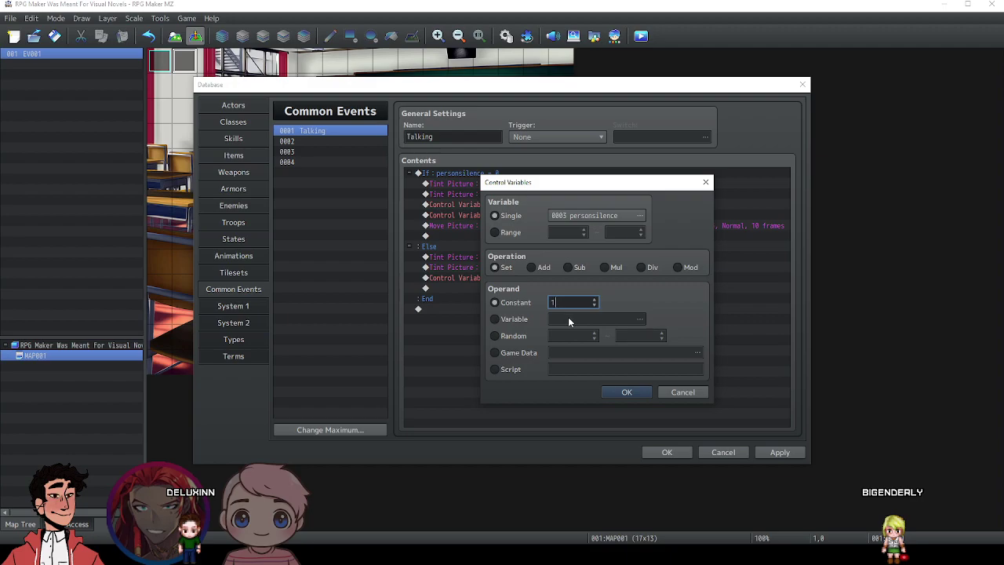
click(625, 392)
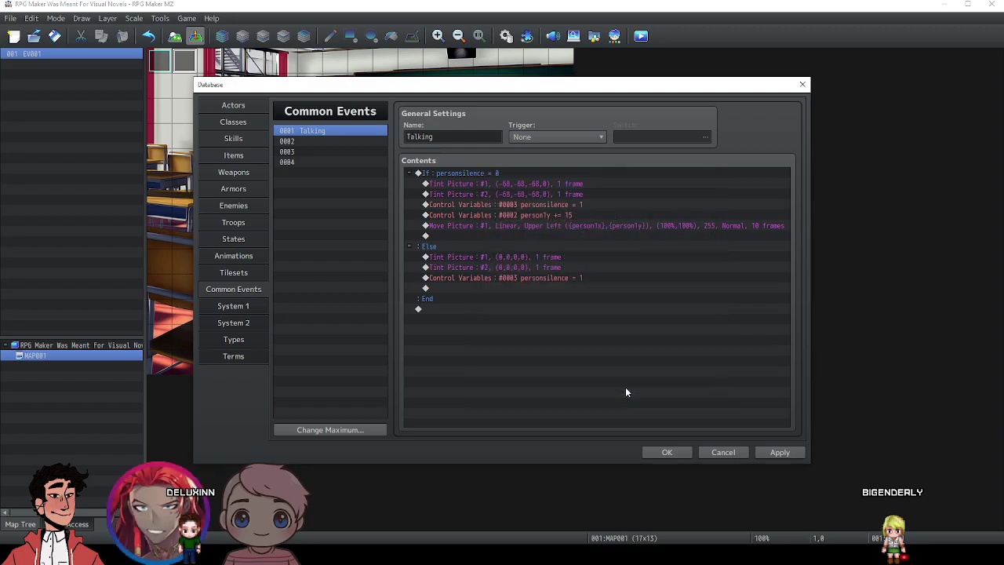
click(773, 452)
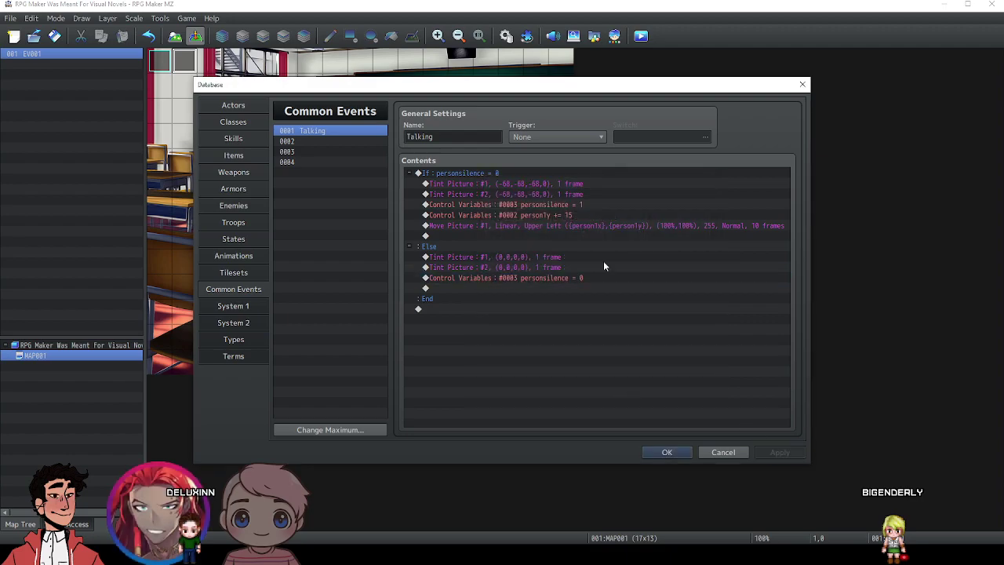
Copy the person1y Control Variables command to the end of the Else branch, switch its operation to Sub with constant 15, and apply the changes.
click(558, 220)
click(518, 297)
click(502, 285)
key(ctrl+v)
right_click(502, 287)
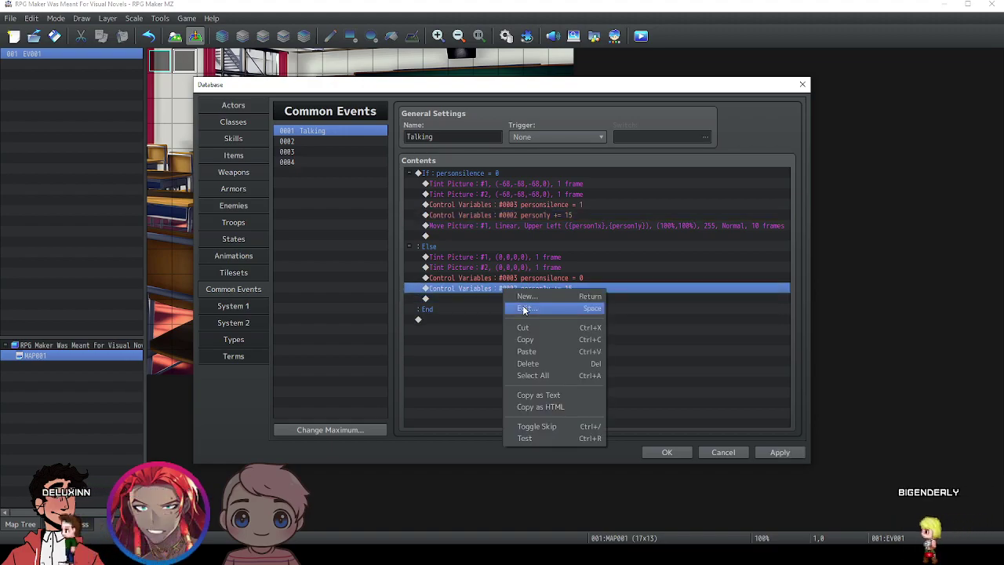
click(523, 308)
click(569, 267)
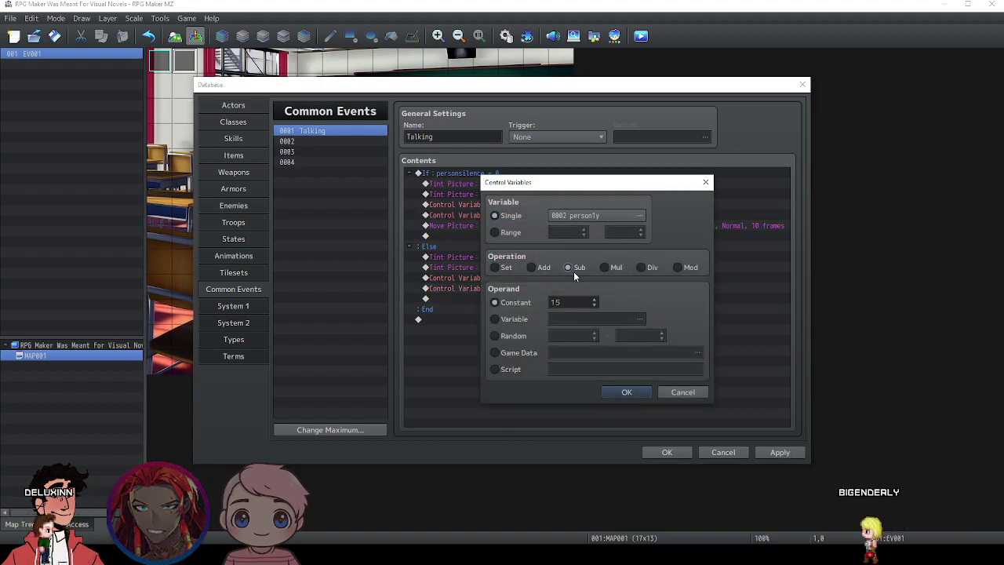
click(627, 392)
click(779, 452)
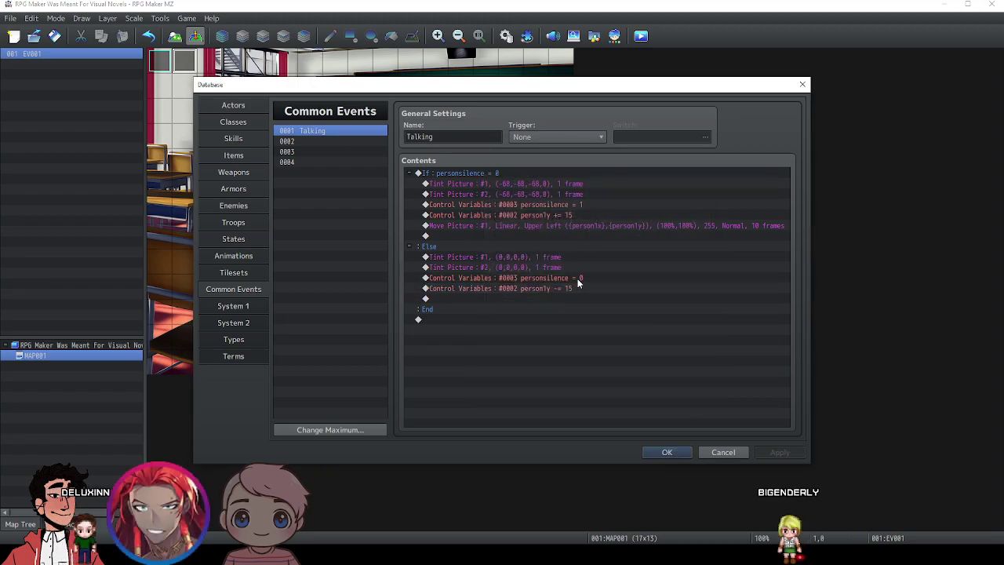
Copy the If branch's Move Picture command to the end of the Else branch and review its settings.
click(470, 226)
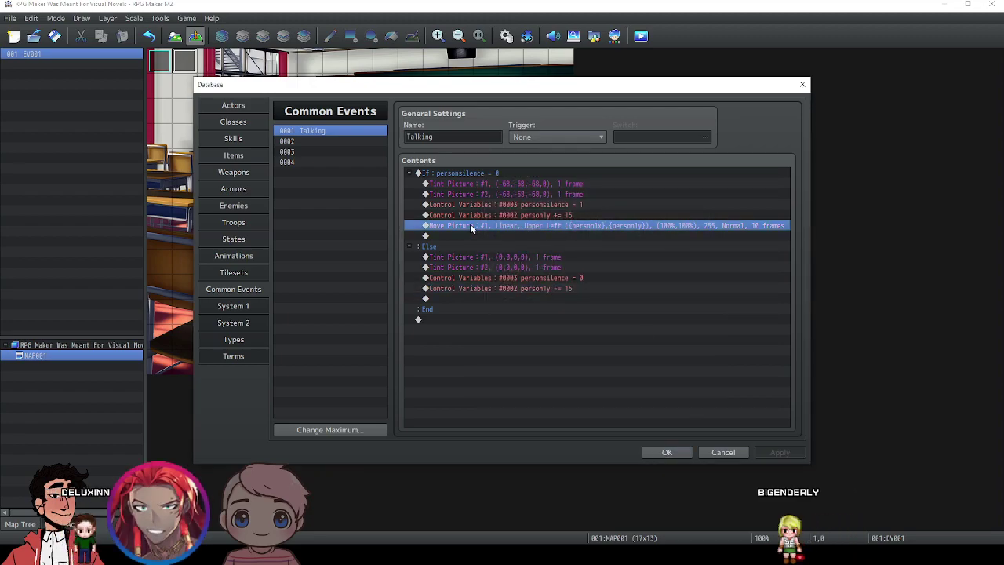
click(463, 299)
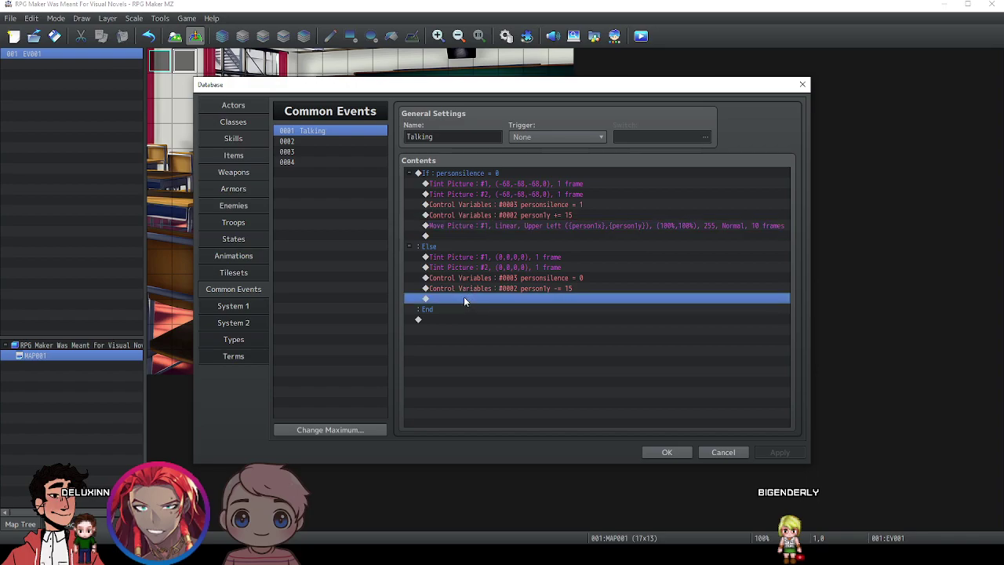
click(470, 225)
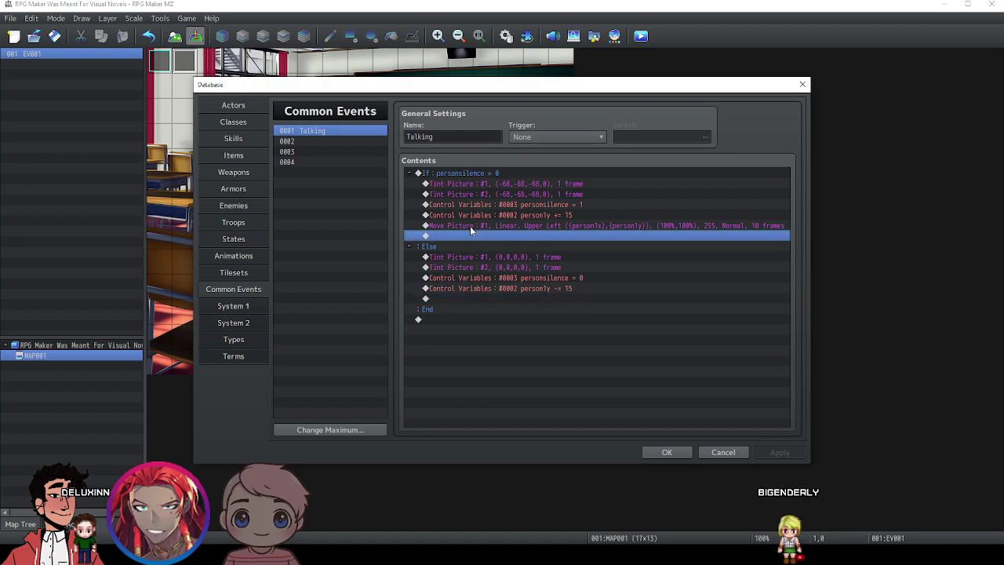
click(480, 298)
key(ctrl+v)
right_click(487, 298)
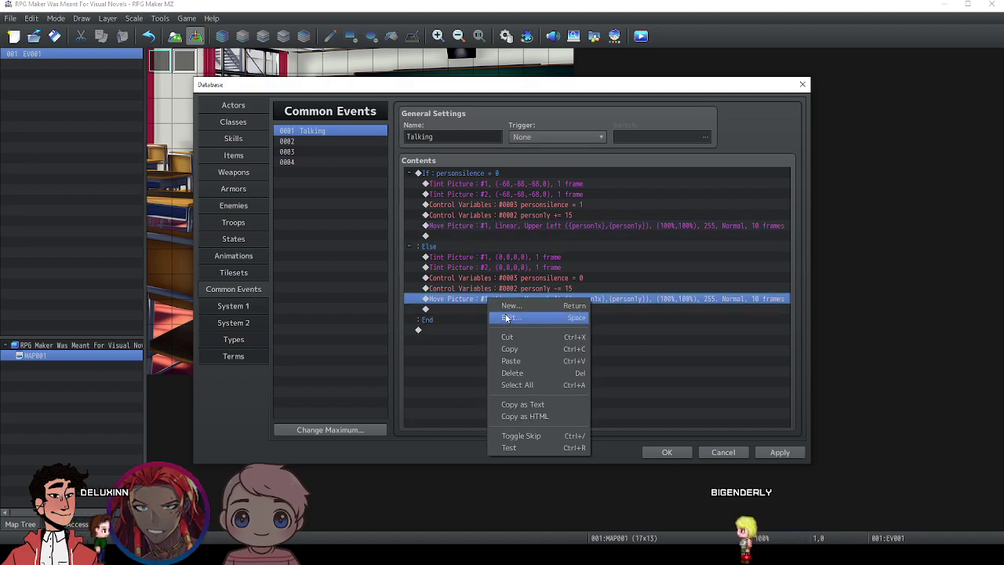
click(509, 317)
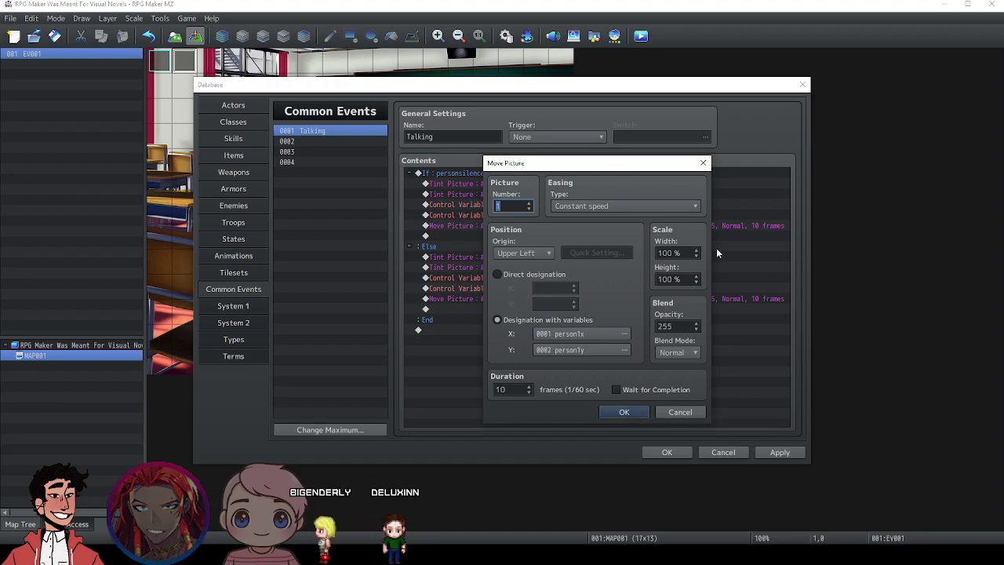
click(609, 410)
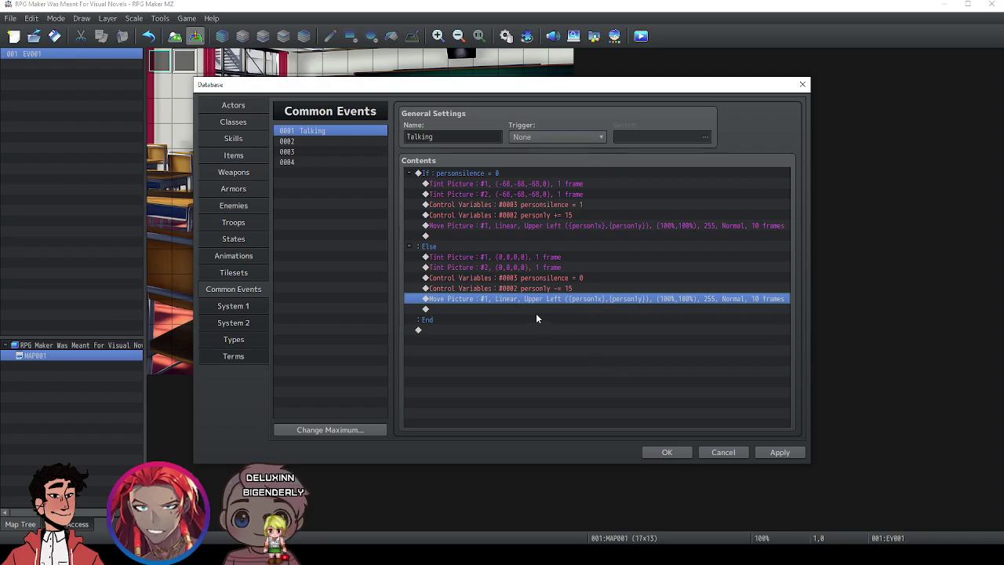
Duplicate the If branch's Move Picture command and set the copy's picture number to 2.
click(497, 229)
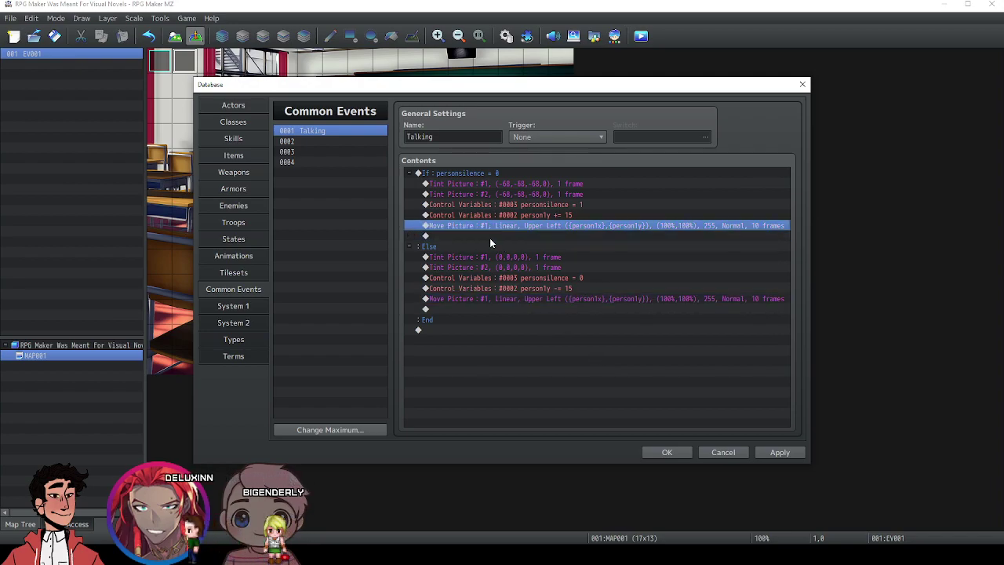
key(ctrl+v)
right_click(488, 239)
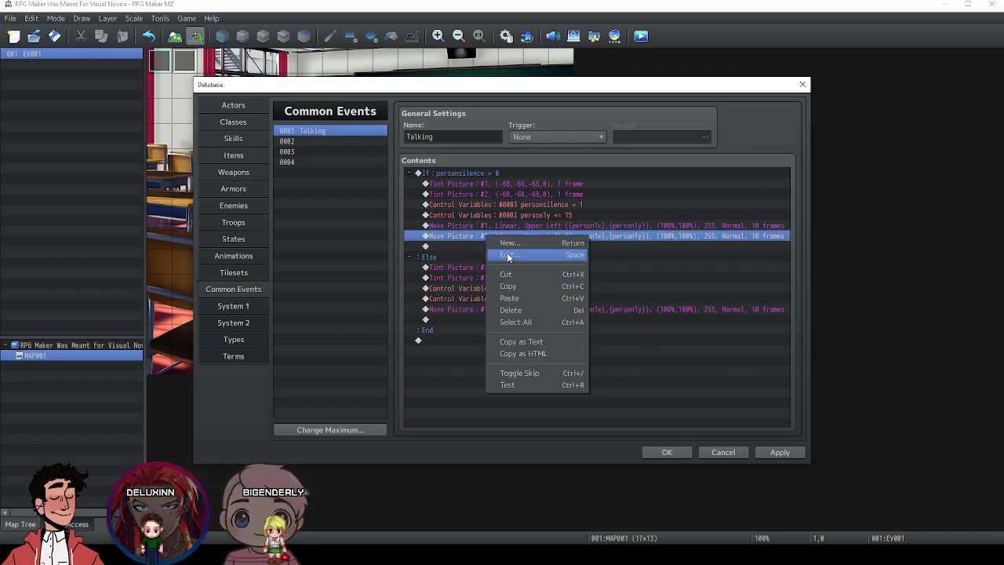
click(506, 250)
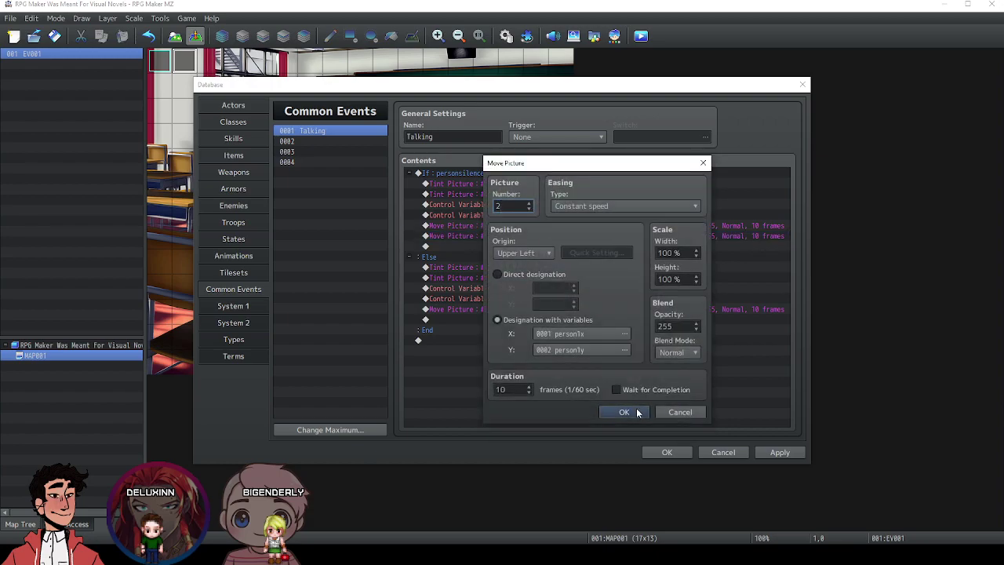
text(2)
click(637, 412)
Add the same Move Picture command at the end of the Else branch with picture number 2, and apply the database changes.
click(522, 311)
click(506, 321)
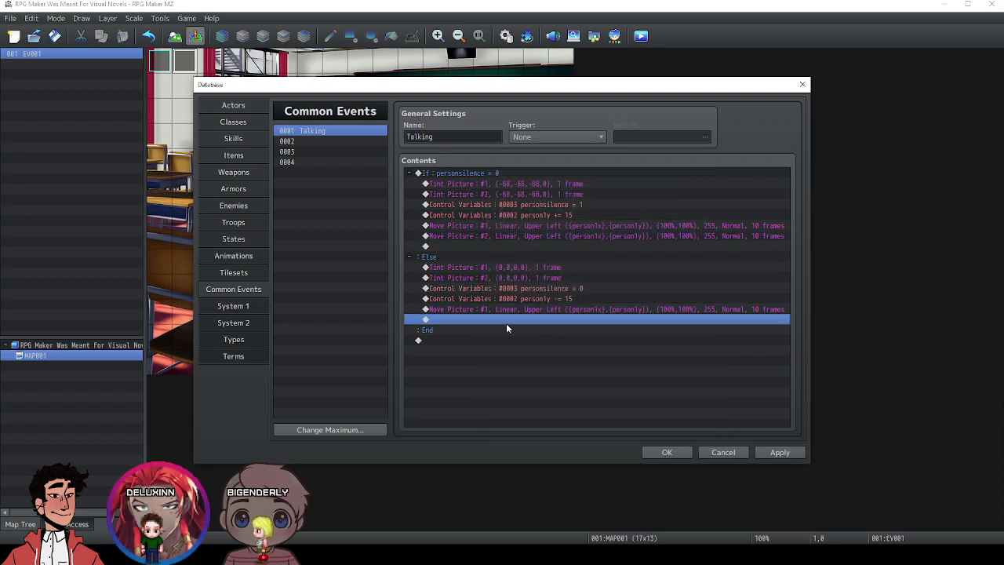
right_click(495, 318)
click(518, 379)
double_click(505, 319)
text(2)
click(634, 411)
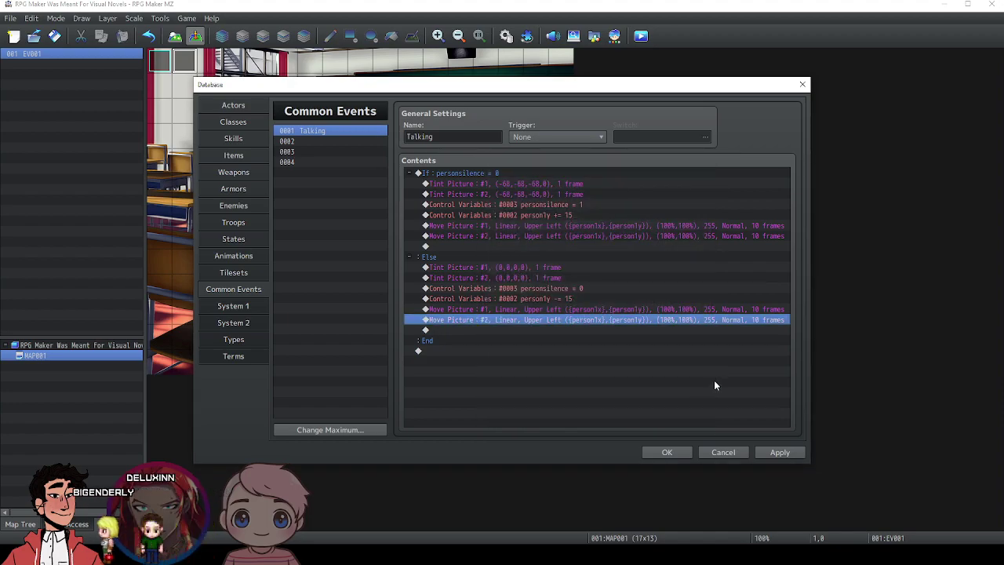
click(780, 451)
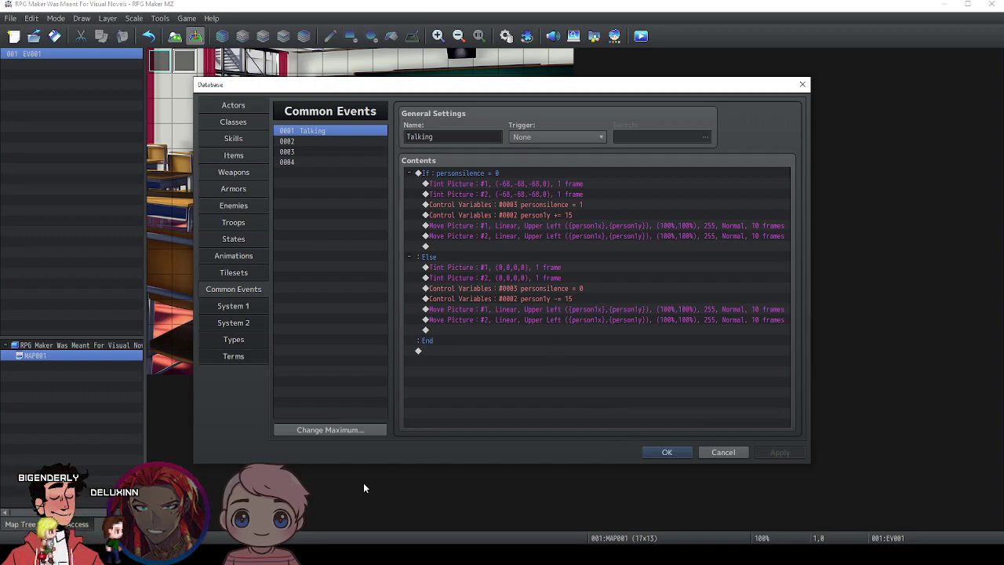
key(alt+Tab)
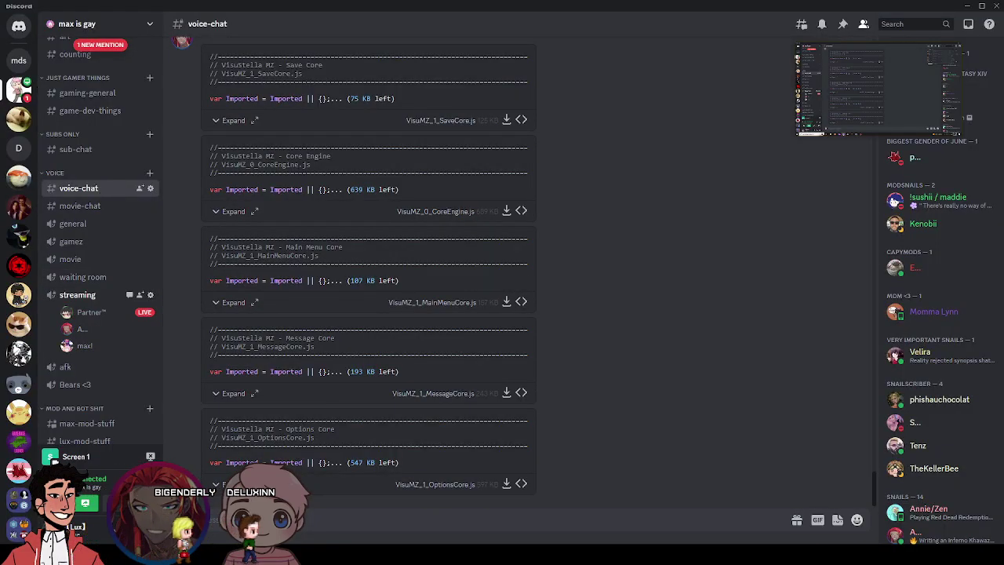
key(alt+Tab)
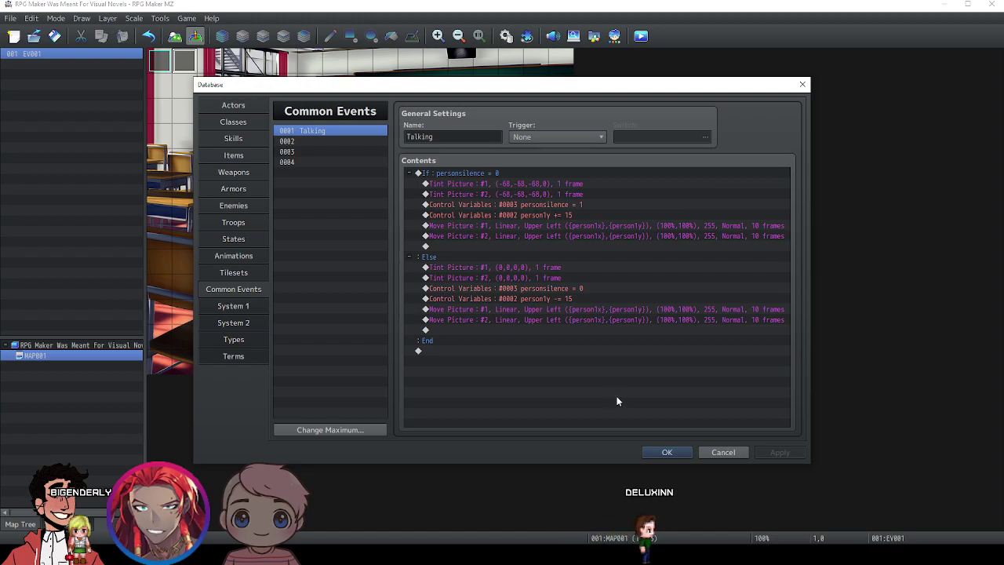
Close the database and insert a Control Variables command setting person1x to 200 before EV001's Show Picture command, applying the change.
click(668, 452)
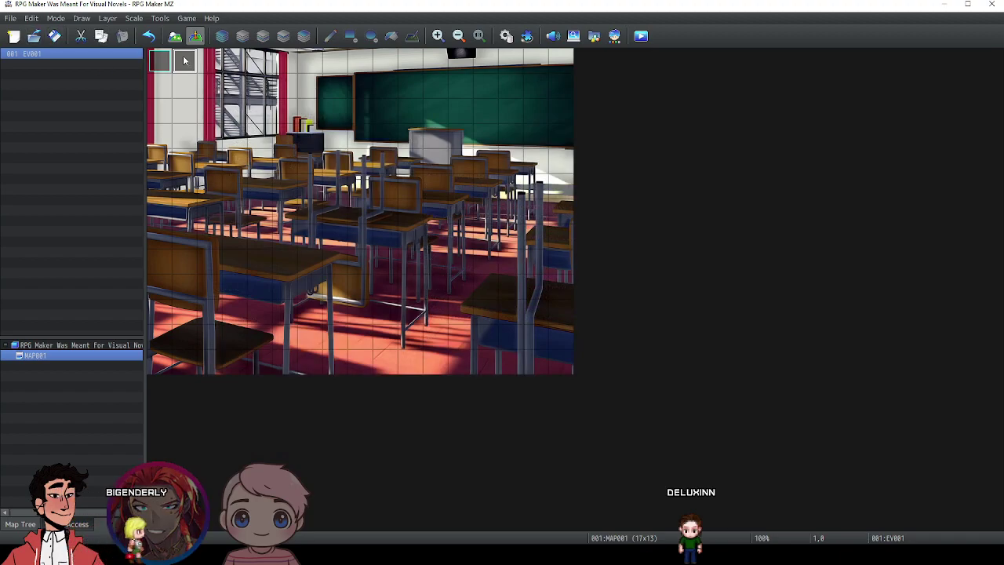
double_click(159, 60)
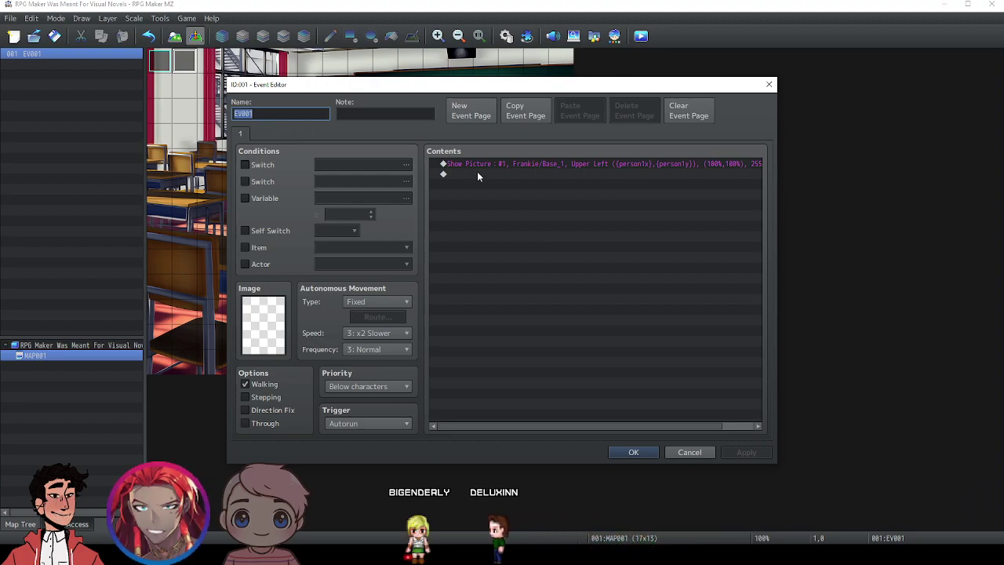
click(465, 163)
right_click(466, 164)
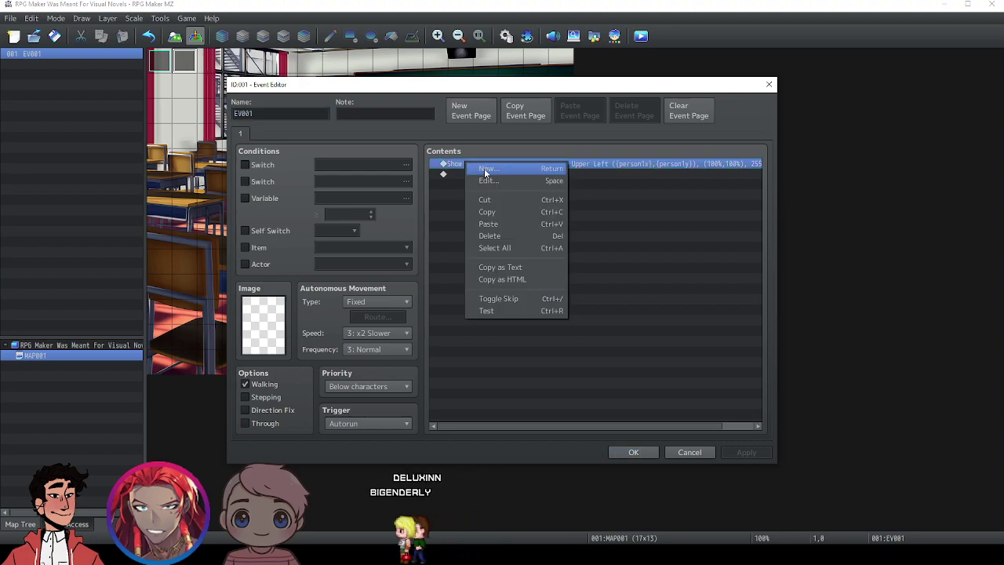
click(485, 169)
click(461, 135)
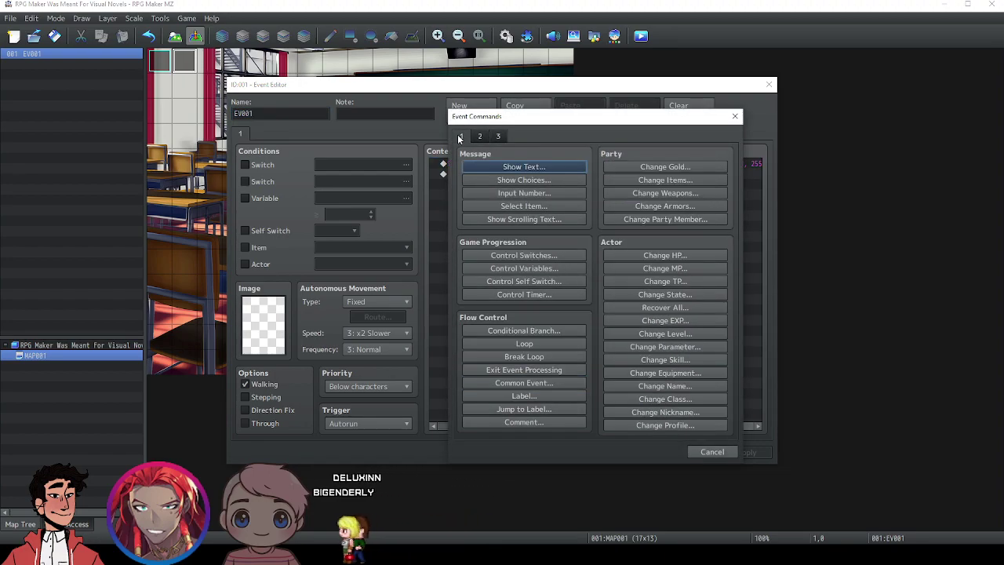
click(544, 270)
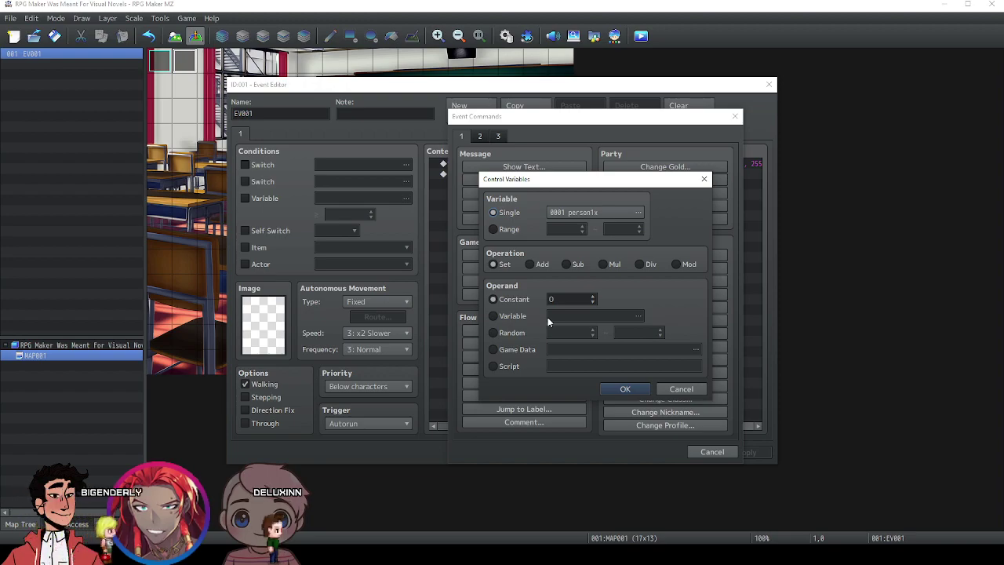
double_click(560, 300)
text(200)
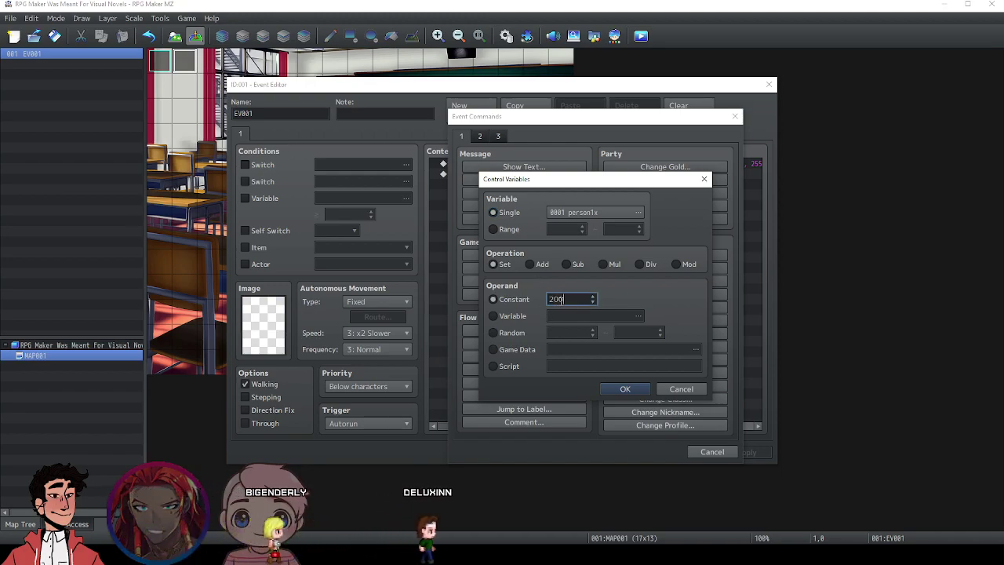
click(624, 389)
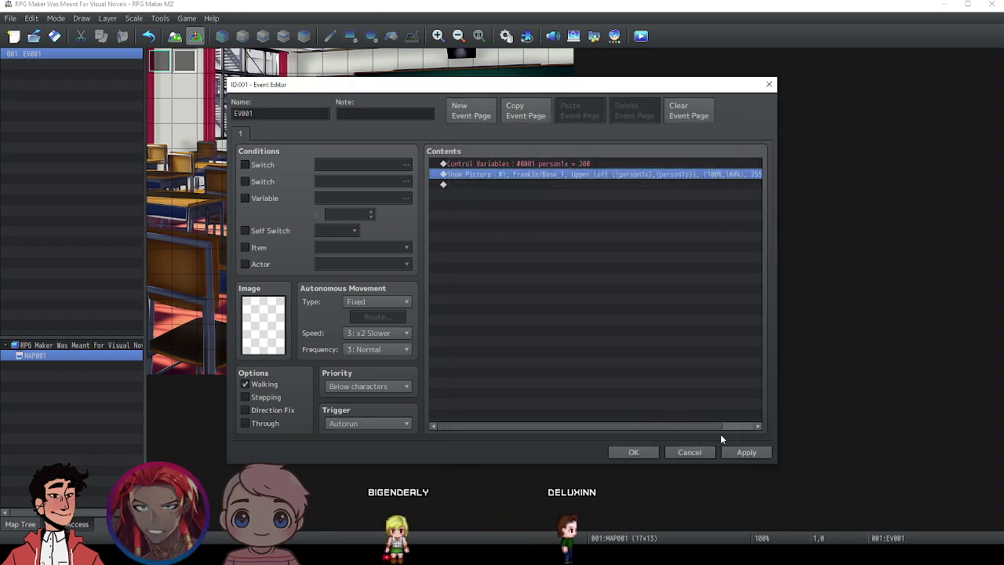
click(759, 452)
Copy the person1x Control Variables command below itself, switch the copy's variable to person1y, and apply the event changes.
click(521, 164)
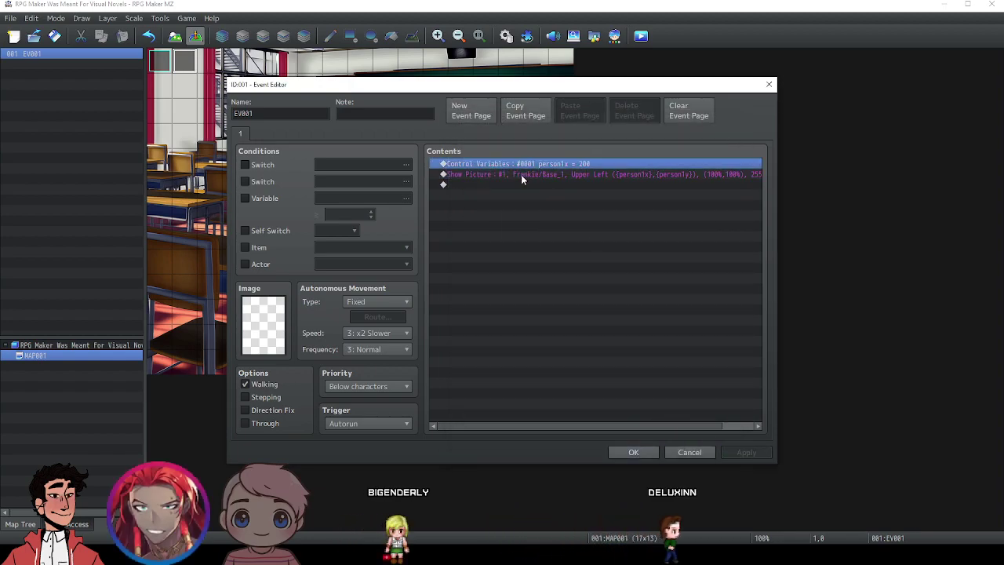
click(521, 175)
key(ctrl+v)
right_click(530, 177)
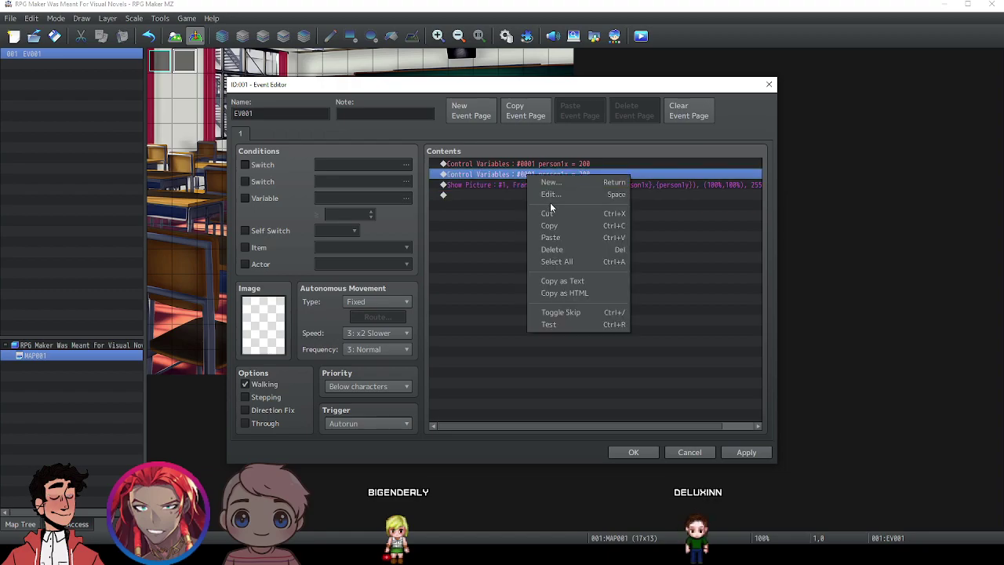
click(552, 197)
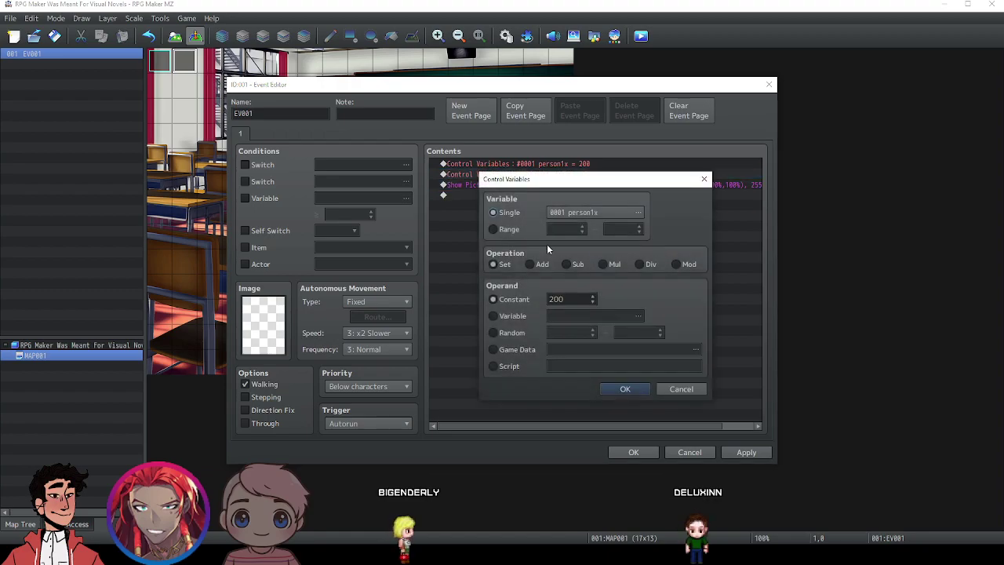
double_click(567, 299)
key(BackSpace)
click(564, 215)
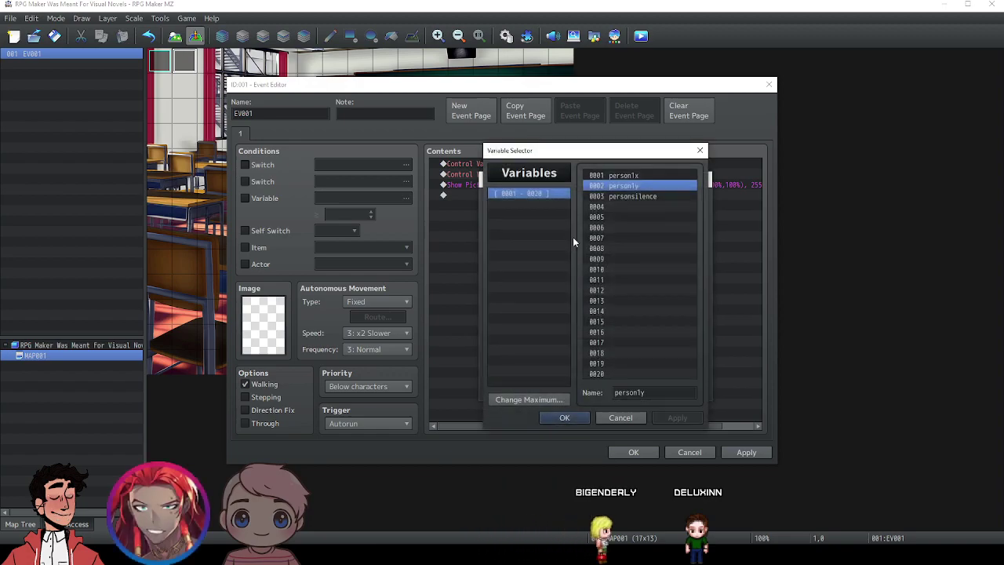
double_click(609, 186)
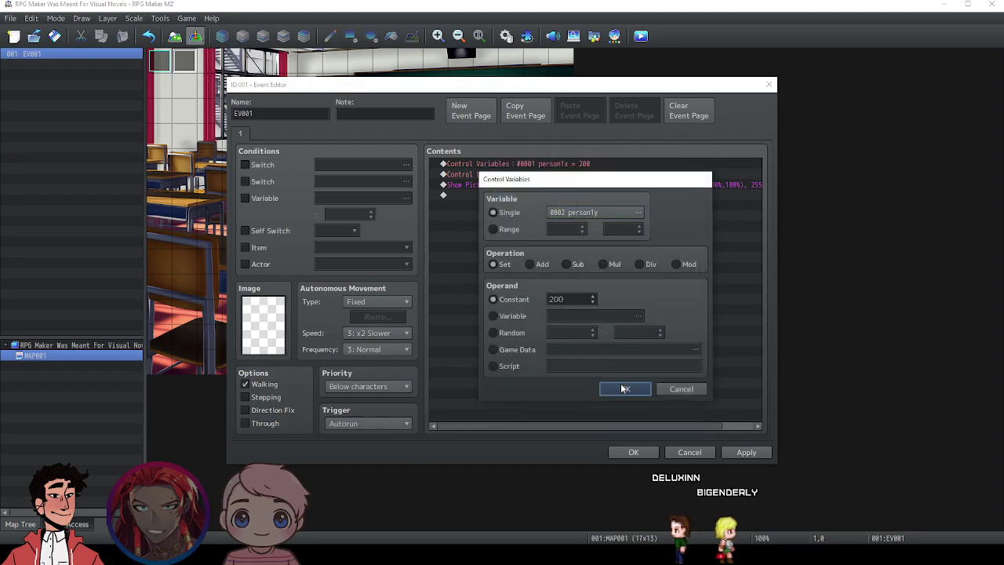
click(623, 389)
click(763, 452)
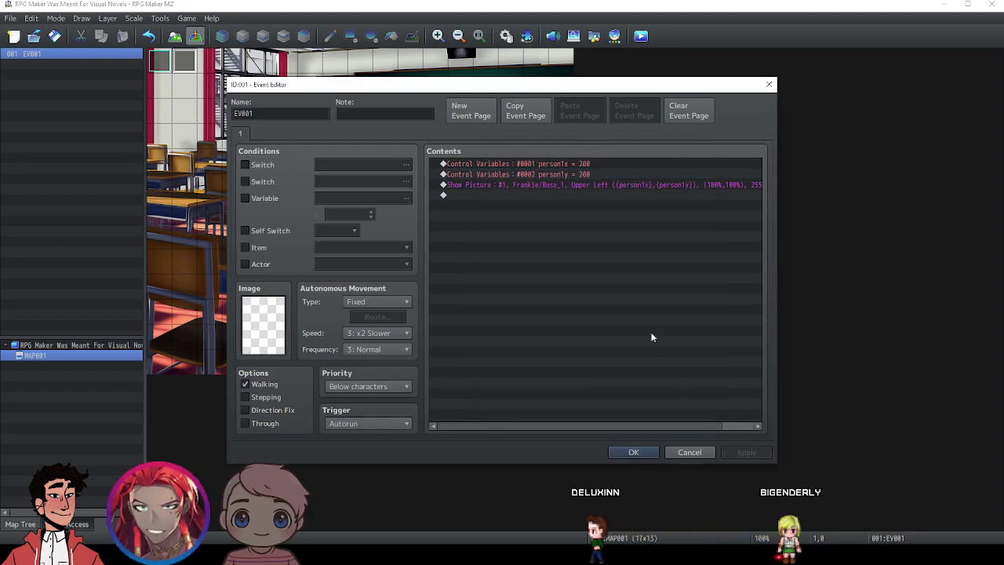
Set the person1y Control Variables command's constant to 0 and apply the event changes.
click(564, 174)
right_click(564, 175)
click(584, 197)
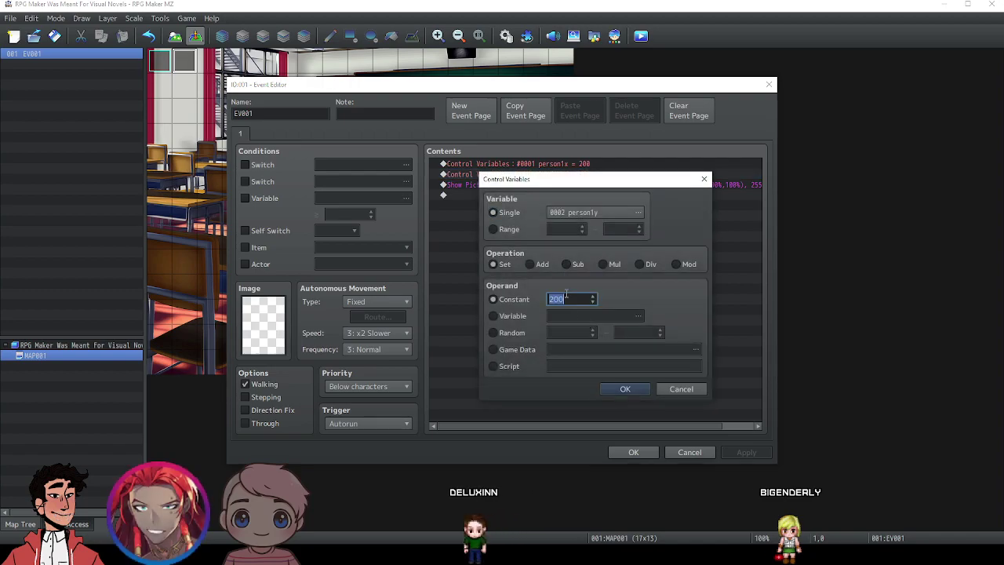
click(621, 389)
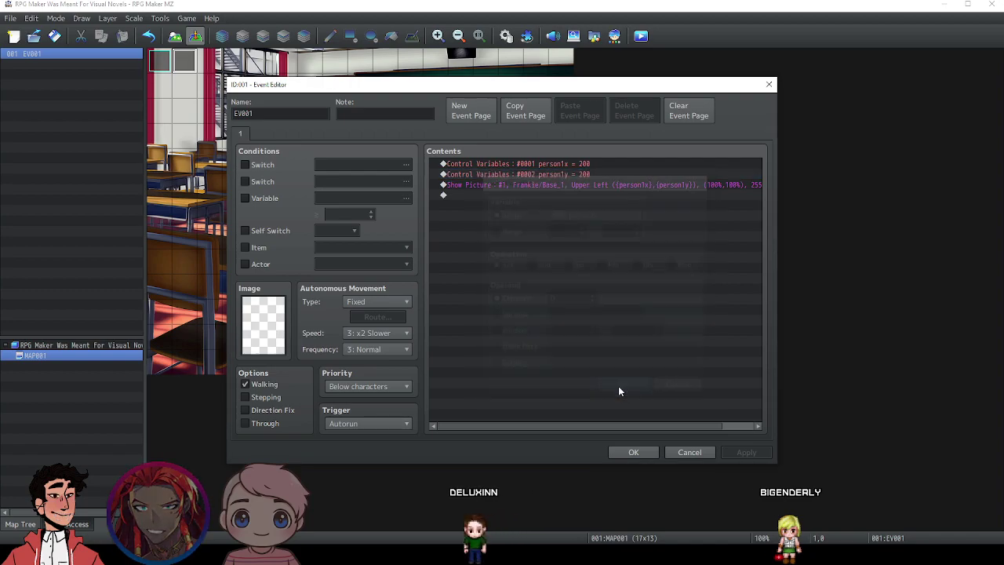
click(737, 451)
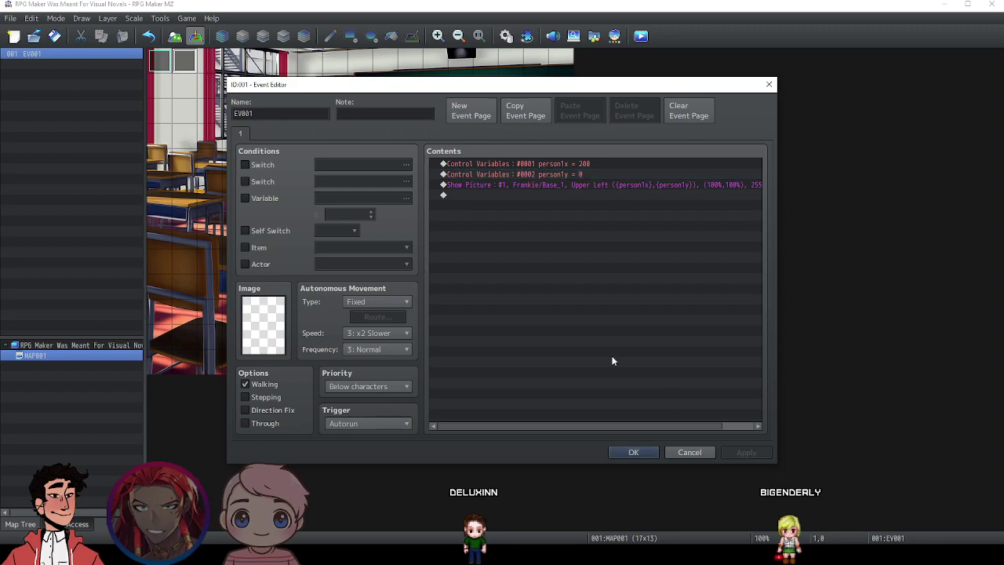
Start a Show Picture command for picture 2 at the end of EV001's contents, with its position designated by variables.
click(490, 196)
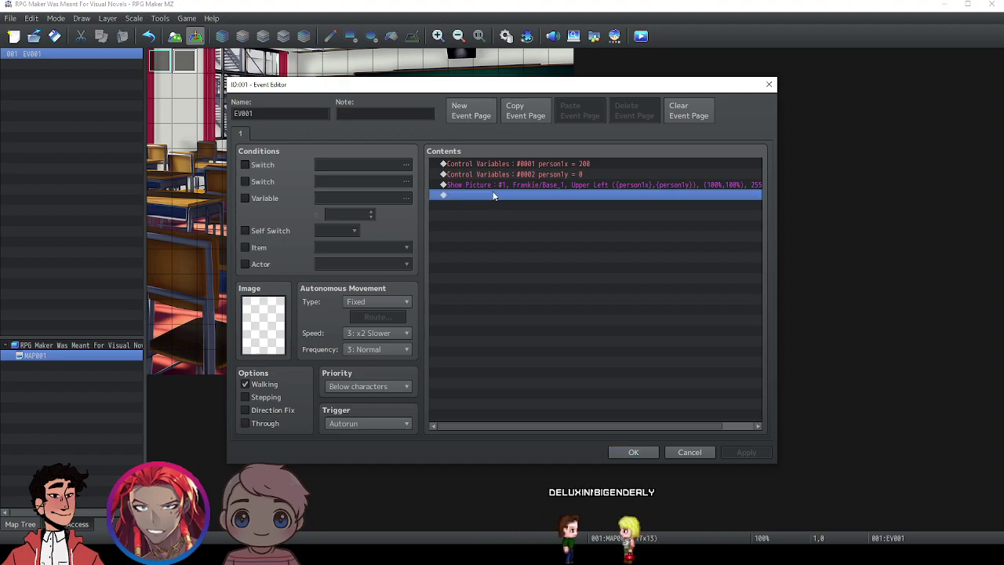
double_click(489, 195)
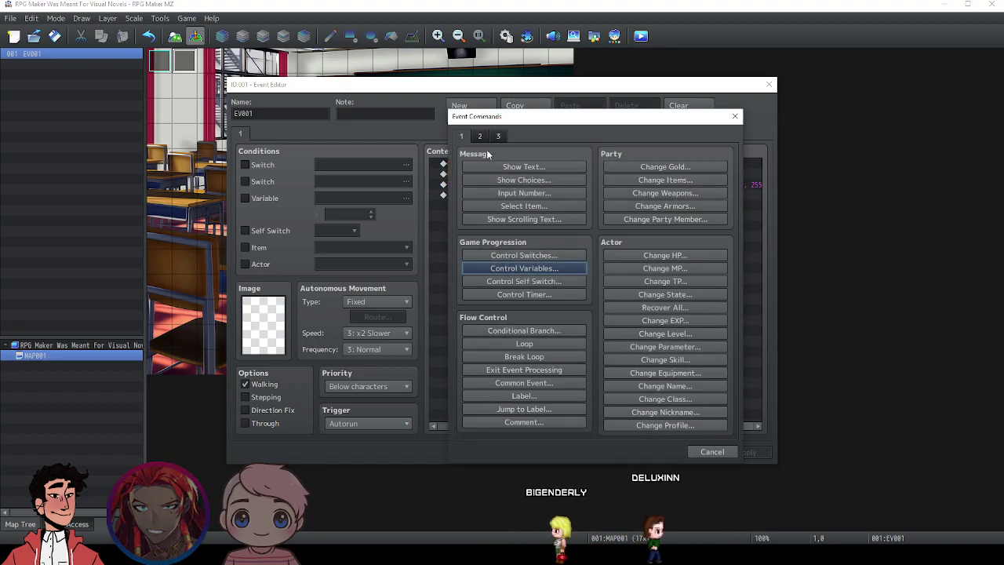
click(480, 136)
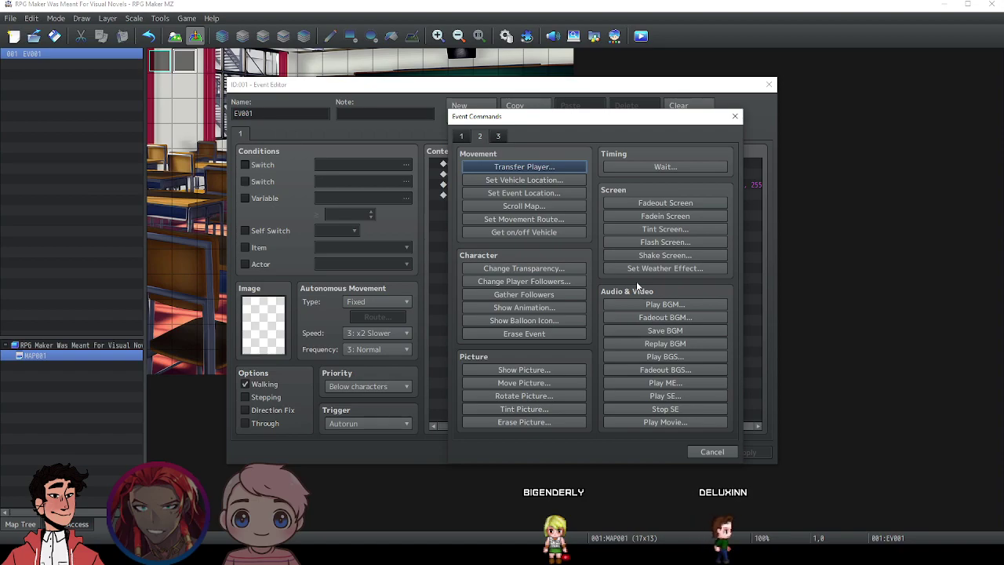
click(572, 369)
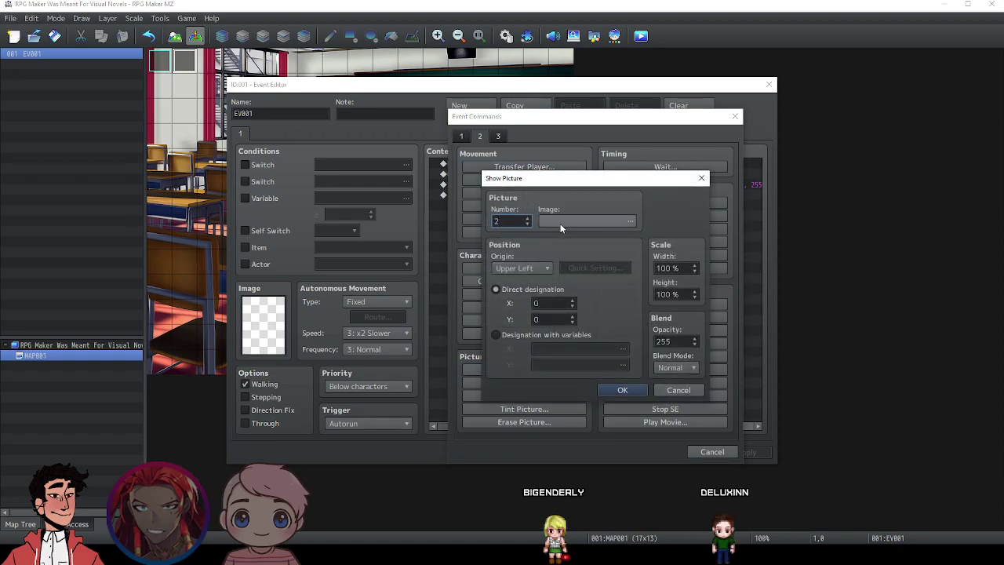
click(550, 335)
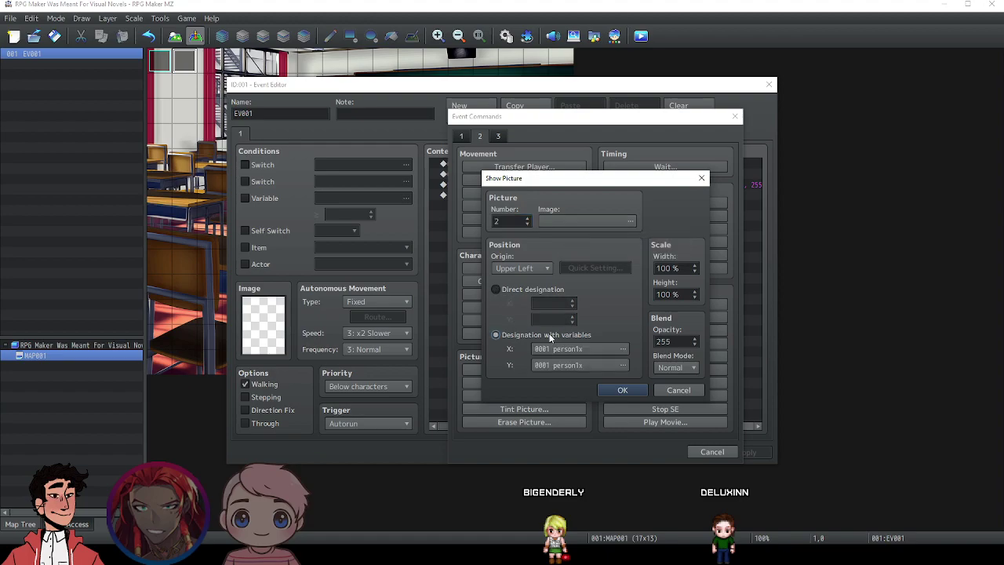
Choose Frankie/EX_1 as the image for picture 2.
double_click(568, 220)
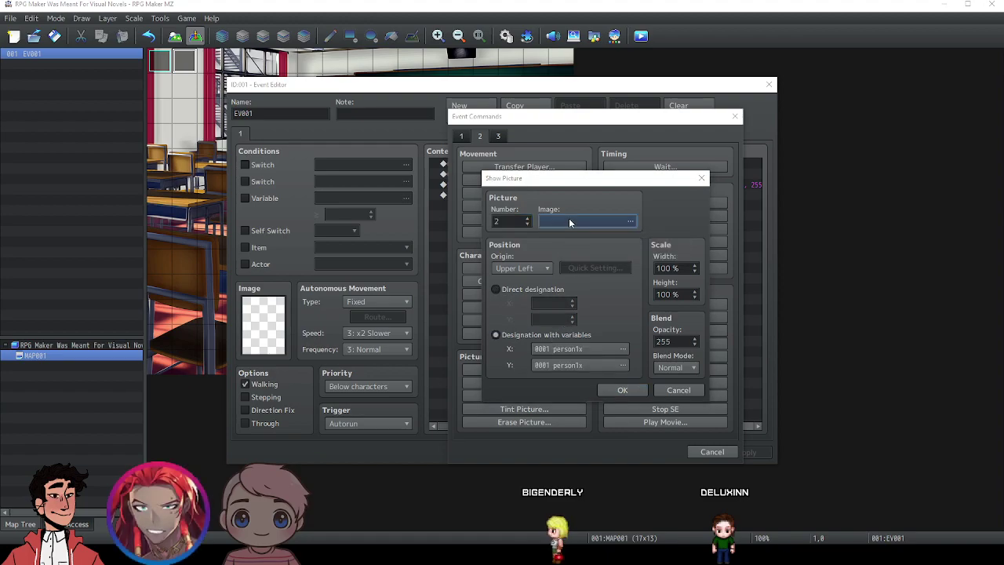
scroll(479, 243, down, 1)
scroll(463, 219, up, 1)
click(413, 196)
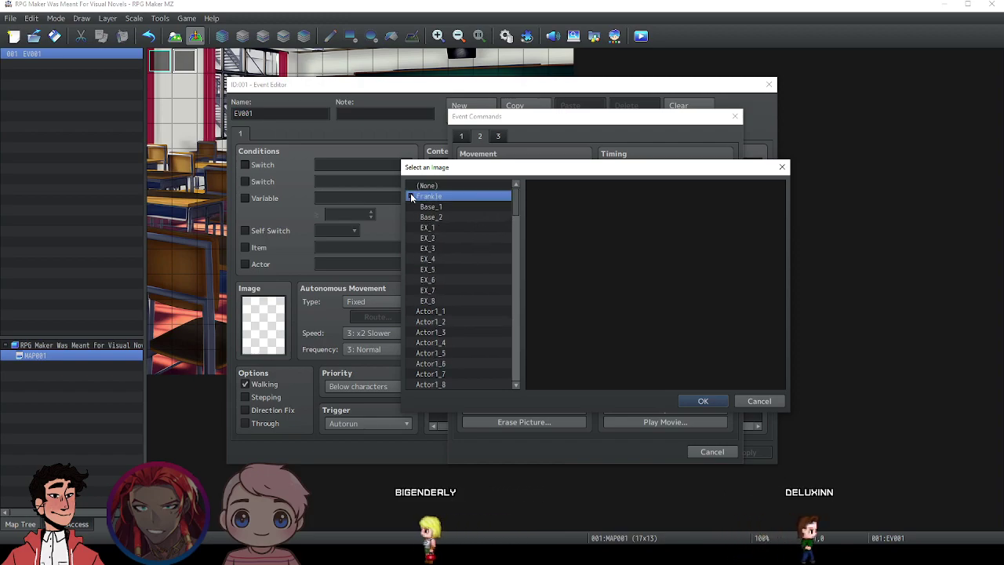
click(438, 231)
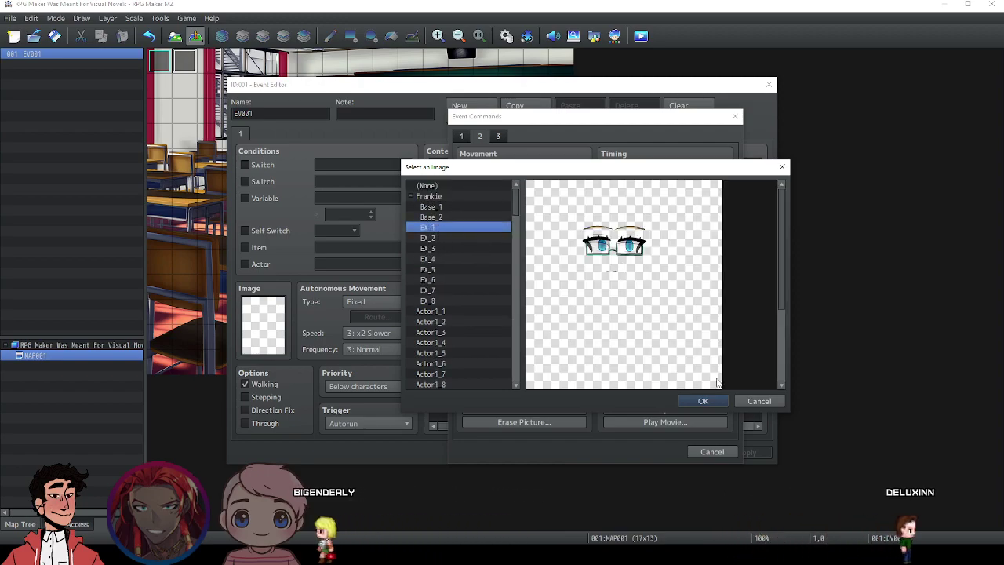
click(701, 401)
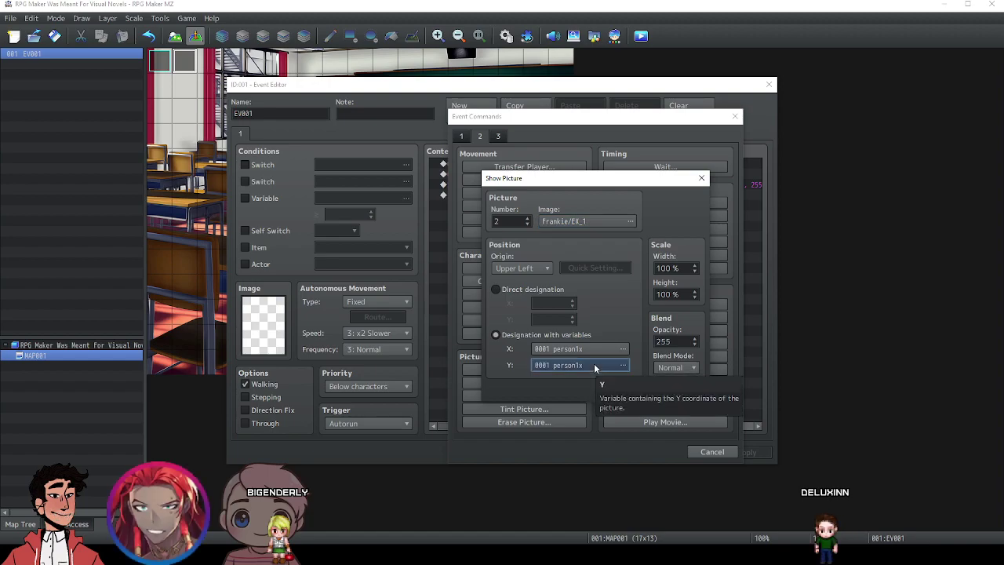
Set picture 2's Y coordinate variable to person1y, confirm the Show Picture command, and apply the event changes.
click(594, 363)
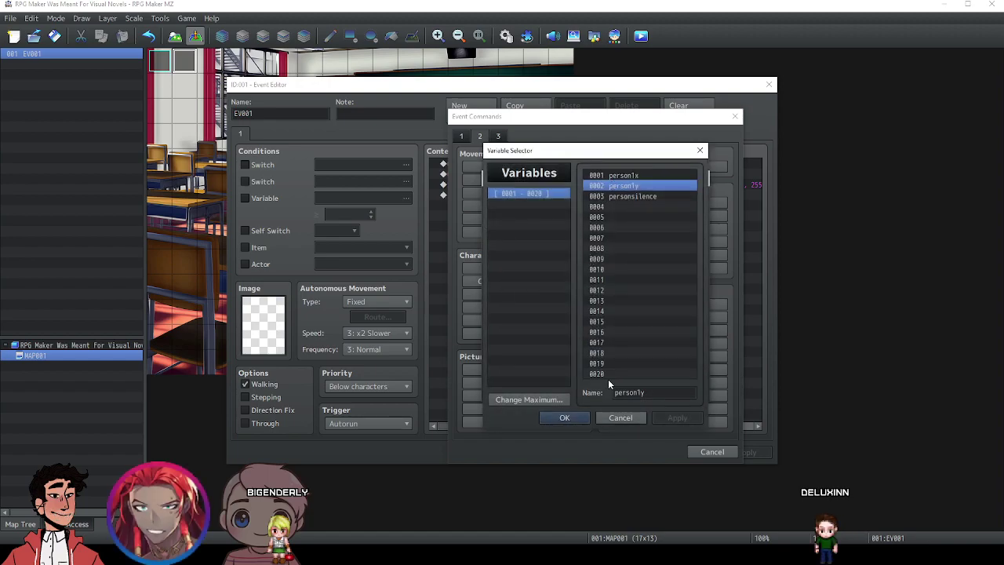
click(564, 417)
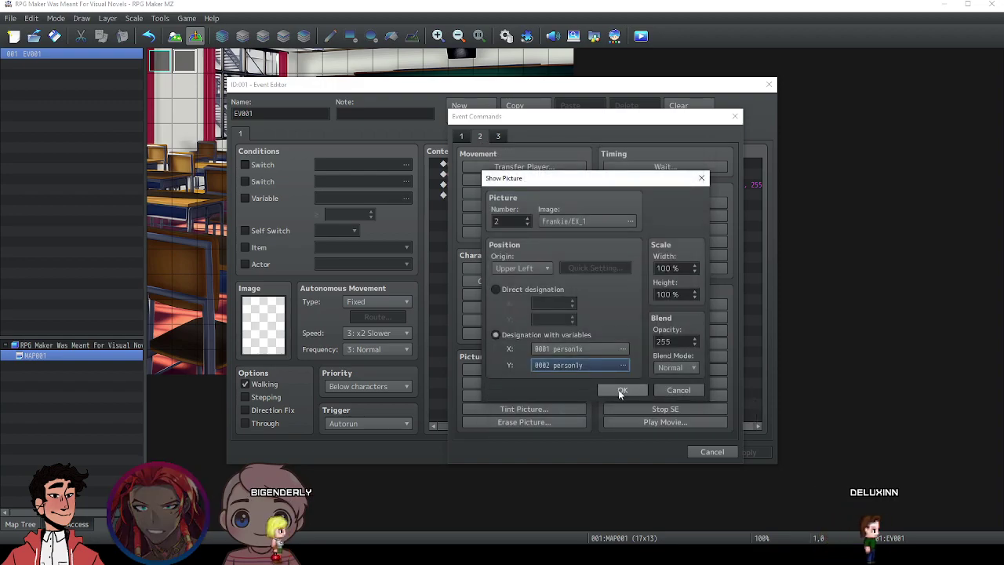
click(619, 390)
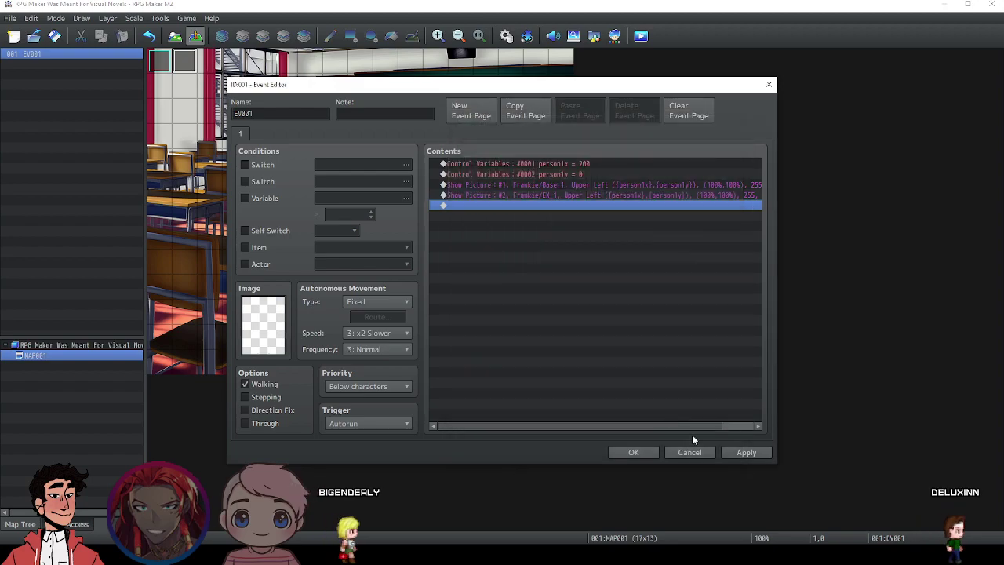
click(745, 452)
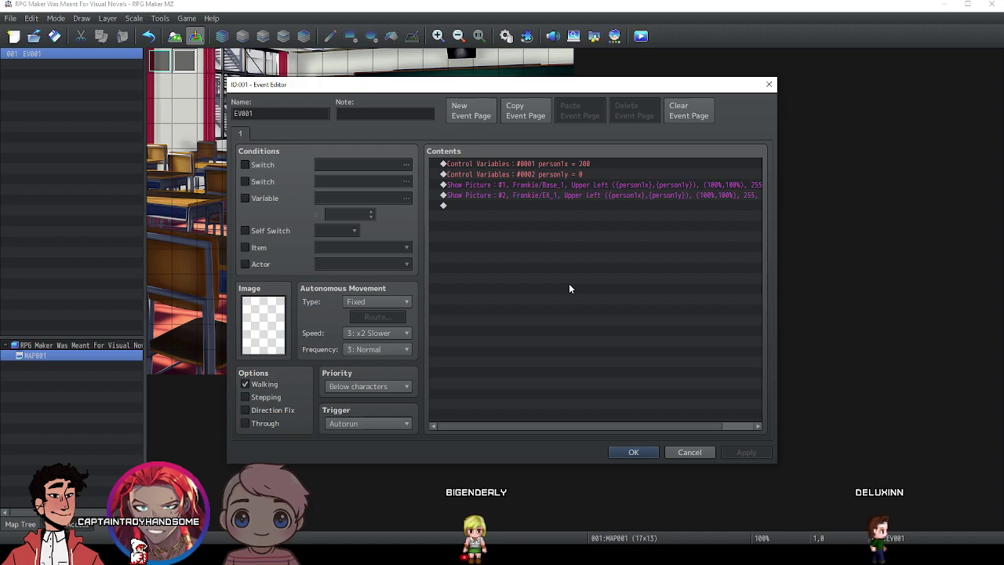
Add a Show Text command at the end of EV001 with name Frankie and text "Hi ! My name is Frankie", and save the event.
double_click(500, 204)
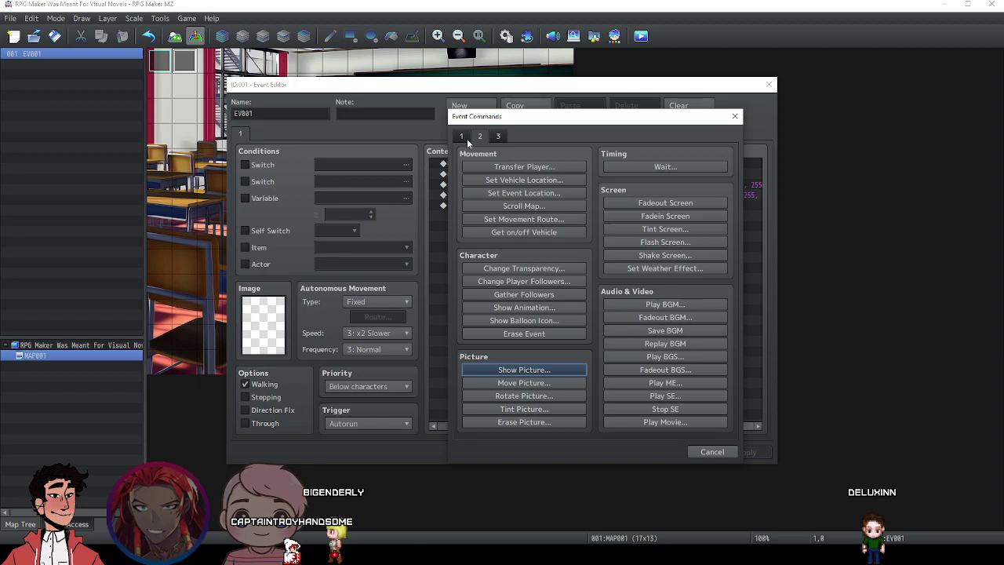
click(464, 138)
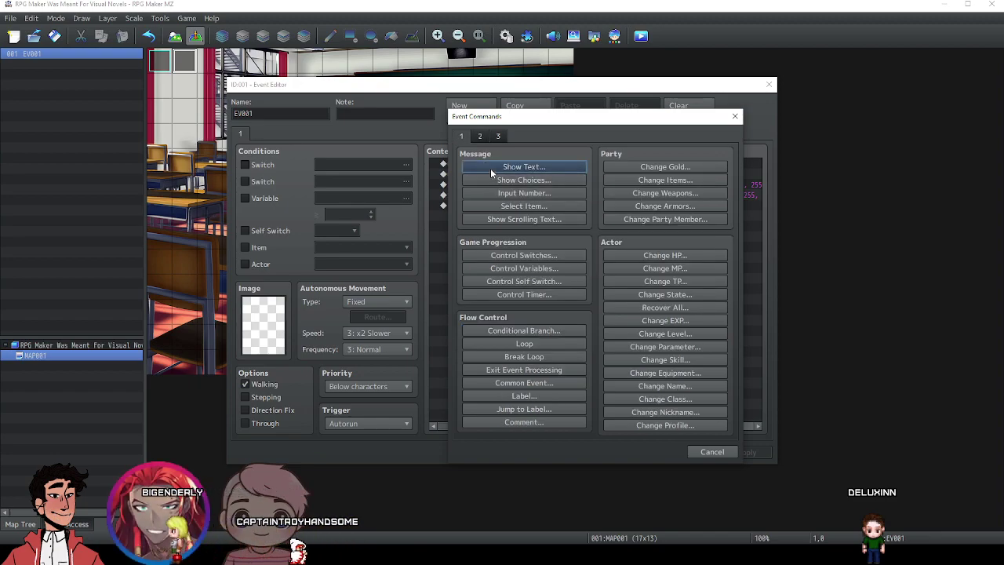
click(490, 168)
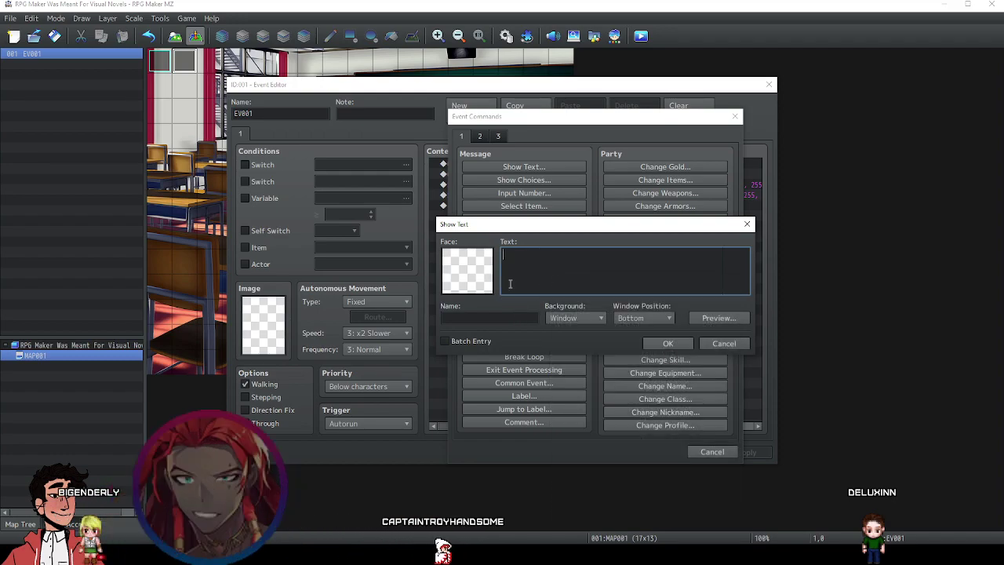
click(499, 315)
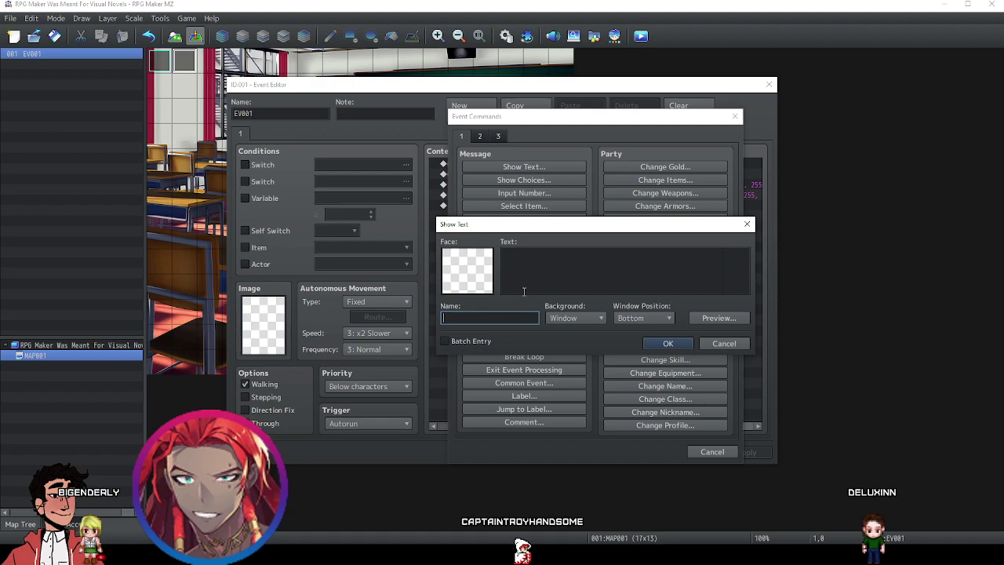
click(550, 255)
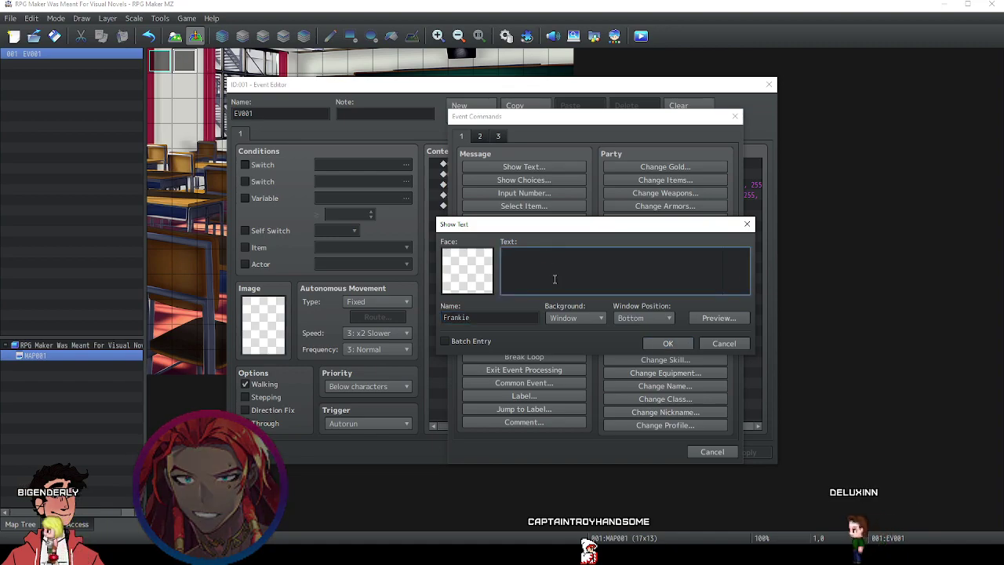
text(Hi)
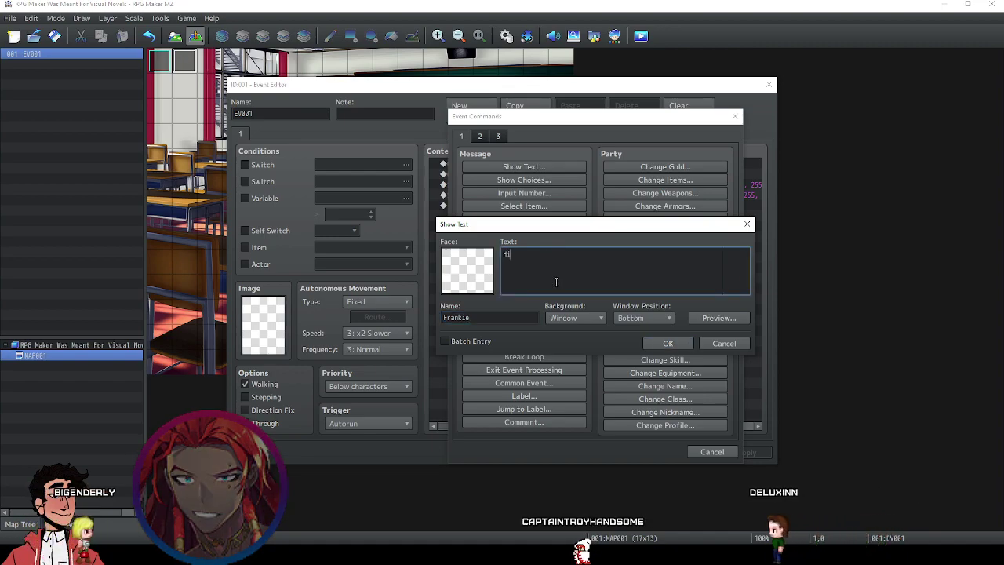
text( I My na)
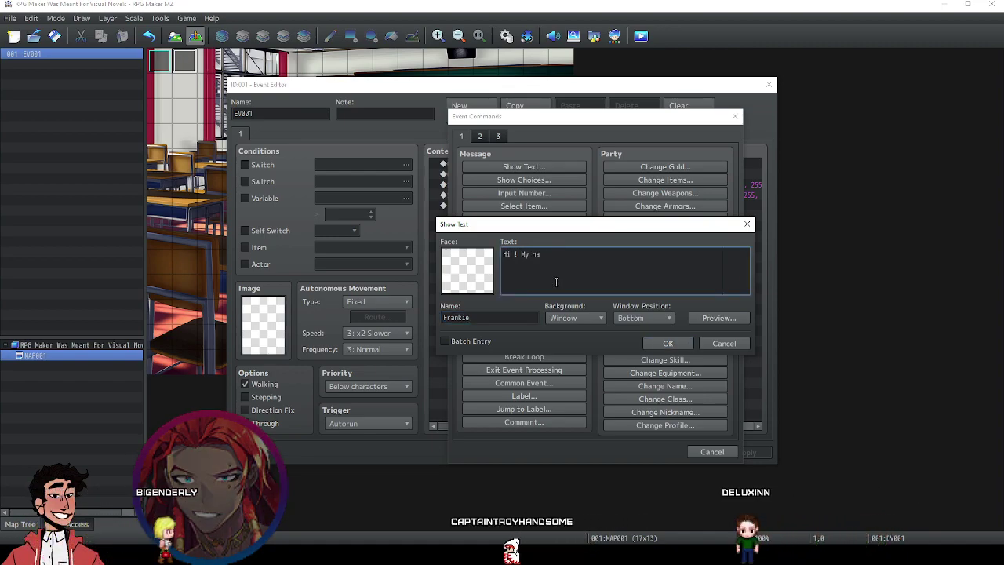
text(me is Frankie)
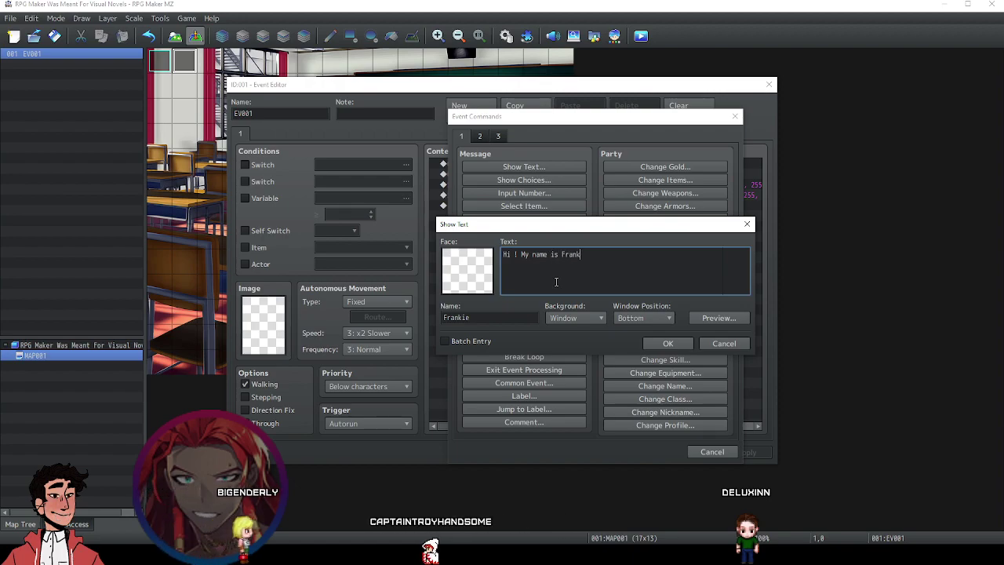
click(665, 344)
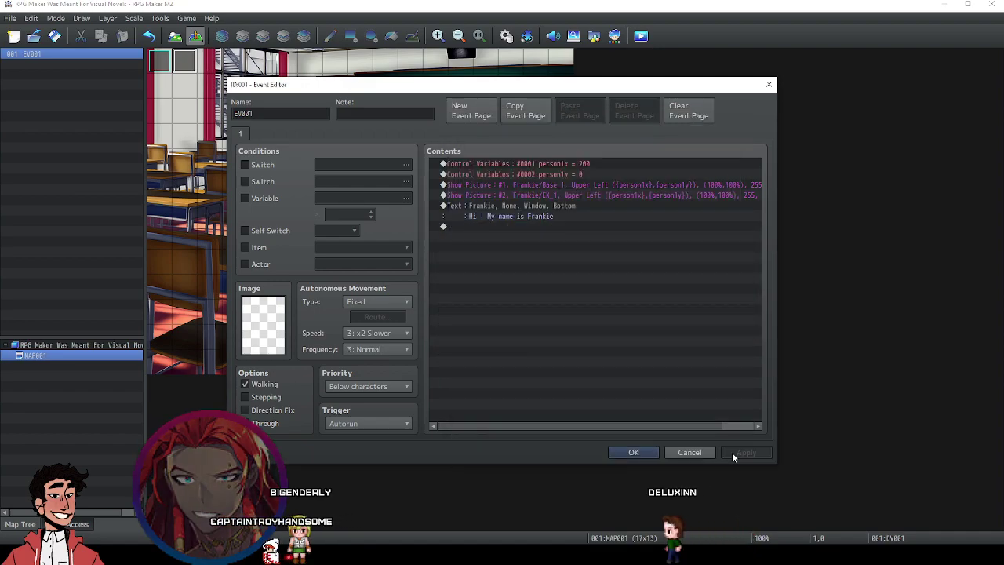
click(618, 453)
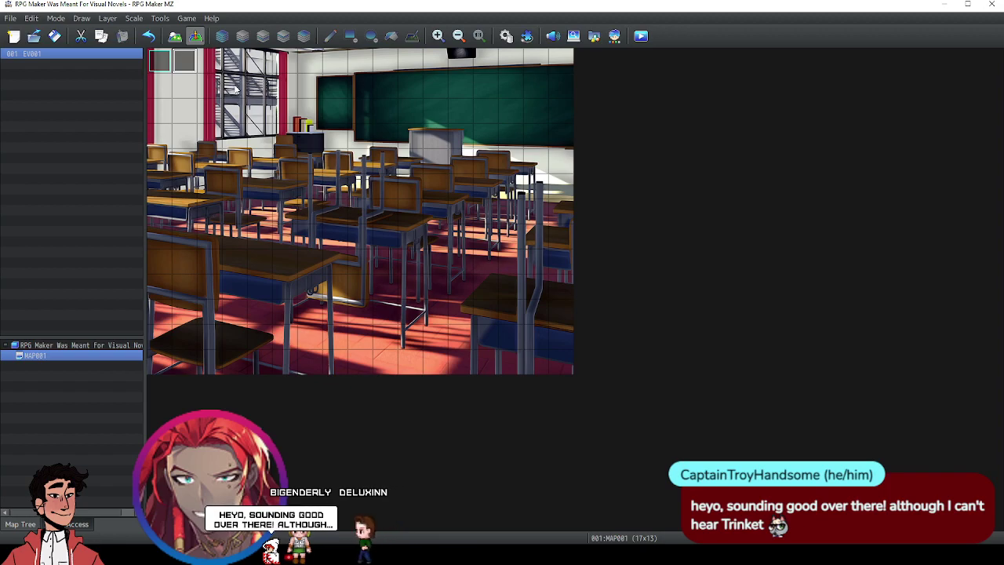
Reopen EV001, select all of its commands, and run them as an event test.
double_click(159, 61)
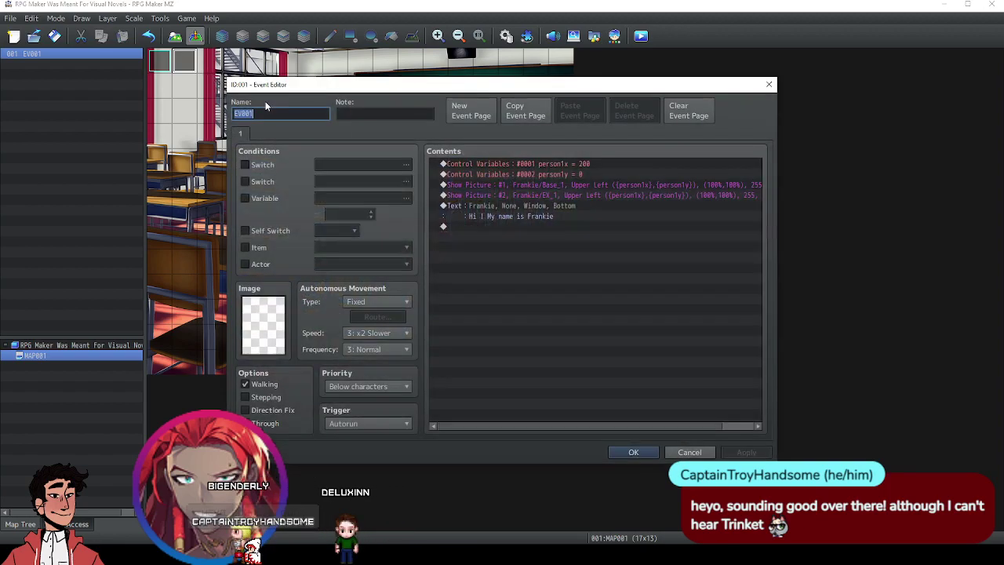
click(525, 208)
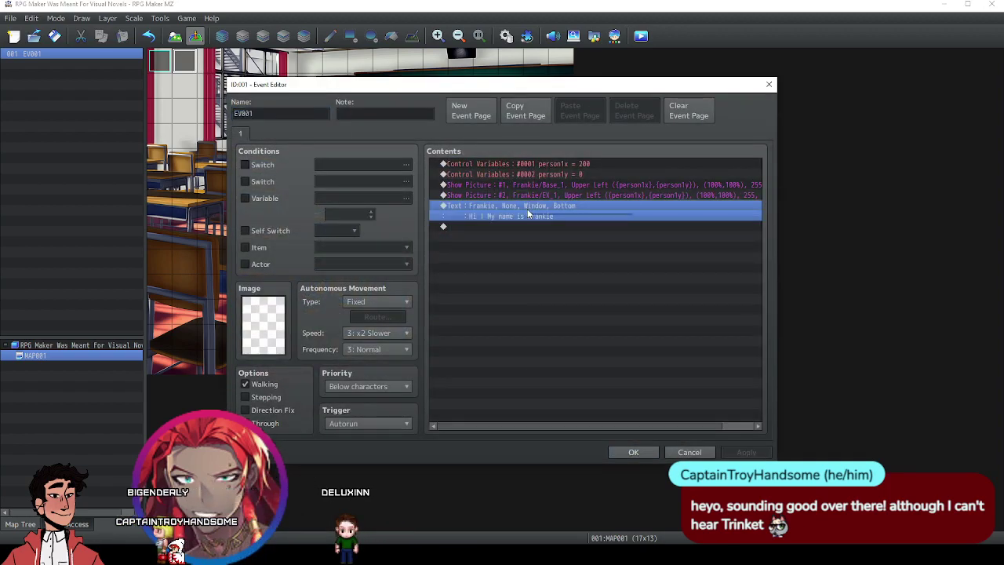
right_click(529, 209)
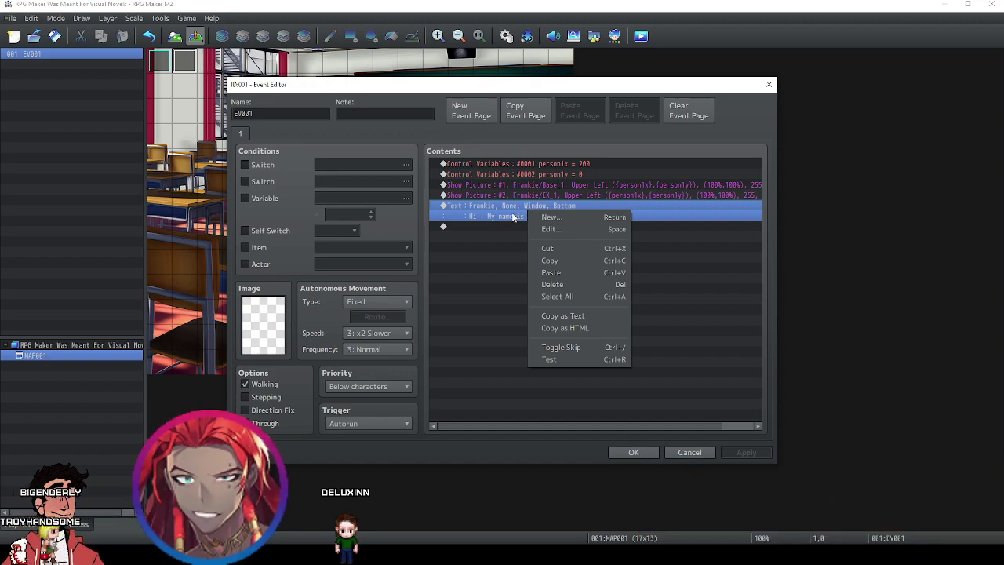
click(512, 216)
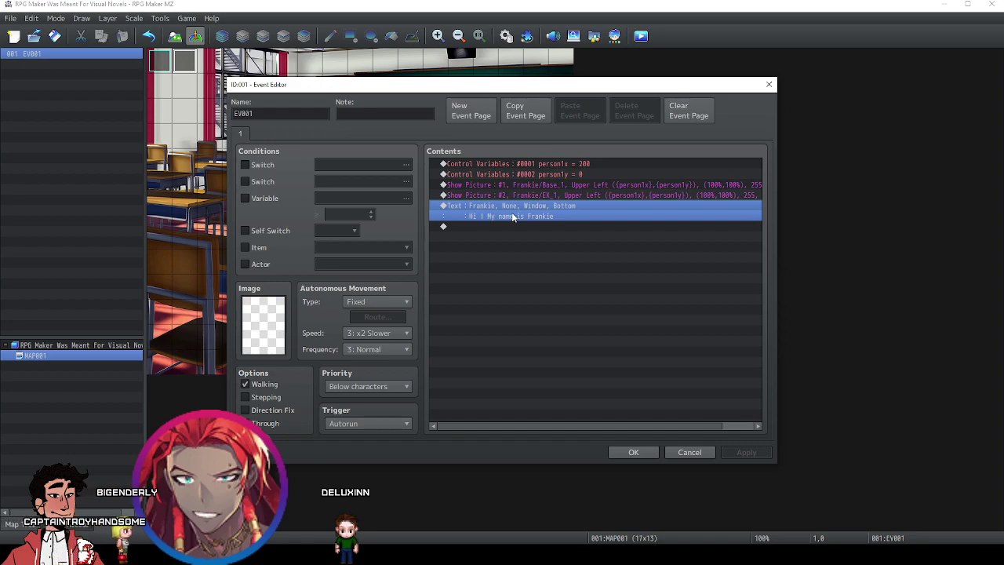
key(ctrl+a)
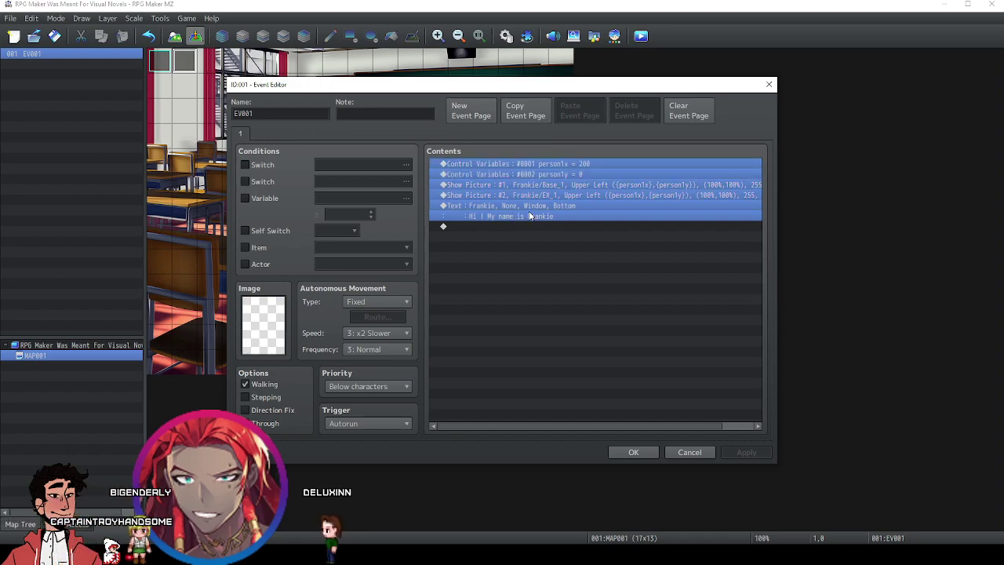
right_click(529, 215)
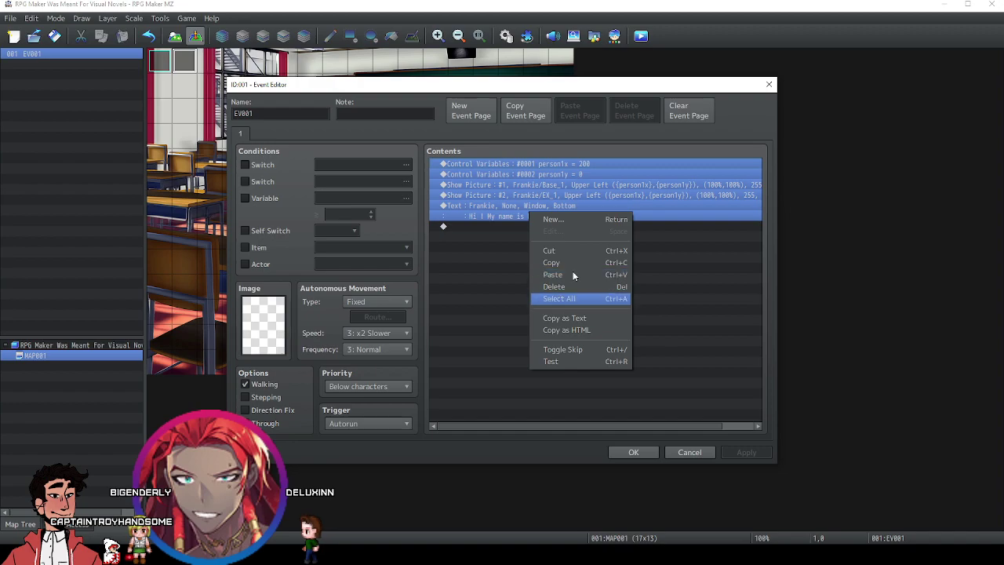
click(577, 361)
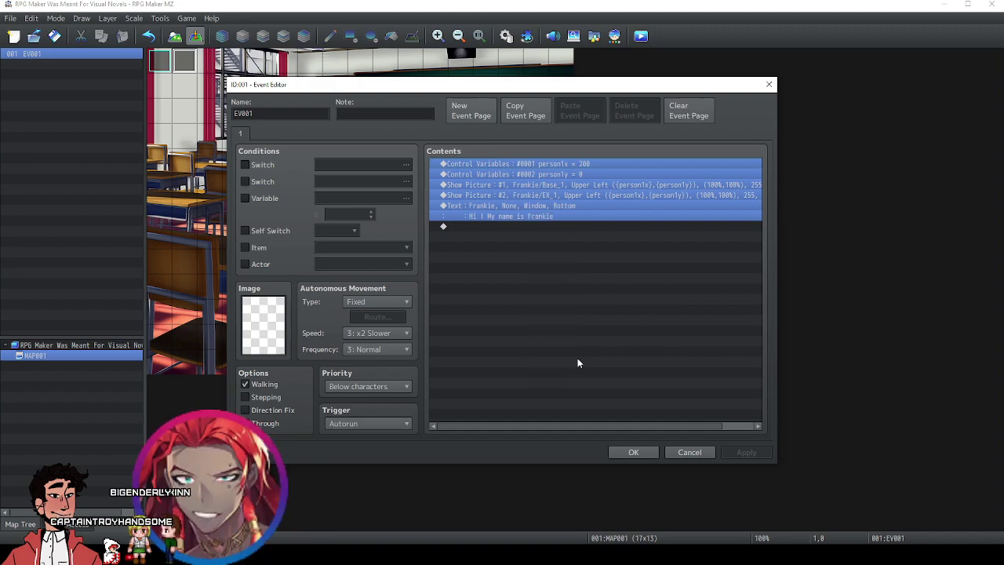
right_click(534, 204)
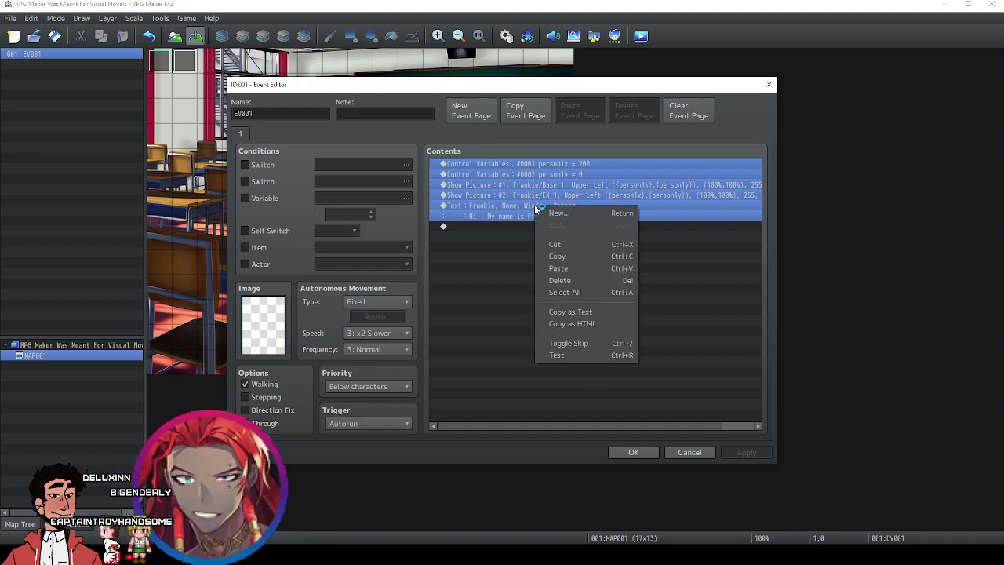
click(555, 357)
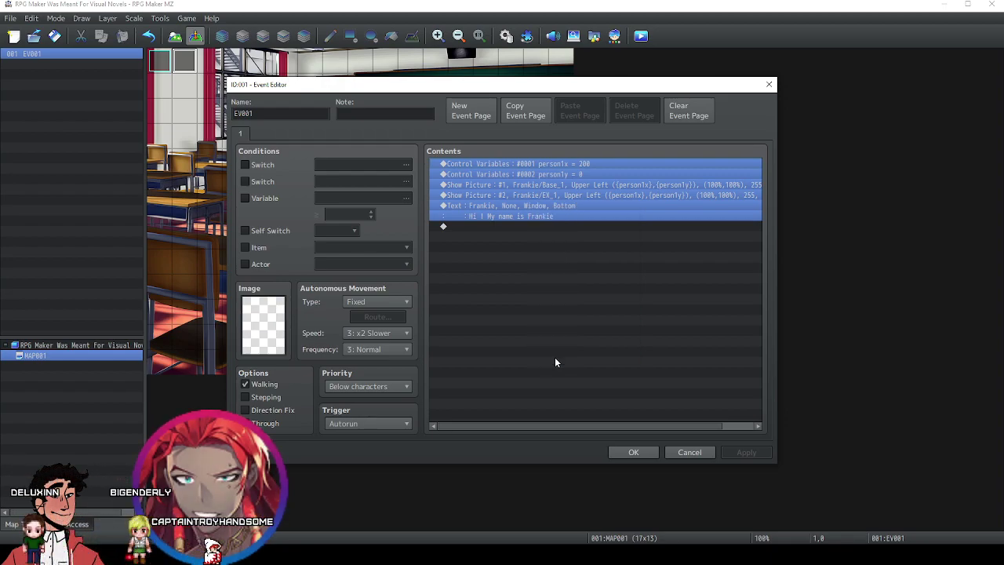
right_click(516, 201)
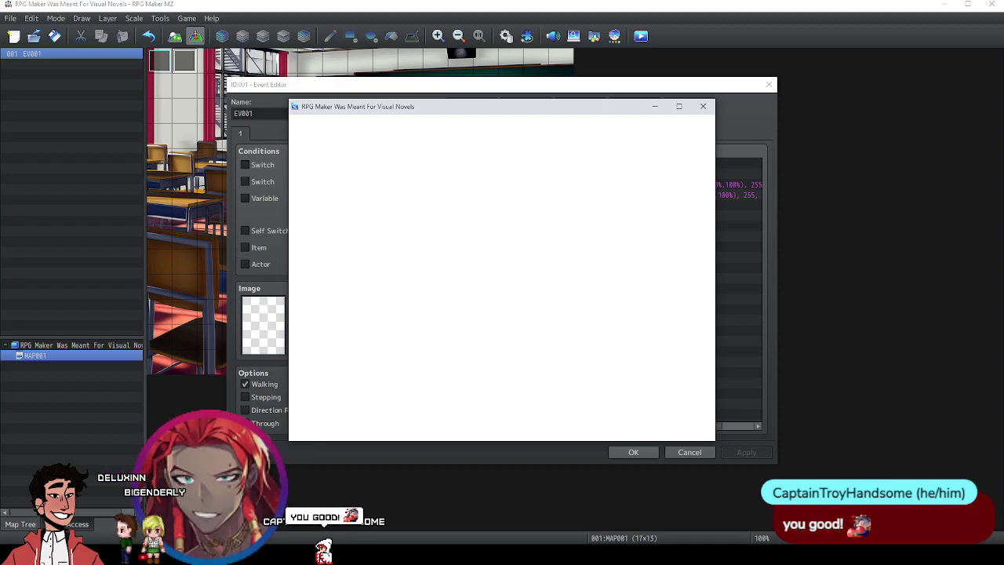
Switch to OBS and set the Discord audio source's captured window to the Discord #voice-chat window.
key(alt+Tab)
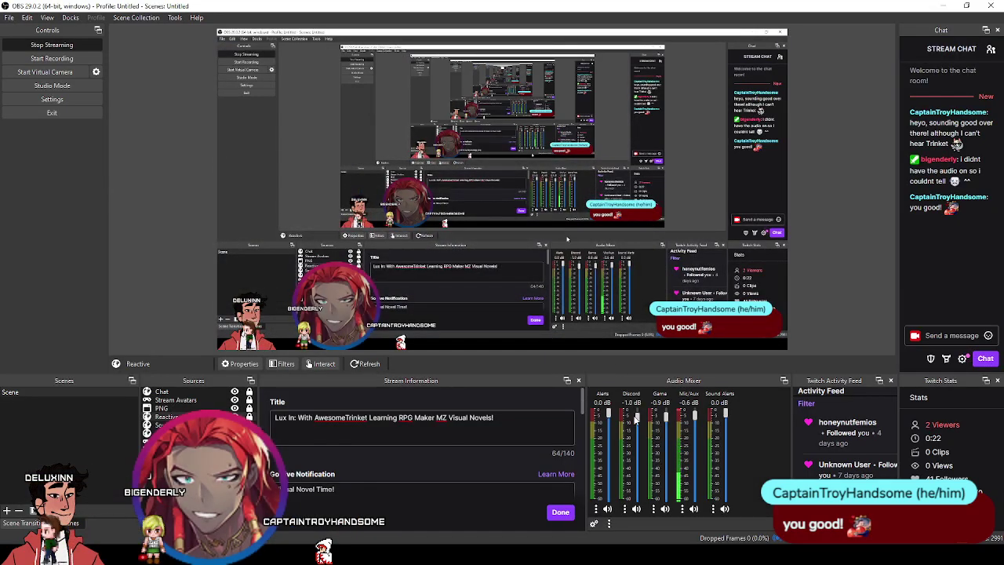
click(625, 510)
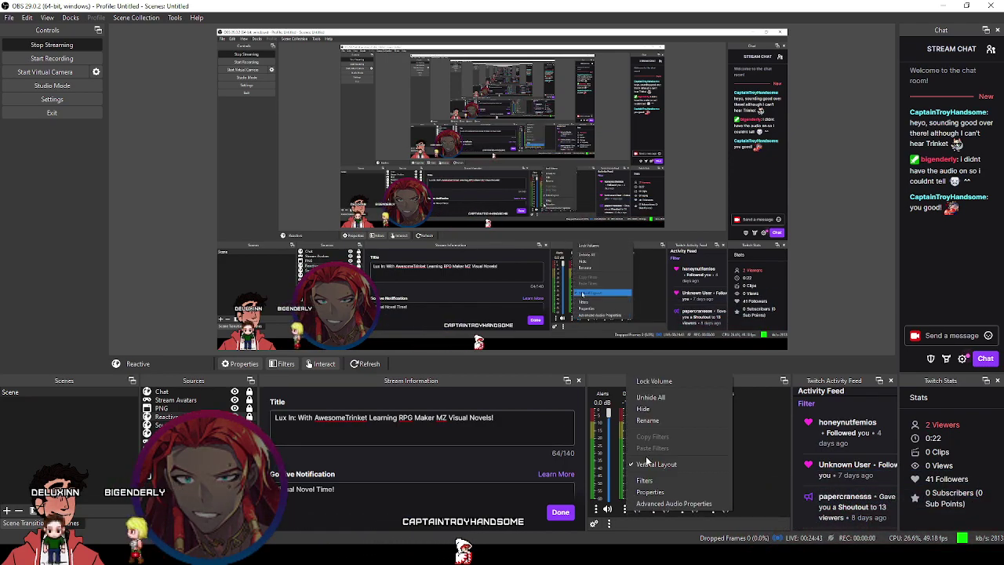
click(650, 491)
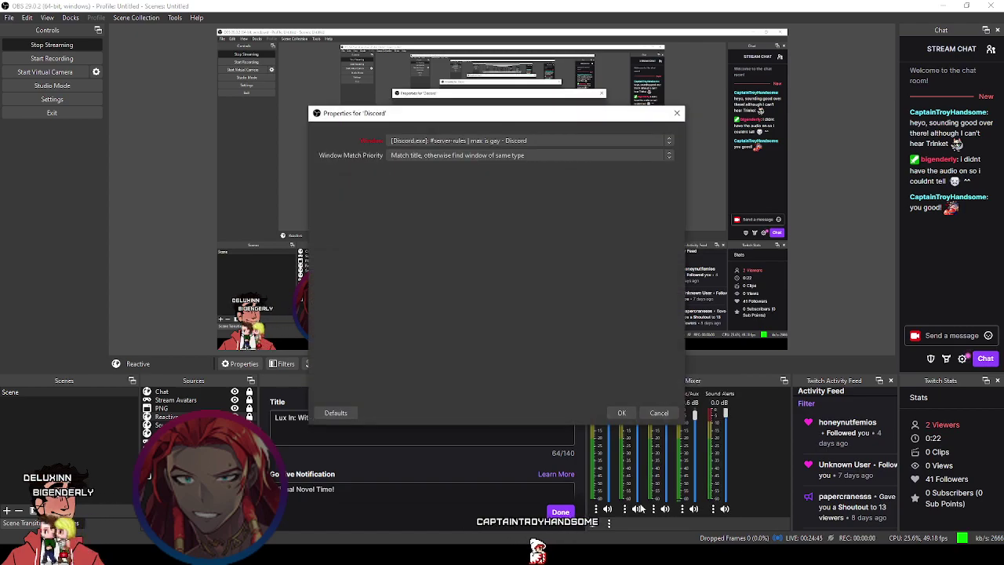
click(456, 140)
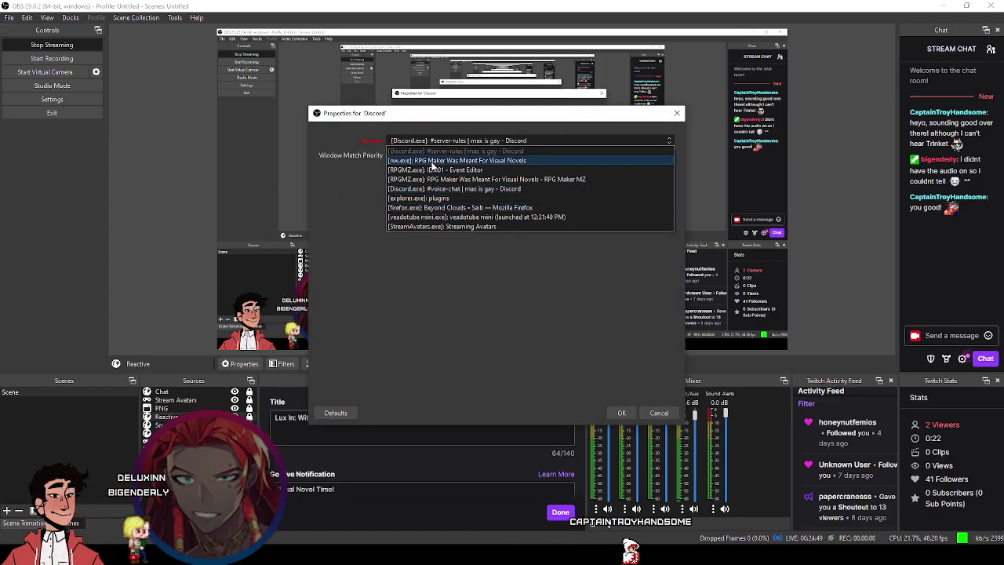
key(Escape)
key(Down)
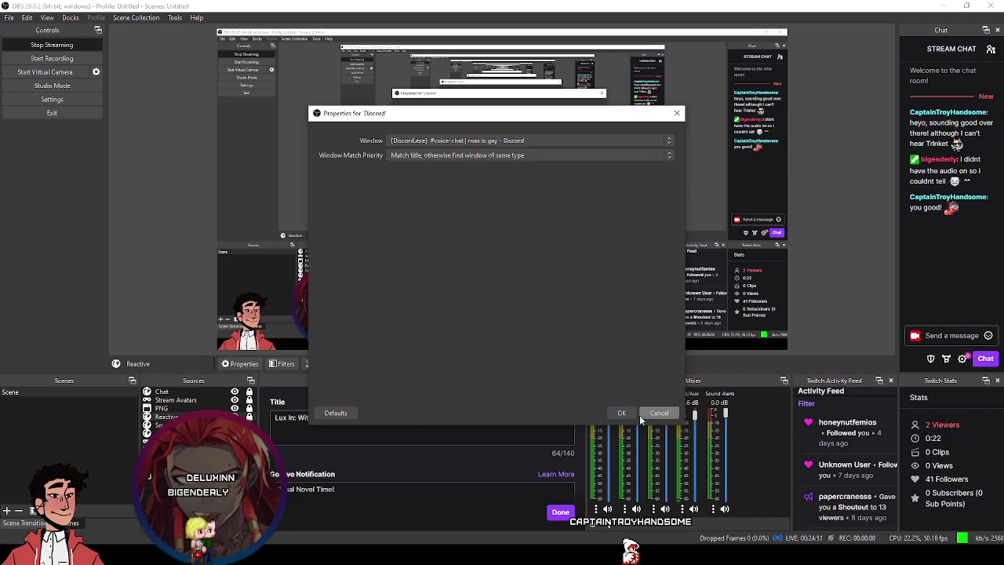
click(622, 412)
Close the Discord source's properties and scale down the Reactive source in the preview.
click(426, 440)
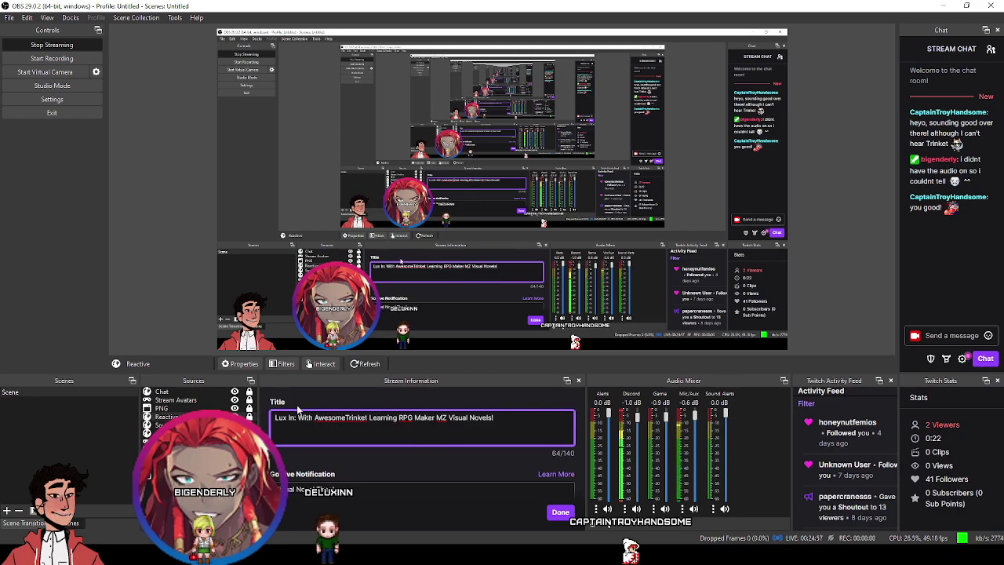
click(165, 408)
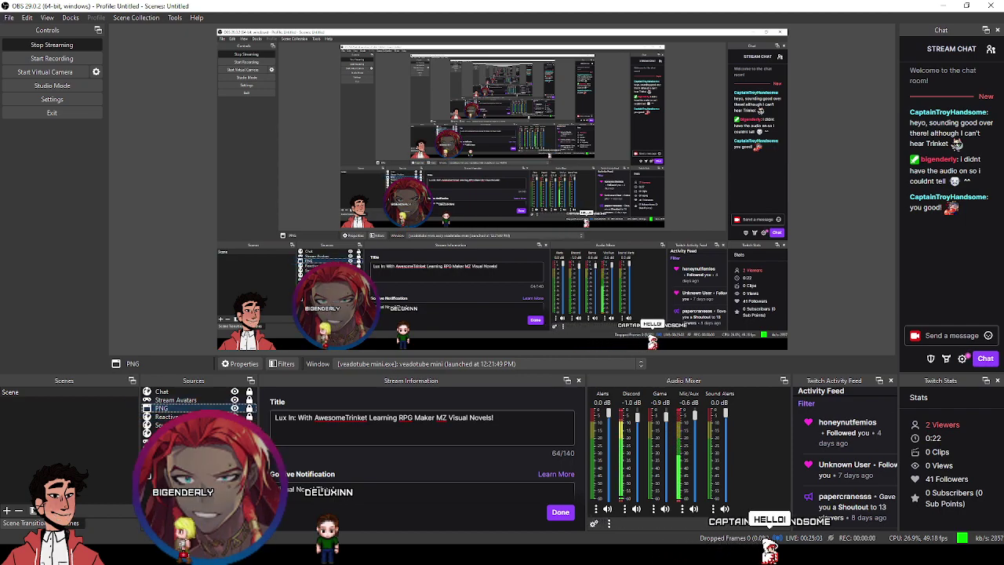
click(951, 336)
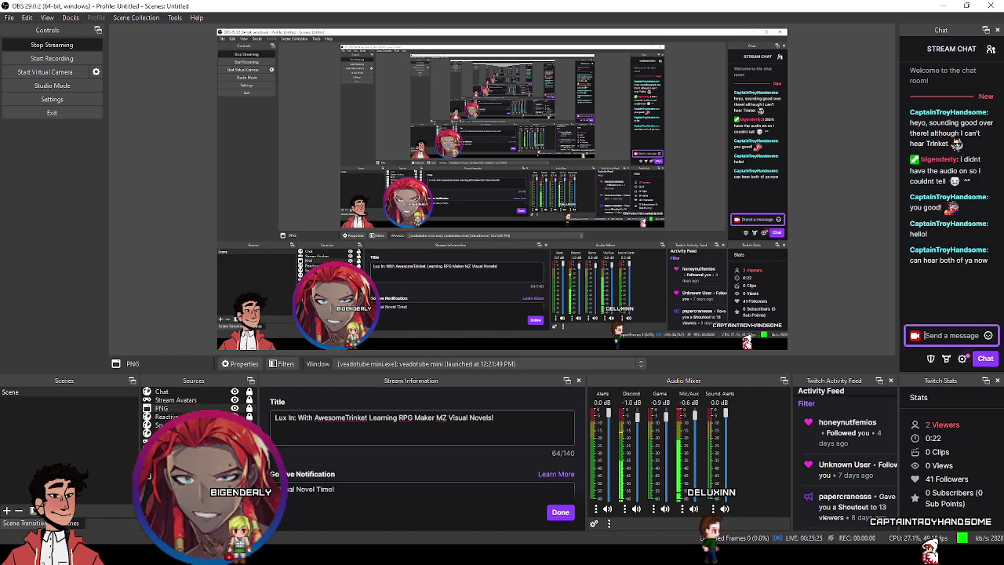
click(165, 416)
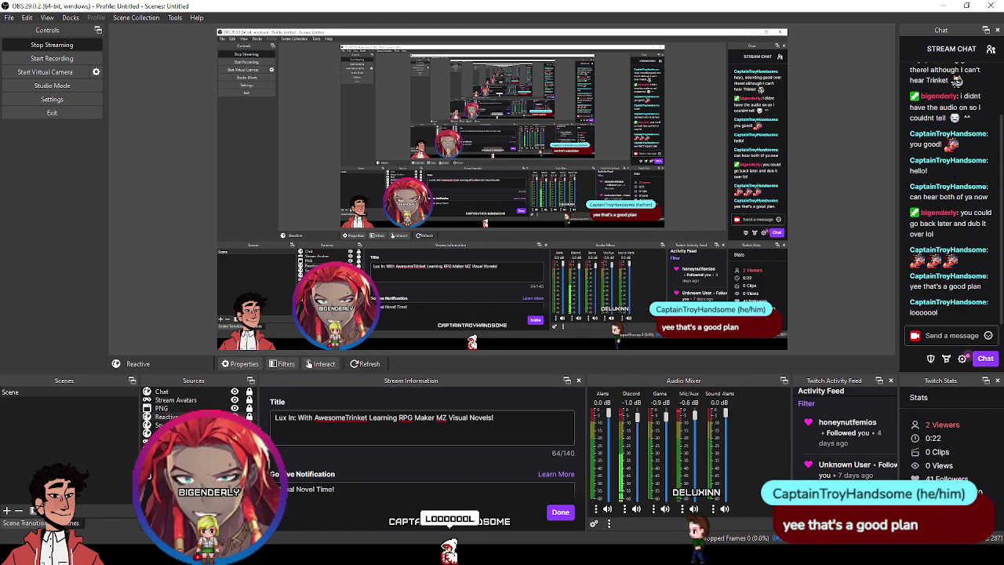
click(394, 272)
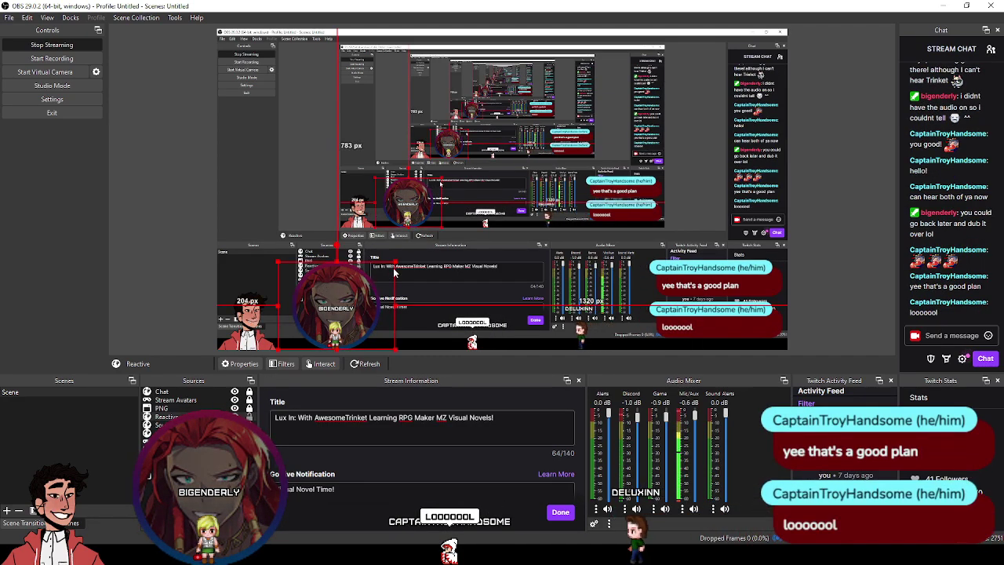
drag(396, 263, 367, 283)
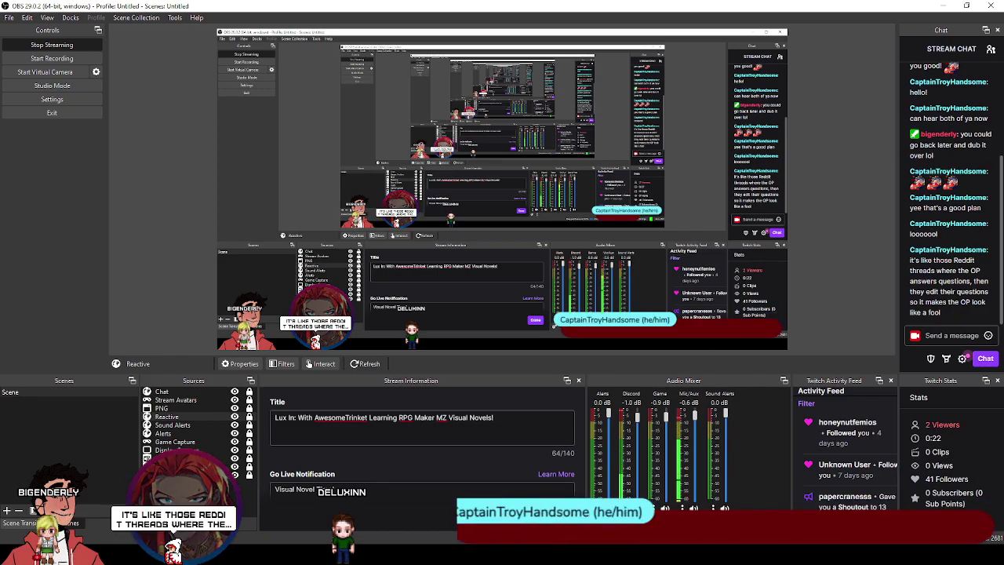
click(532, 426)
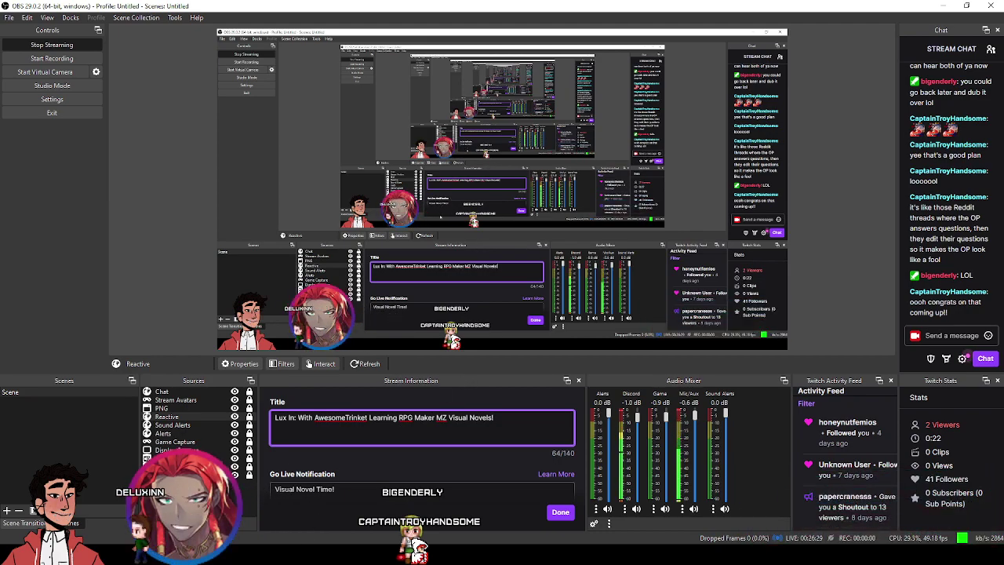
Switch to RPG Maker MZ and run EV001's commands as an event test.
key(alt+Tab)
click(481, 294)
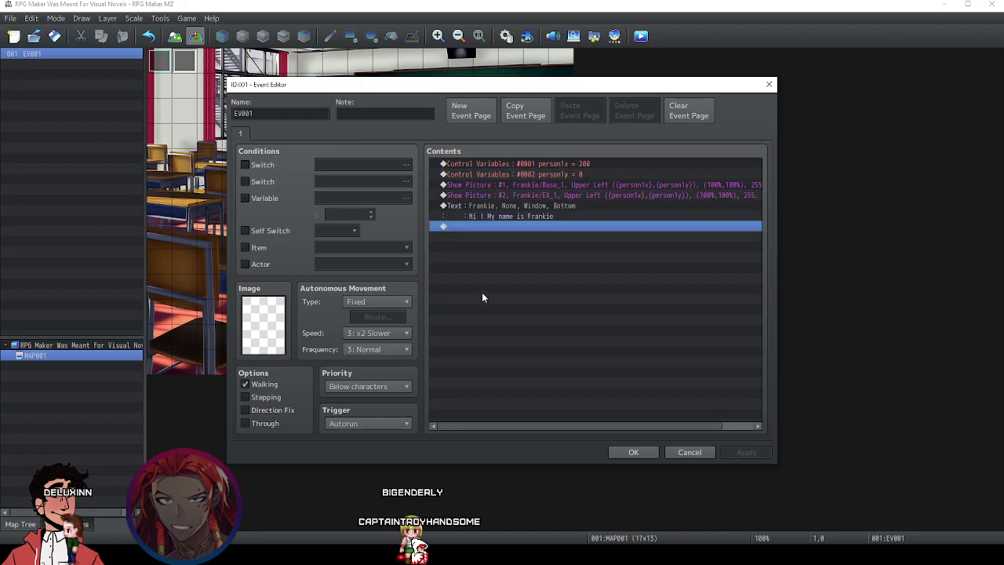
key(ctrl+r)
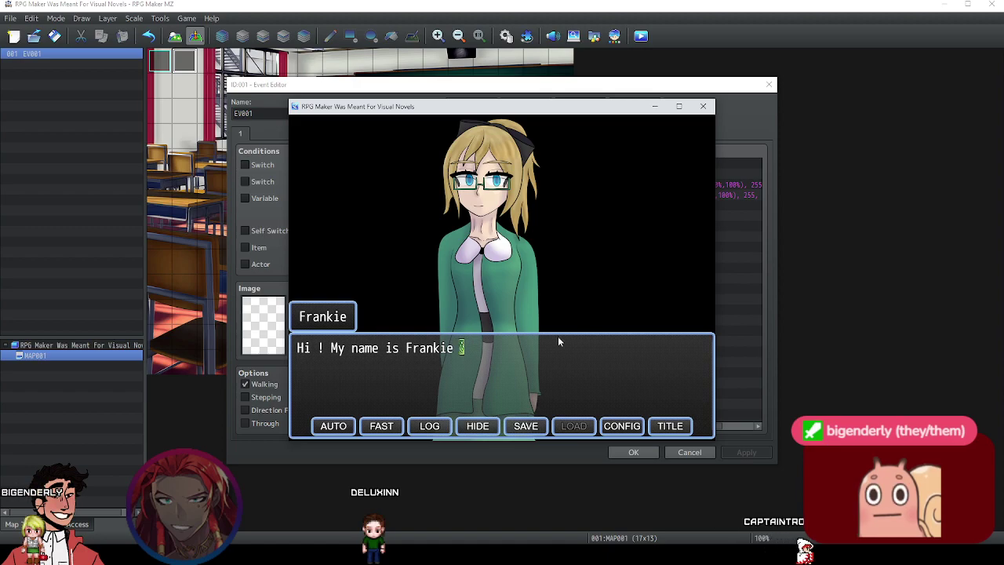
Check the save screen in the running test, return to the dialogue, view the game maximized, and close the test.
click(527, 426)
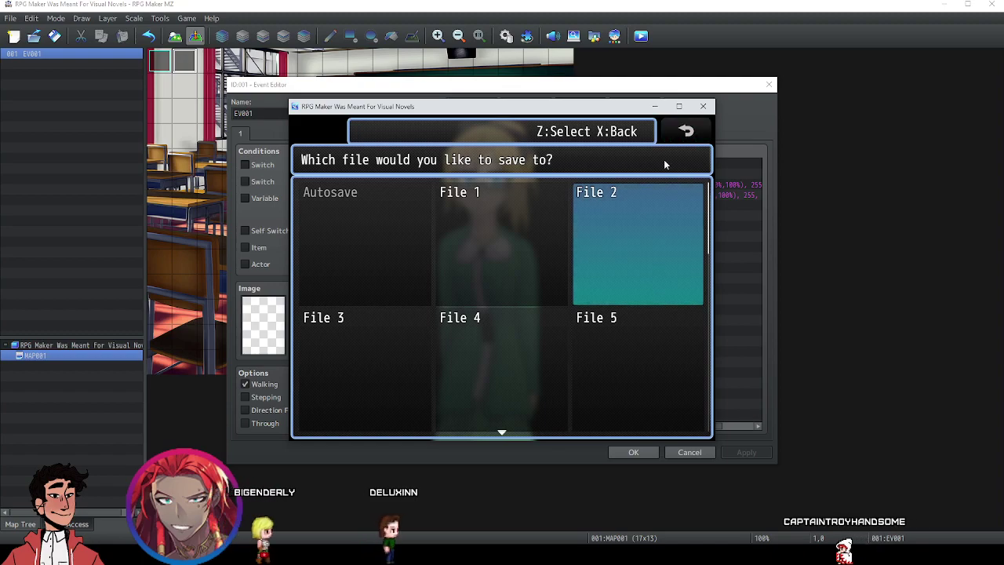
click(685, 133)
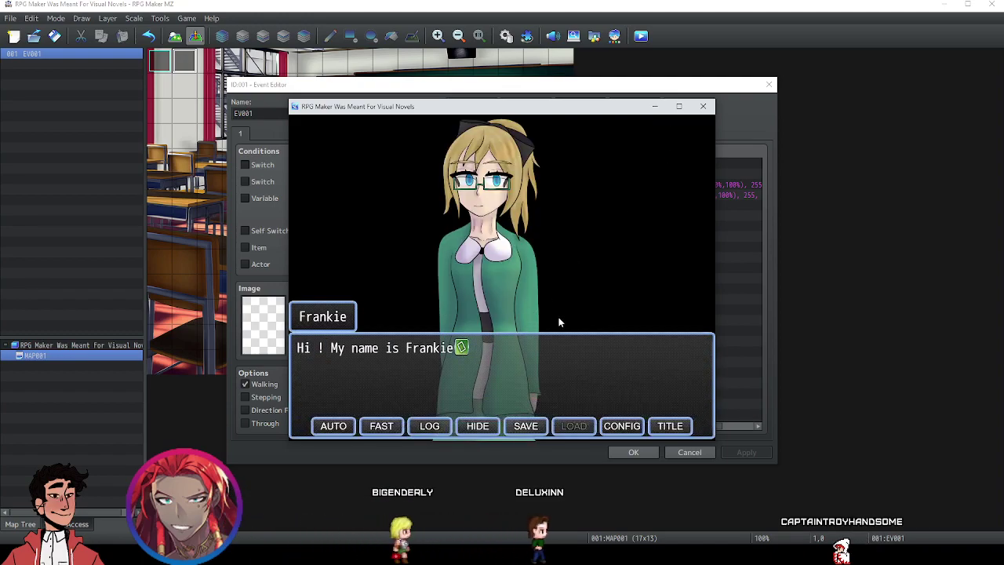
click(677, 107)
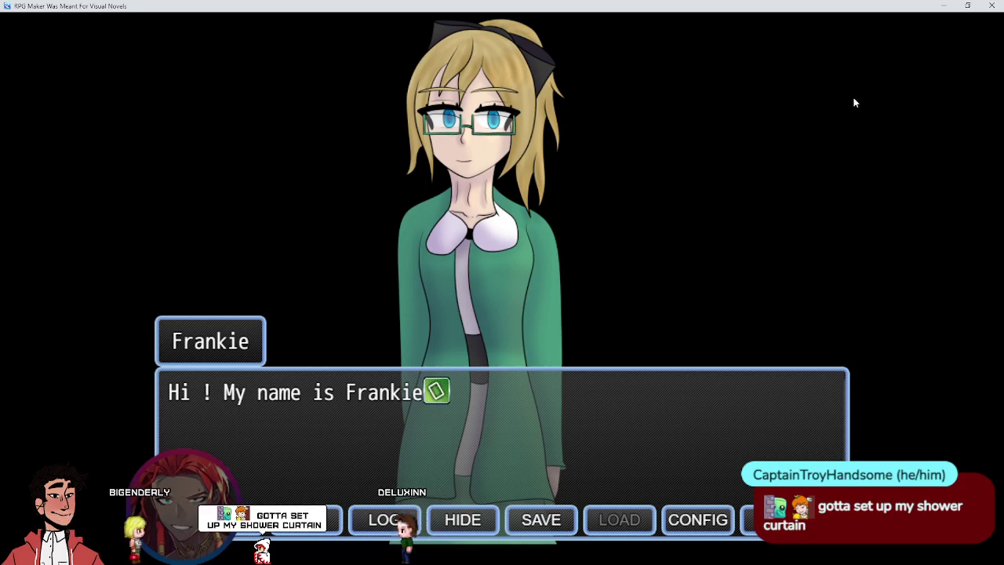
click(992, 7)
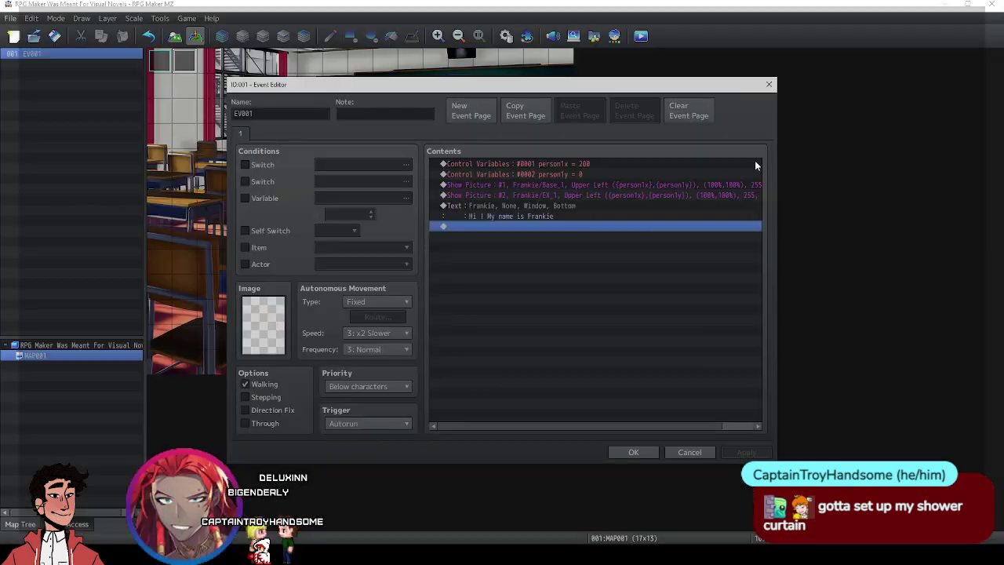
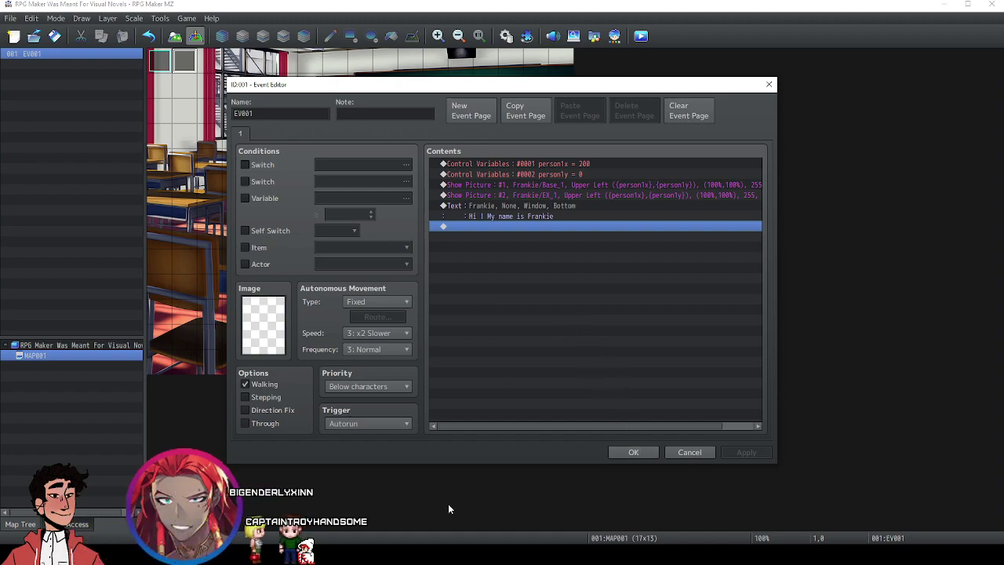
Switch to Discord and set the input mode to Voice Activity in the voice settings.
key(alt+Tab)
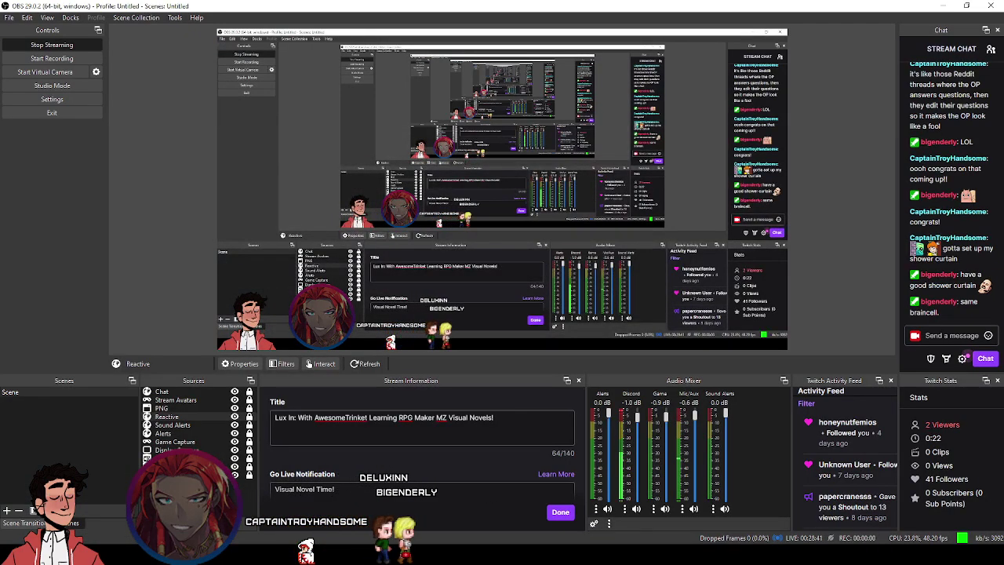
key(alt+Tab)
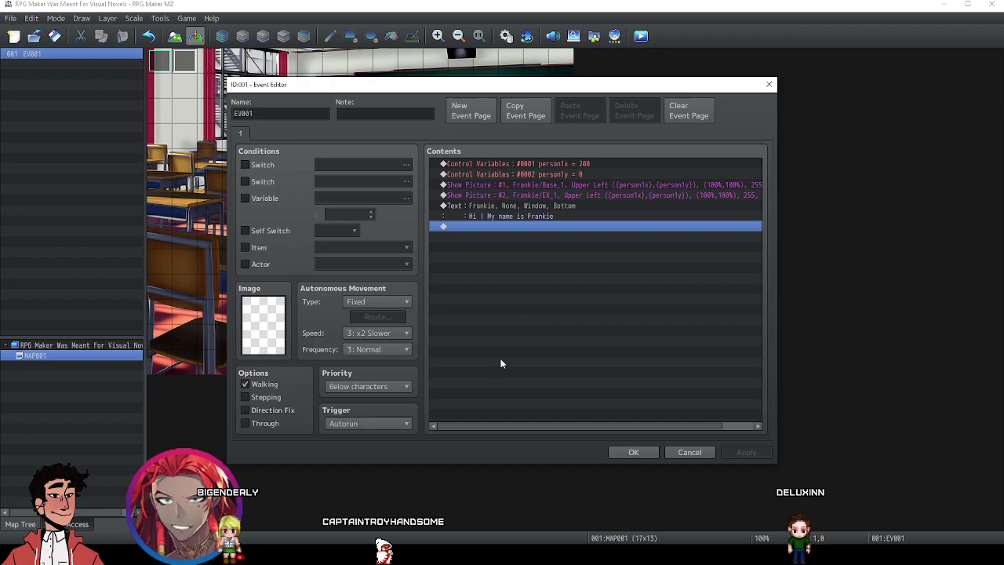
key(alt+Tab)
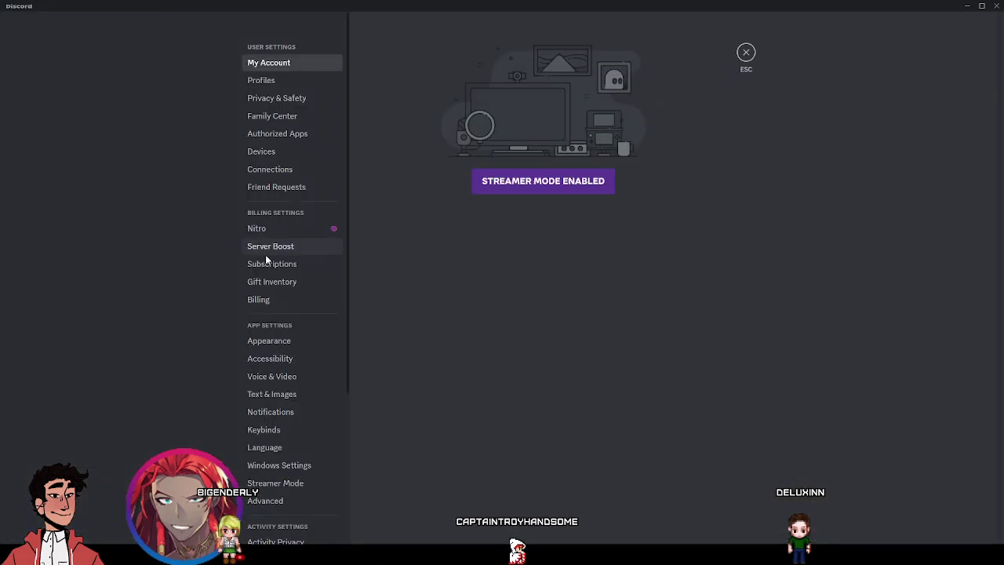
click(484, 182)
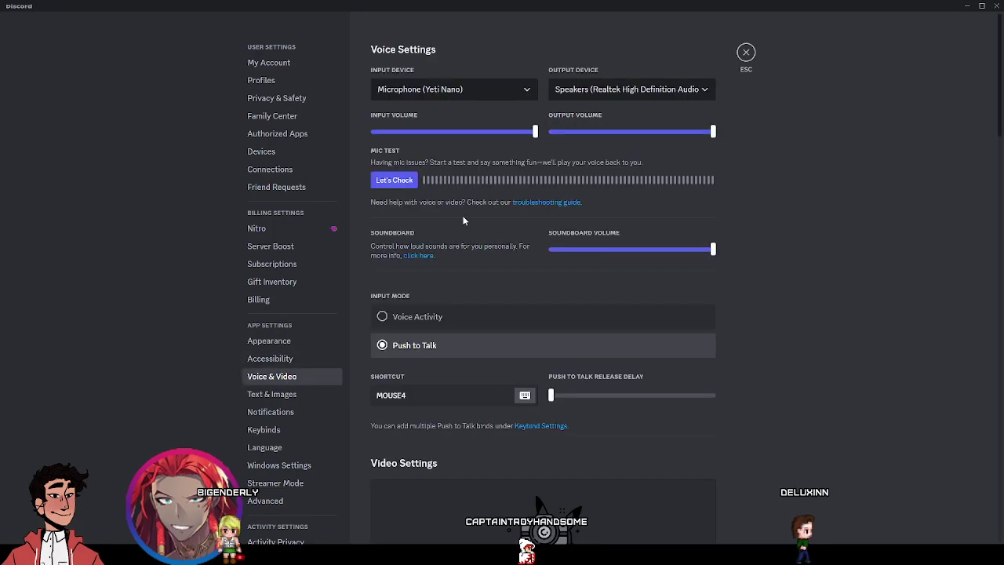
click(444, 320)
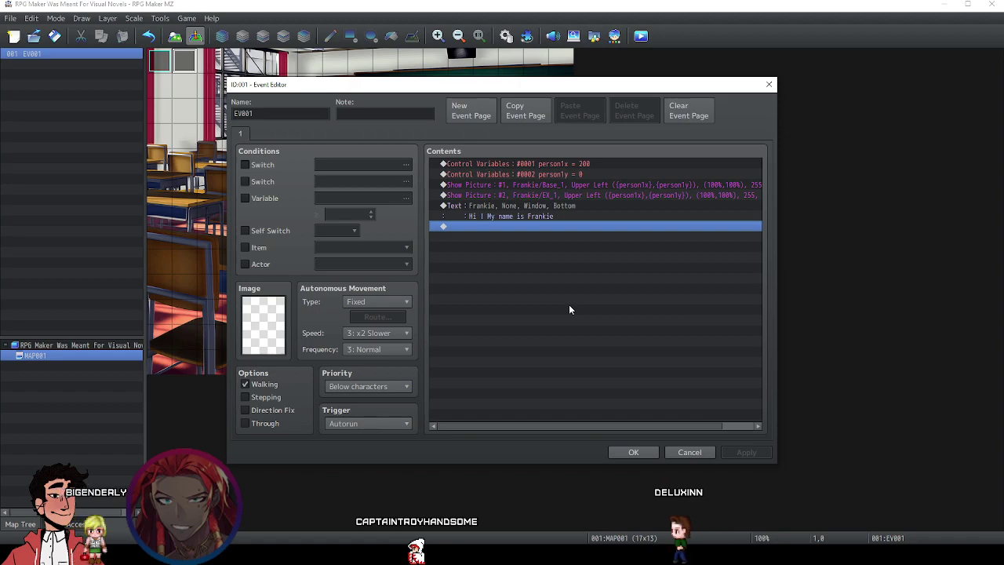
Switch to RPG Maker MZ, add a Common Event command calling 0001 Talking at the end of EV001, and apply it.
double_click(502, 227)
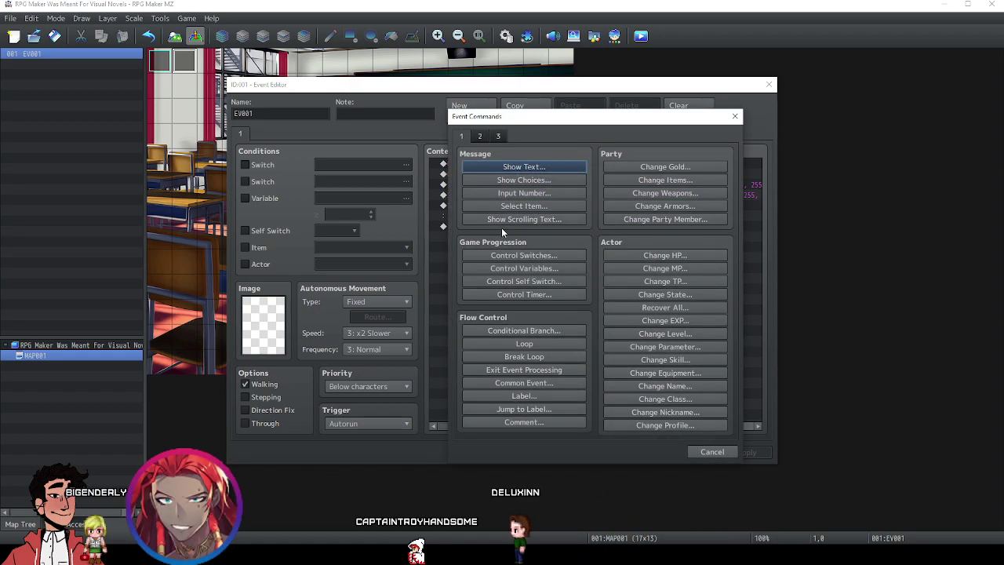
click(538, 382)
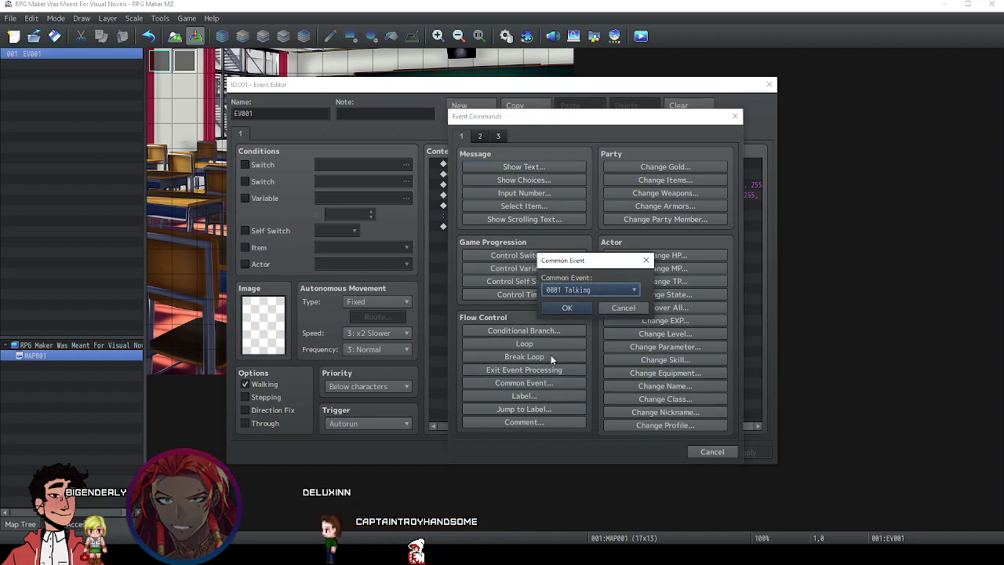
click(573, 311)
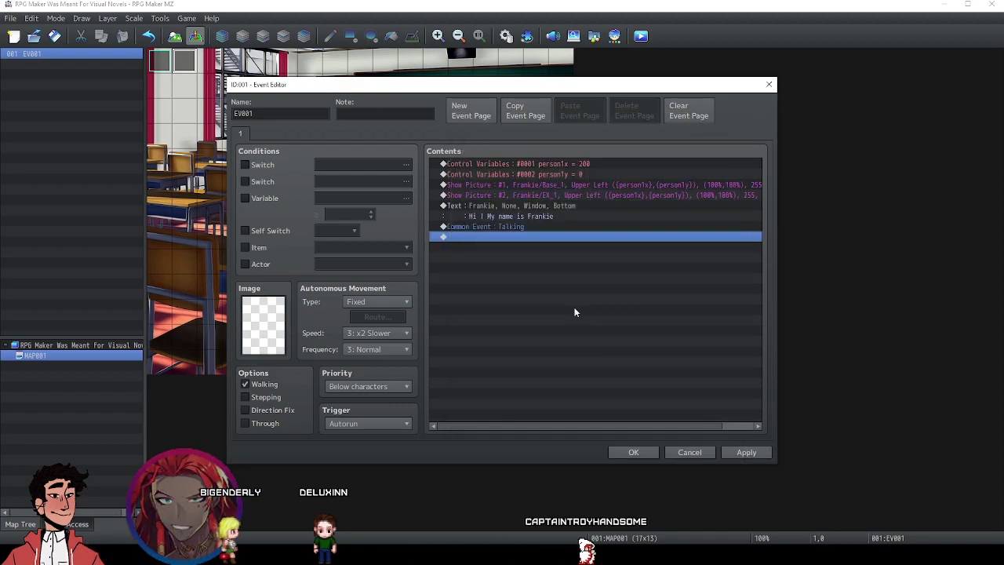
click(744, 448)
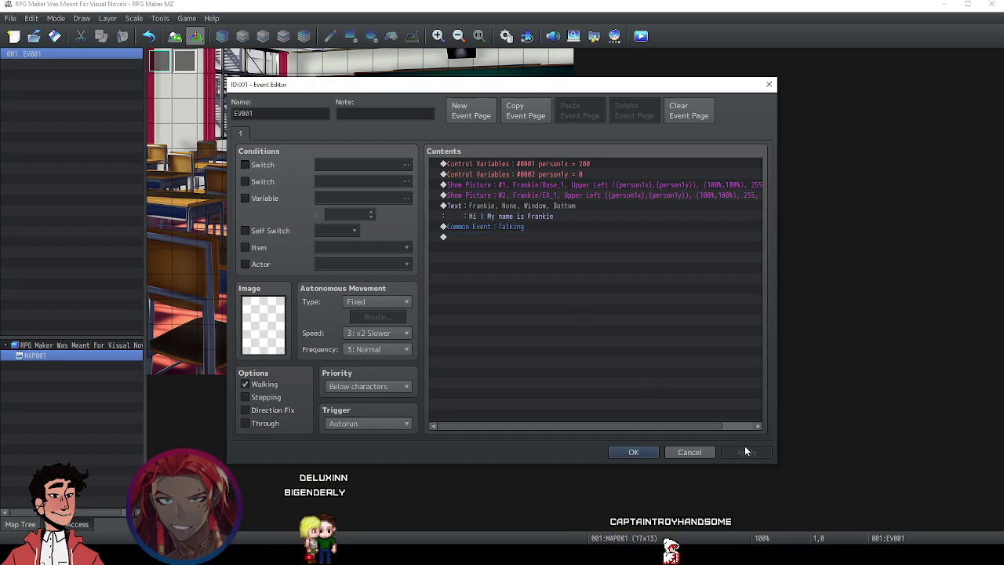
Add a Show Text command without a name reading "I'm the narrator woooooo" at the end of EV001, and apply it.
click(548, 237)
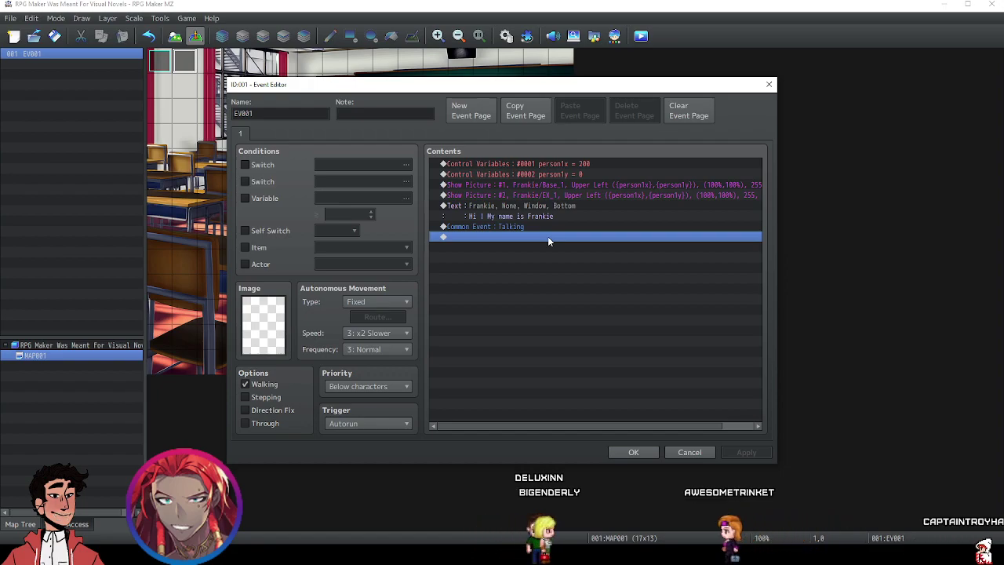
double_click(547, 237)
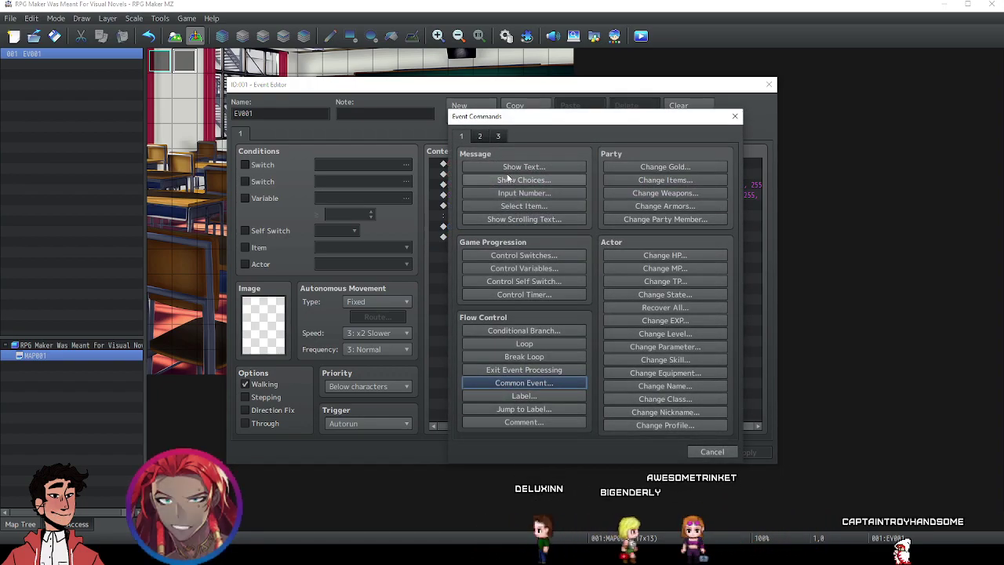
click(504, 166)
text(I'm the )
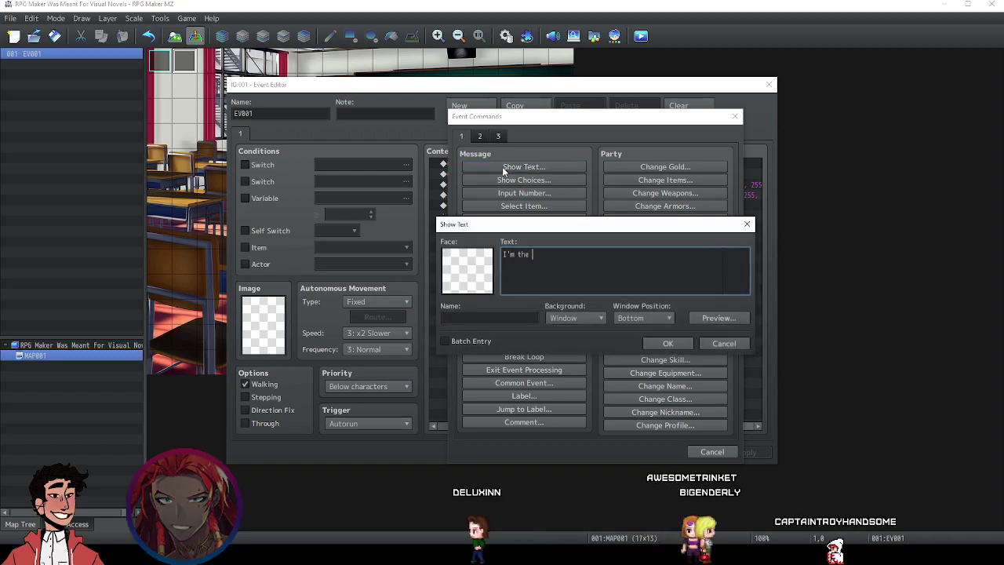
text(narrator woooooo)
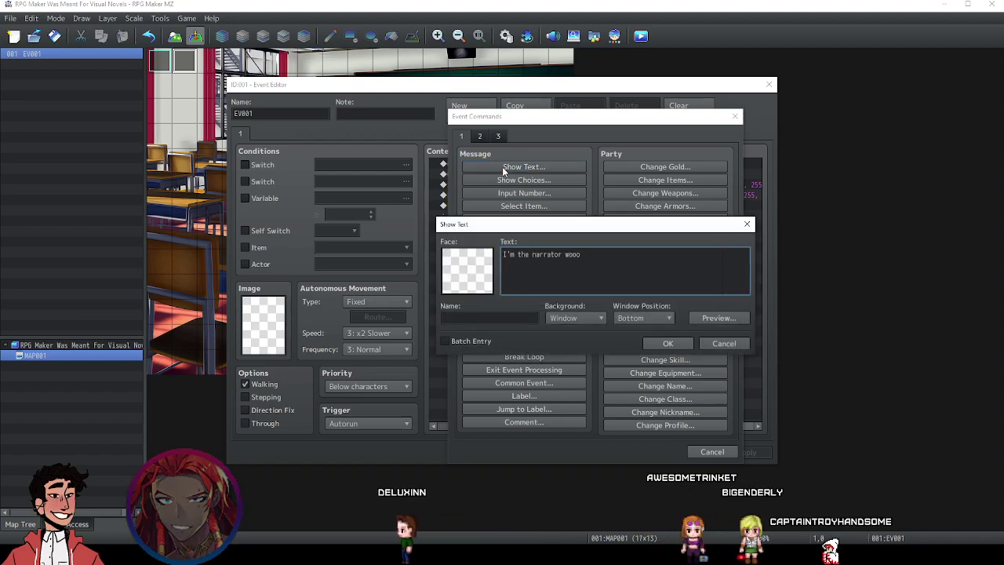
click(683, 346)
click(747, 453)
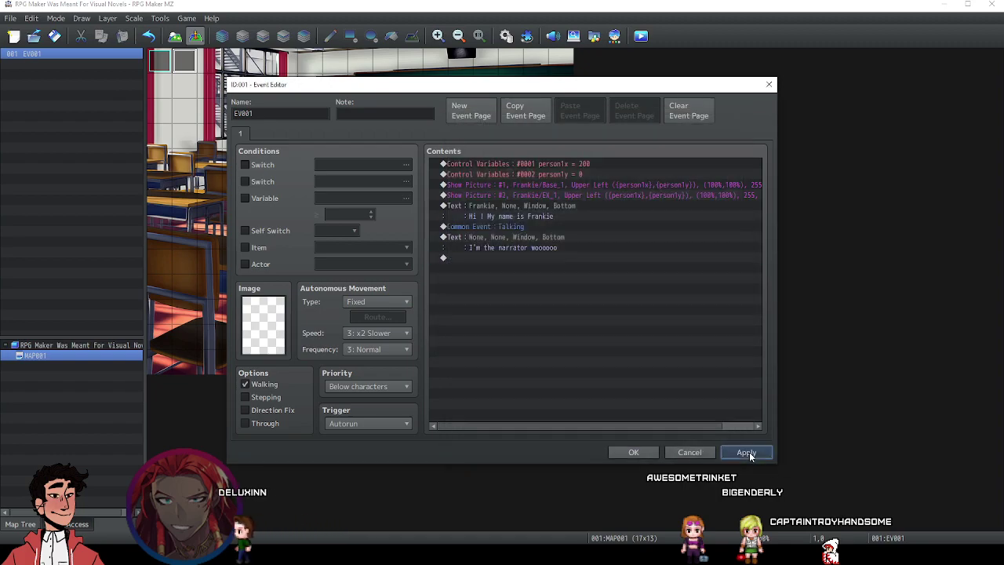
Copy the Talking common event call and paste it after the narrator's text command.
click(556, 226)
click(539, 249)
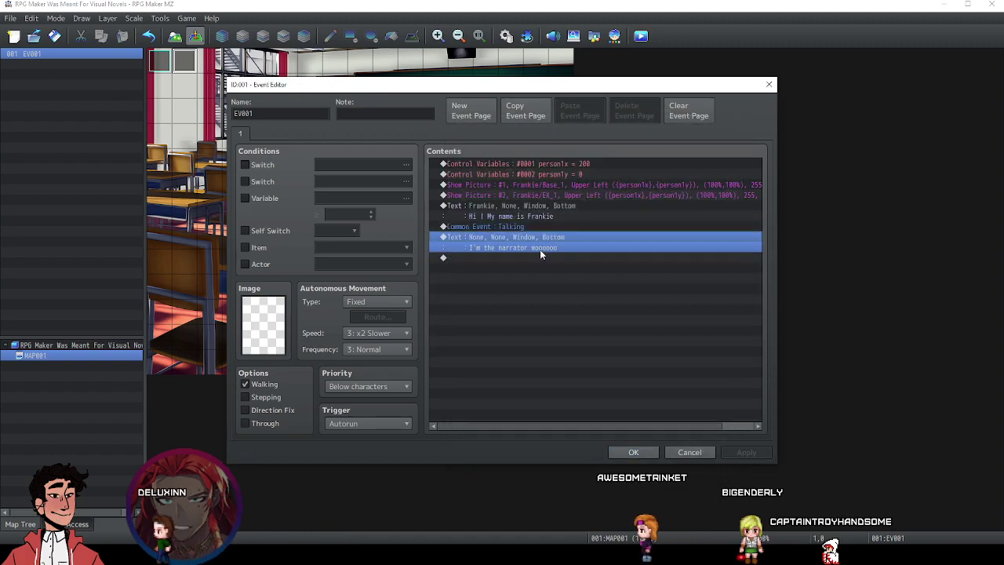
click(509, 227)
key(ctrl+c)
click(505, 257)
key(ctrl+v)
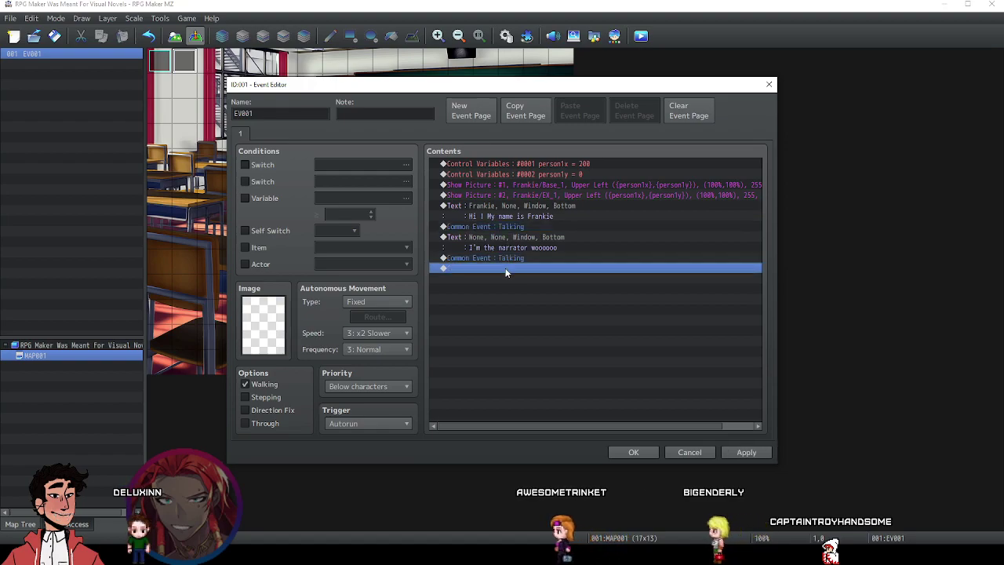
Copy Frankie's introduction text command to the end of EV001 and change the copy's text to "Hello, Narrator!".
click(496, 208)
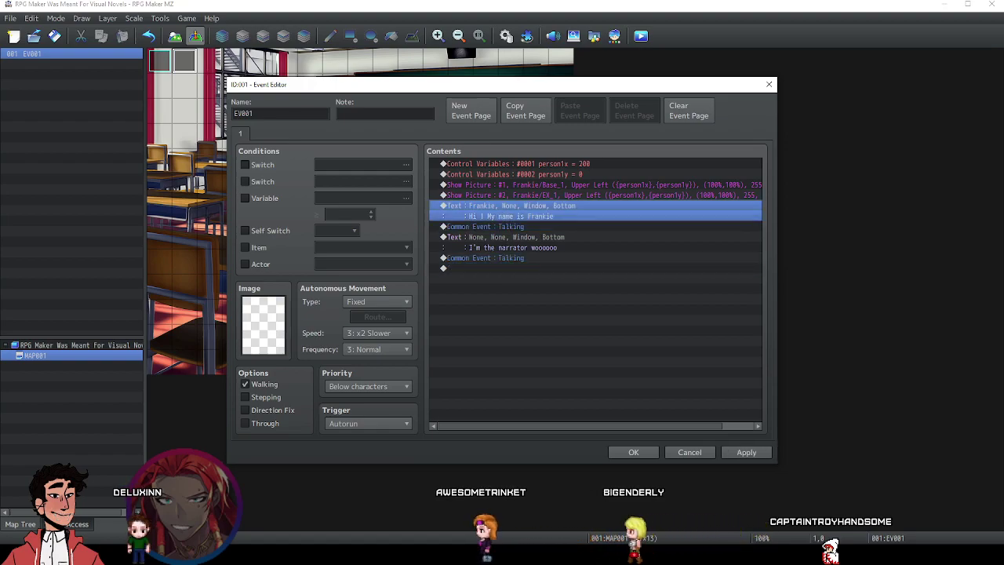
click(496, 270)
key(ctrl+v)
click(494, 268)
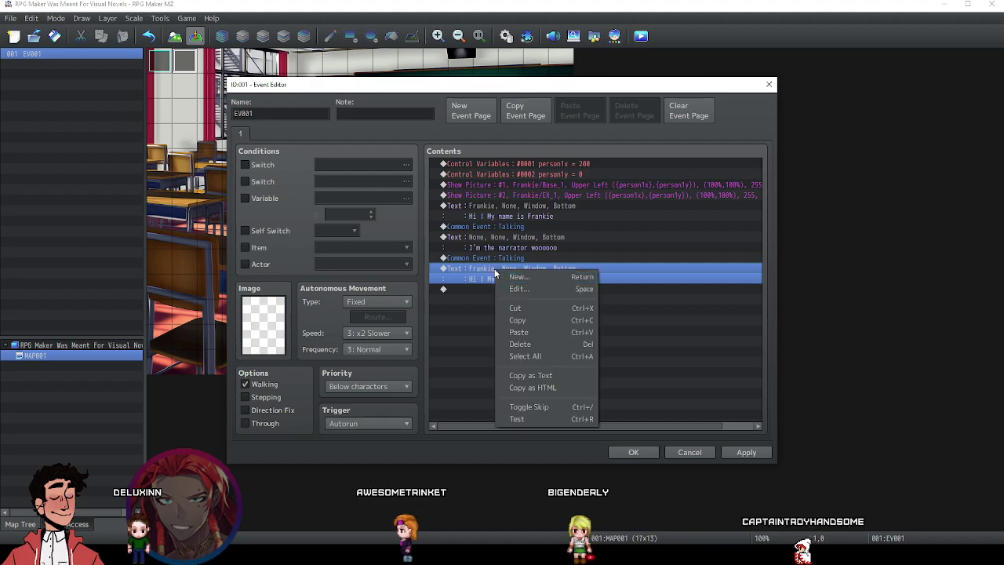
double_click(503, 279)
key(ctrl+a)
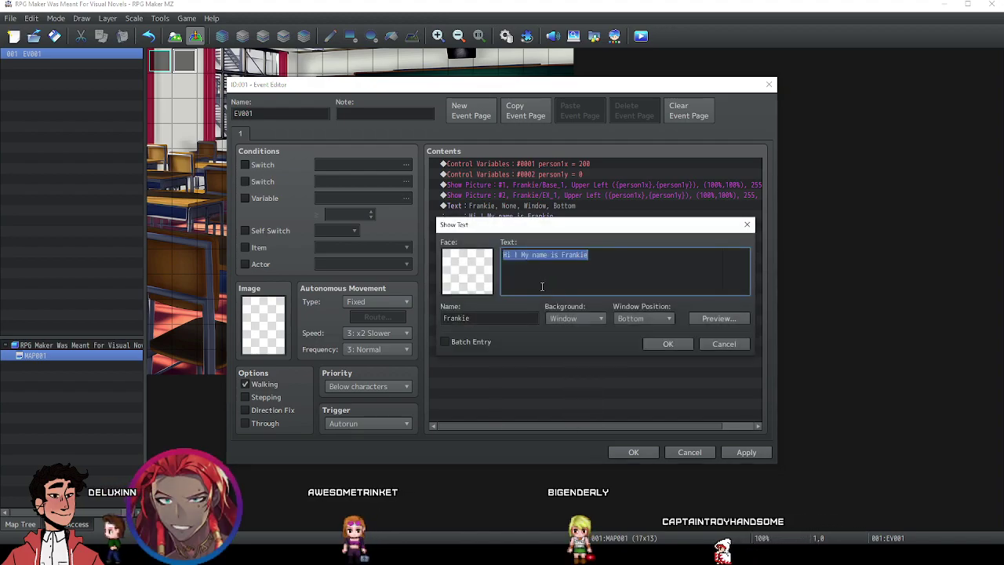
text(H)
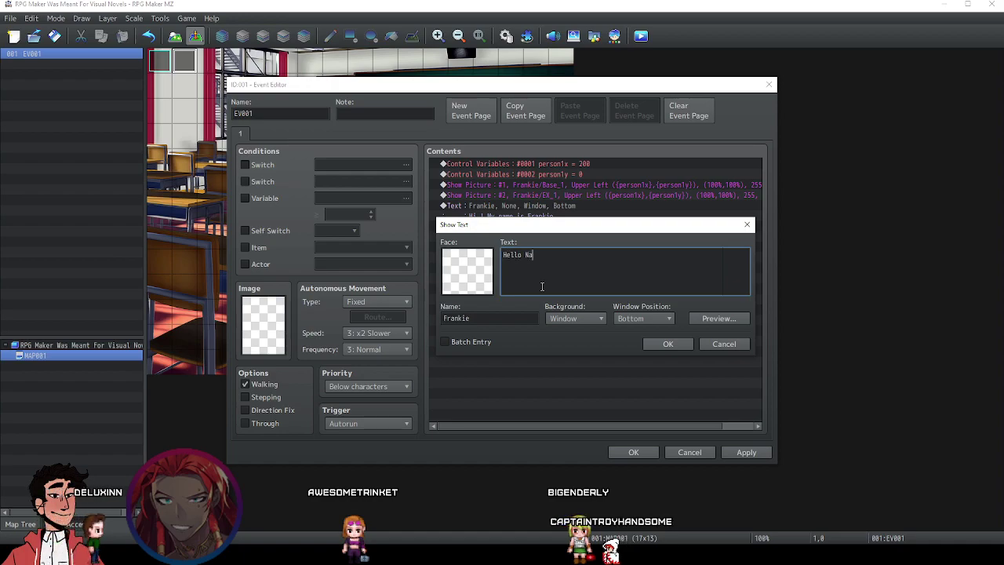
text(ello, Narrator!)
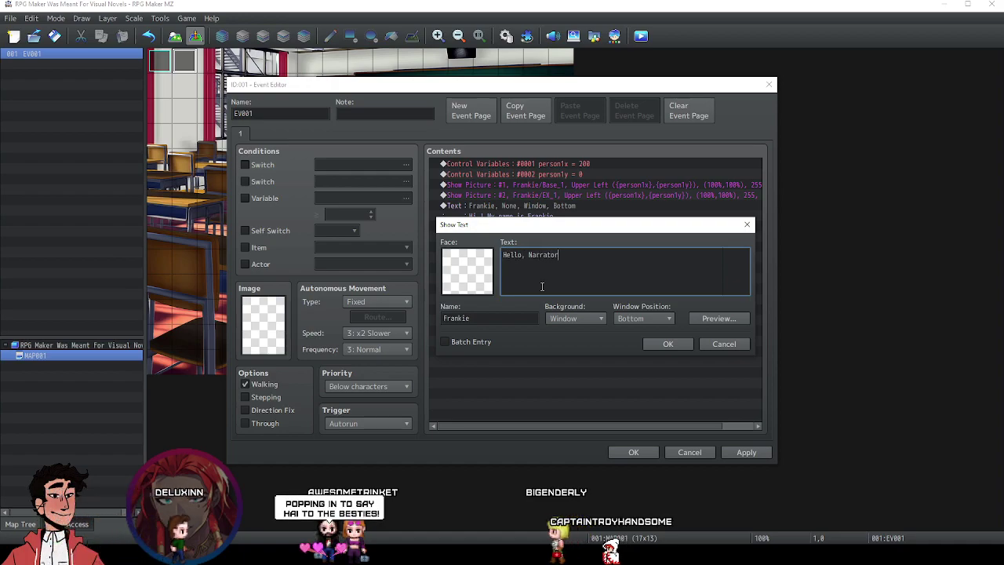
click(667, 345)
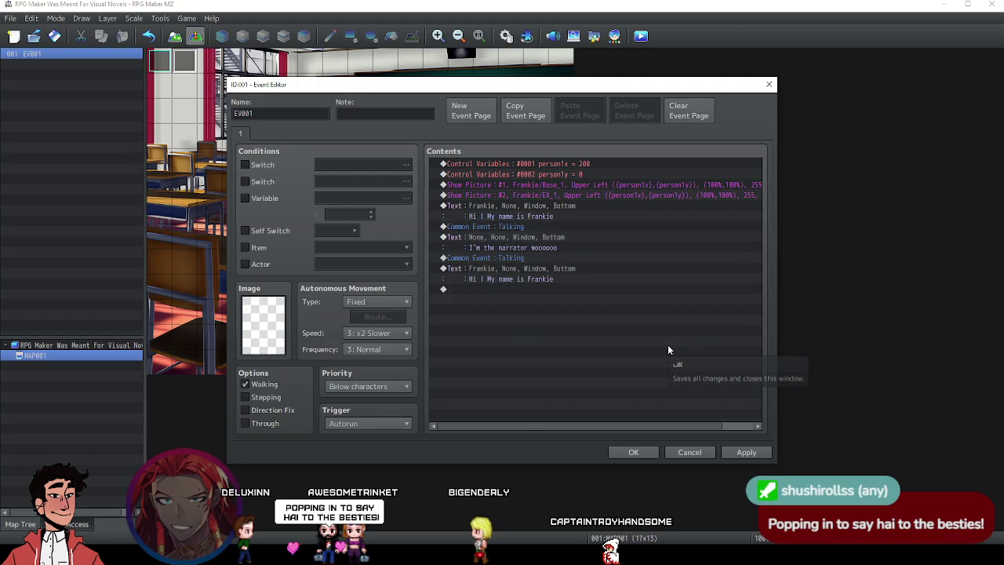
Edit Frankie's first line to read "Hi ! My name is Frankie!" and apply the event changes.
right_click(593, 206)
click(597, 225)
text(!)
click(666, 344)
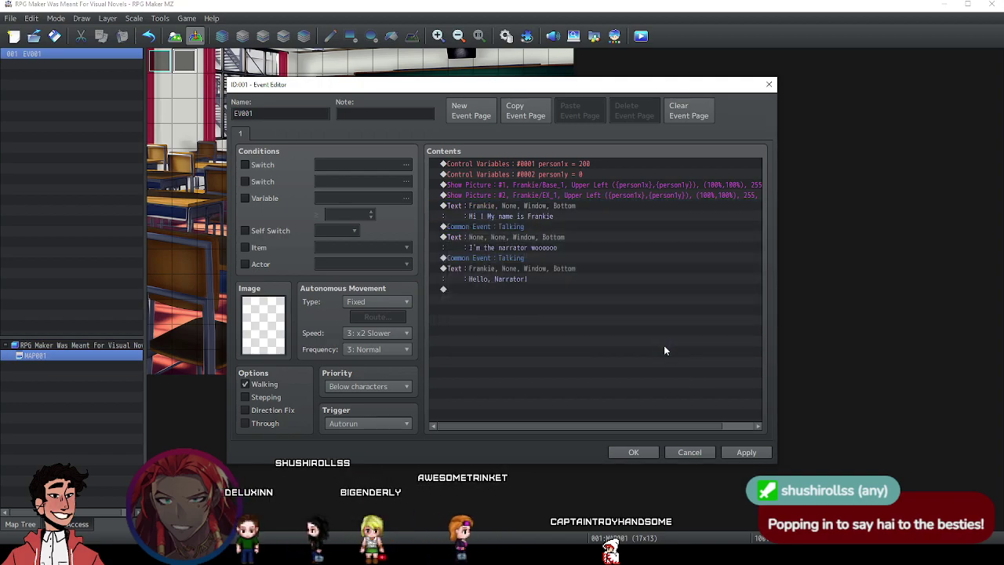
click(745, 454)
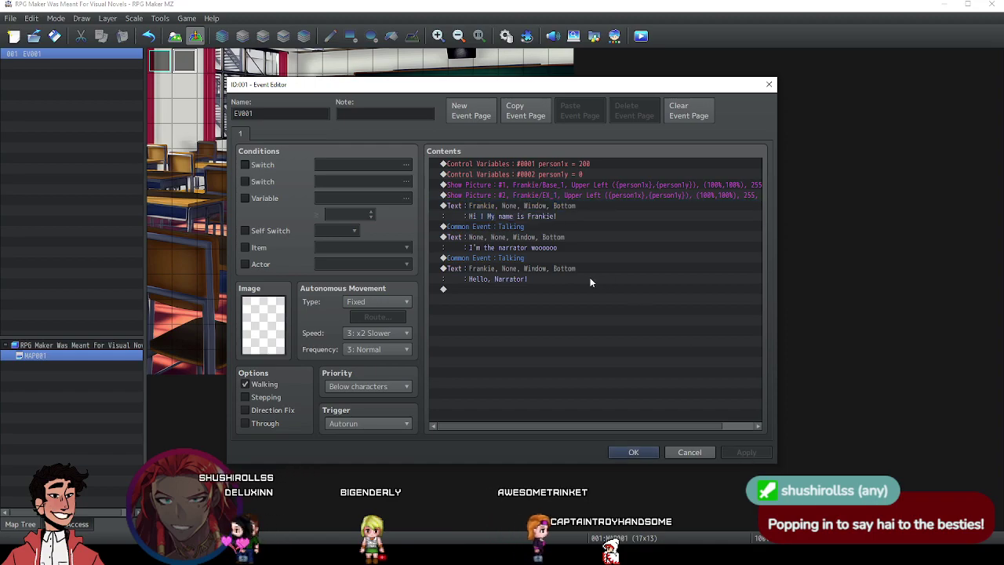
Test all of EV001's commands and close the DevTools window that covers the game window.
click(514, 268)
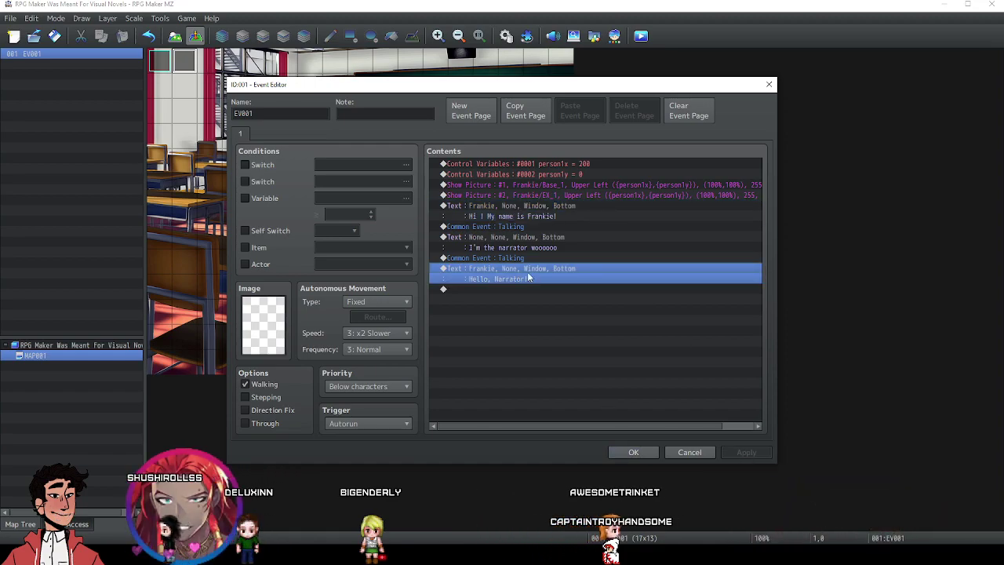
key(ctrl+a)
right_click(532, 262)
click(567, 409)
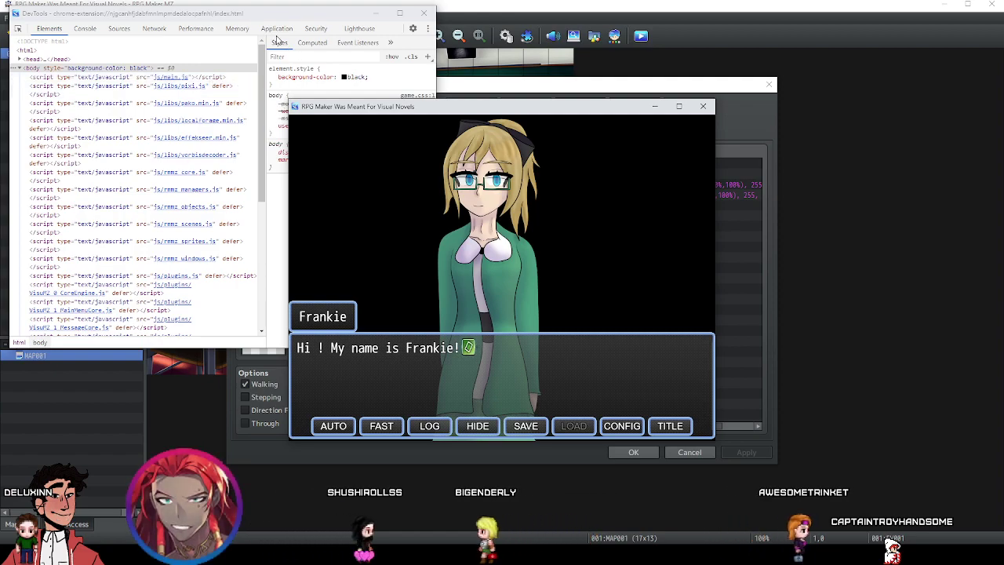
click(248, 13)
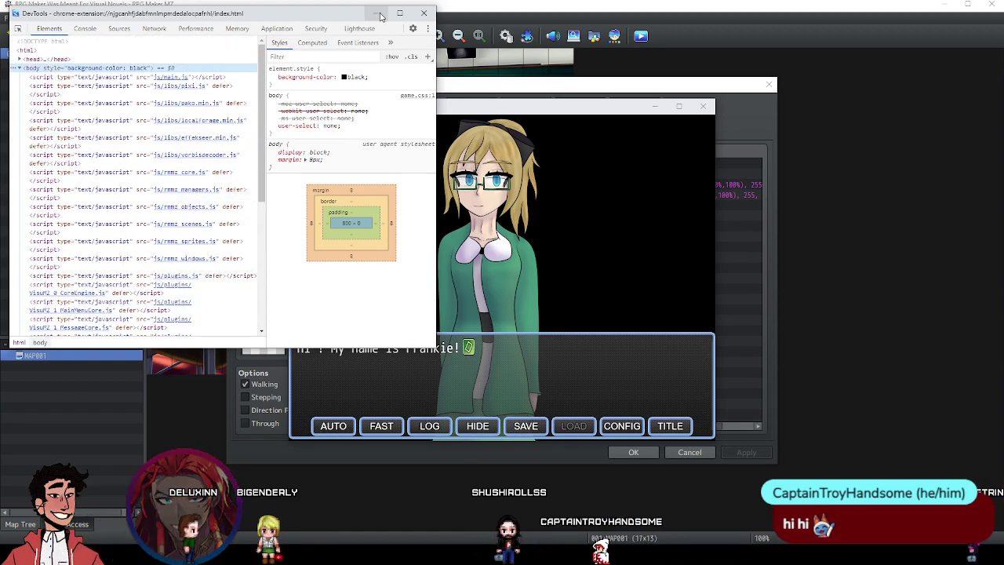
click(423, 13)
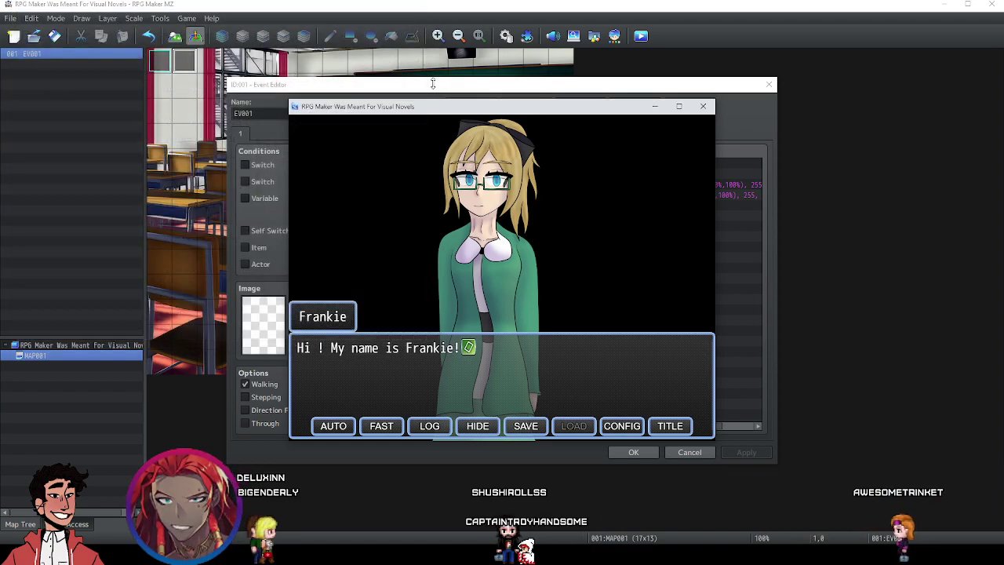
Advance the test through the narrator's and Frankie's lines, close the game window, and confirm EV001.
click(585, 300)
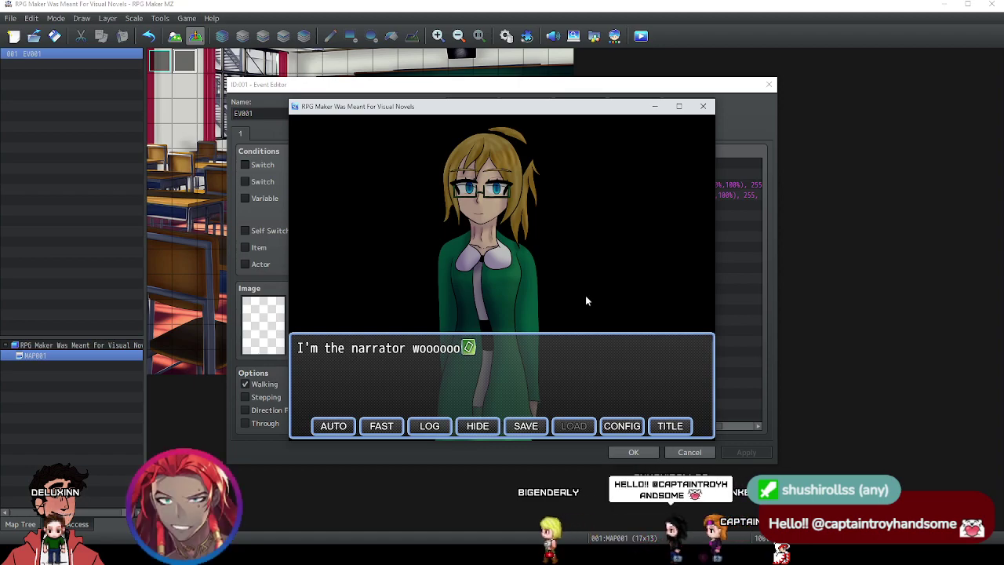
click(585, 298)
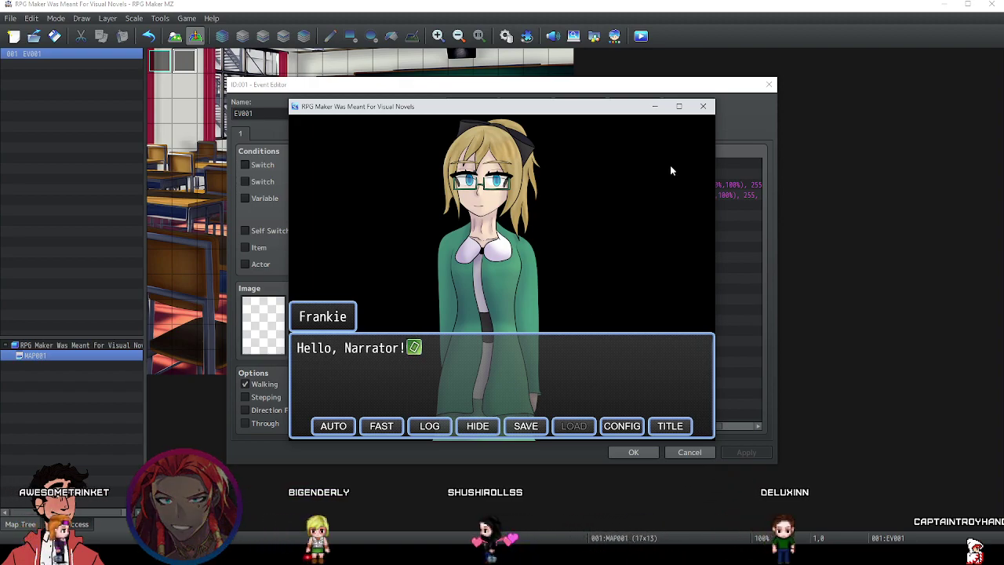
click(703, 105)
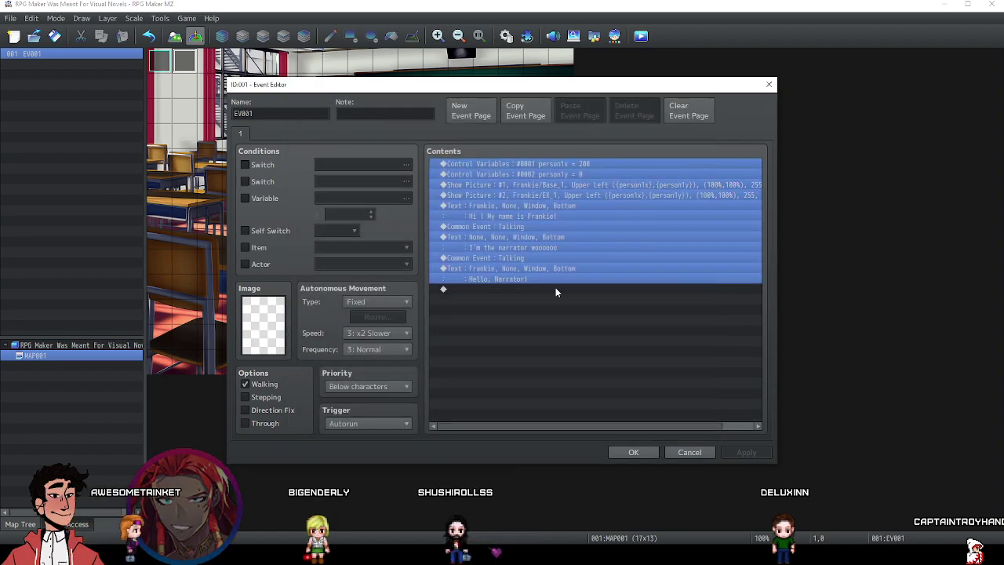
click(541, 289)
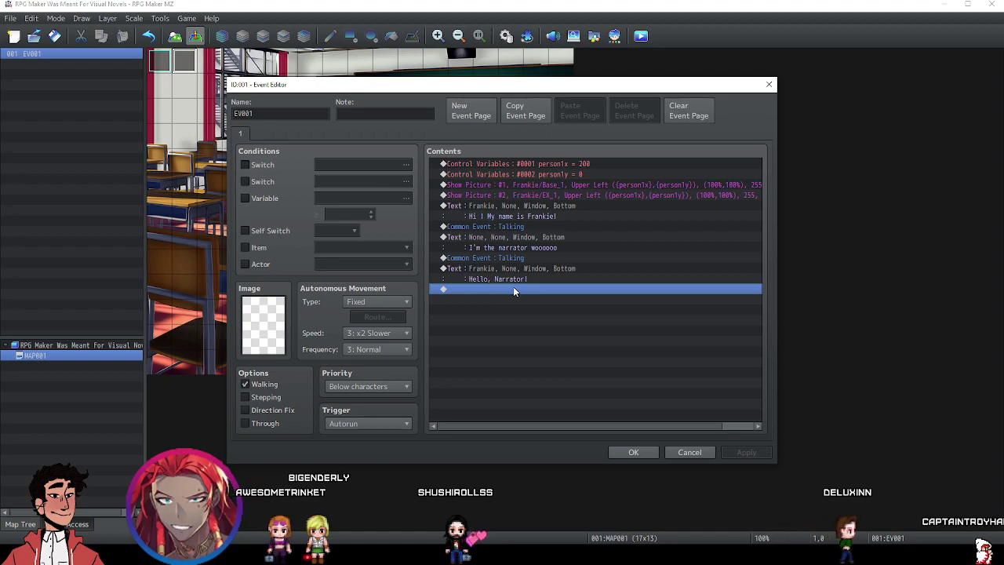
click(633, 452)
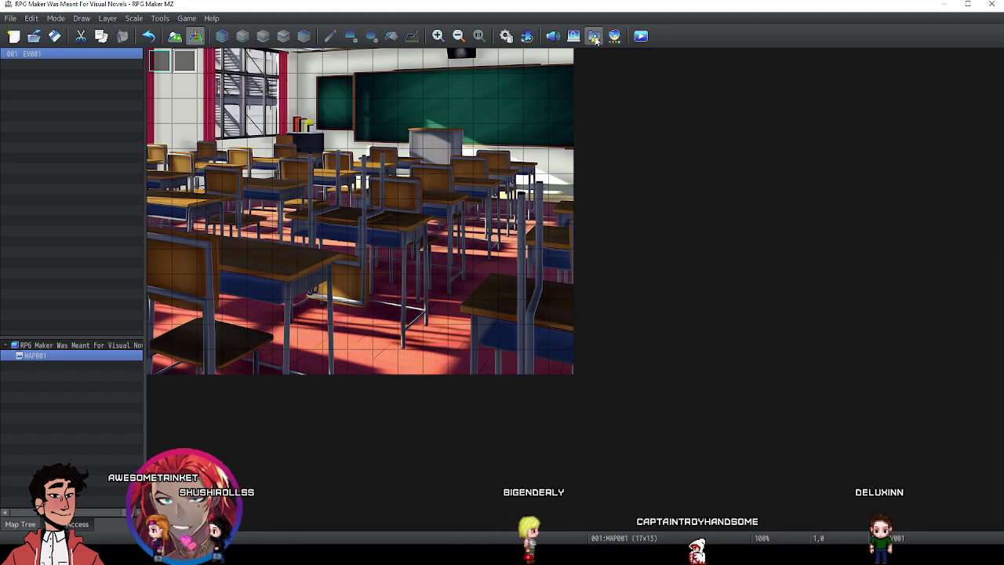
Open the Plugin Manager and bring up the plugin settings of VisuMZ_0_CoreEngine.
click(530, 35)
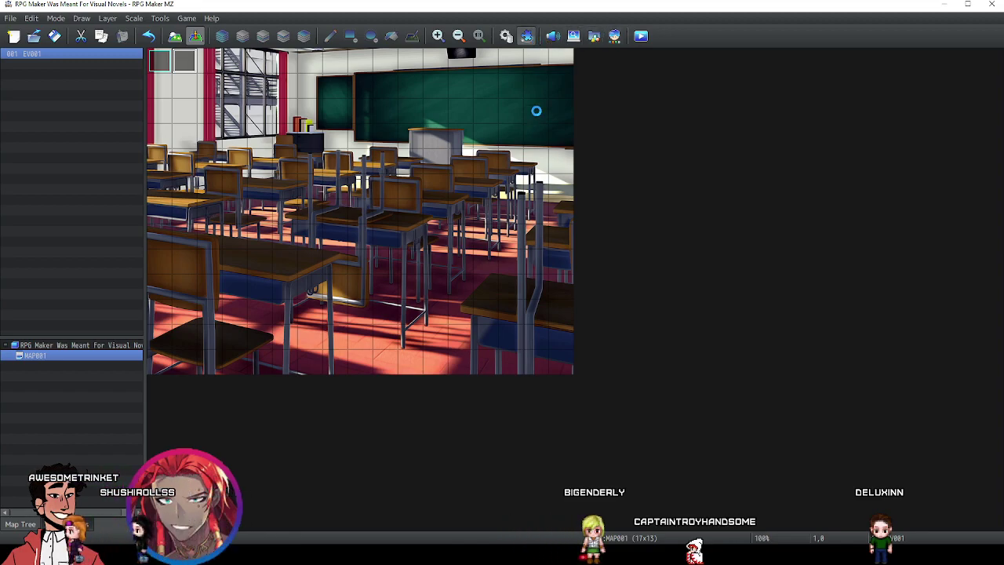
click(455, 247)
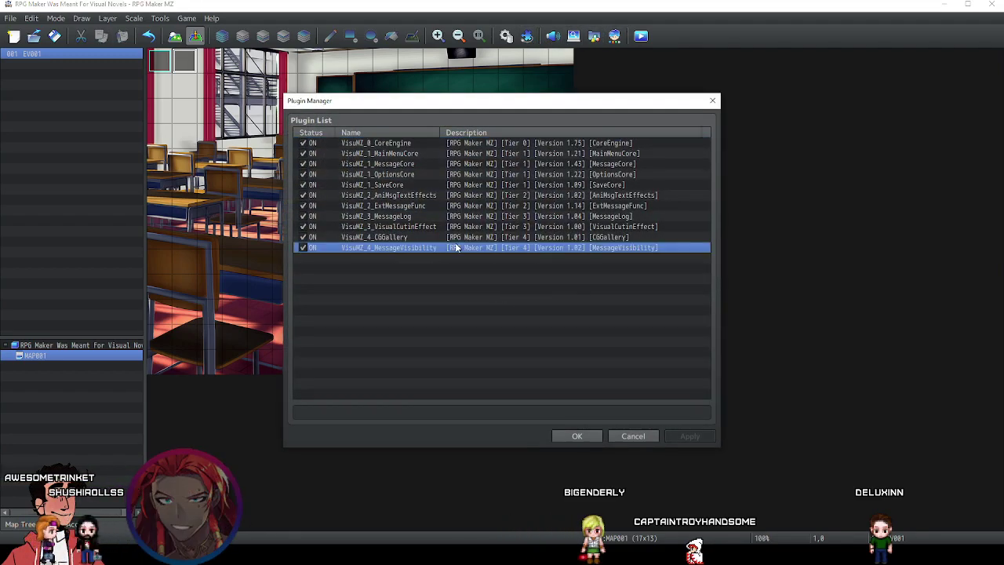
click(437, 163)
click(424, 145)
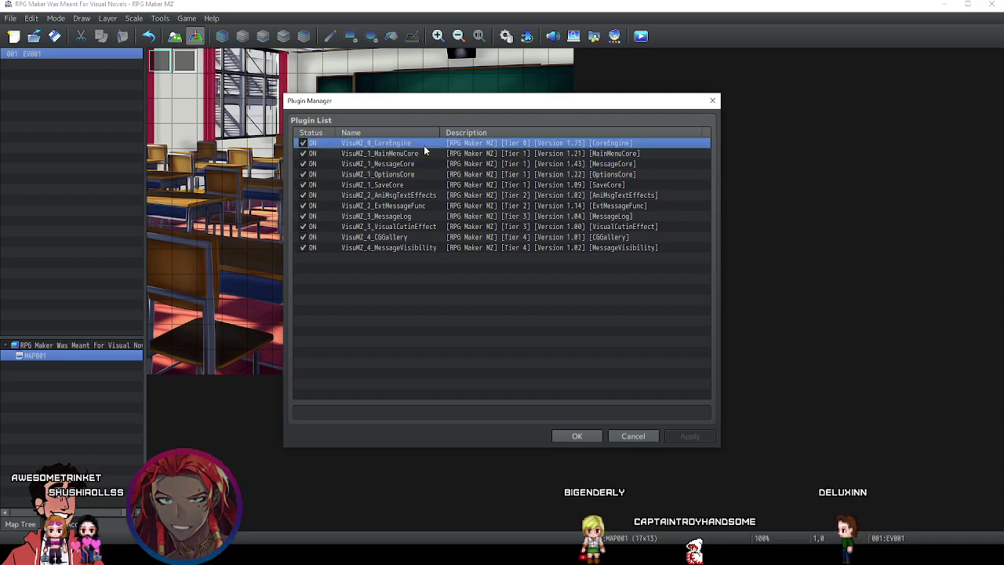
double_click(424, 149)
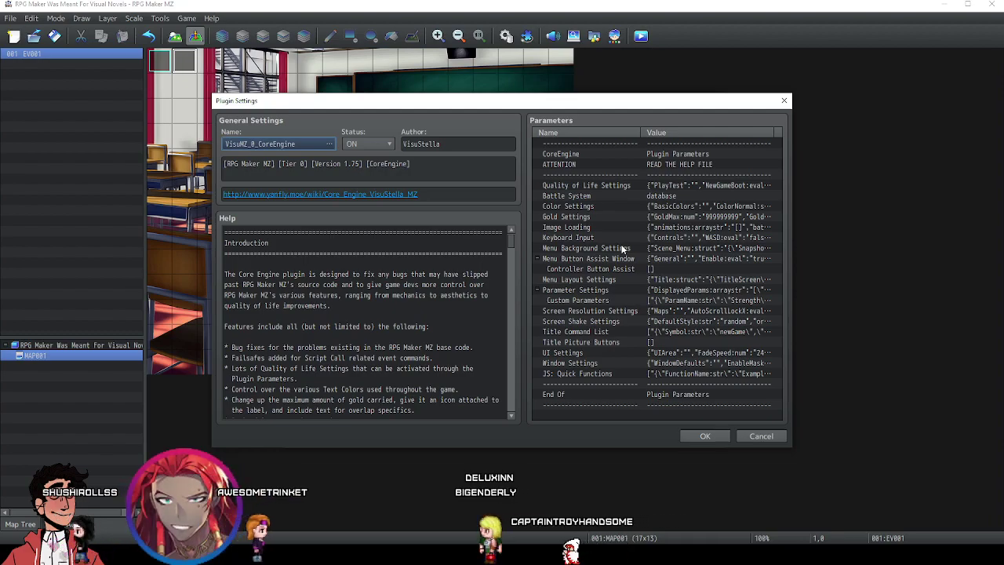
click(760, 436)
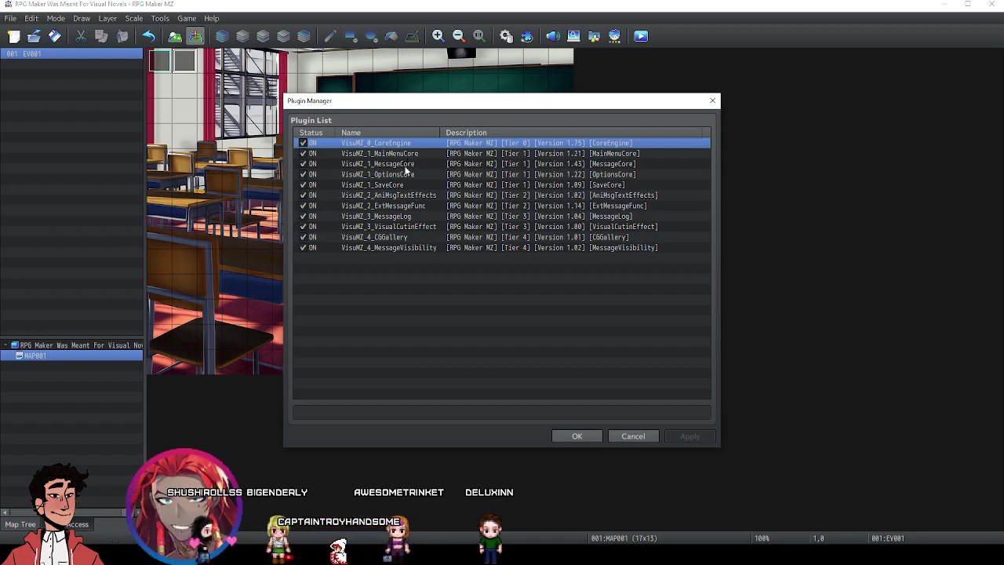
key(Return)
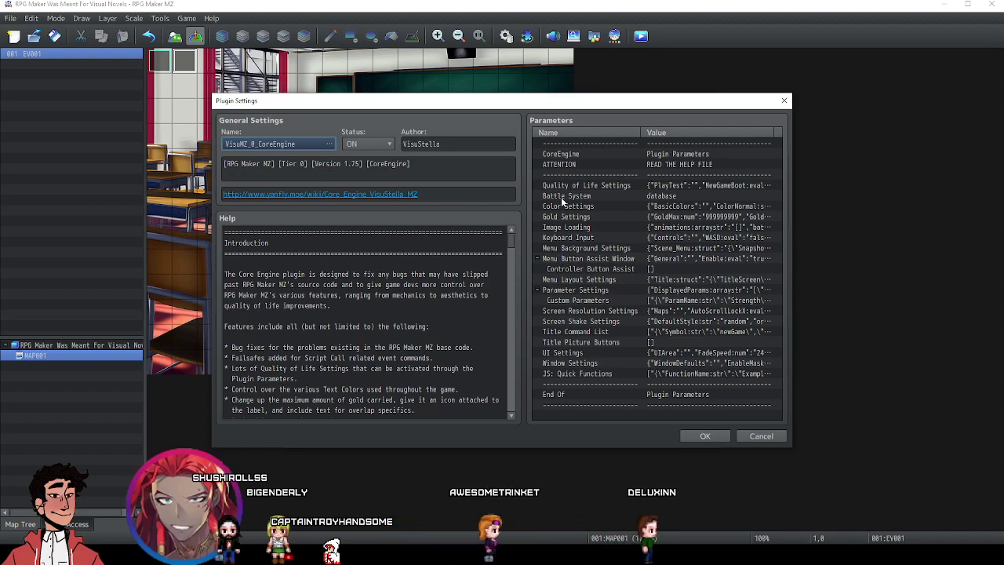
click(602, 185)
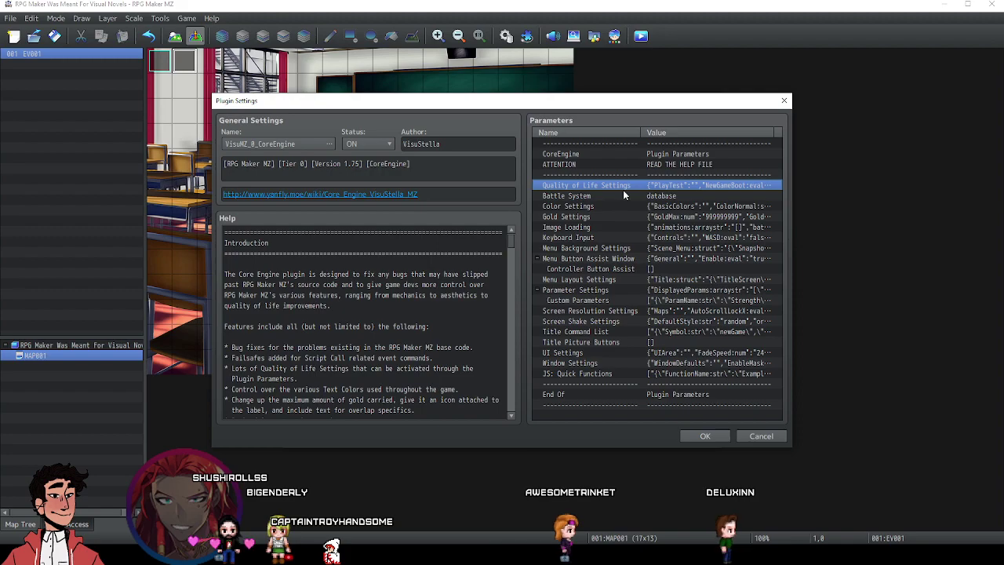
double_click(623, 195)
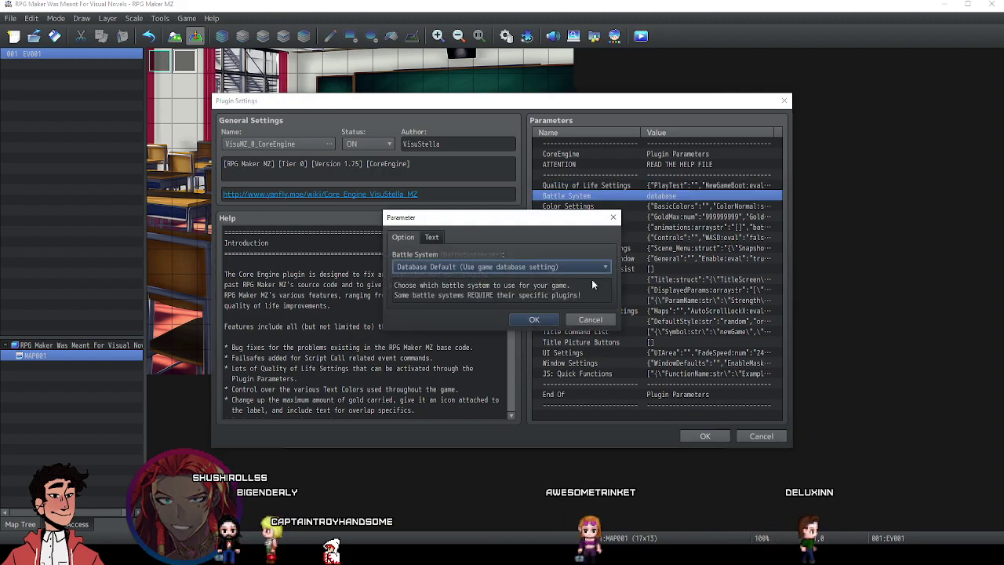
click(590, 319)
Set Open Console on Boot to Don't Open (false) in the CoreEngine Quality of Life Settings.
click(678, 185)
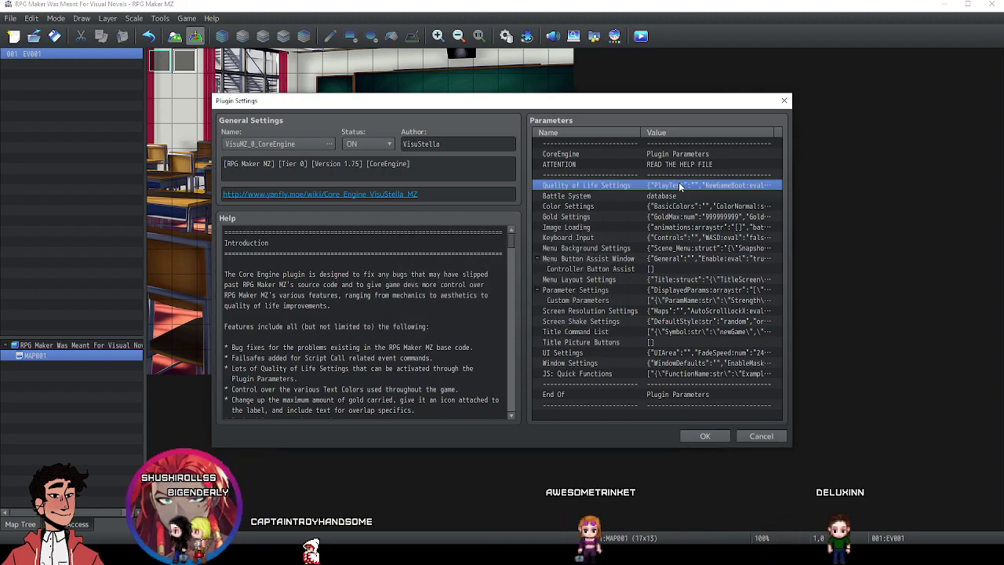
double_click(678, 184)
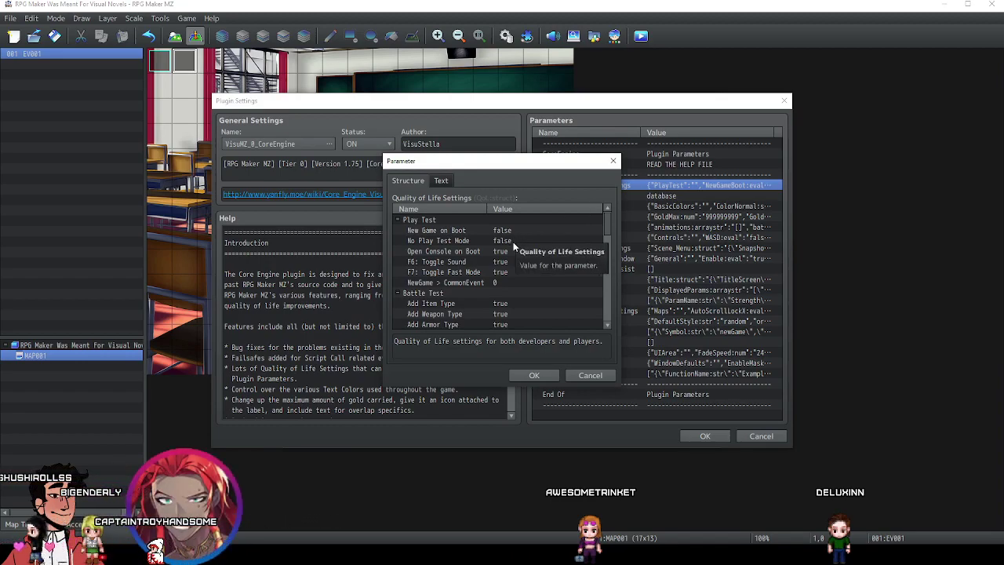
double_click(503, 254)
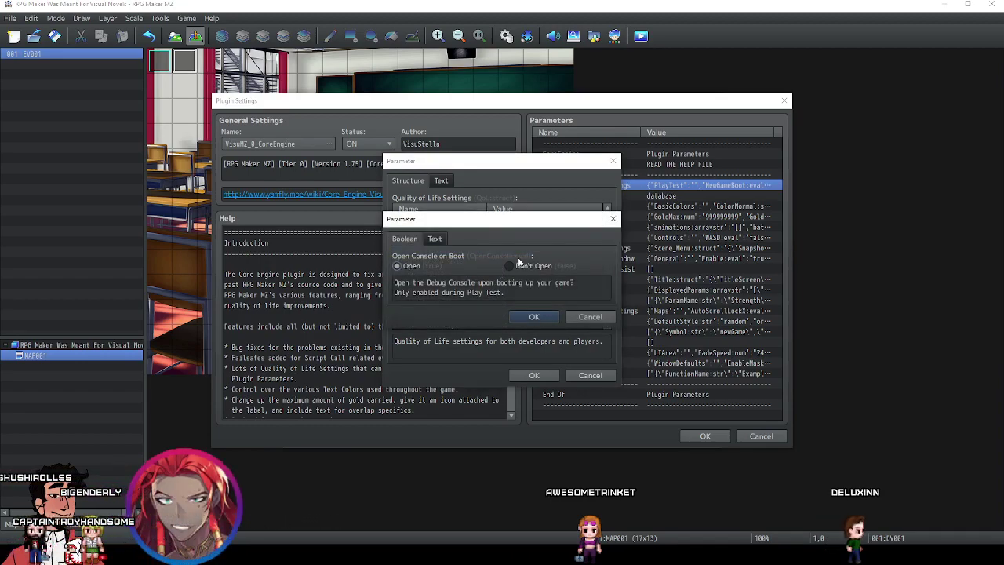
click(532, 317)
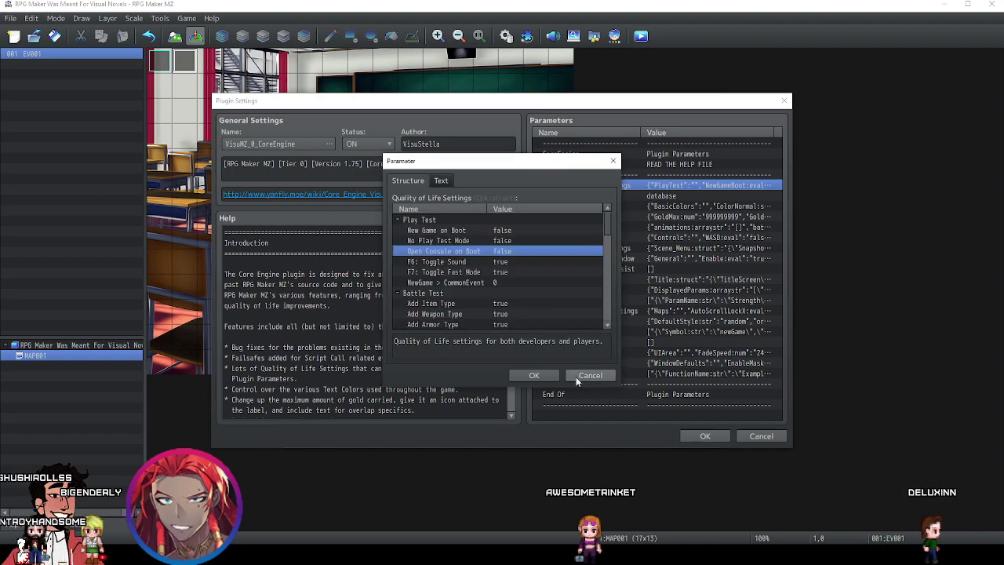
Review the remaining Quality of Life Settings, including New Game on Boot, and confirm the CoreEngine plugin settings.
scroll(543, 262, down, 6)
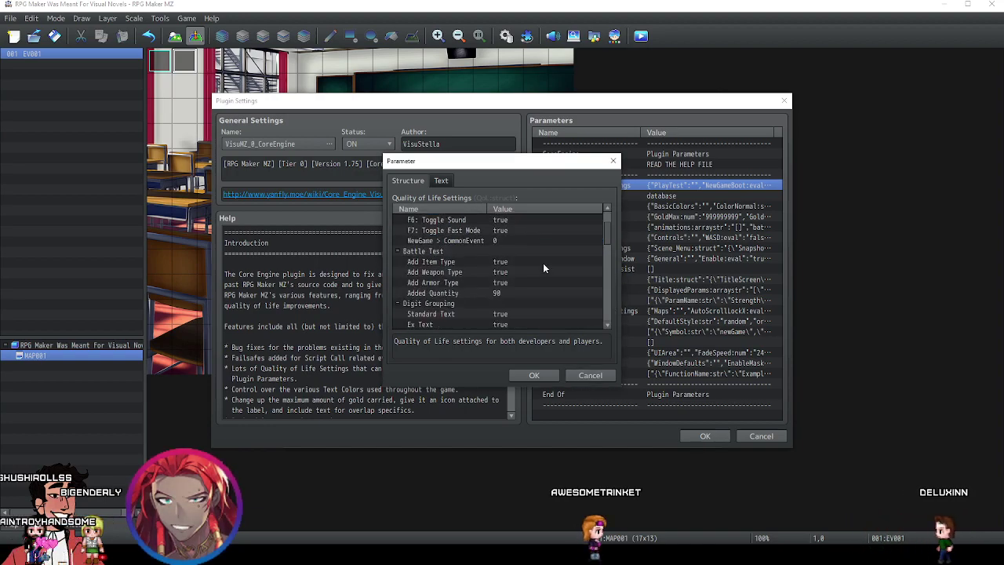
scroll(541, 265, down, 4)
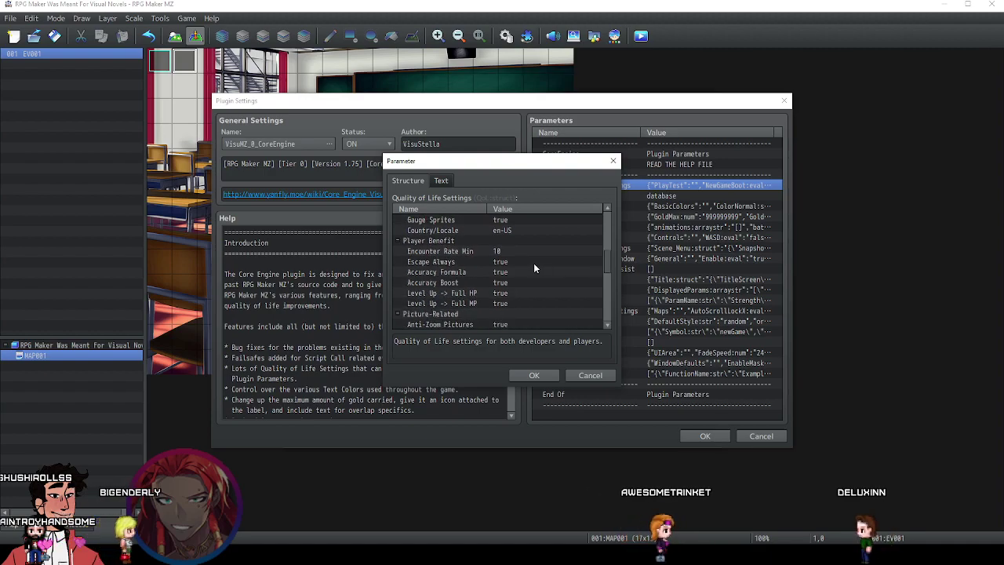
scroll(530, 269, down, 5)
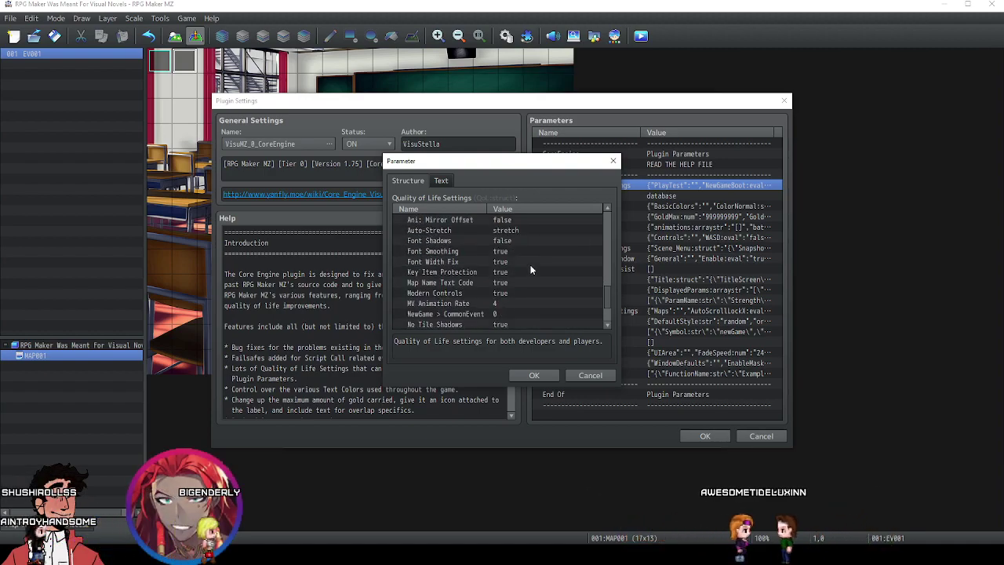
drag(607, 310, 612, 225)
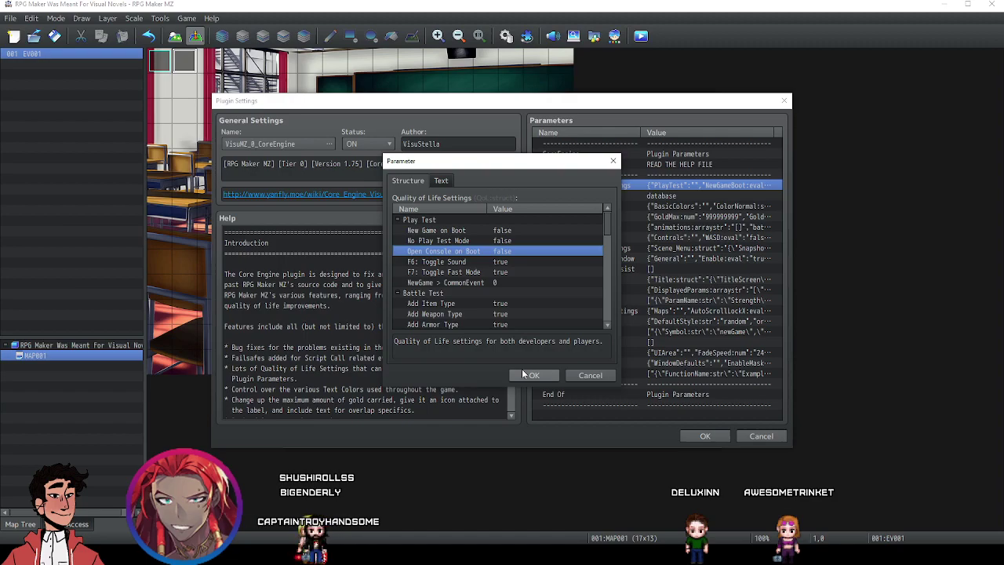
click(480, 230)
click(463, 240)
click(461, 235)
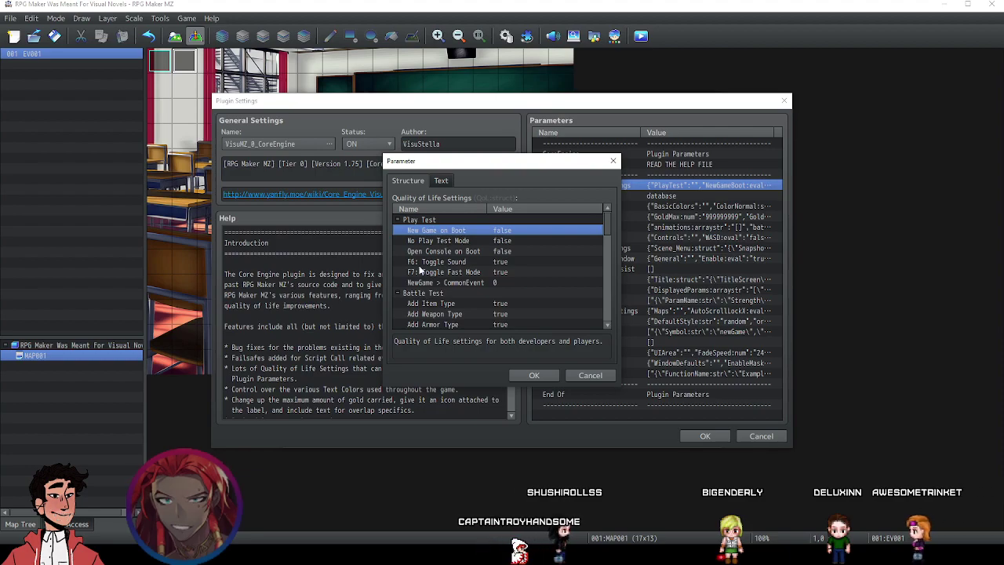
click(534, 376)
click(704, 436)
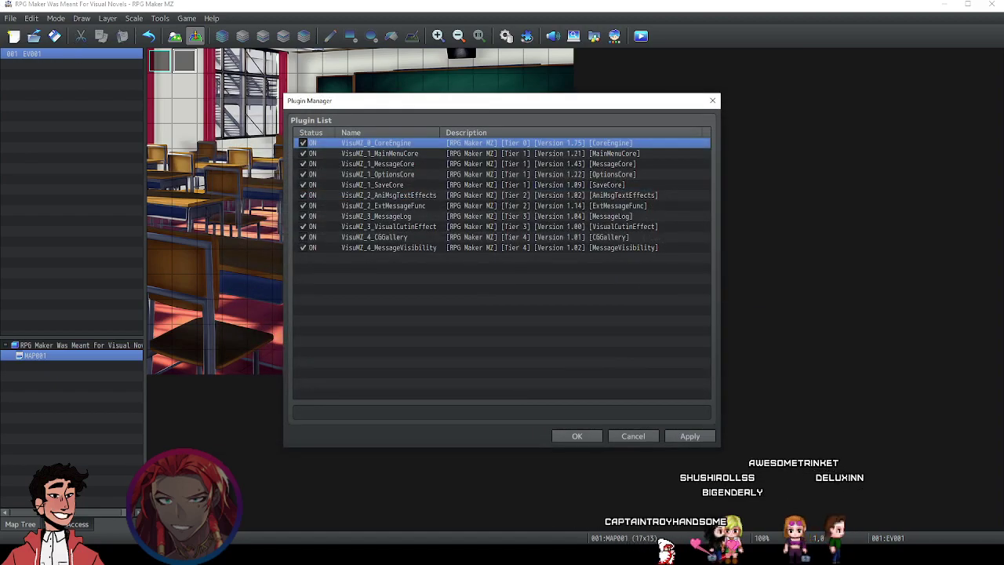
Confirm the Plugin Manager settings and open EV001 at the end of its event contents.
click(565, 434)
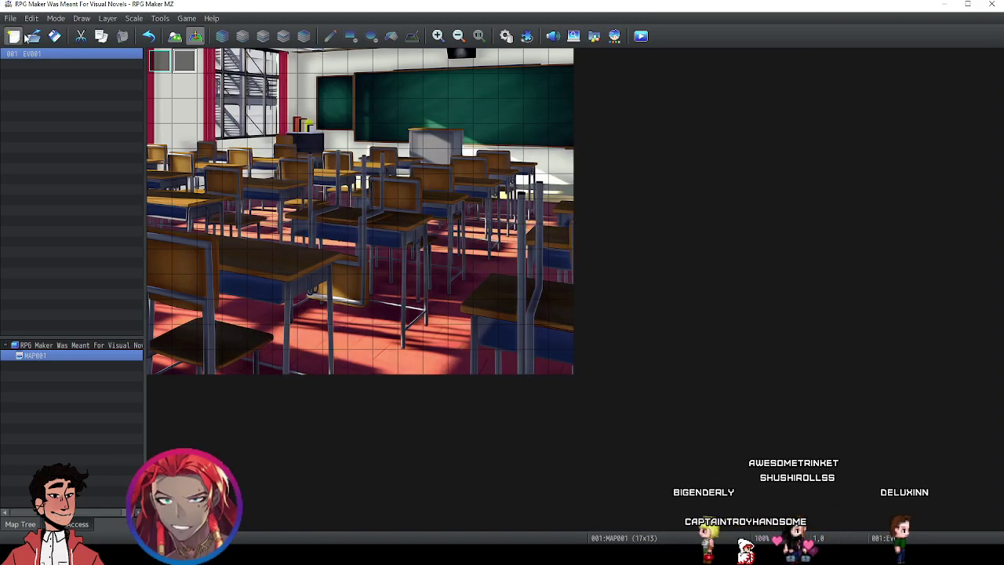
double_click(185, 69)
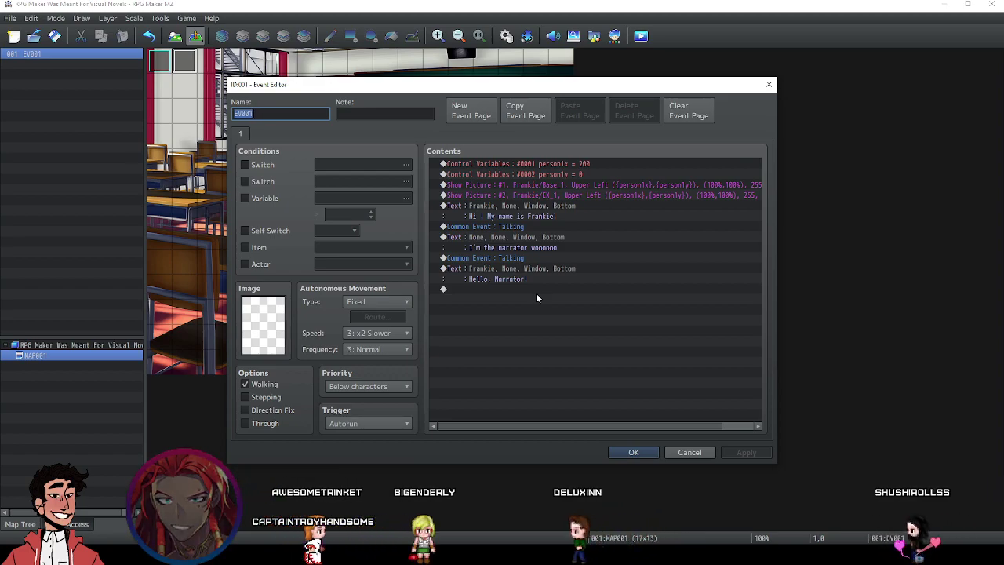
click(526, 289)
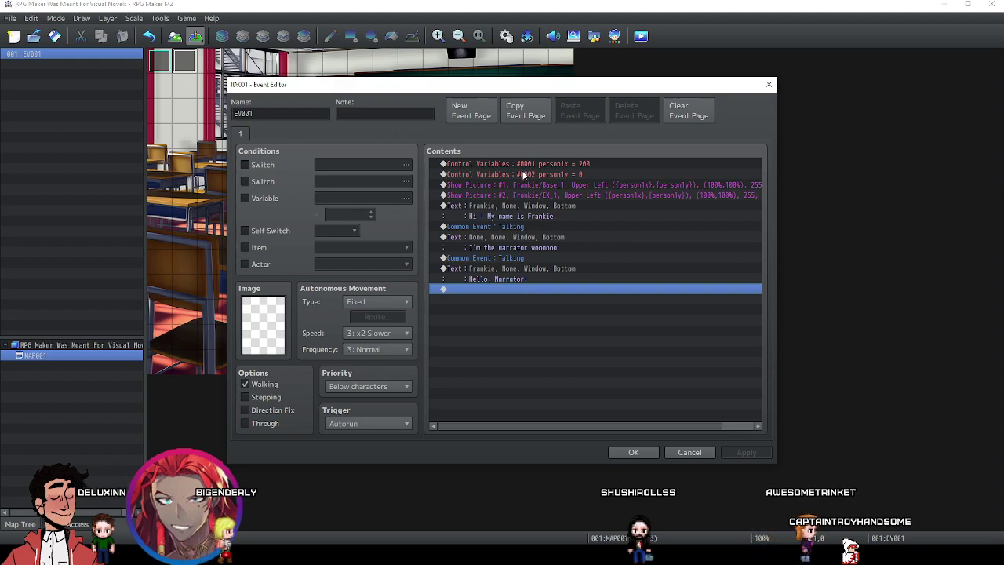
Duplicate the Show Picture #2 command with Frankie/EX_1 at the end of EV001's contents, after the "Hello, Narrator!" text.
click(530, 195)
key(ctrl+c)
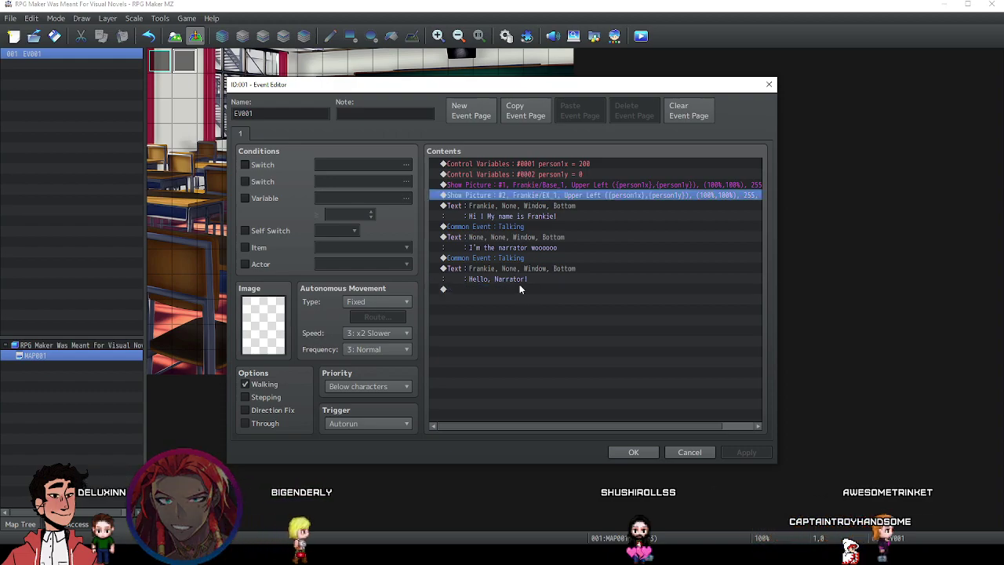
click(518, 287)
key(ctrl+v)
right_click(517, 290)
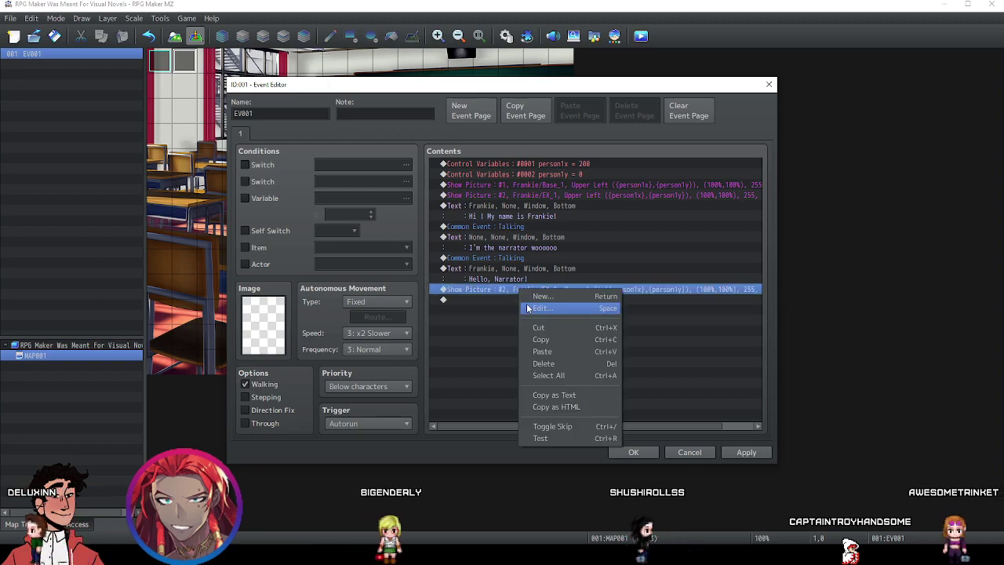
click(498, 292)
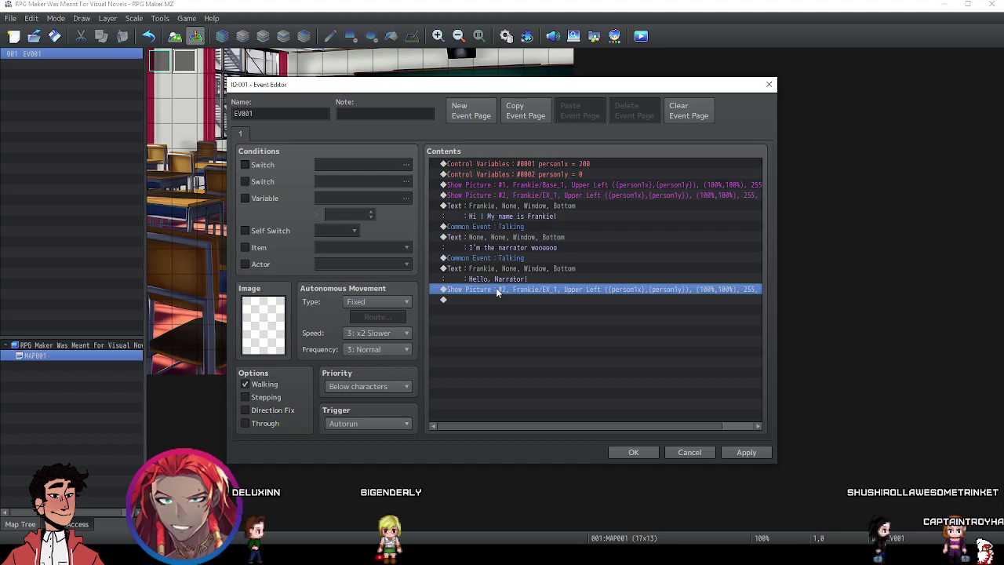
drag(496, 288, 495, 267)
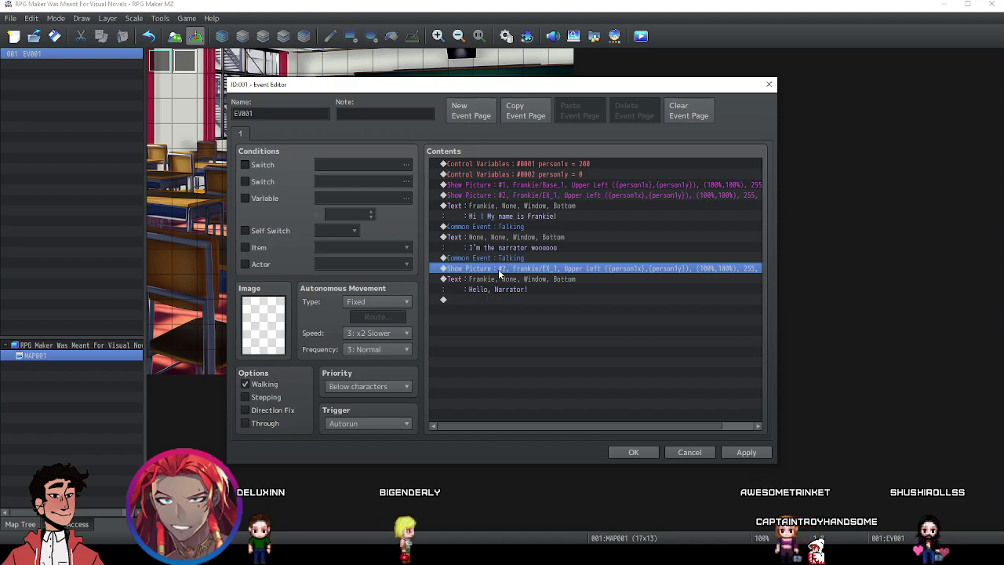
ctrl+click(501, 290)
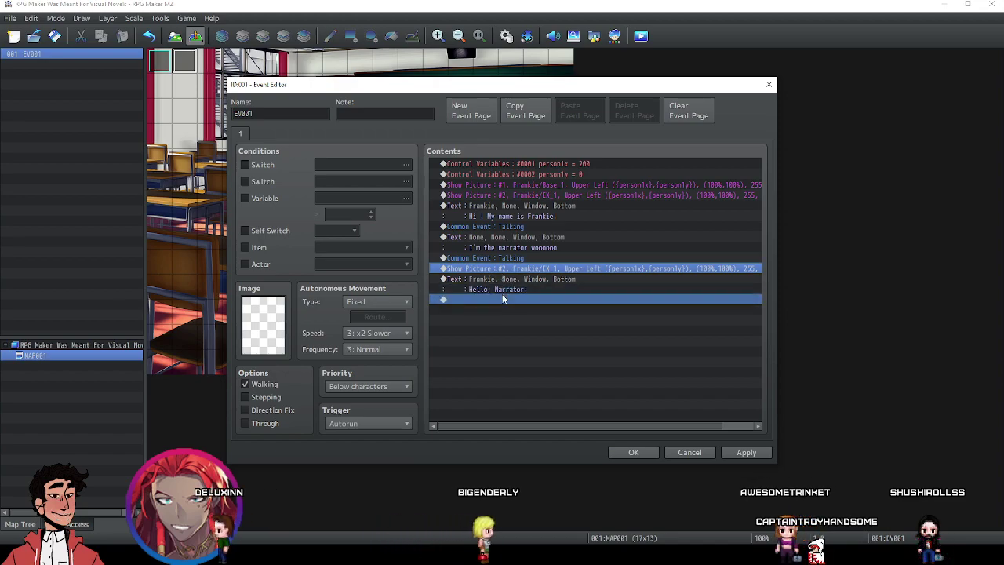
key(ctrl+z)
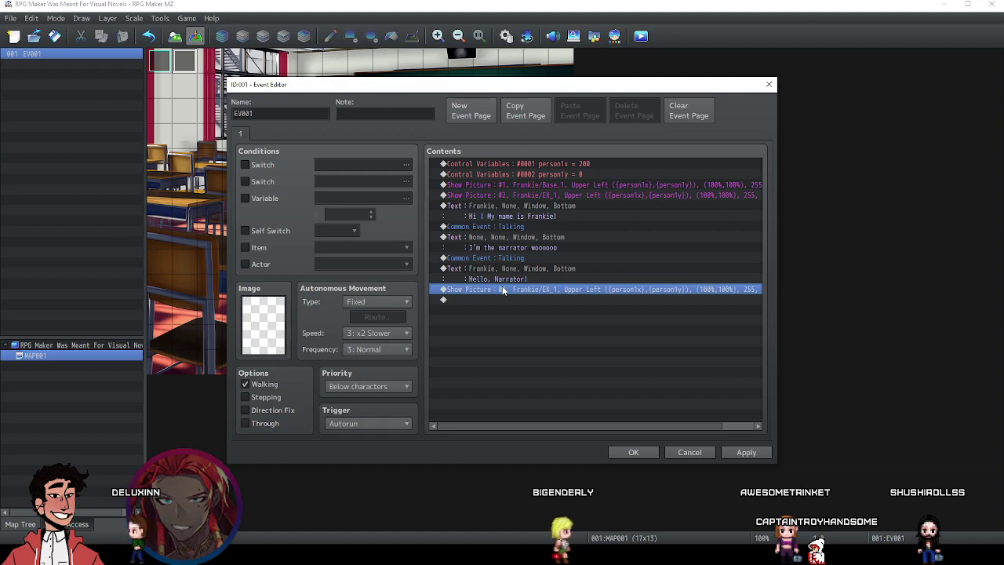
Move the duplicated Show Picture #2 command up to directly after the narrator's line, before the second Talking common event.
drag(502, 287, 502, 271)
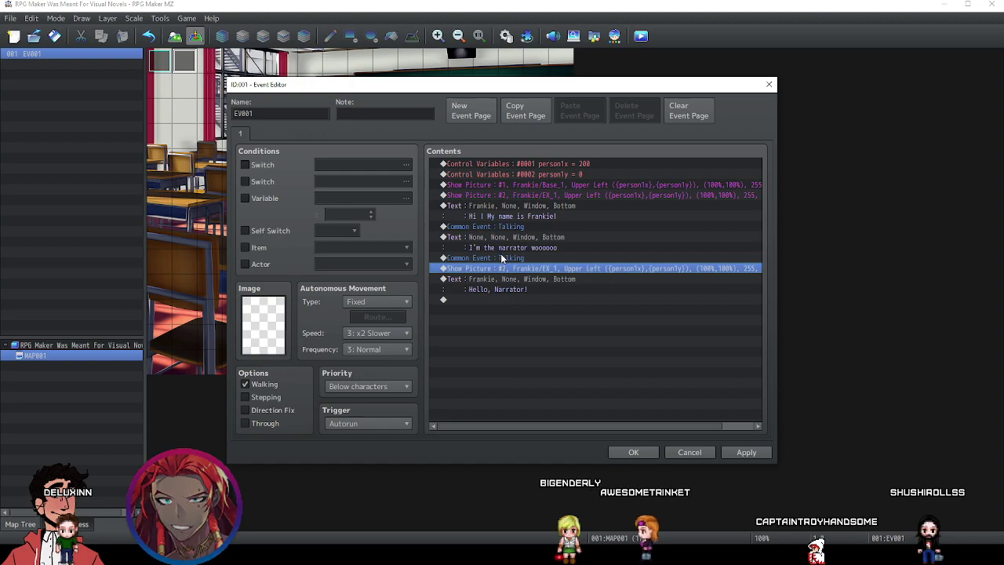
drag(501, 266, 500, 257)
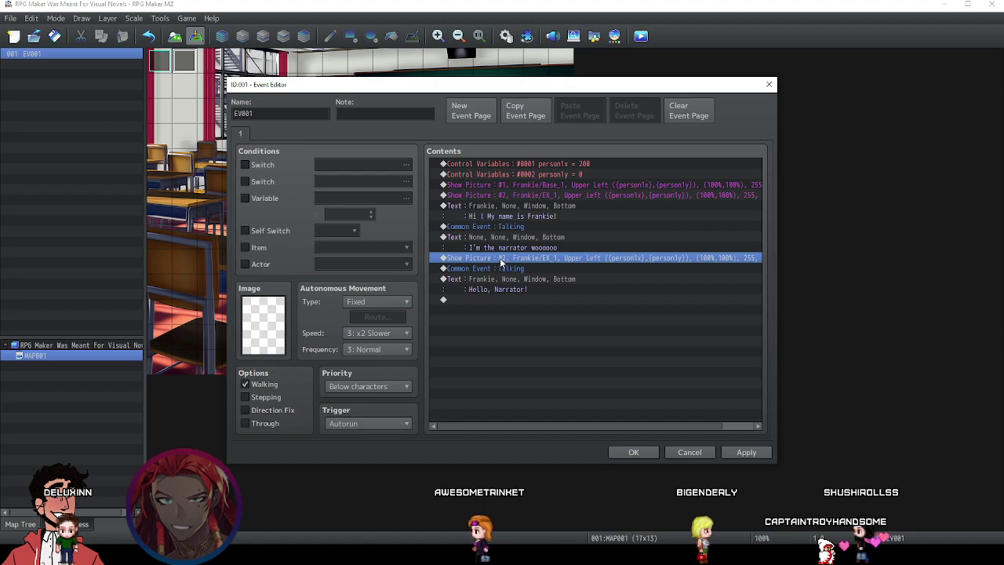
Open the duplicated Show Picture #2 command after the narrator's line for editing.
right_click(499, 257)
click(513, 277)
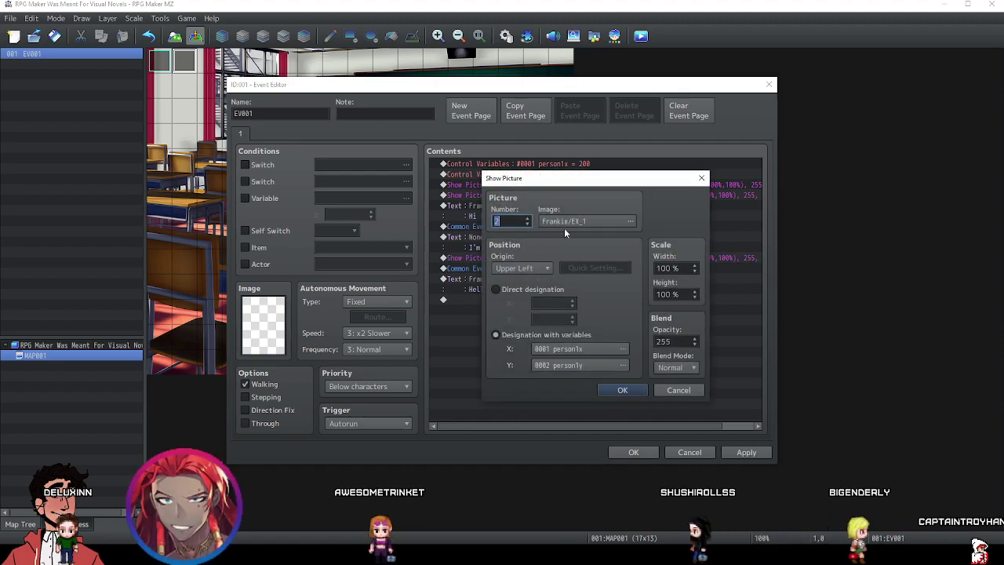
Set the image of the second picture #2 Show Picture command to Frankie/EX_4 after previewing the expressions, and apply the event changes.
click(567, 223)
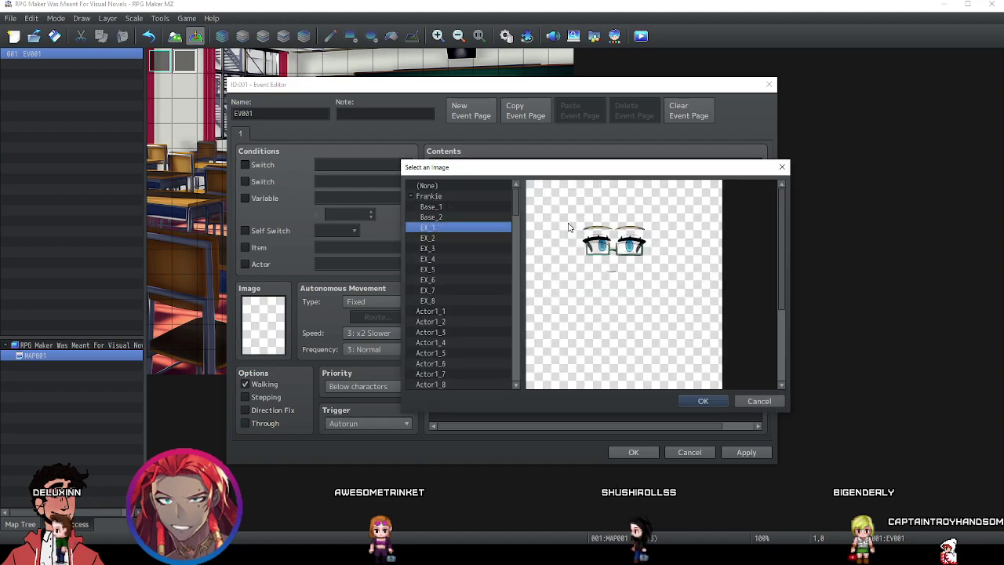
click(476, 237)
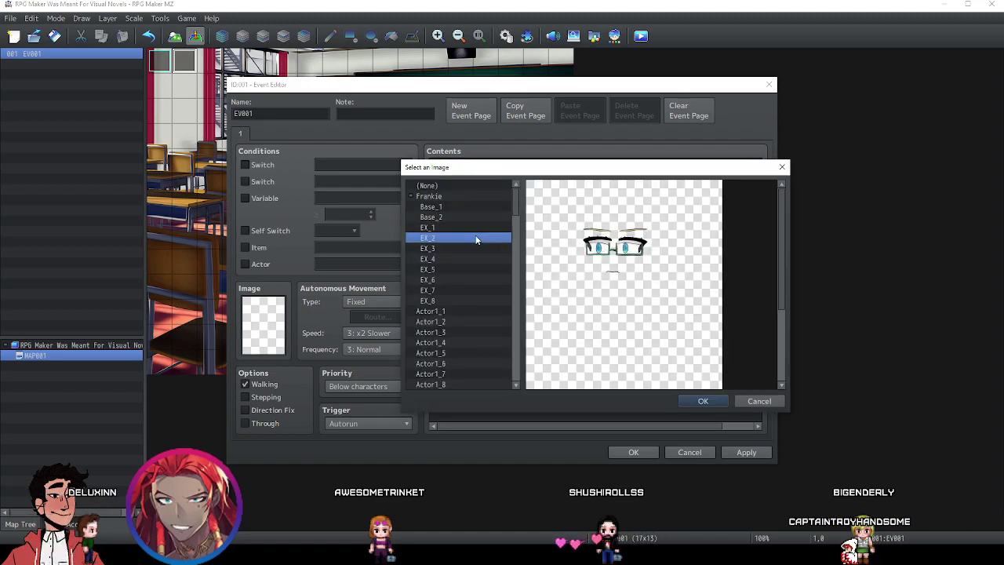
key(Down)
key(Down)
key(Down)
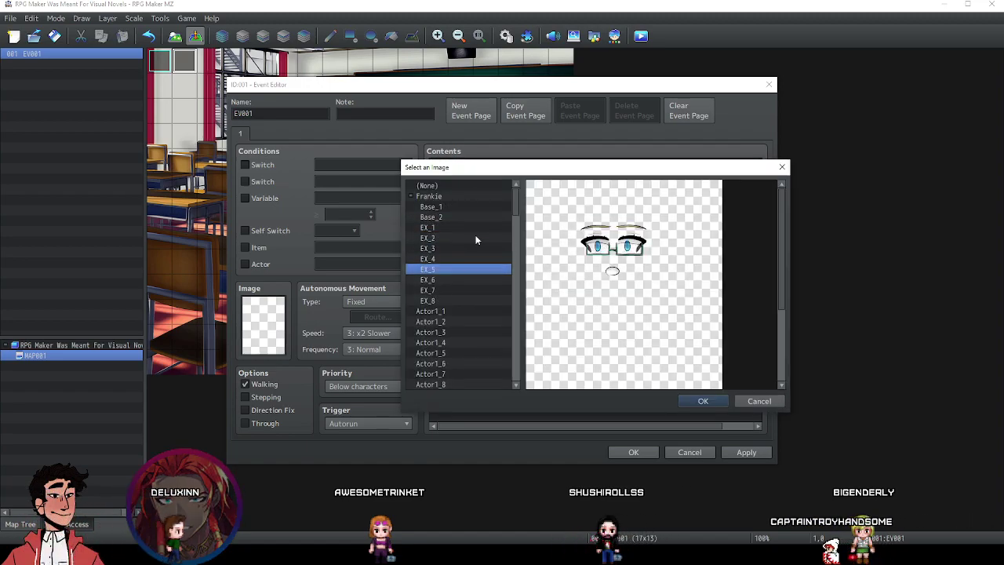
key(Down)
key(Down)
key(Down)
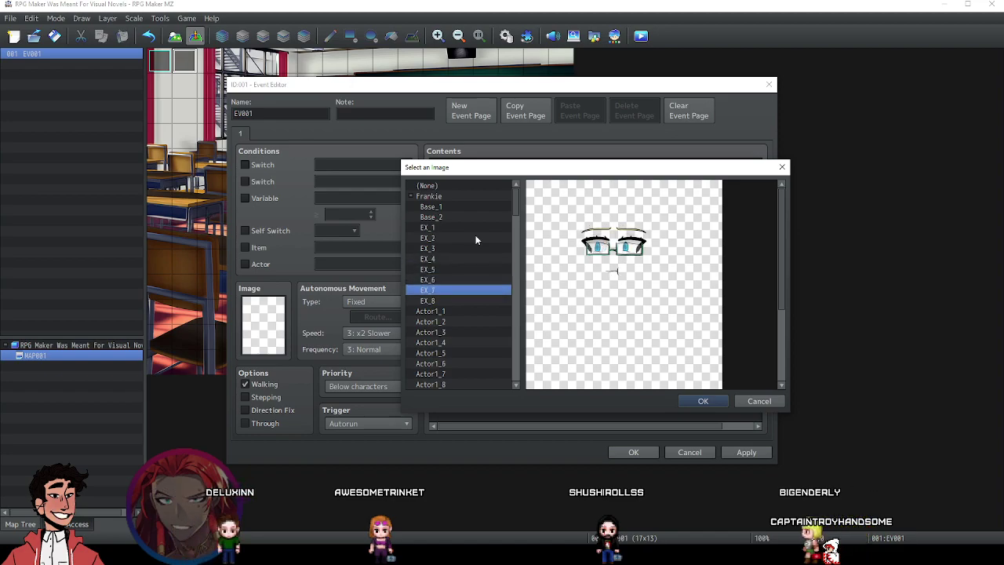
key(Up)
key(Up)
key(Up)
key(Up)
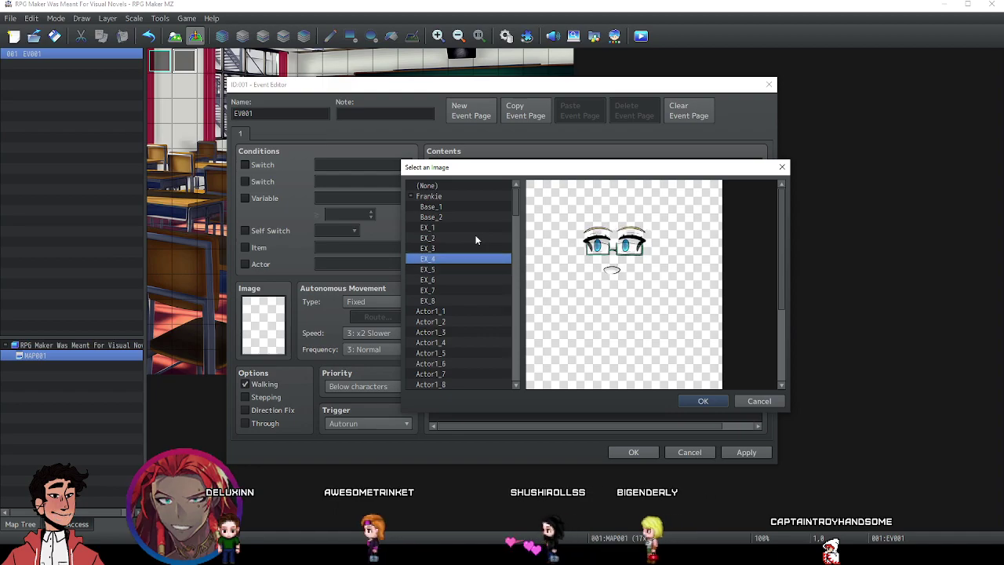
click(703, 401)
click(621, 388)
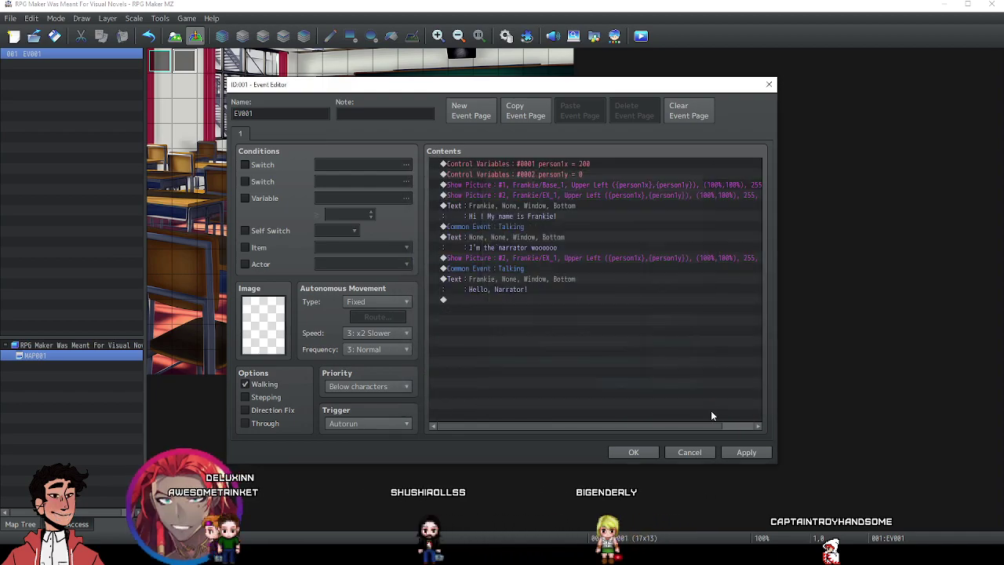
click(757, 452)
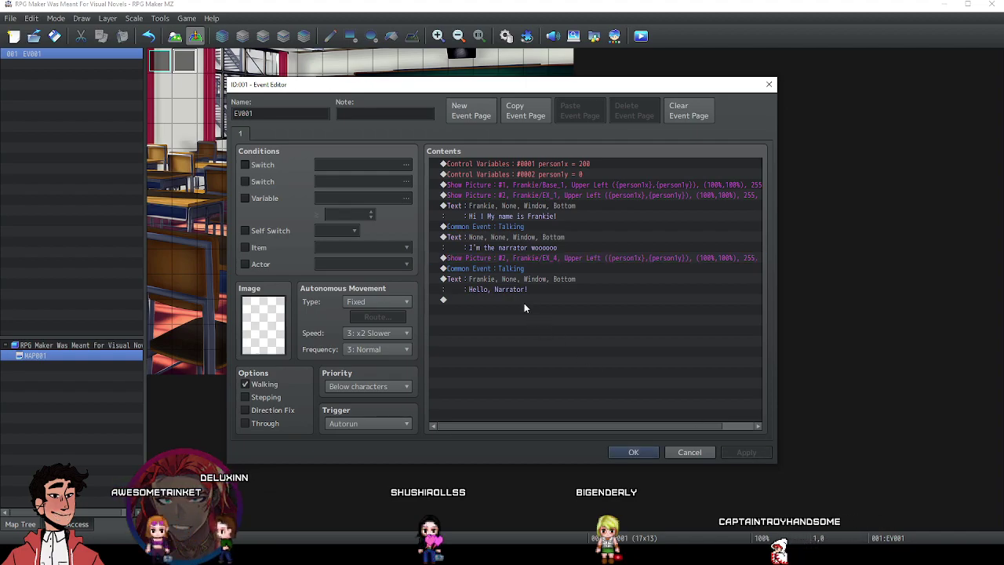
Test all of the event's commands, advance through the dialogue to "Hello, Narrator!", and close the test window.
drag(519, 288, 511, 248)
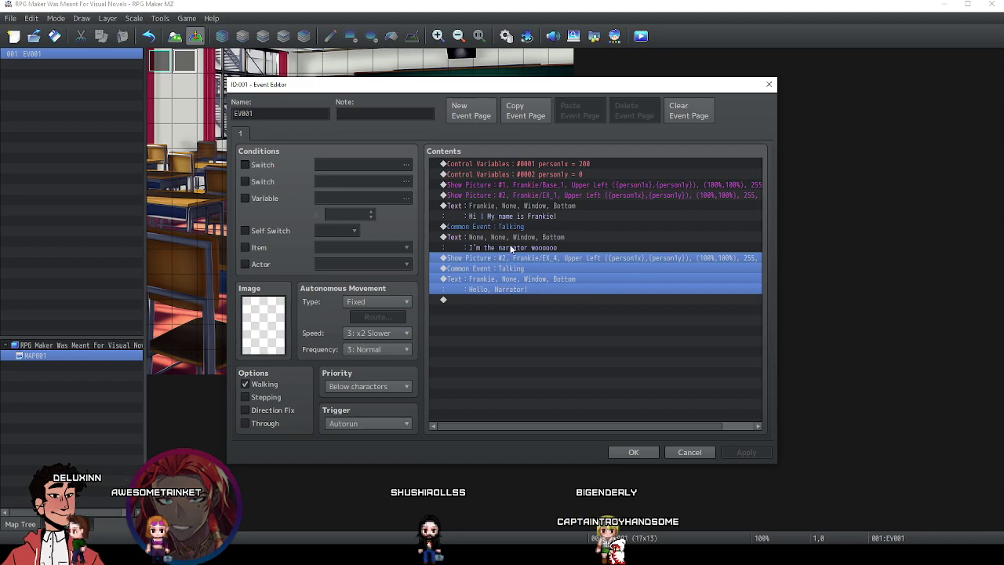
key(ctrl+a)
right_click(511, 247)
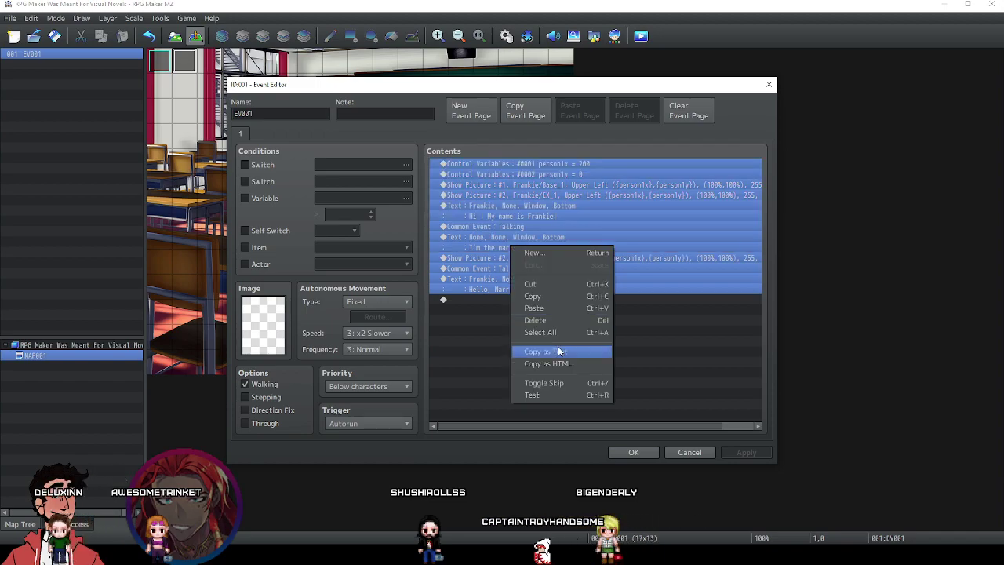
click(555, 387)
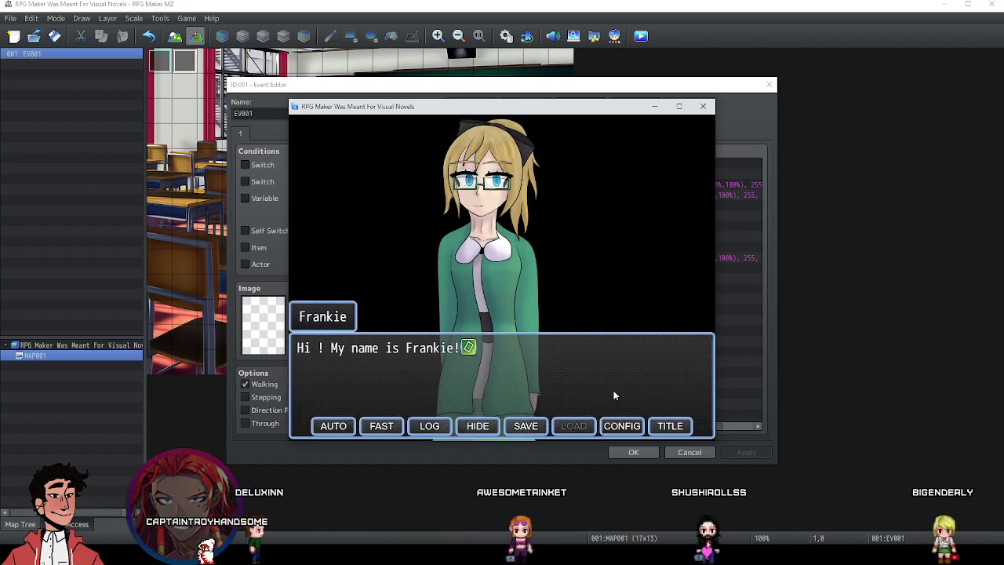
click(611, 385)
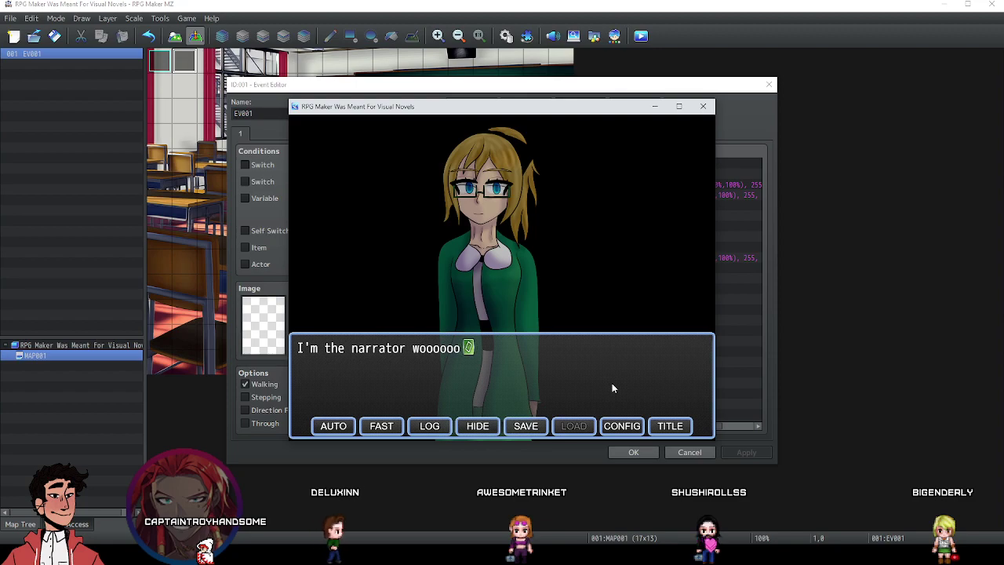
click(612, 387)
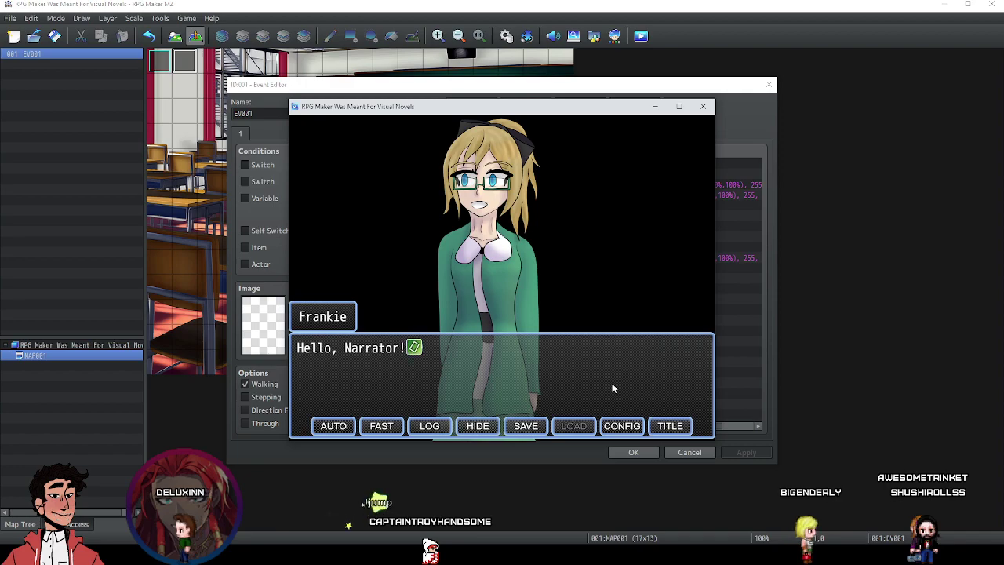
click(703, 108)
click(511, 301)
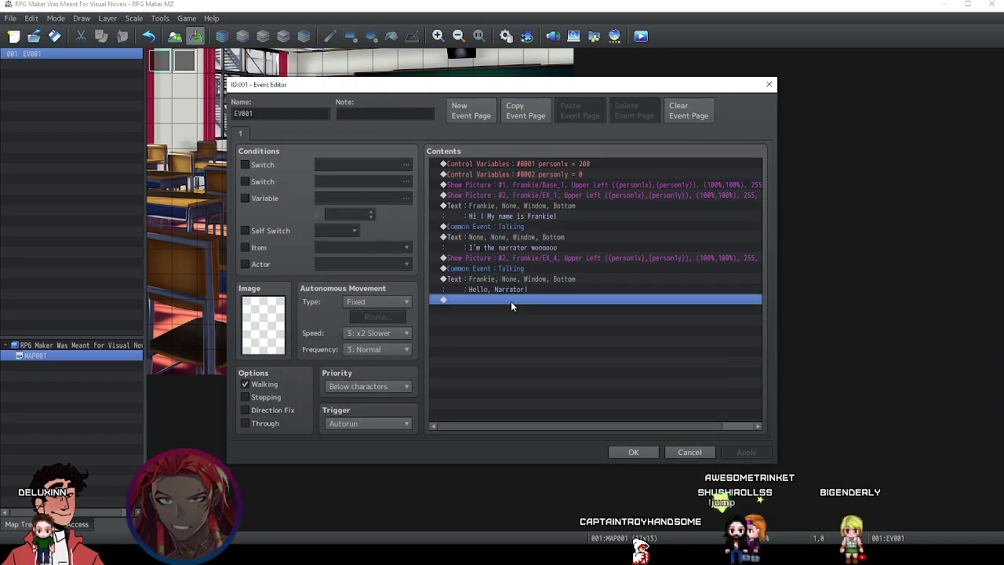
double_click(511, 301)
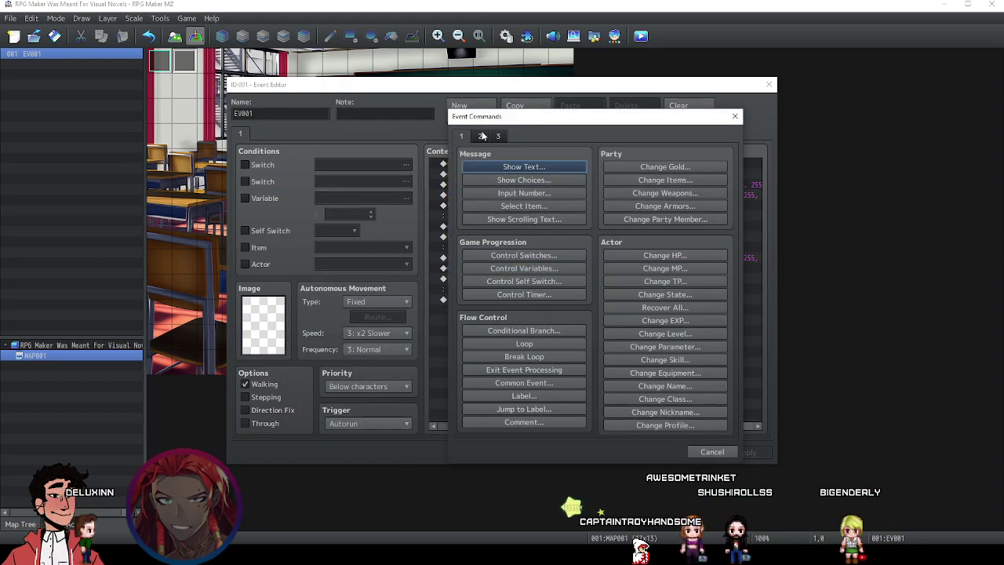
click(702, 453)
click(577, 259)
click(560, 217)
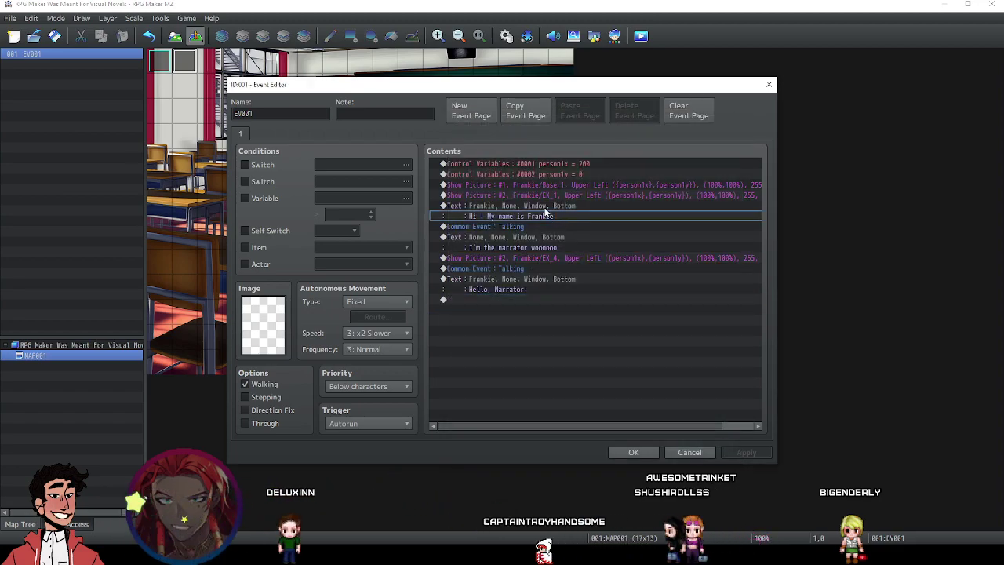
click(542, 205)
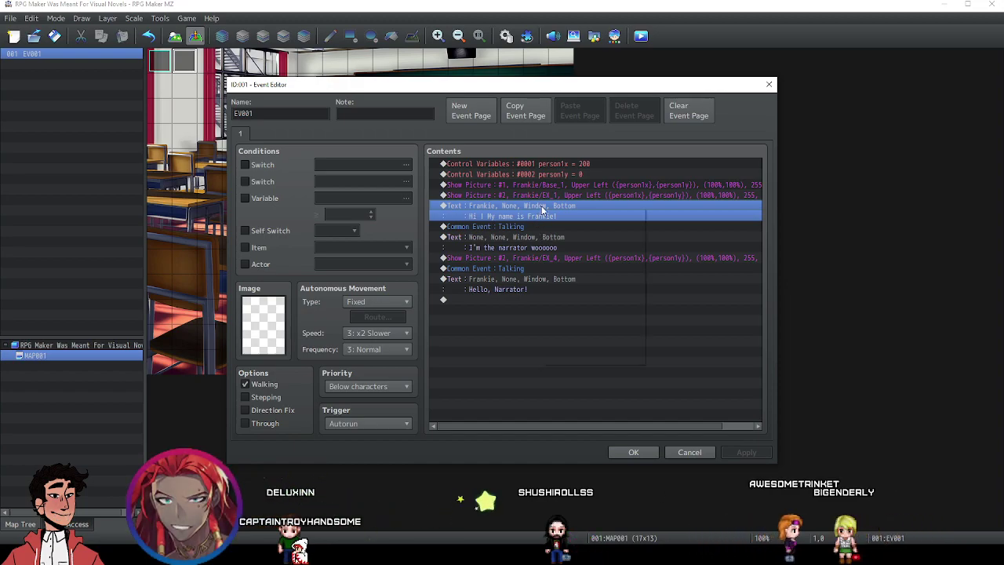
right_click(541, 205)
click(553, 225)
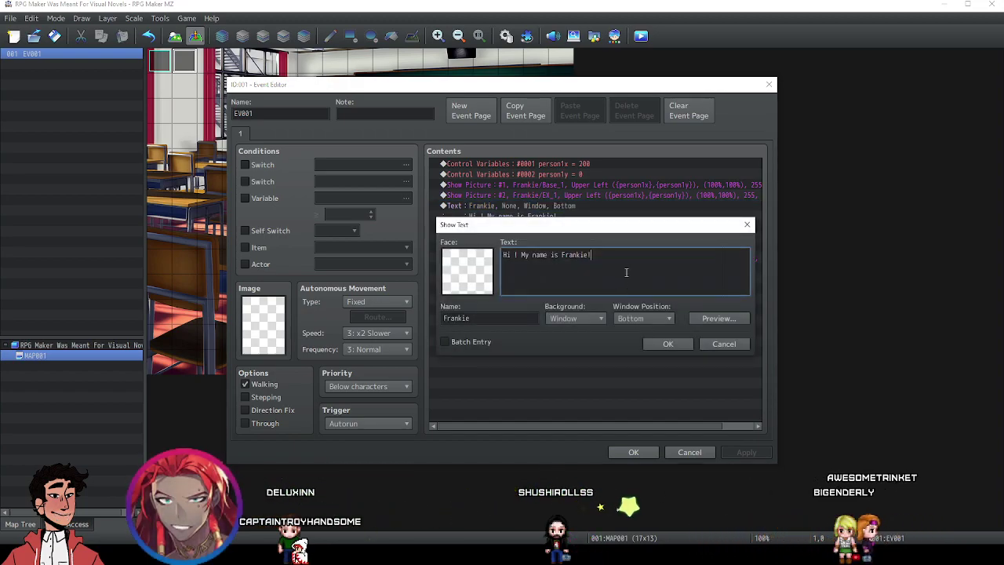
click(720, 344)
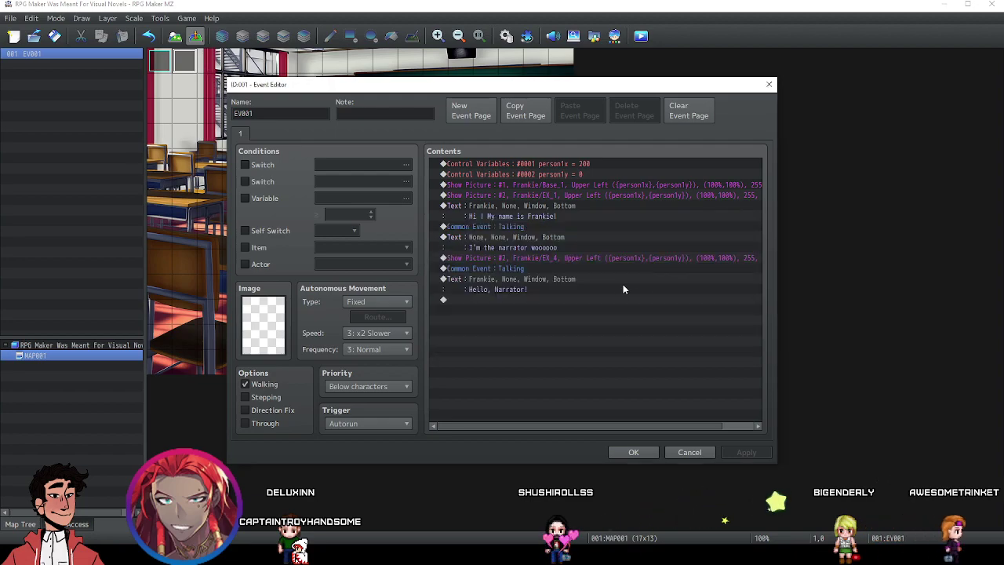
click(568, 300)
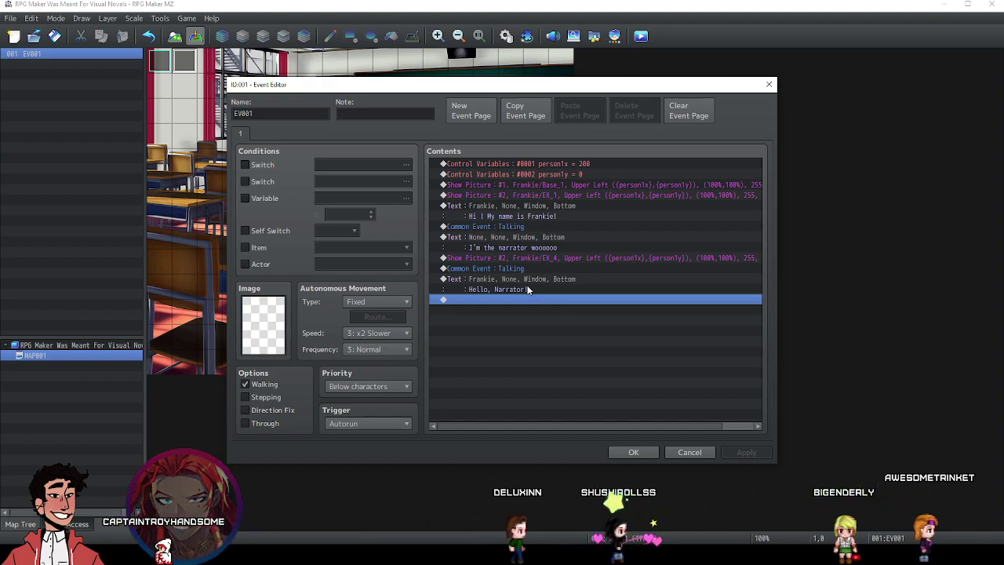
Duplicate the Show Picture command for Frankie/EX_4 onto the empty line at the end of the event.
click(513, 258)
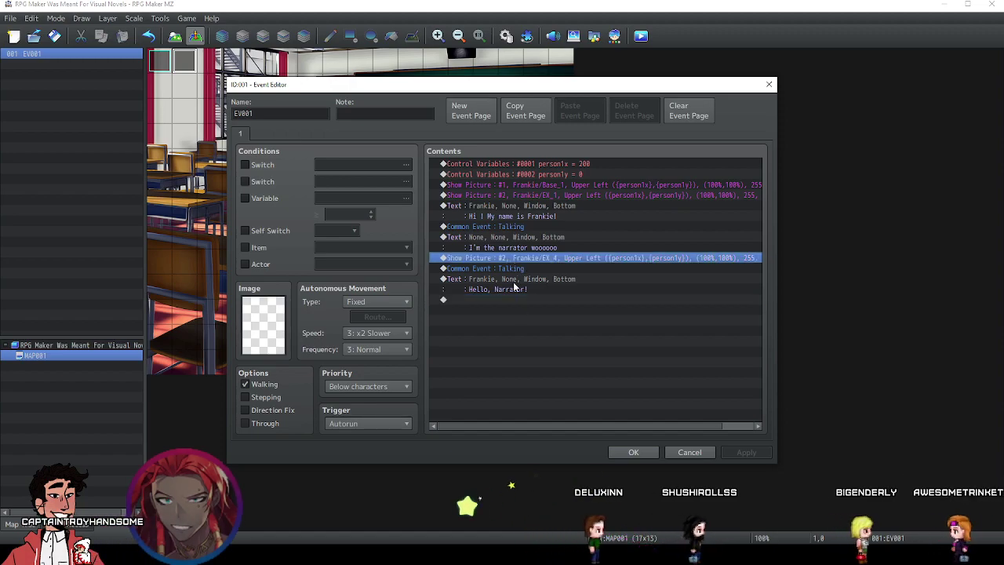
click(513, 300)
key(ctrl+v)
Change the duplicated Show Picture command to picture number 1 with image Frankie/Base_2, and apply the event changes.
right_click(518, 302)
click(535, 317)
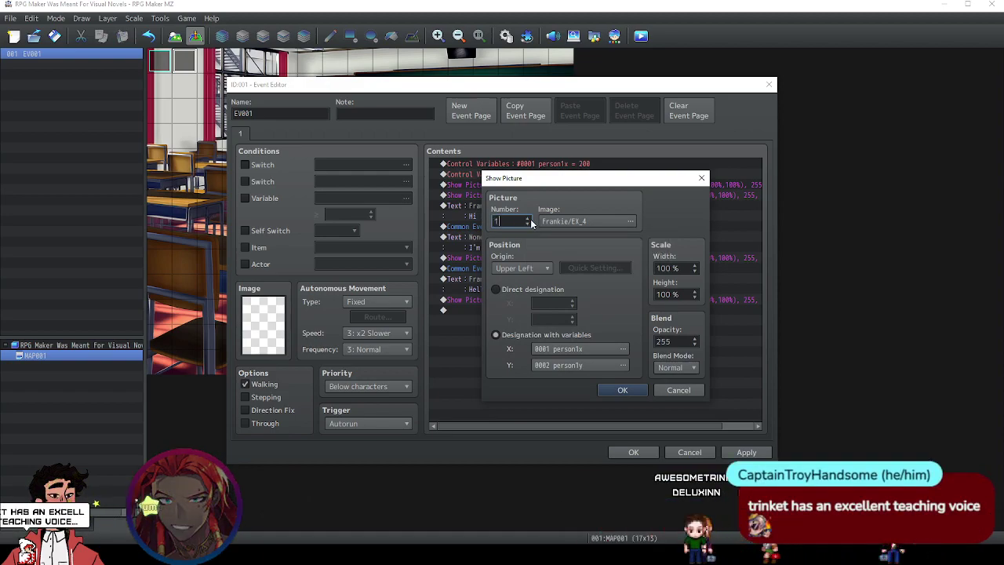
click(566, 224)
click(470, 217)
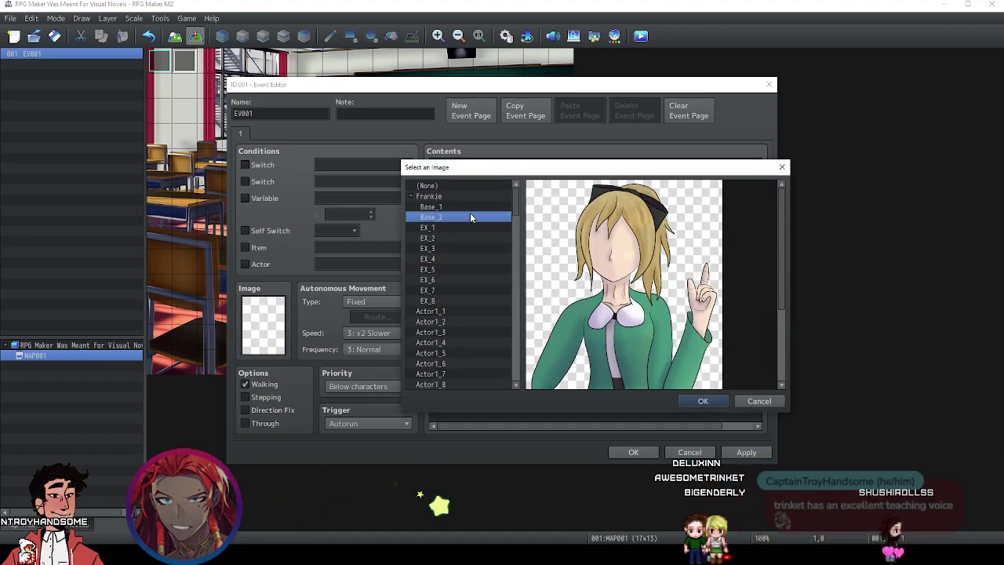
click(700, 400)
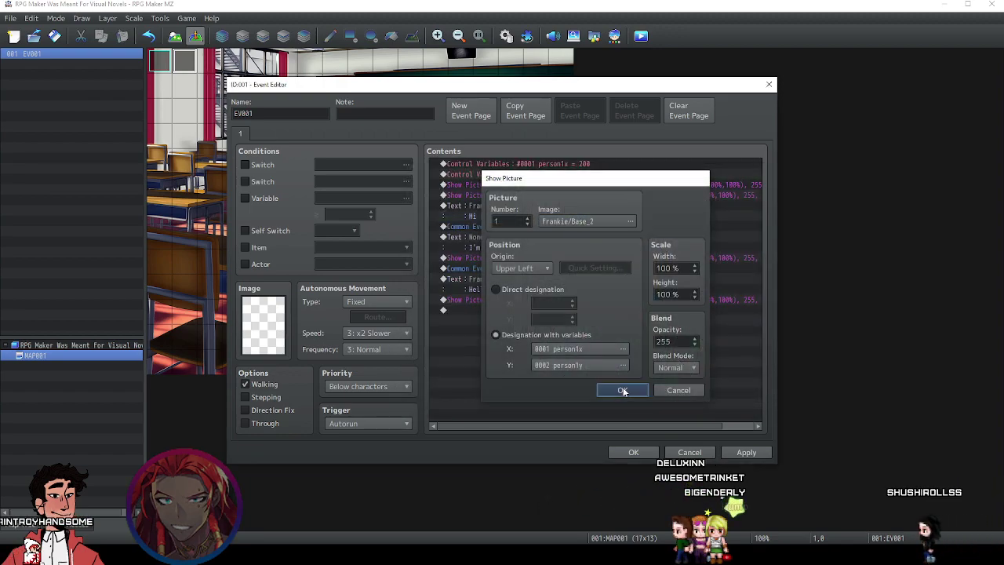
click(622, 391)
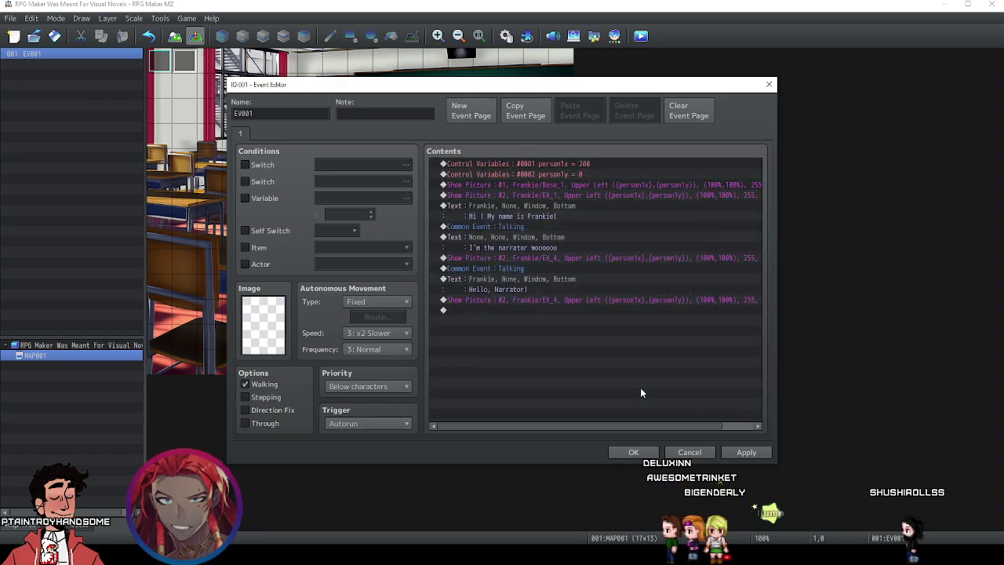
click(751, 457)
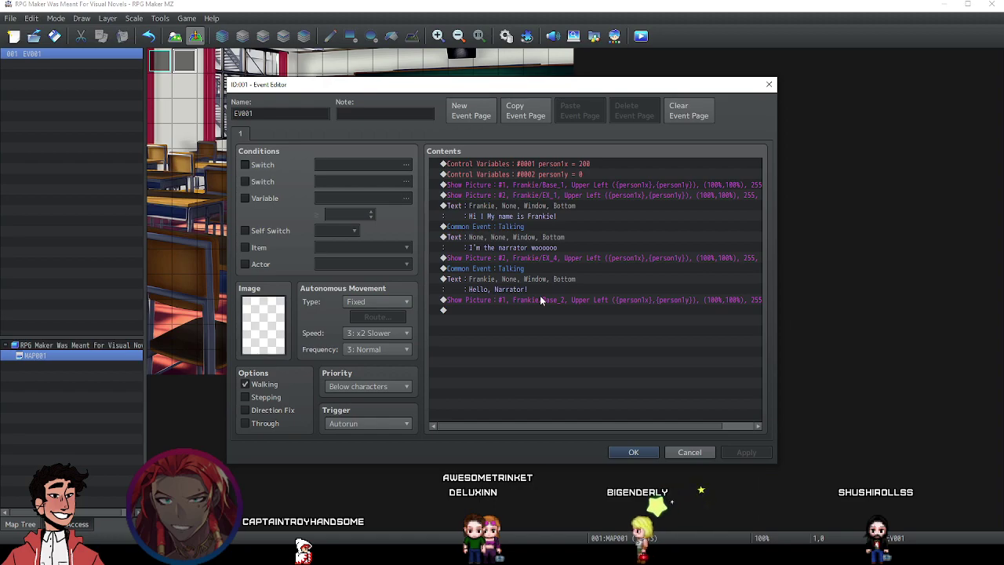
click(527, 197)
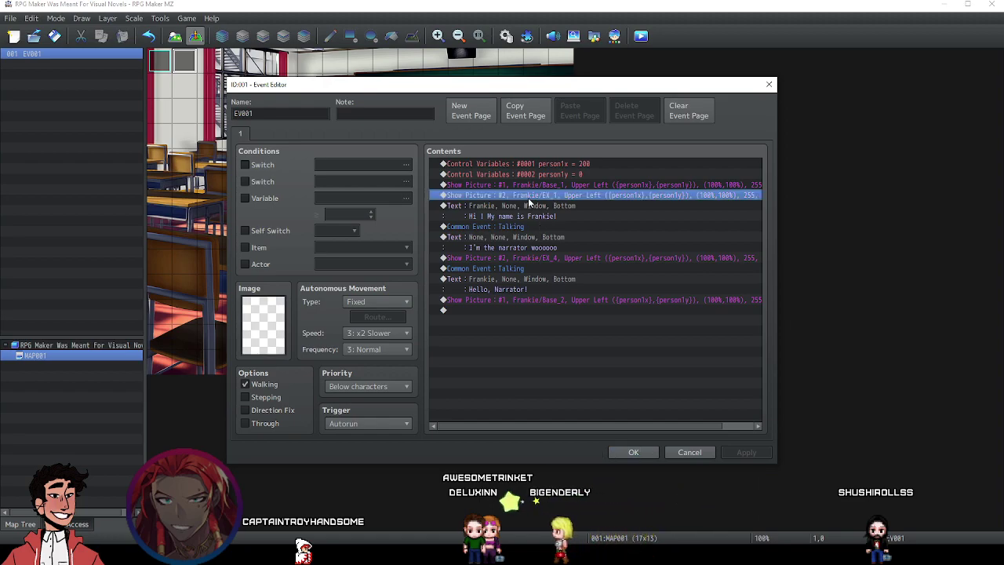
key(Up)
click(528, 195)
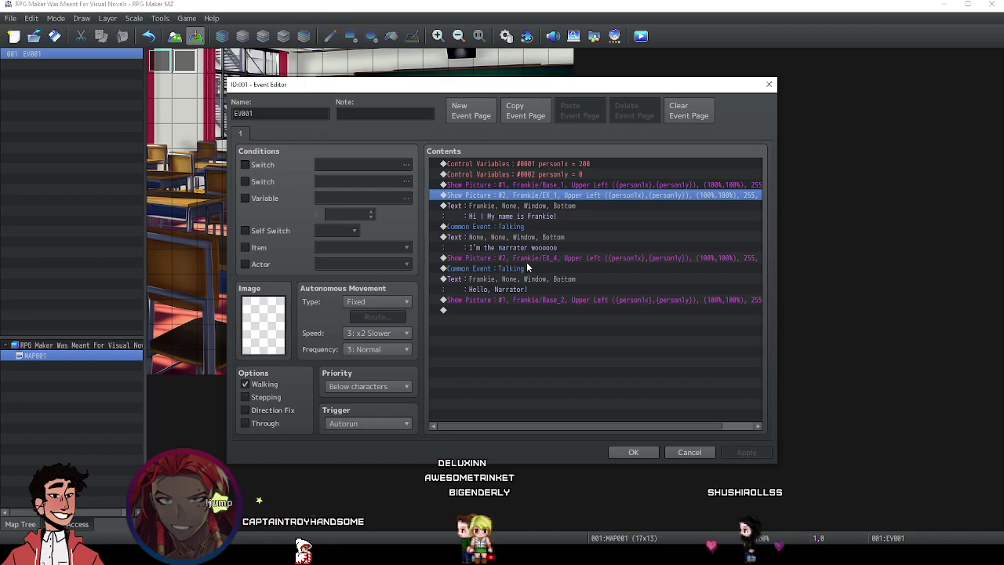
click(528, 300)
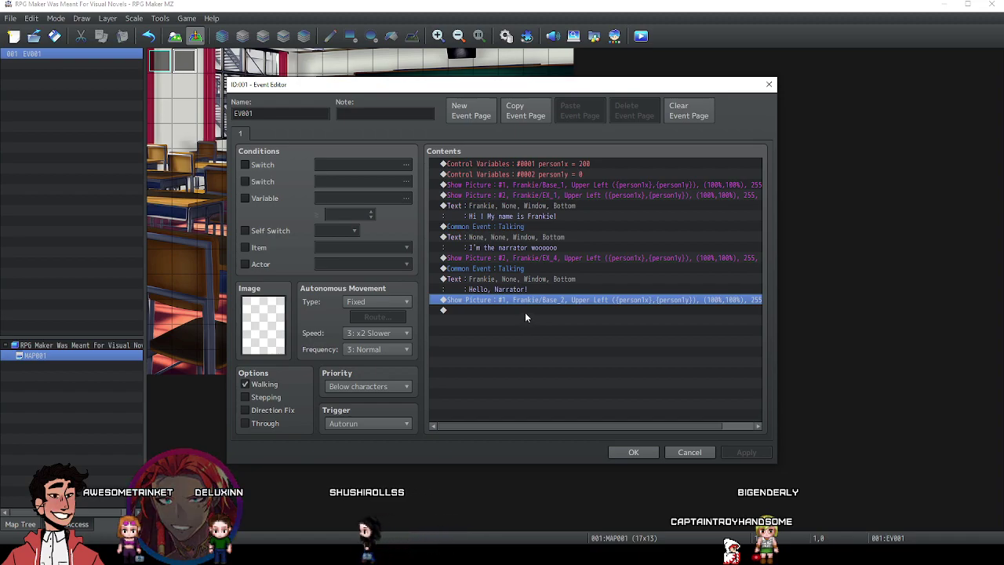
click(524, 310)
Copy Frankie's "Hello, Narrator!" text to the end of the event below the Base_2 picture, removing the misplaced copy above it.
click(520, 283)
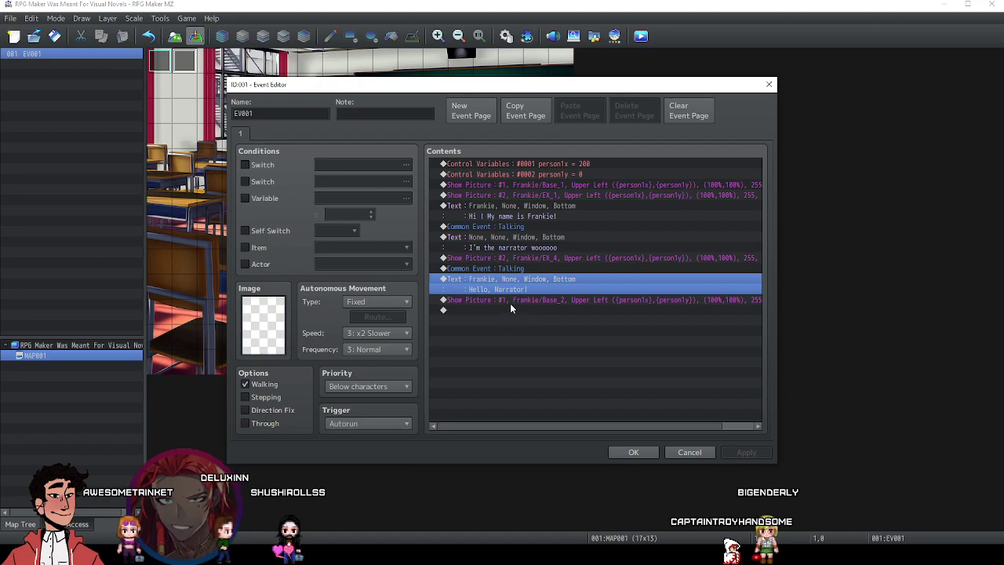
click(510, 301)
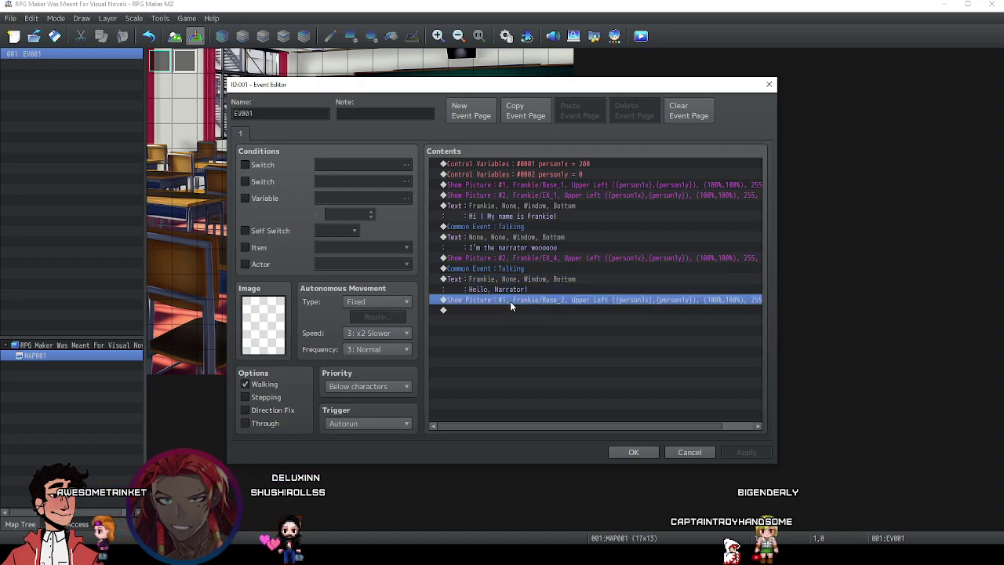
key(ctrl+v)
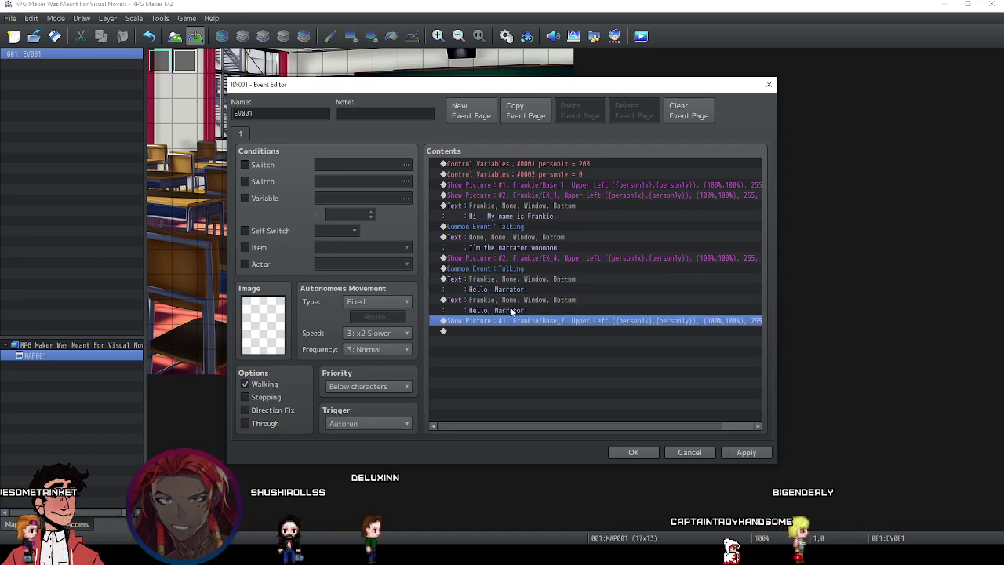
click(527, 305)
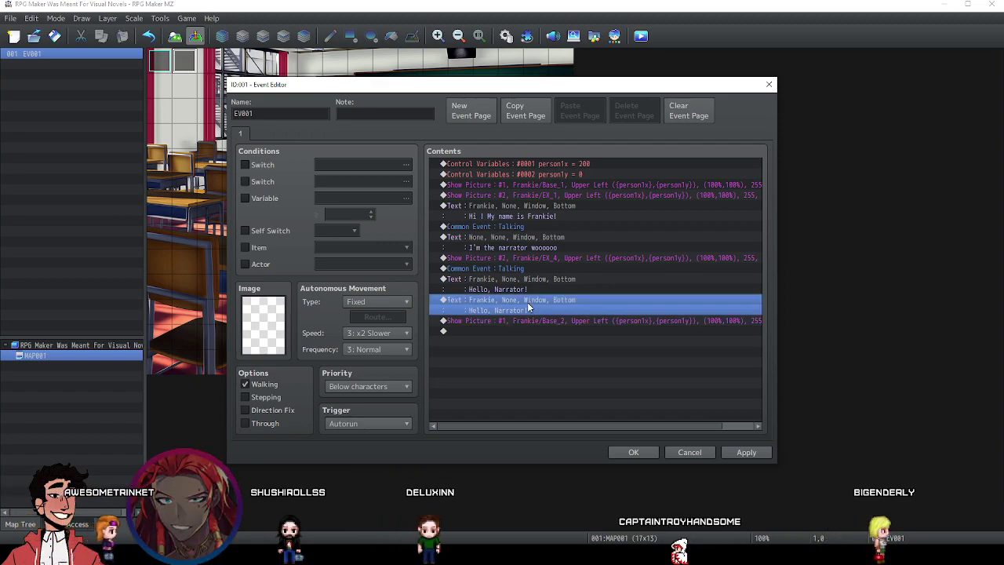
key(Delete)
click(516, 310)
key(ctrl+v)
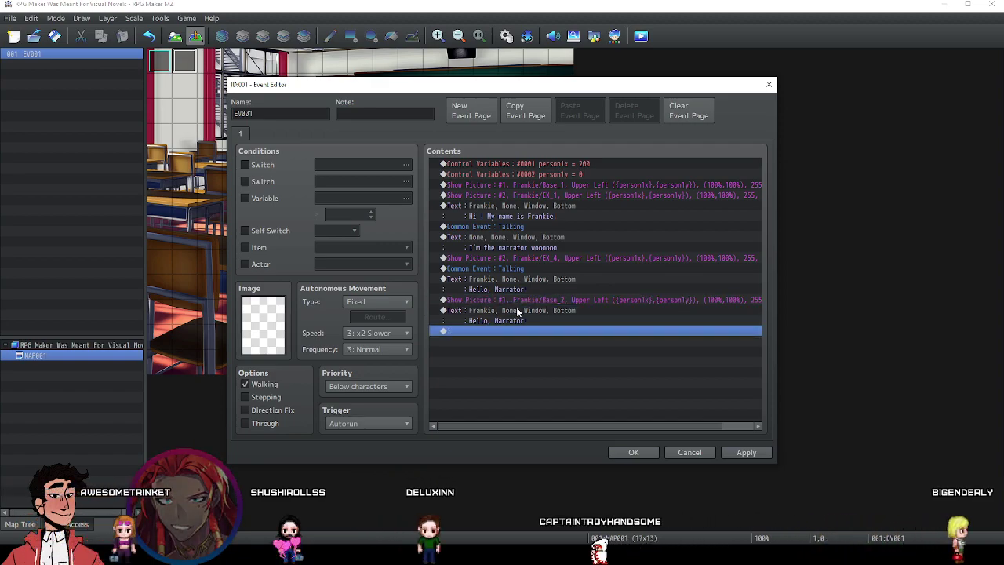
Change the last Frankie text in the event to "I'm posing now. How do you like it?" and apply the changes.
right_click(517, 311)
click(540, 328)
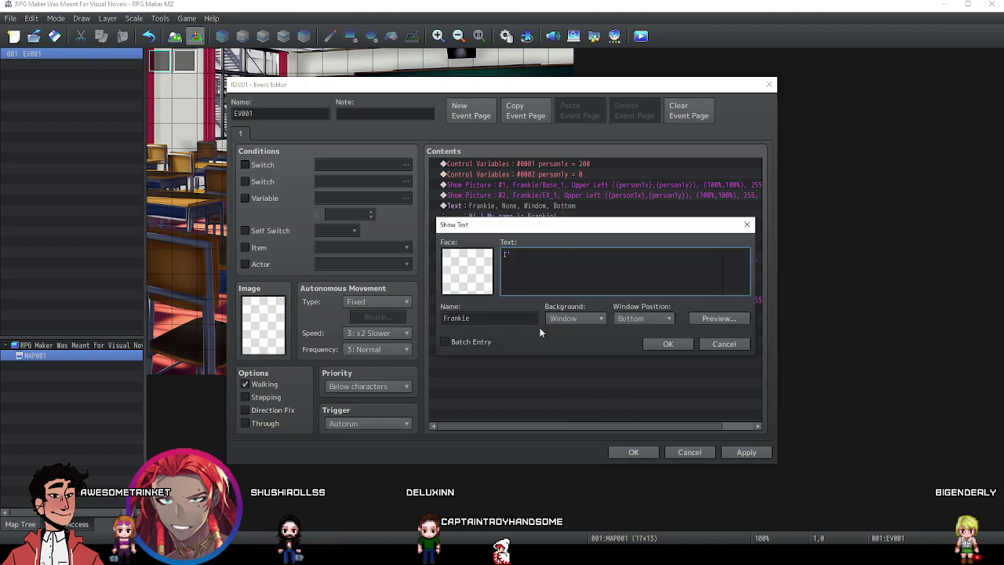
text(I'm posing now)
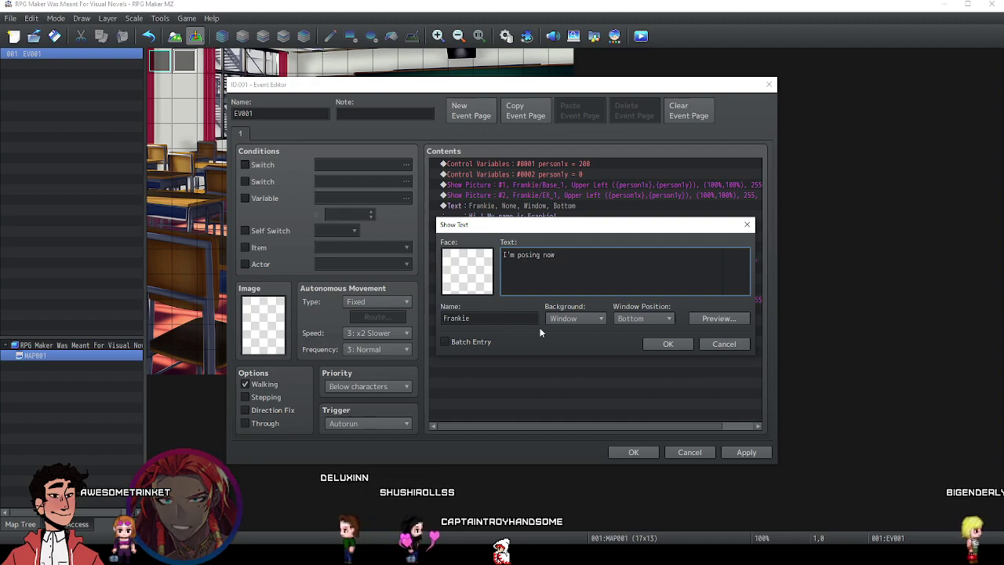
text(!. How do you like it?)
click(663, 344)
click(746, 454)
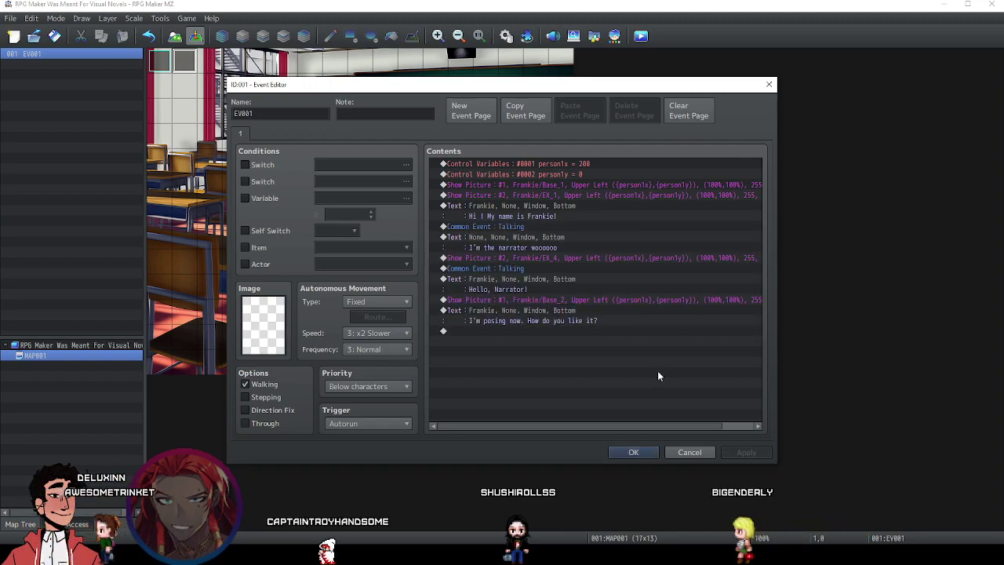
Test all of the event's commands, advance through the dialogue to the posing line, and close the test window.
click(573, 317)
key(ctrl+a)
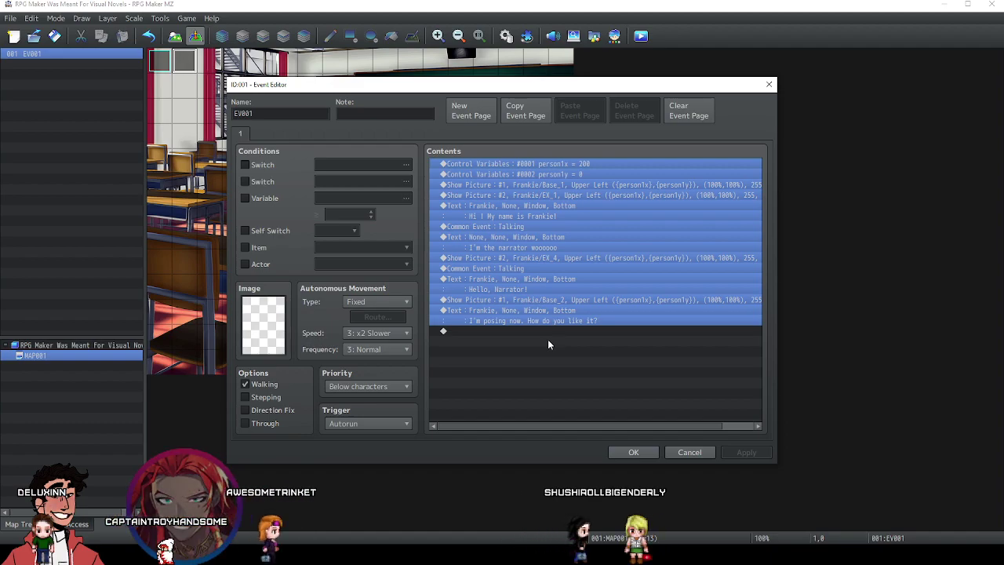
key(alt+Tab)
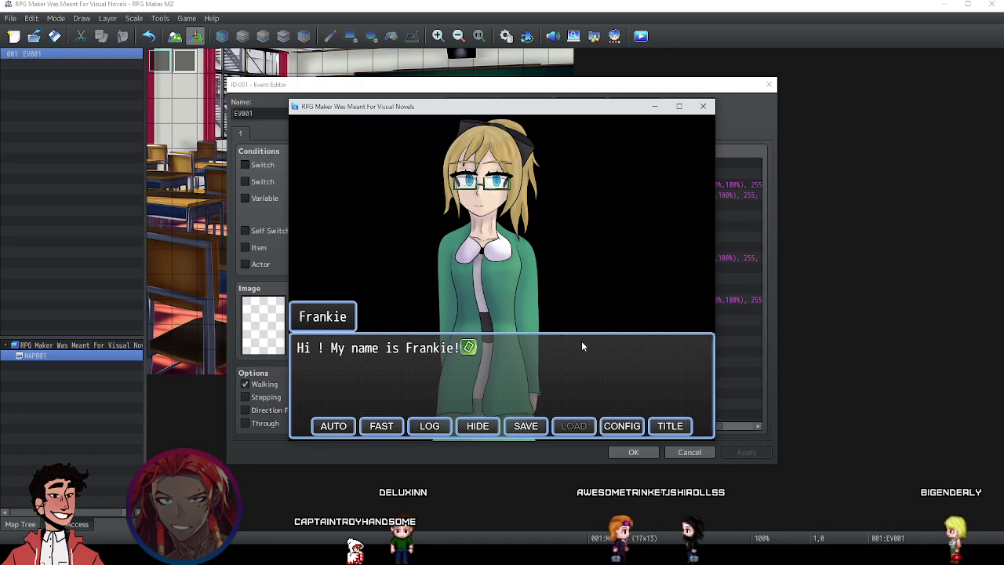
click(582, 344)
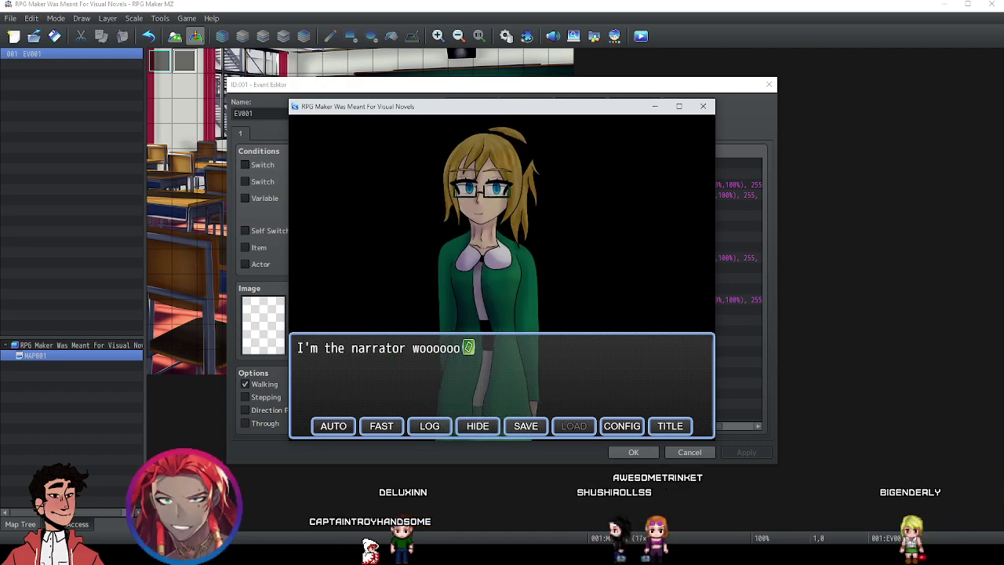
key(Return)
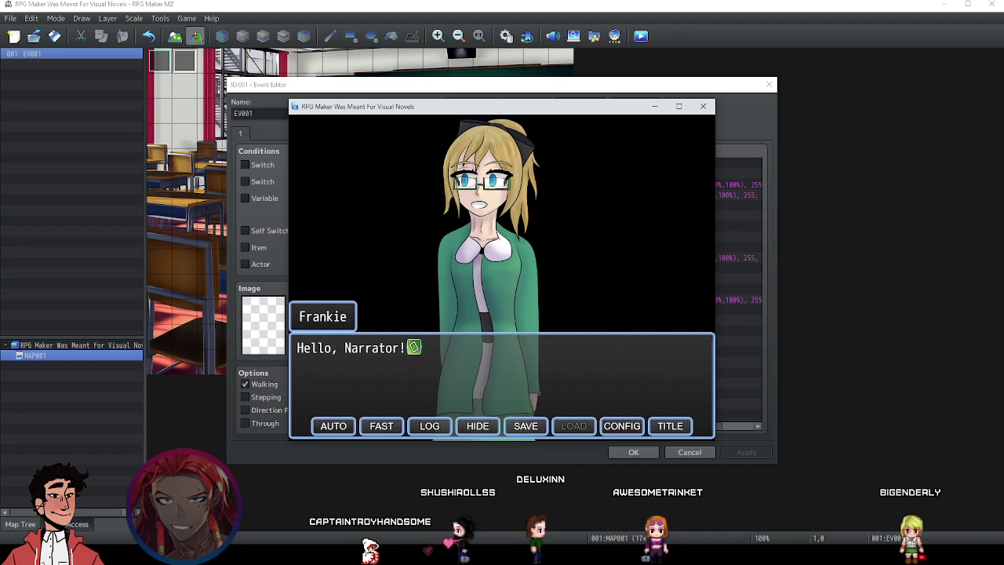
key(Return)
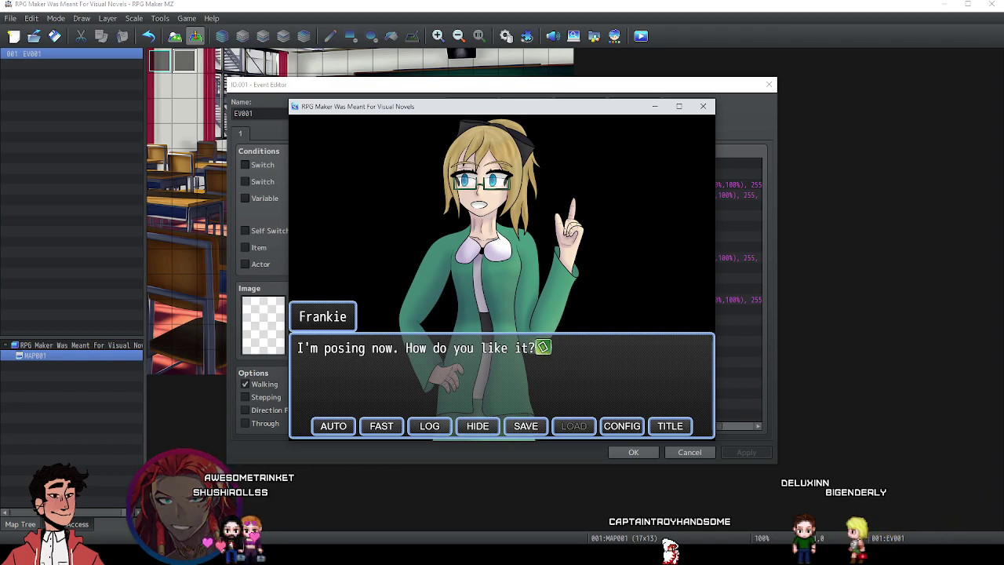
click(703, 108)
click(520, 332)
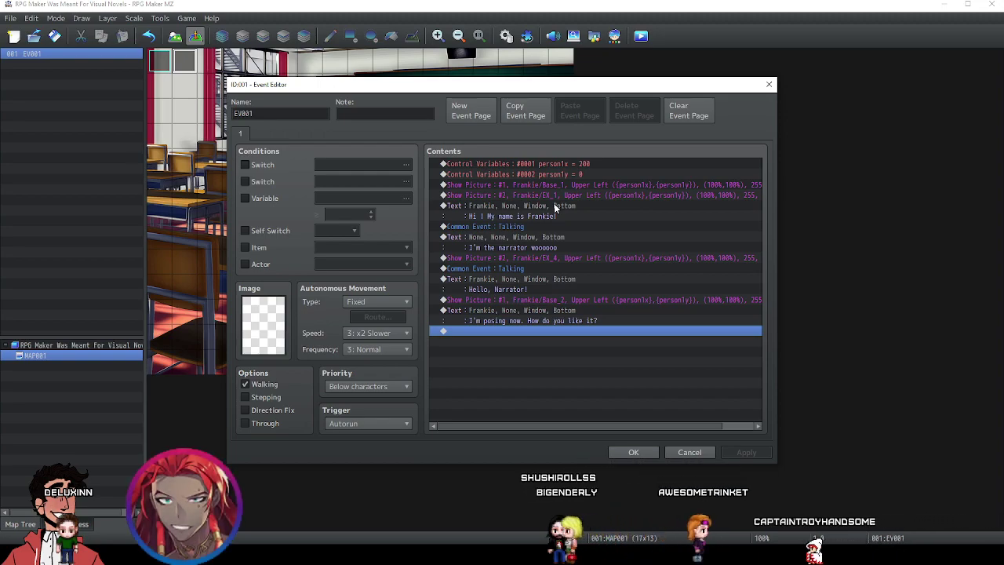
Review the event's text, picture and Talking commands, and close the event editor keeping the changes.
click(554, 206)
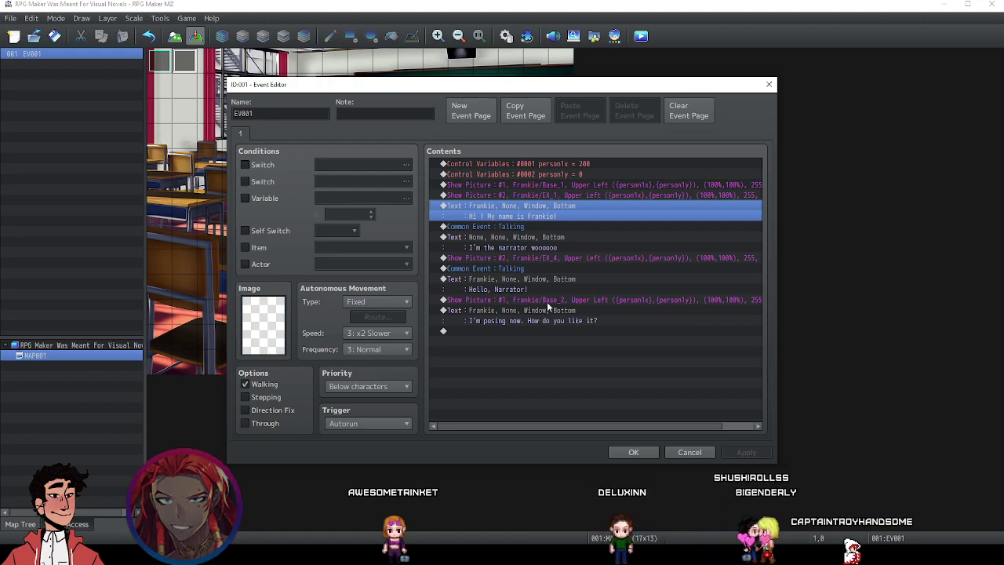
click(539, 226)
click(540, 244)
click(541, 216)
click(533, 185)
click(518, 268)
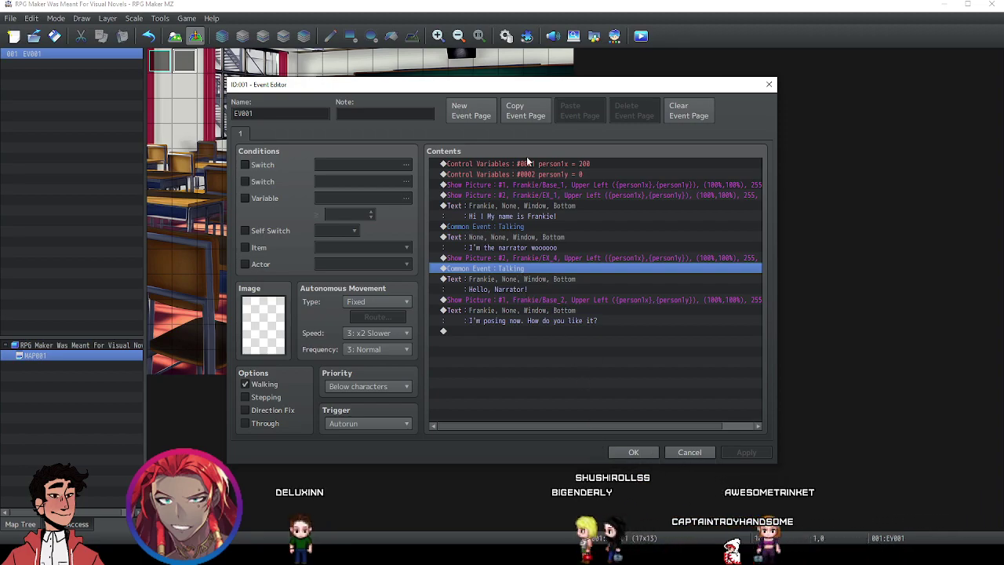
drag(465, 91, 507, 97)
drag(573, 93, 453, 74)
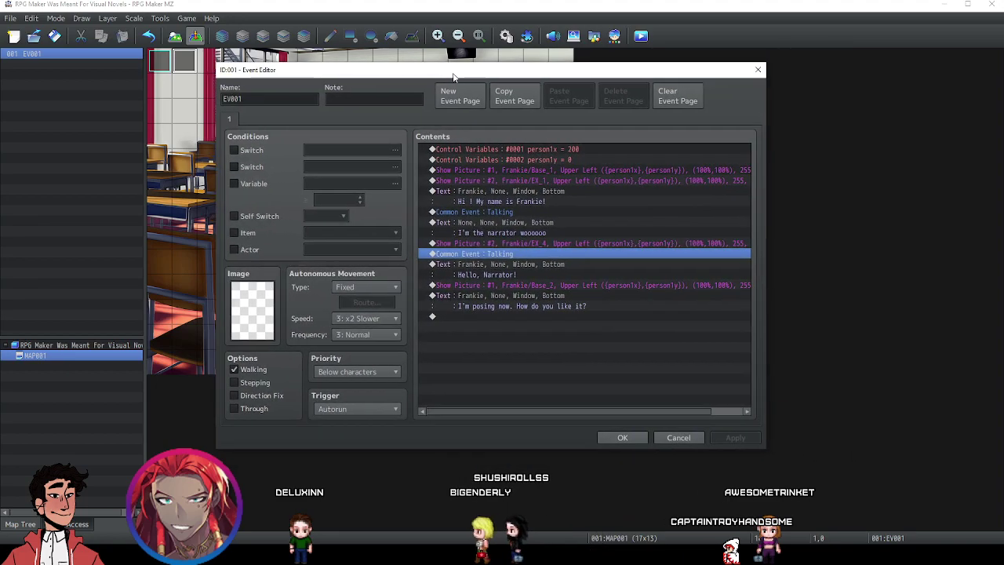
click(480, 318)
click(607, 436)
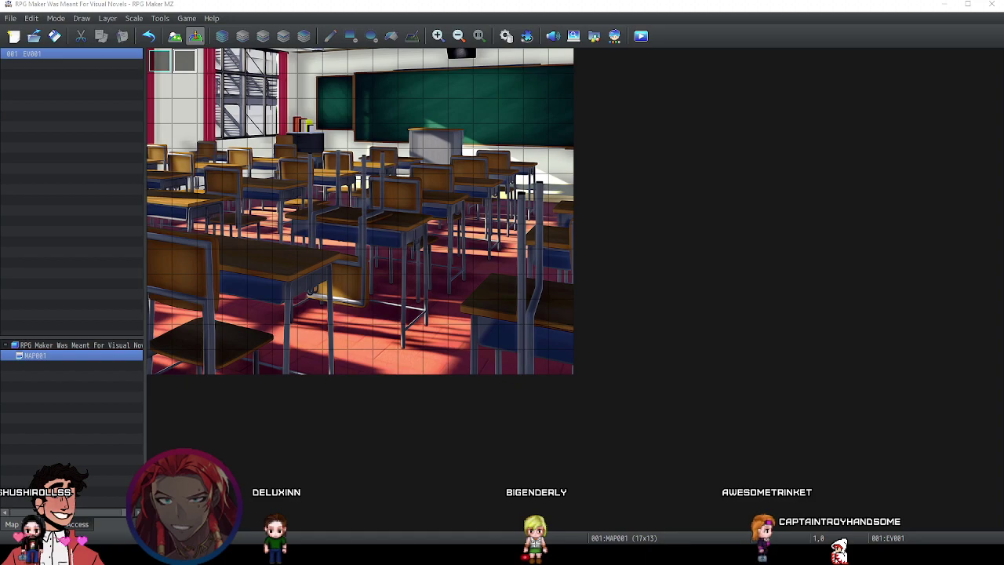
Switch to Discord and look through the voice-chat channel and the direct messages for the shared background resources link.
key(alt+Tab)
key(alt+Tab)
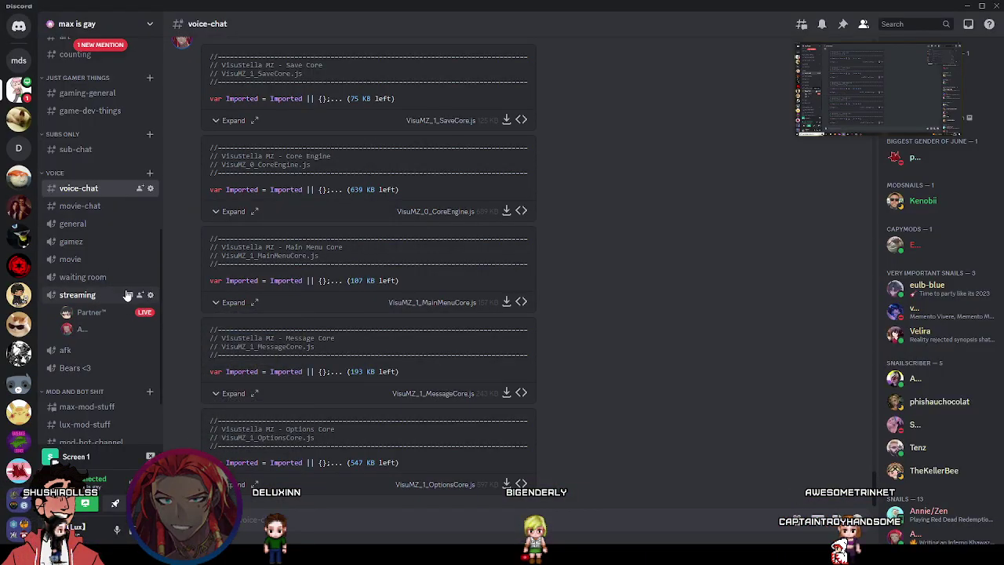
scroll(392, 298, up, 6)
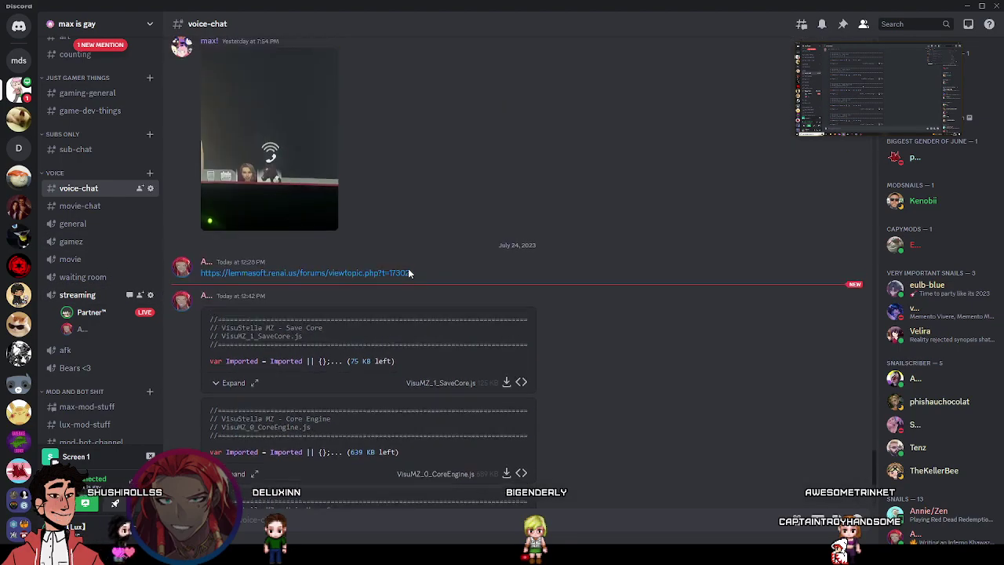
scroll(407, 285, down, 5)
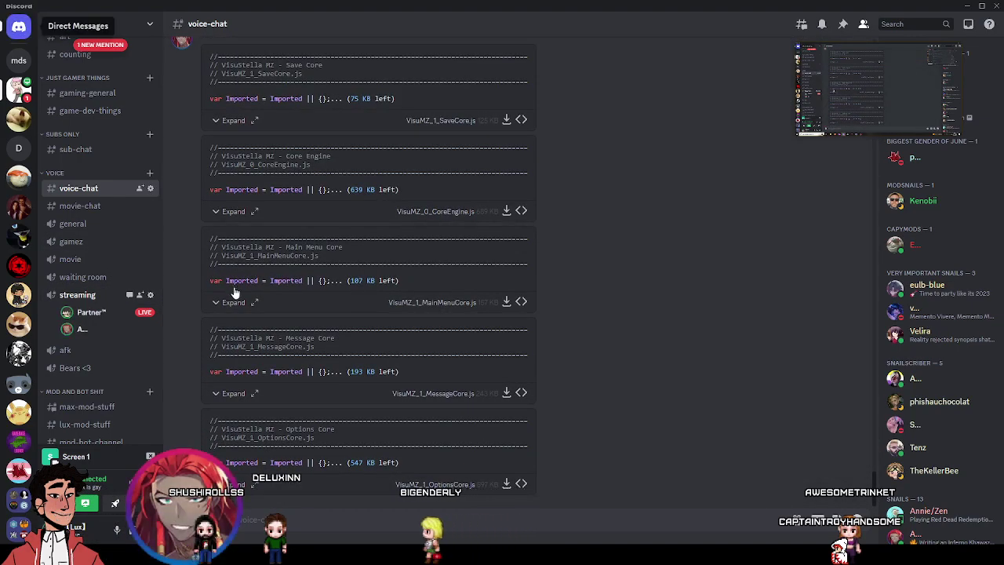
click(19, 26)
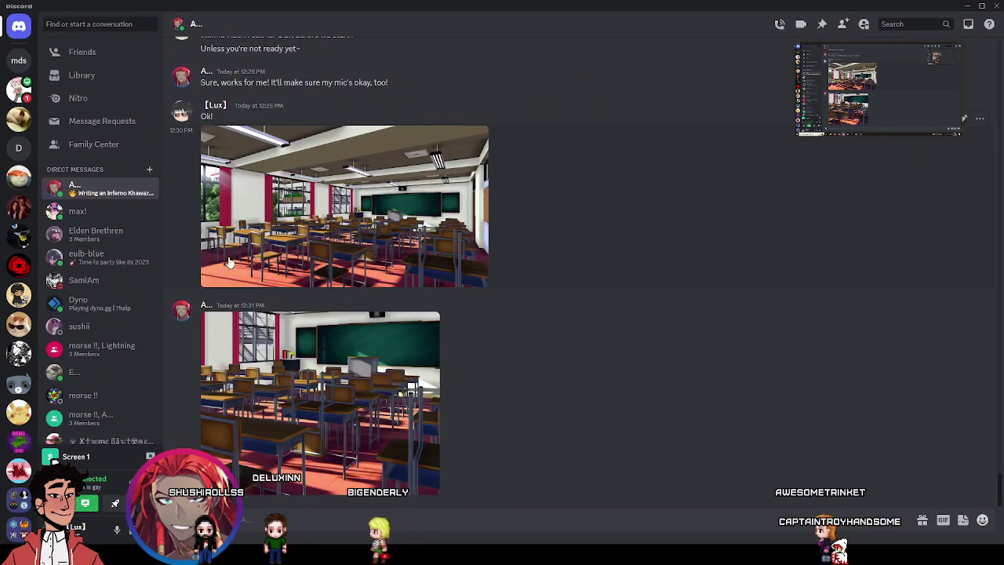
scroll(337, 217, up, 5)
scroll(341, 204, down, 5)
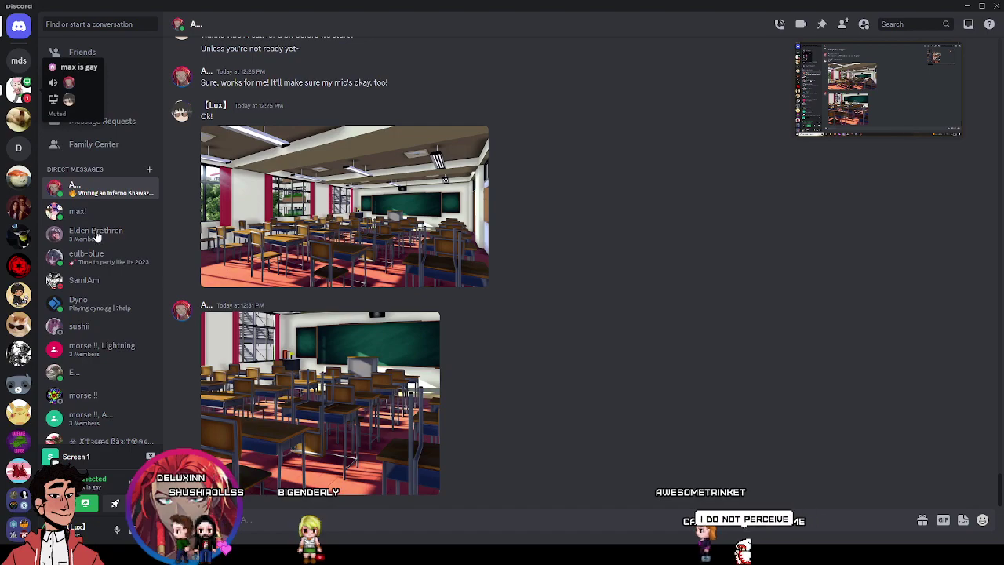
click(19, 118)
scroll(459, 318, up, 5)
scroll(464, 318, up, 4)
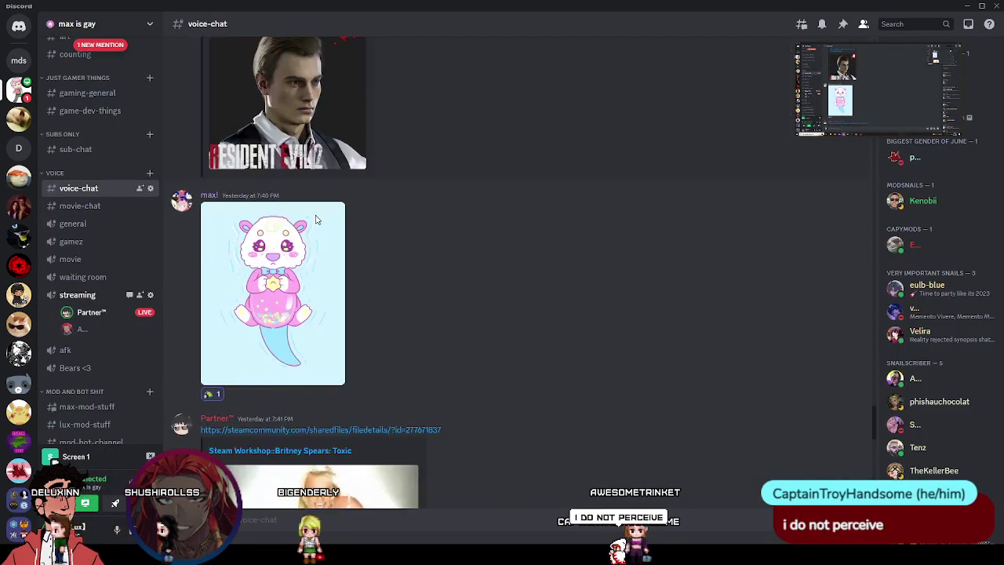
scroll(274, 211, down, 10)
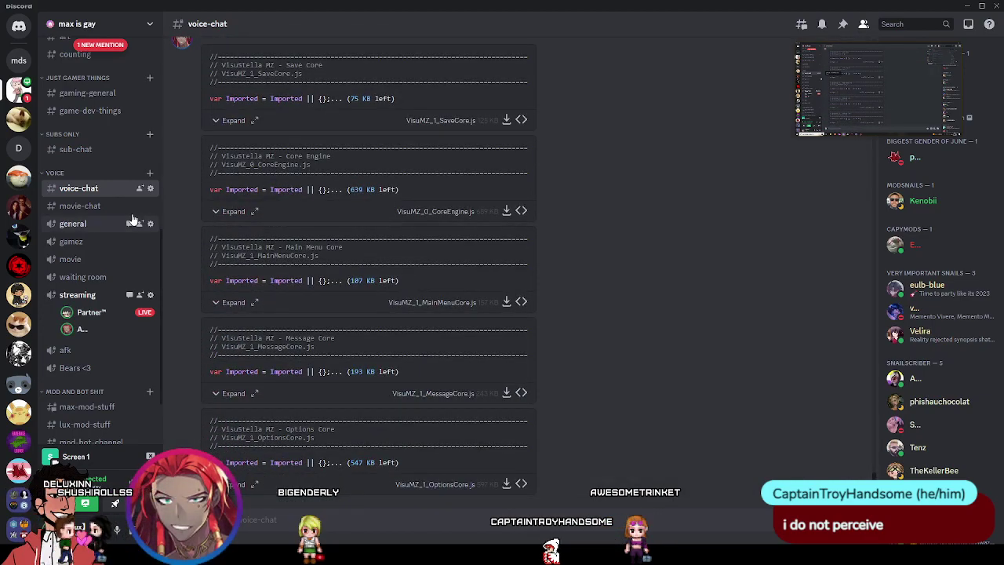
scroll(109, 213, up, 8)
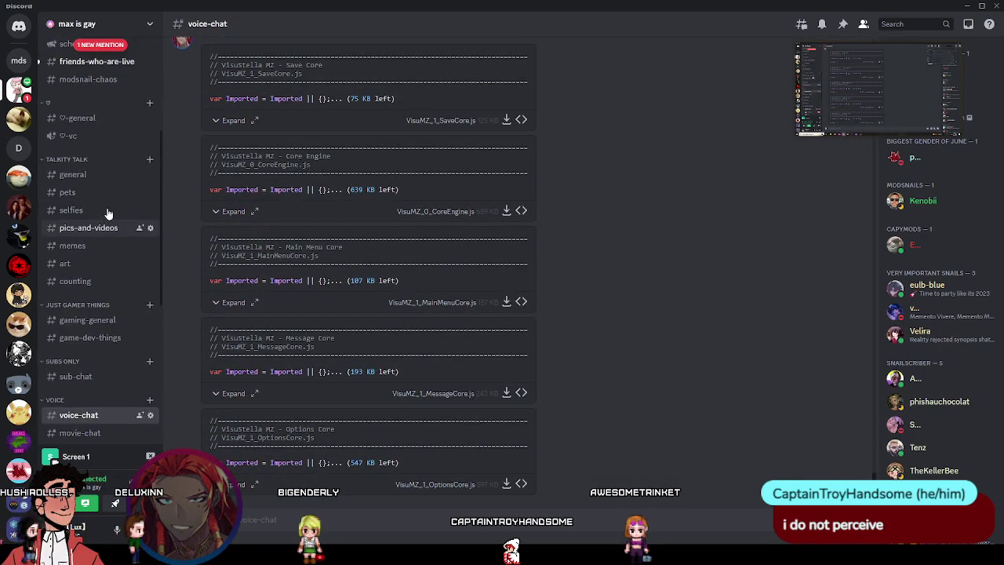
scroll(108, 213, down, 8)
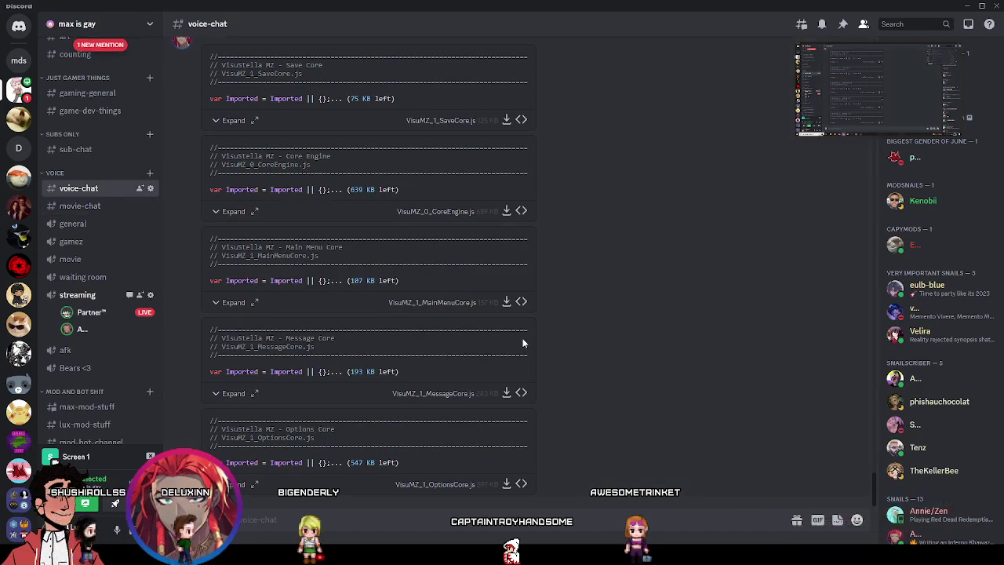
scroll(525, 341, up, 3)
scroll(371, 221, down, 3)
scroll(338, 166, up, 3)
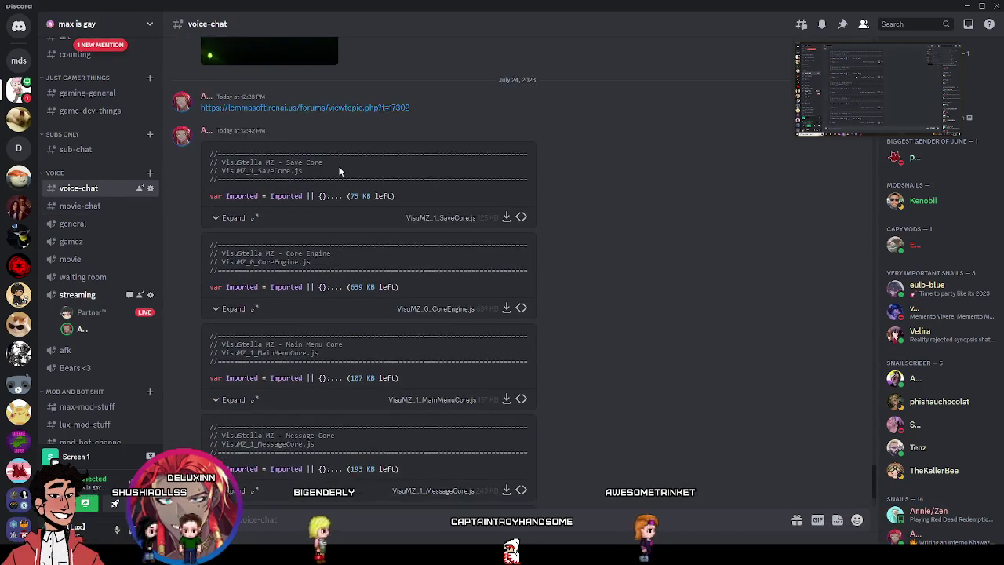
Copy the lemmasoft.renai.us forum link from the voice-chat channel and open it in the web browser.
right_click(295, 174)
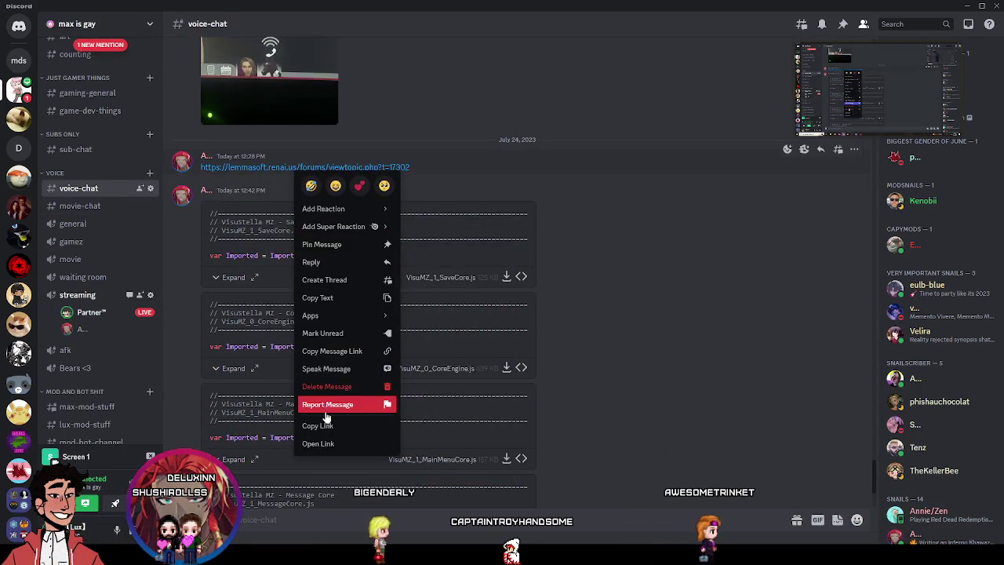
click(327, 423)
key(alt+Tab)
key(ctrl+v)
key(Return)
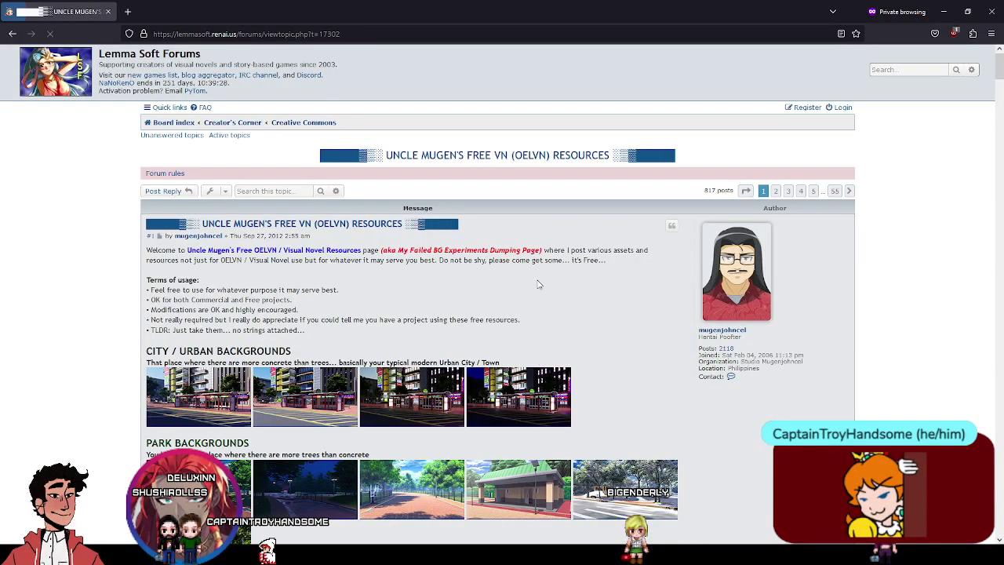
Open the first city/urban background, the morning bus stop, at full size and copy the image.
scroll(538, 284, down, 5)
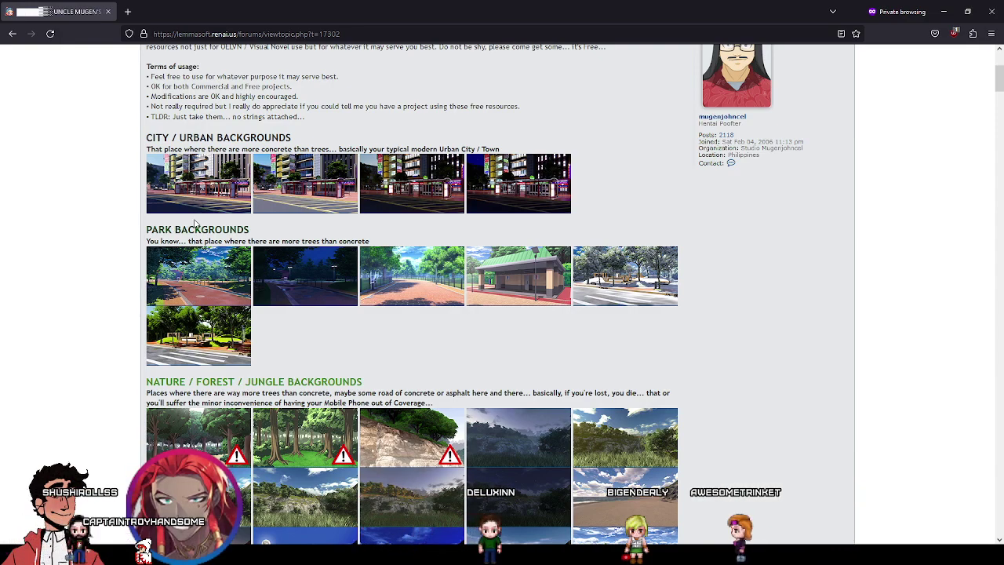
click(233, 203)
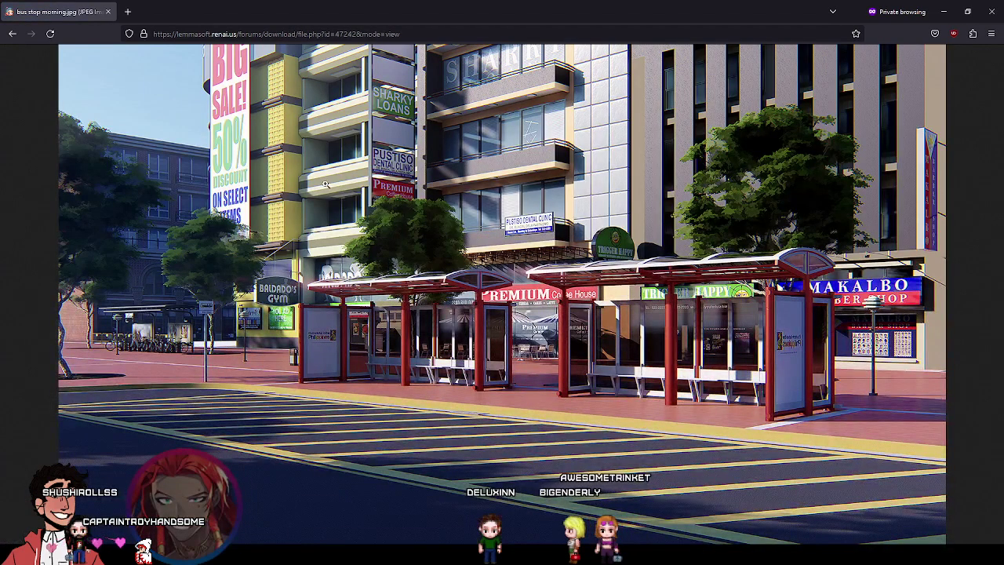
right_click(328, 189)
click(355, 213)
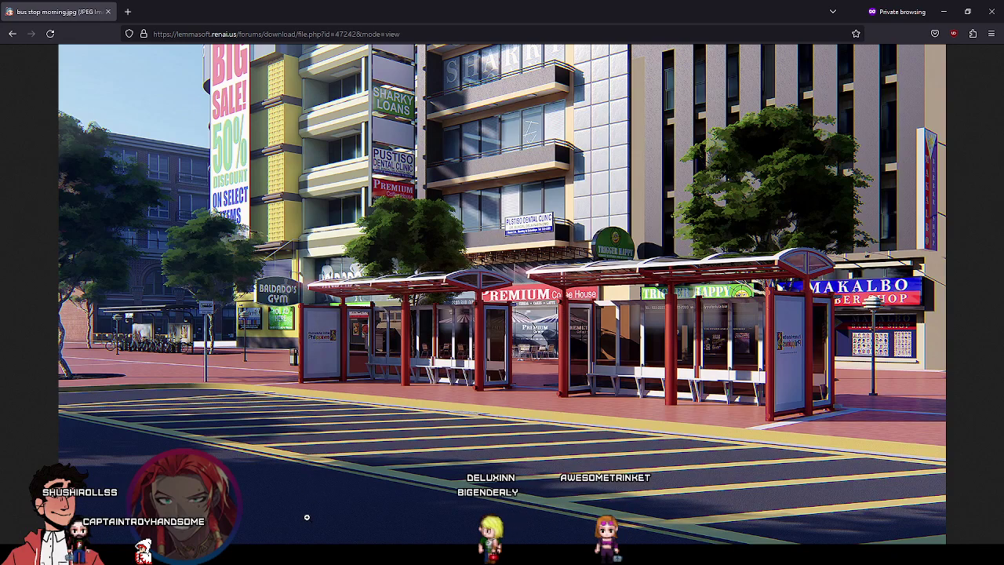
Switch to Discord and send the copied bus stop image in the direct message that contains the classroom backgrounds.
key(alt+Tab)
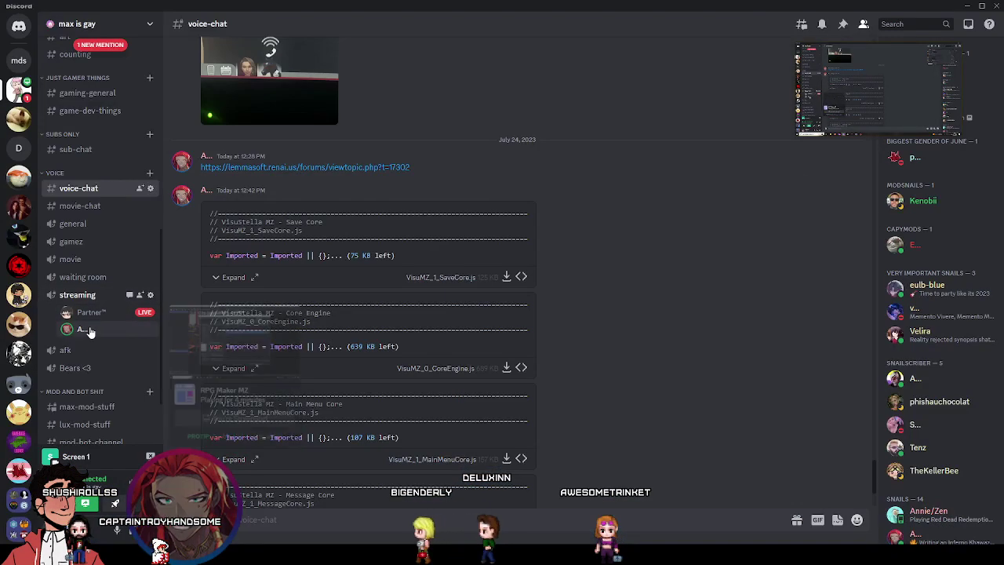
right_click(89, 326)
click(538, 520)
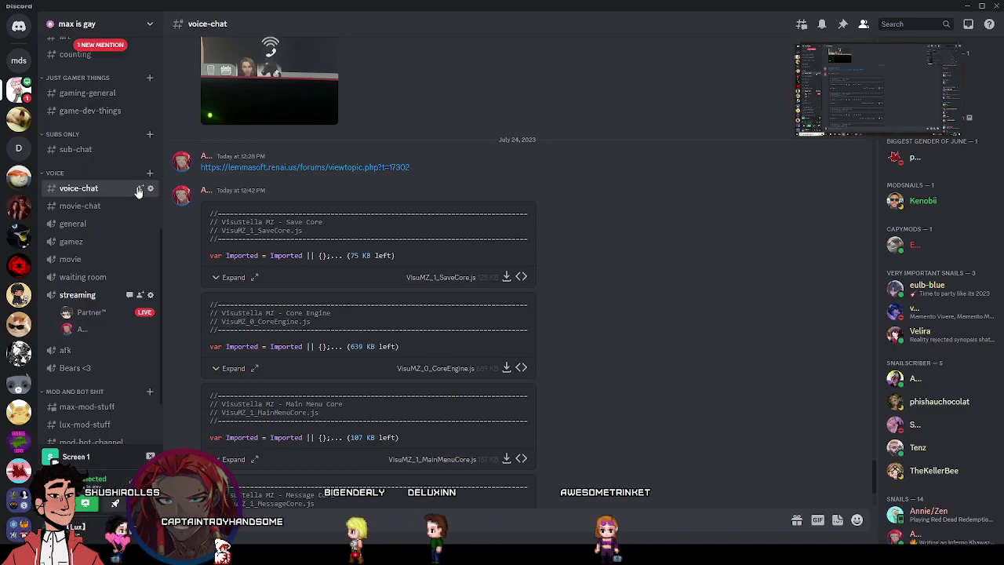
key(ctrl+v)
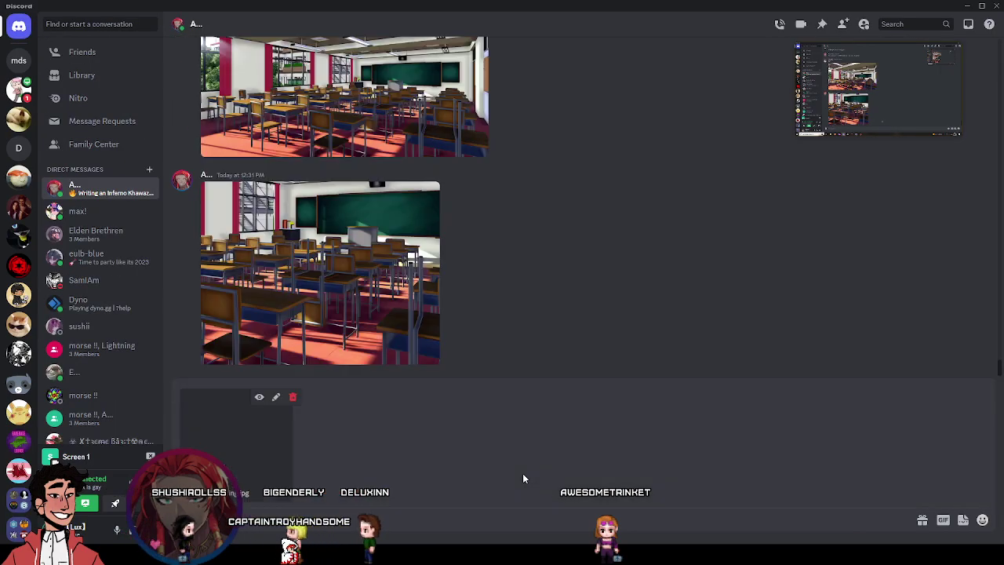
key(Return)
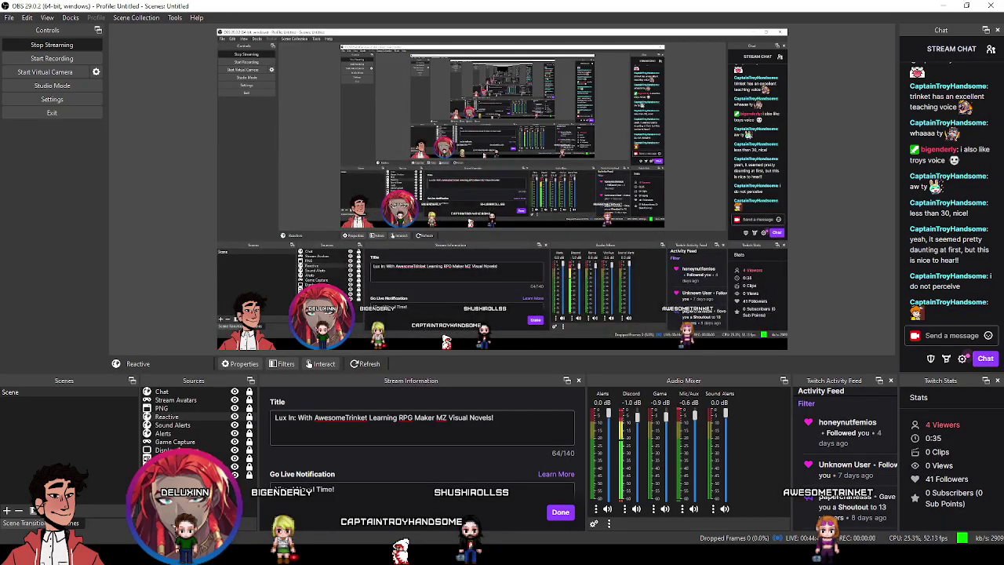
Return to RPG Maker MZ and open the database at the Talking common event.
key(alt+Tab)
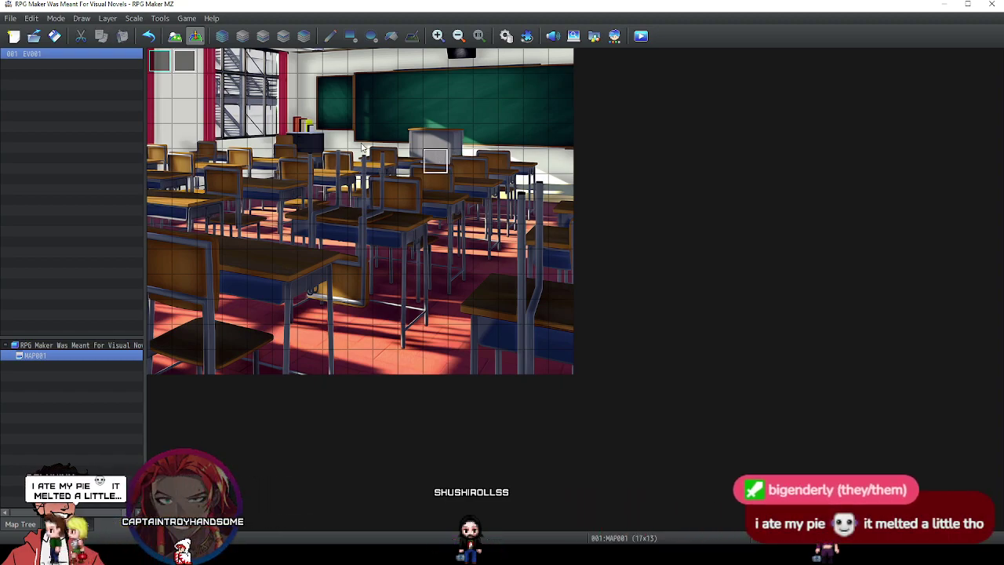
click(168, 64)
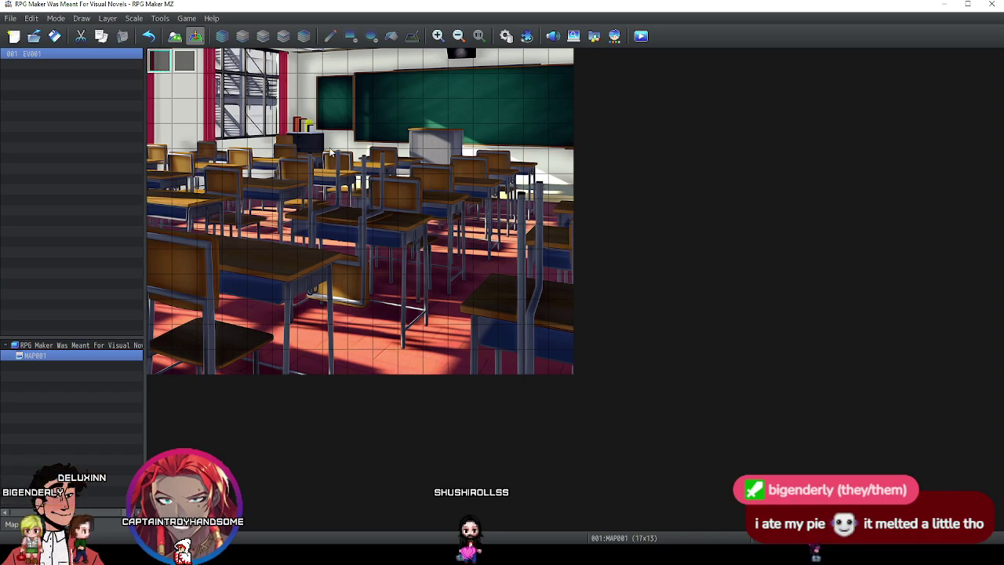
click(507, 36)
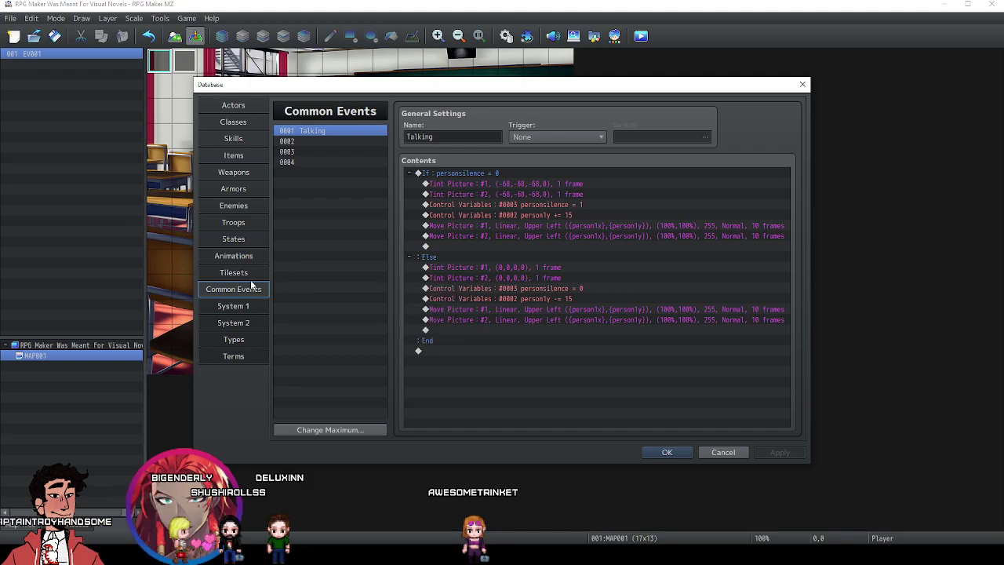
Check the screen width and height in the database's advanced system settings, and close the database.
click(240, 322)
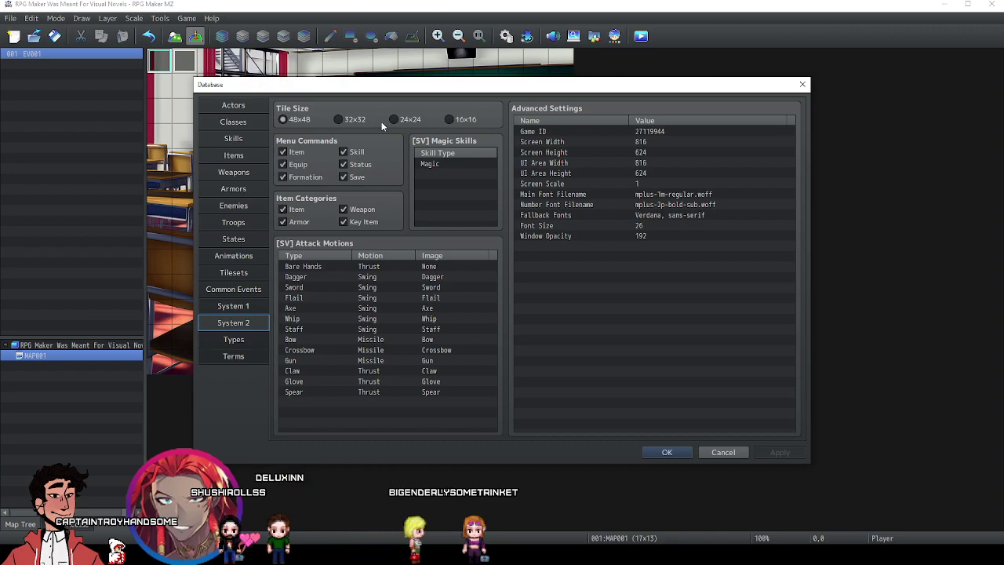
click(618, 142)
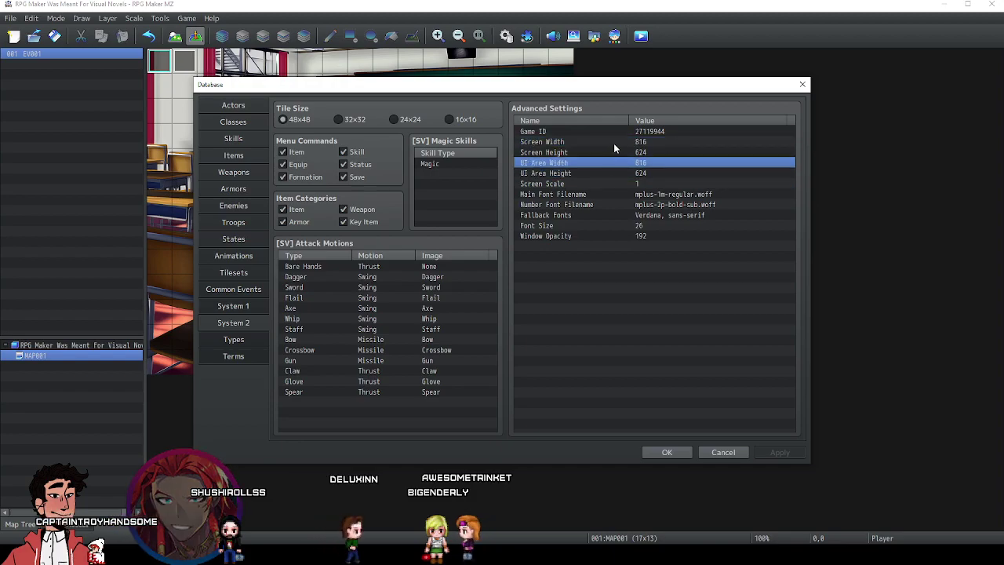
click(611, 194)
click(621, 141)
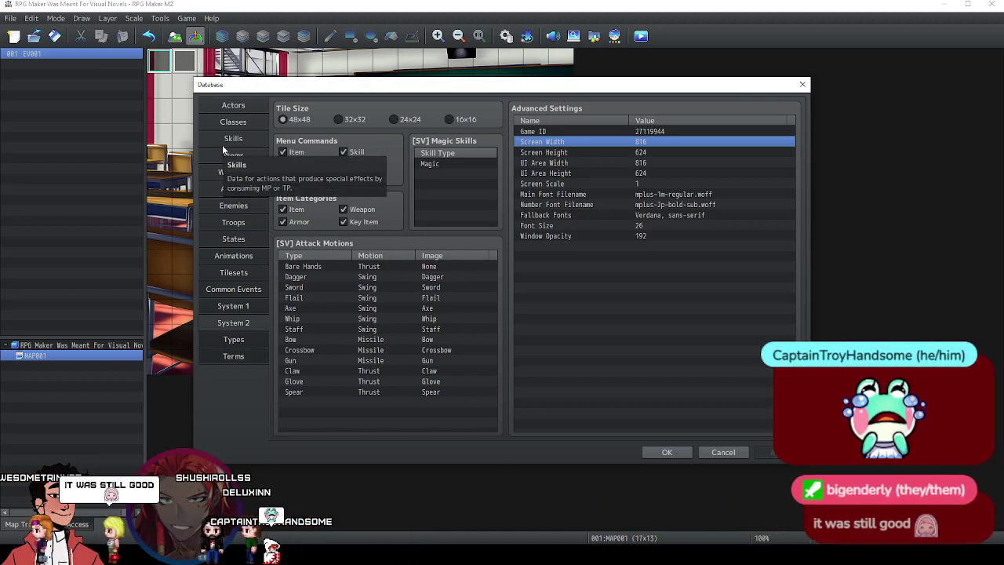
click(234, 106)
click(665, 454)
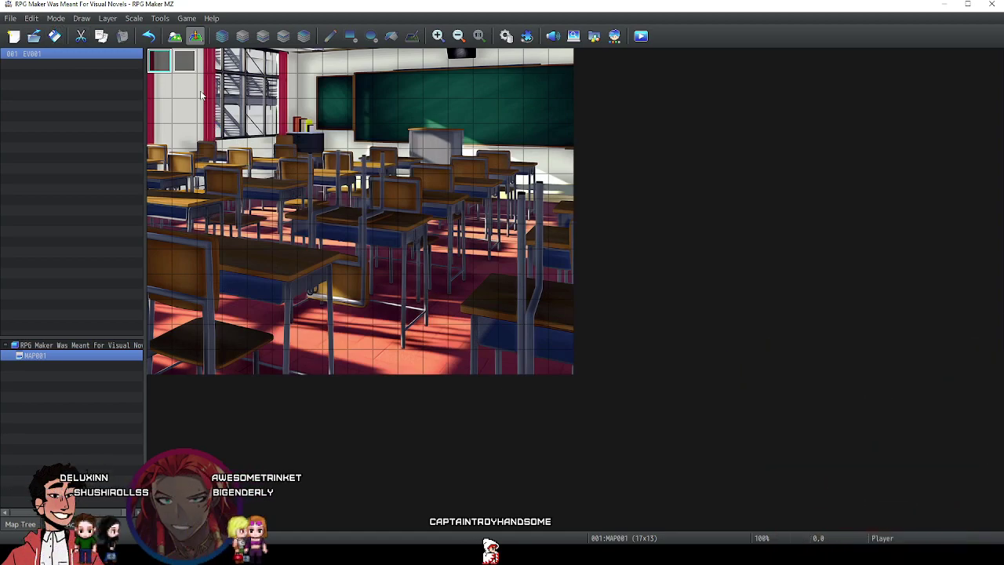
key(alt+Tab)
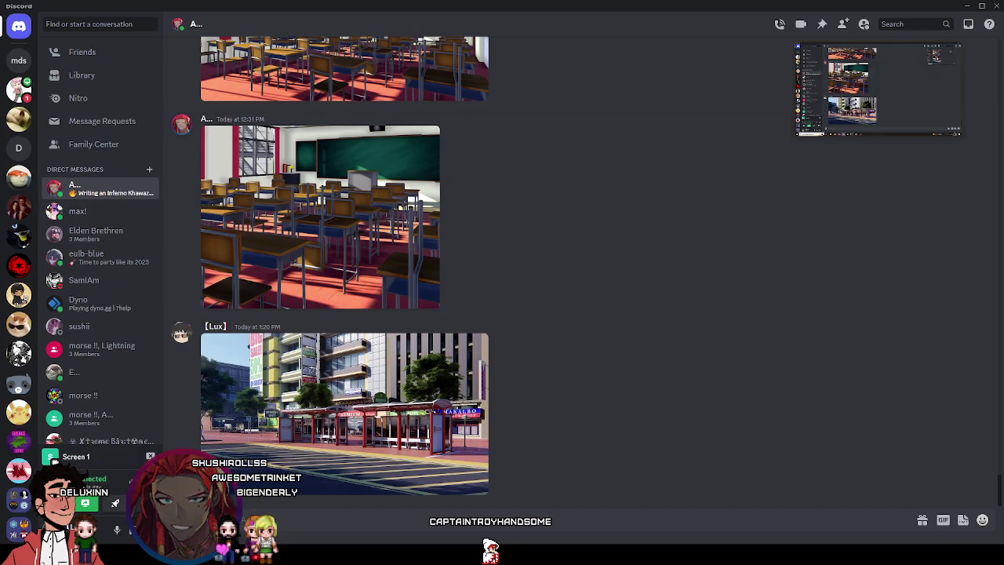
key(alt+Tab)
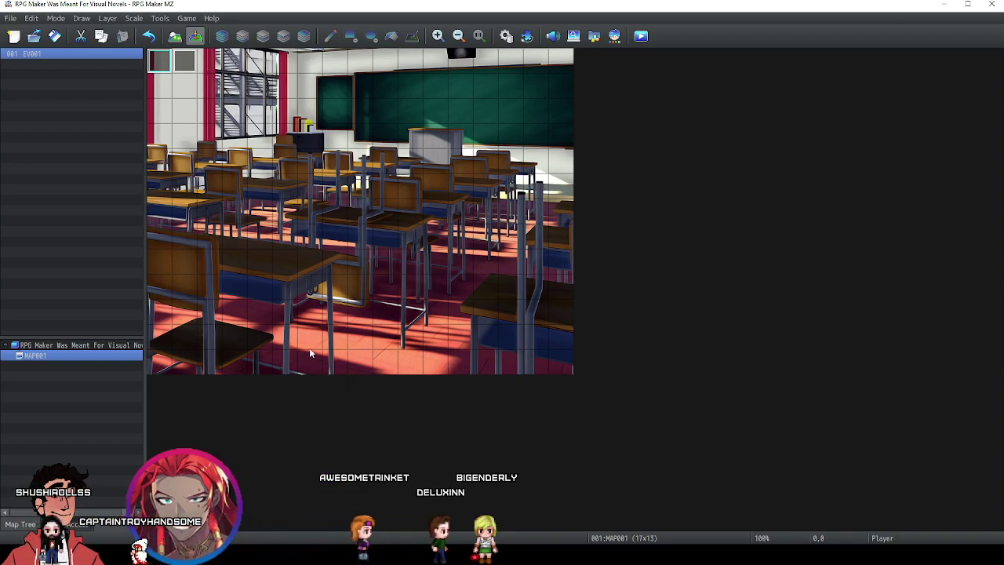
Create a new 17 by 13 map under MAP001 with DarkClouds as its parallax background.
right_click(63, 354)
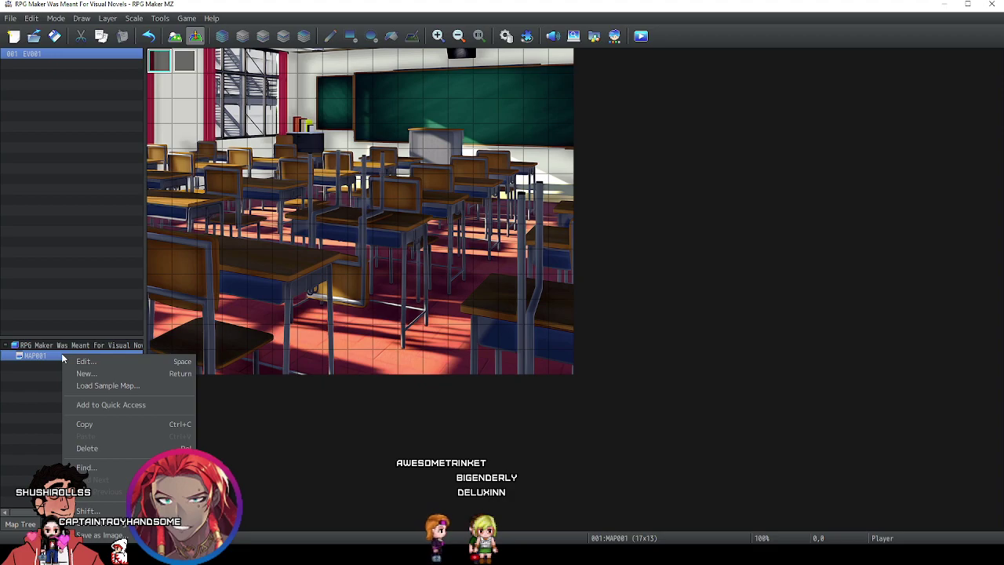
click(82, 374)
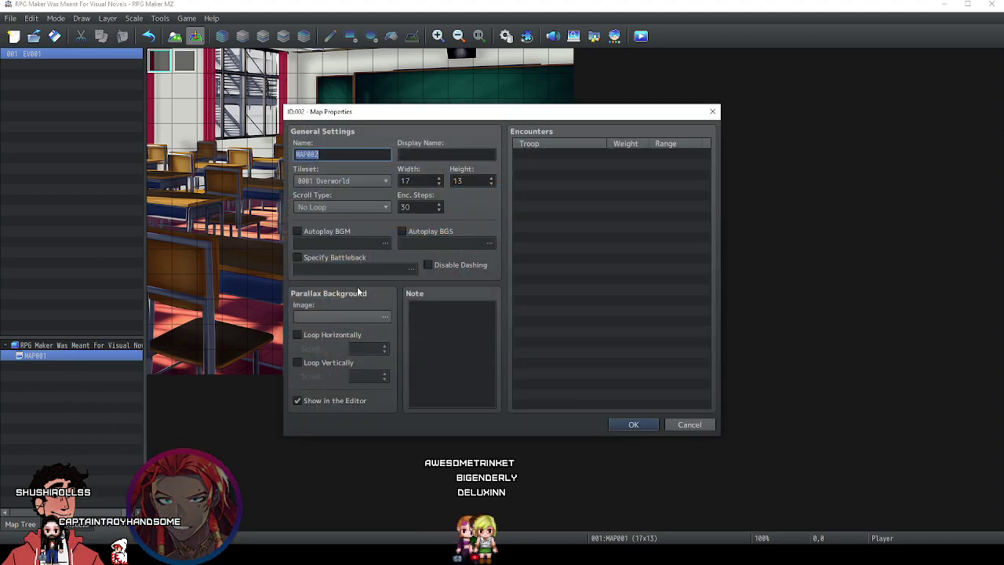
click(348, 315)
click(351, 212)
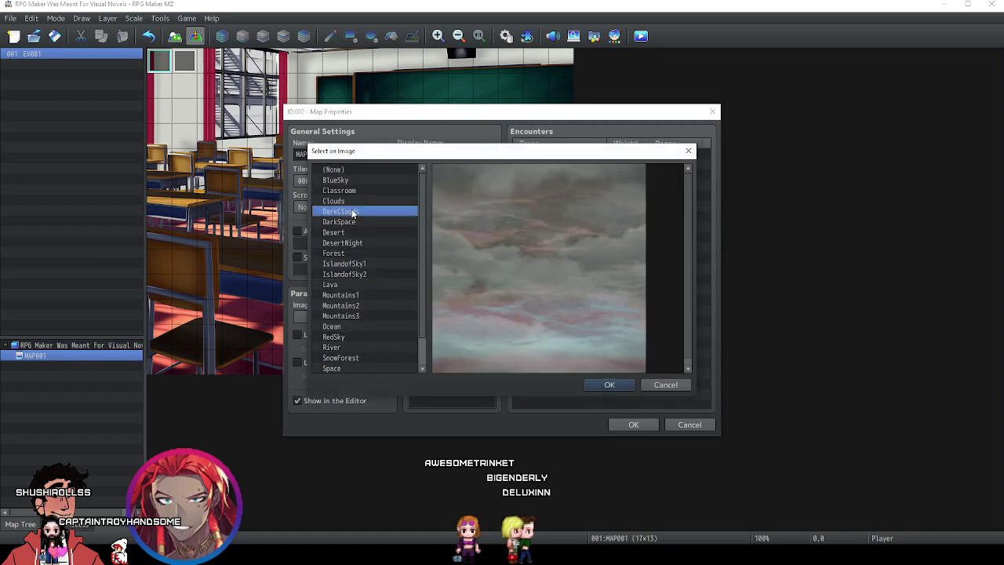
click(607, 384)
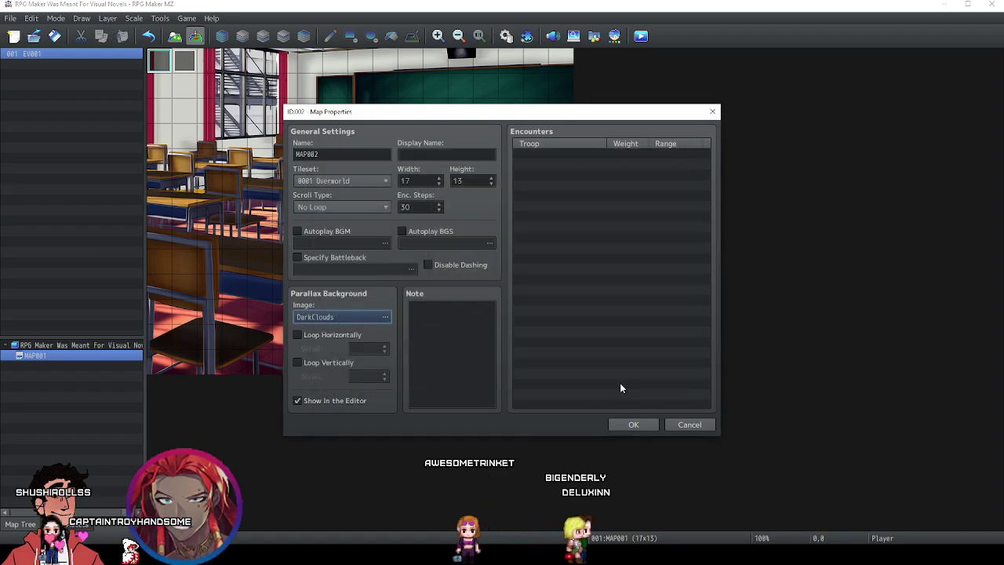
click(629, 423)
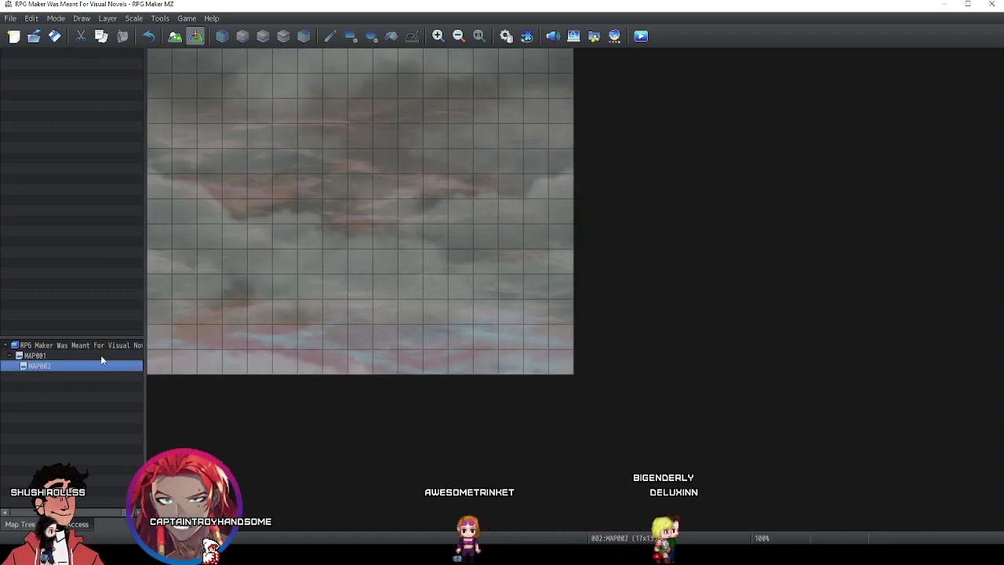
Move MAP002 out from under MAP001 to the project's top level in the map tree, and return to MAP001.
click(70, 354)
click(66, 366)
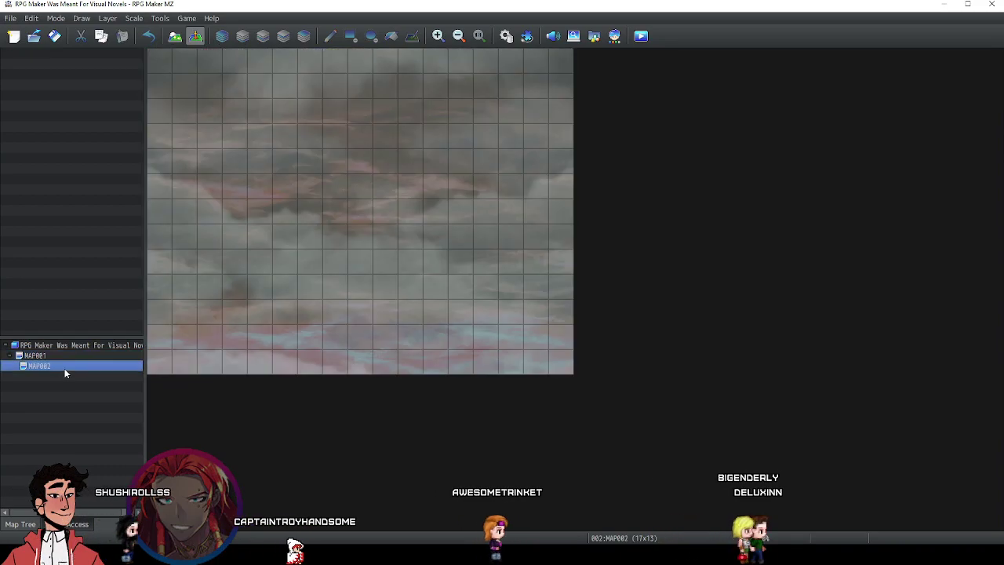
key(Delete)
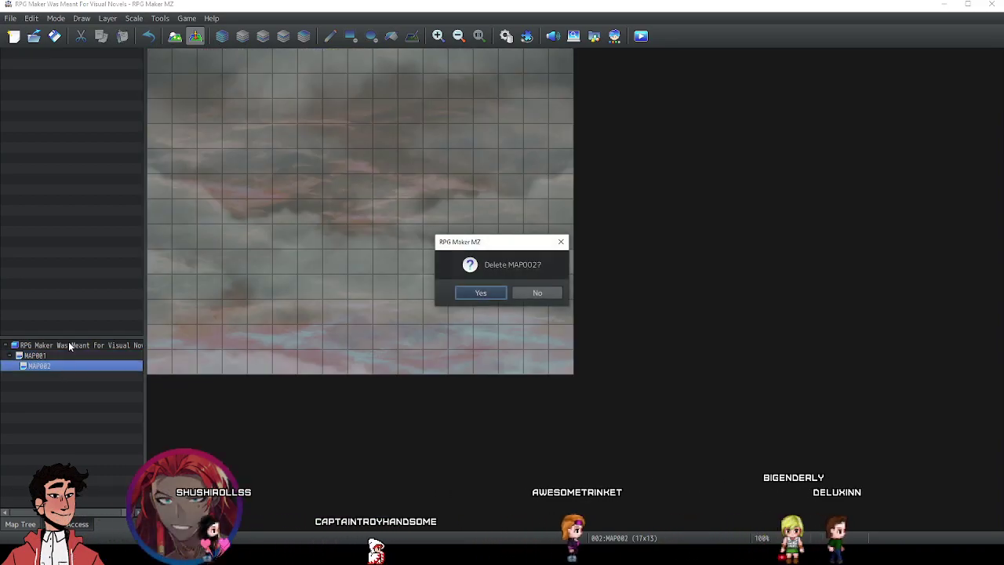
click(480, 292)
click(112, 341)
key(ctrl+z)
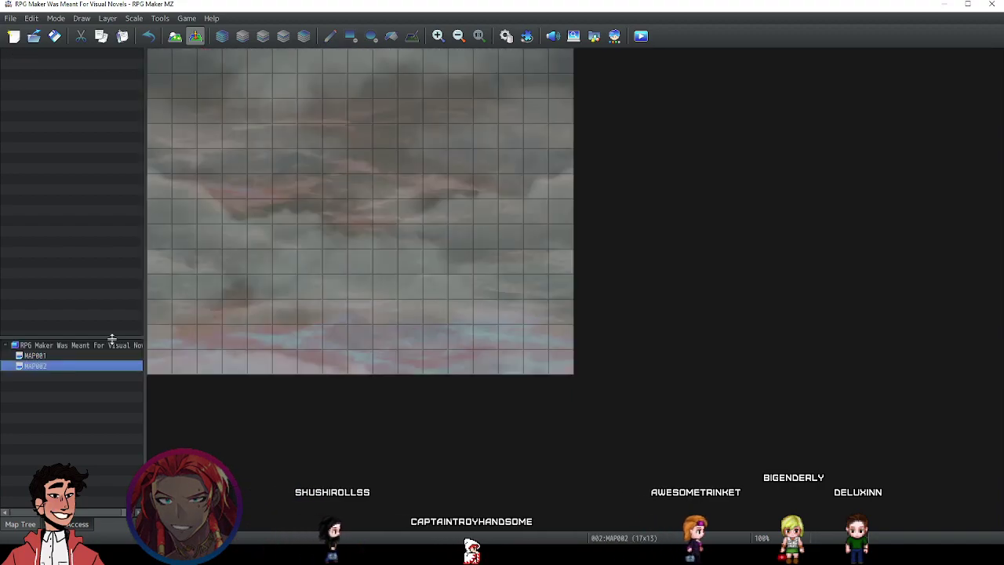
click(49, 356)
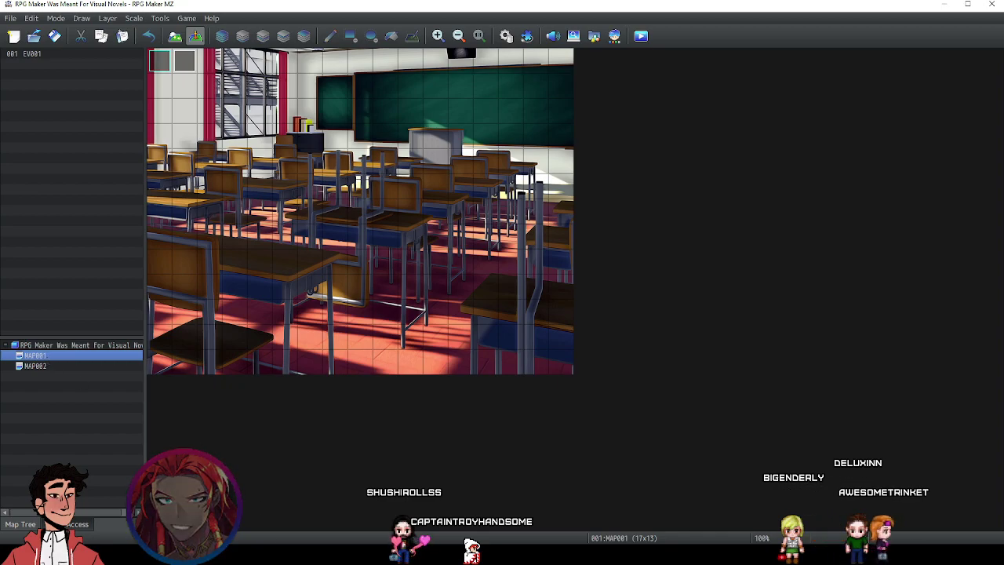
Switch to Discord and open the newly received cropped bus stop image from the direct message in the web browser.
key(alt+Tab)
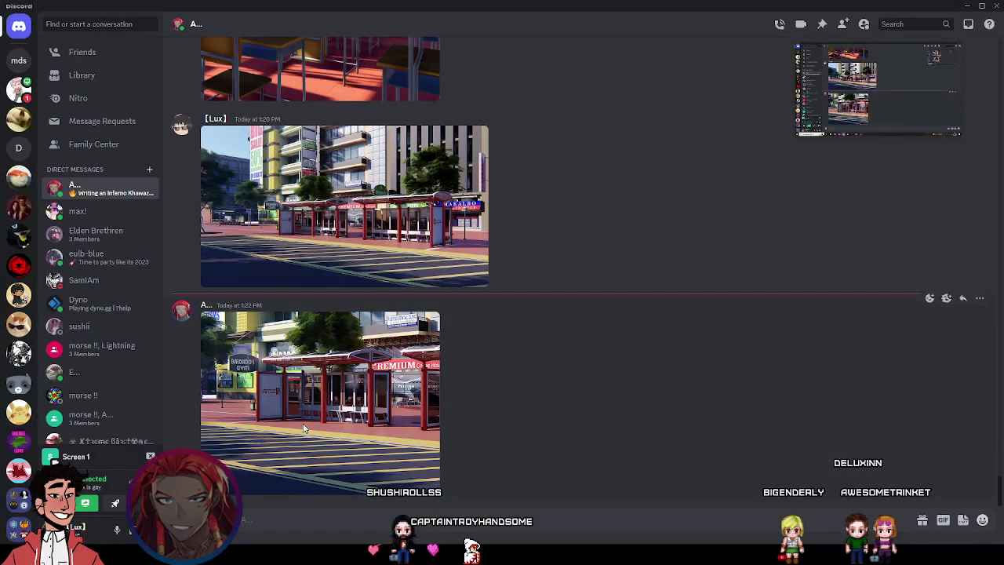
click(304, 427)
click(281, 477)
right_click(284, 478)
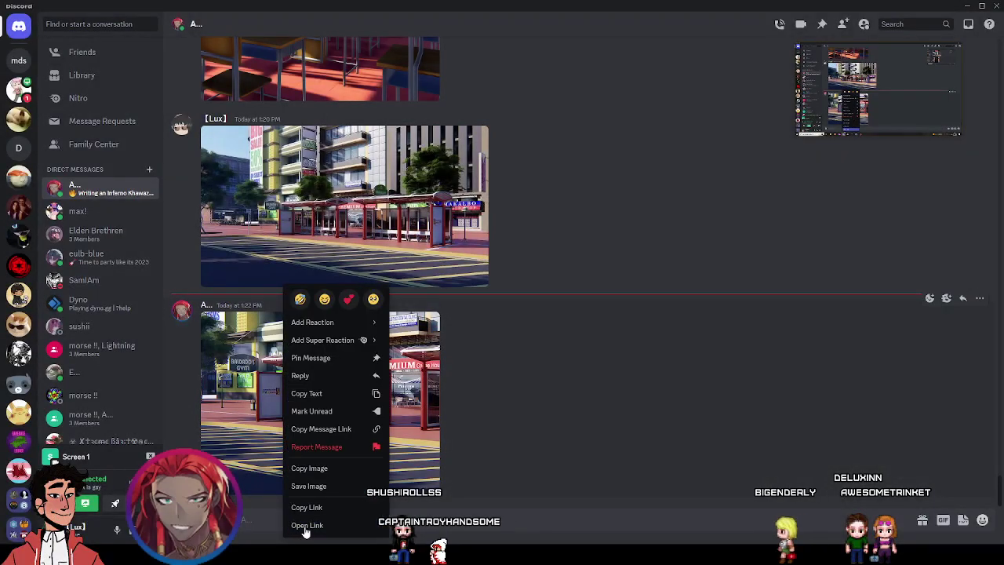
click(306, 524)
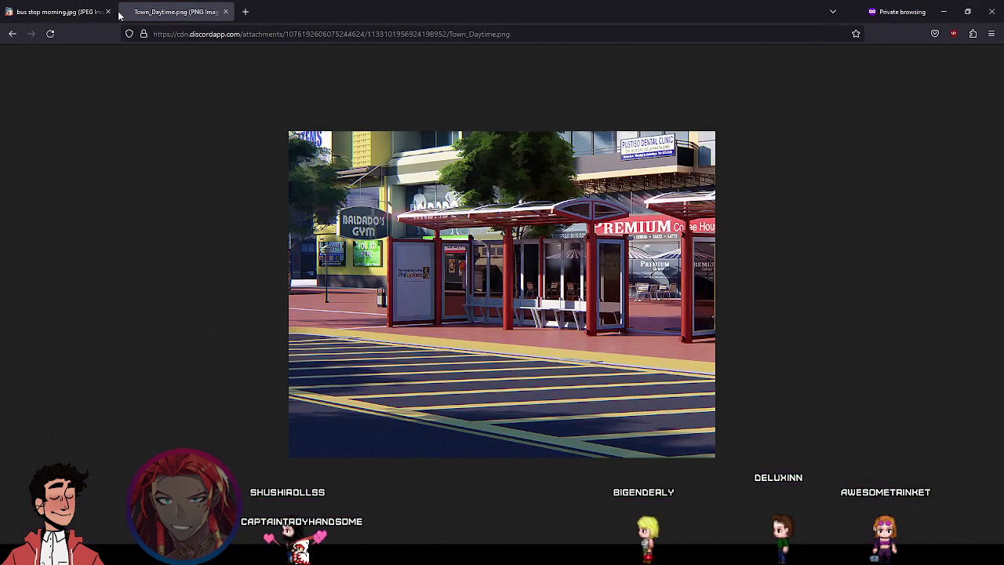
Close the old bus stop morning image page and save the cropped image as Town_Daytime PNG in the project's img/parallaxes folder.
click(94, 11)
click(108, 11)
right_click(323, 214)
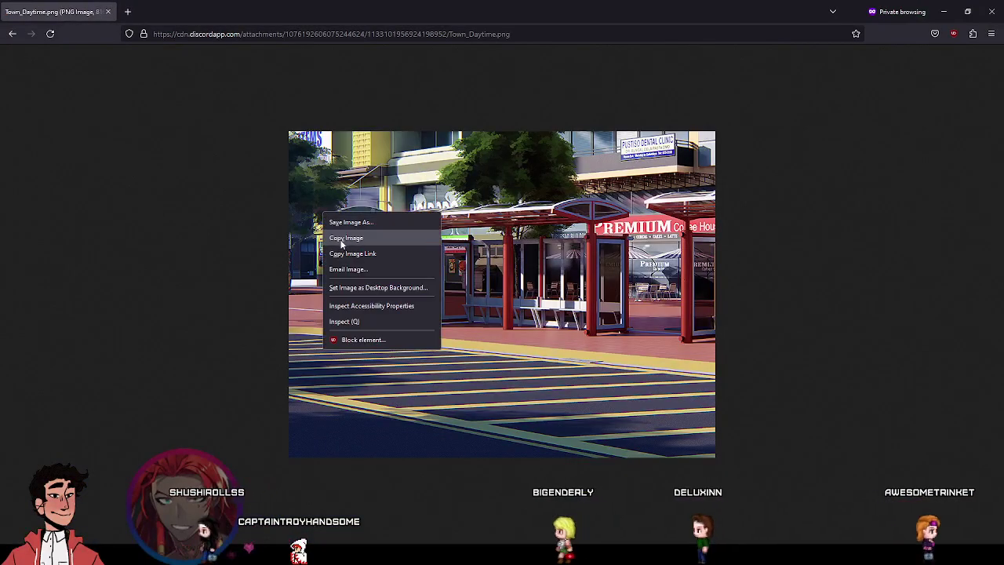
click(351, 223)
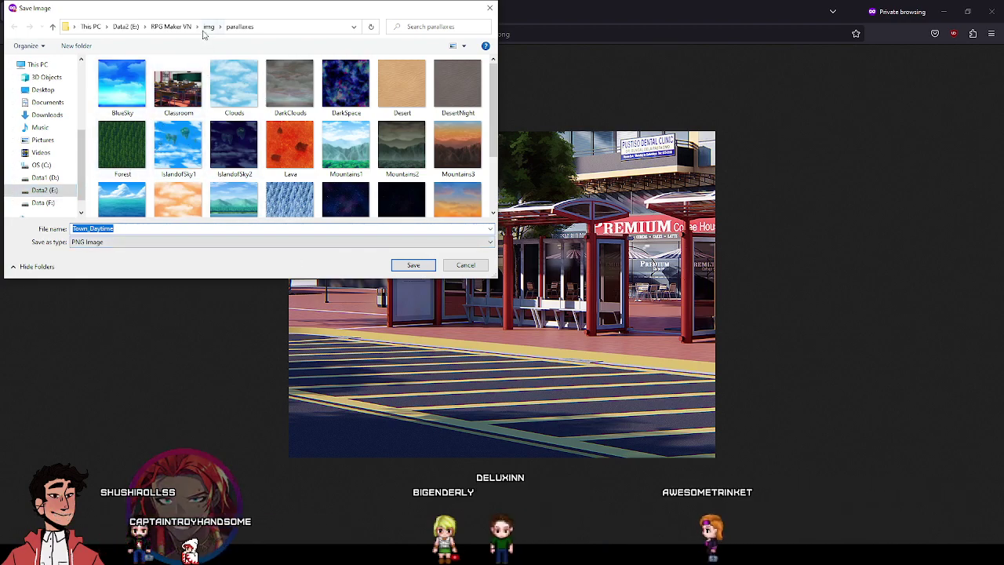
click(425, 267)
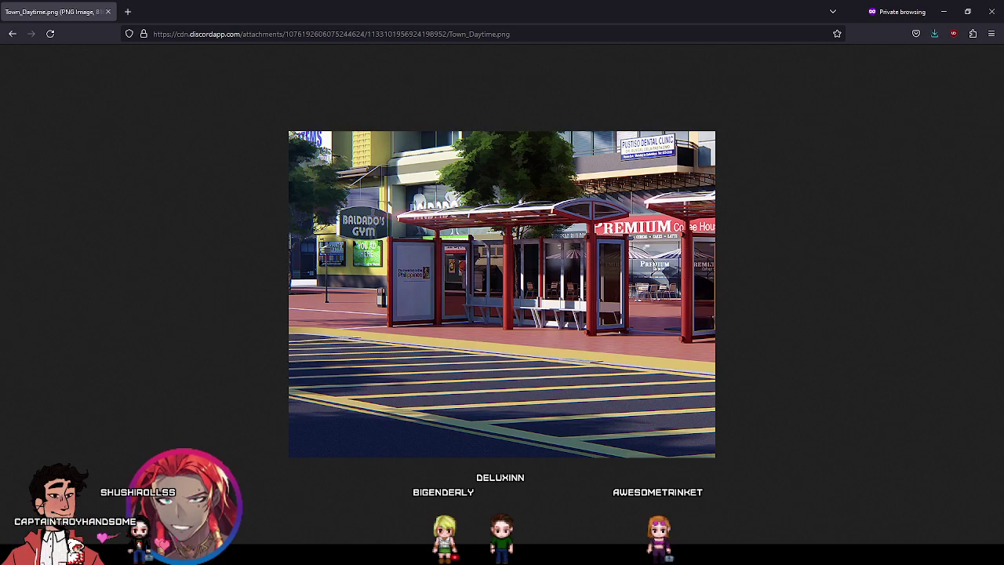
Switch back to RPG Maker MZ and set MAP002's parallax background image to Town_Daytime.
key(alt+Tab)
click(107, 366)
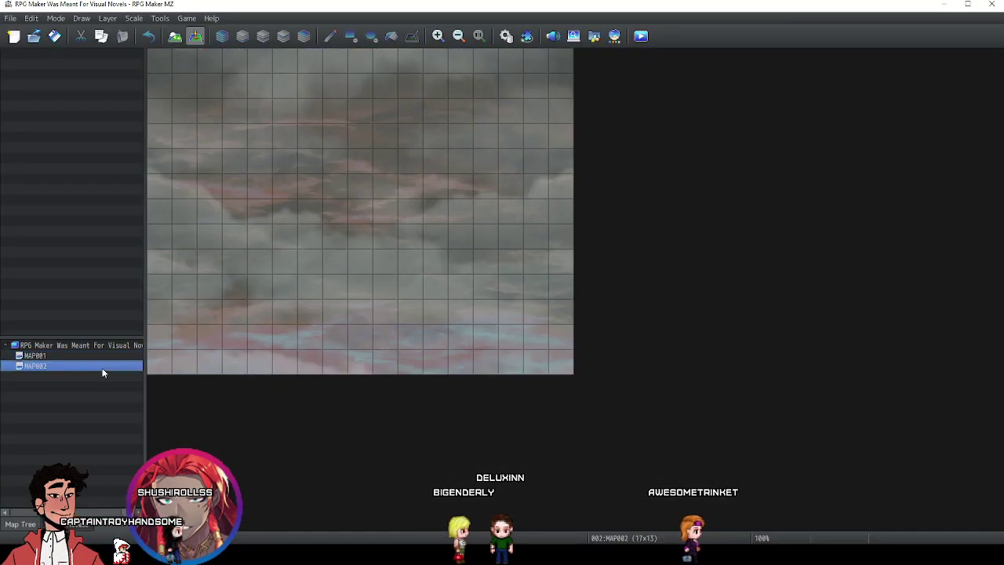
right_click(105, 368)
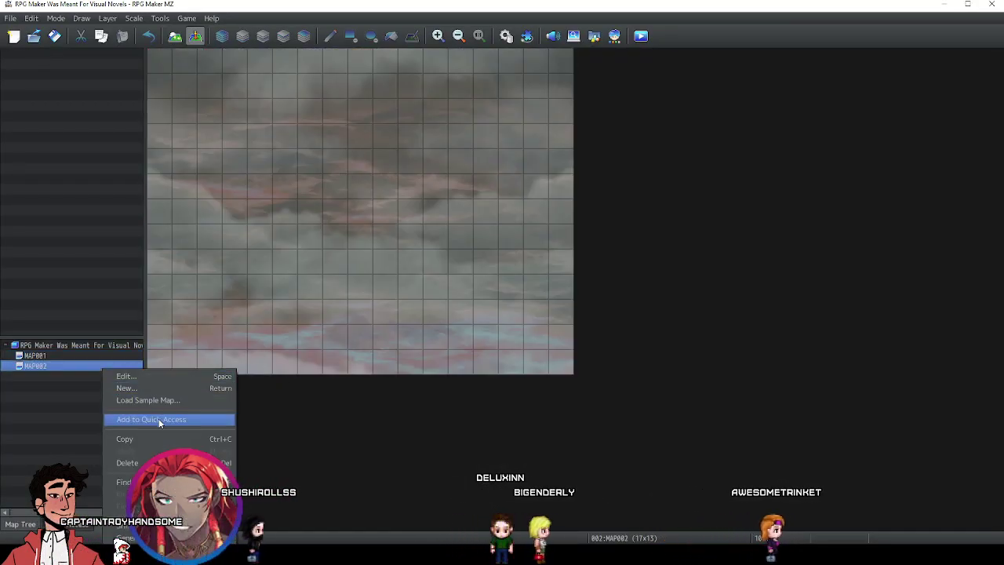
click(163, 378)
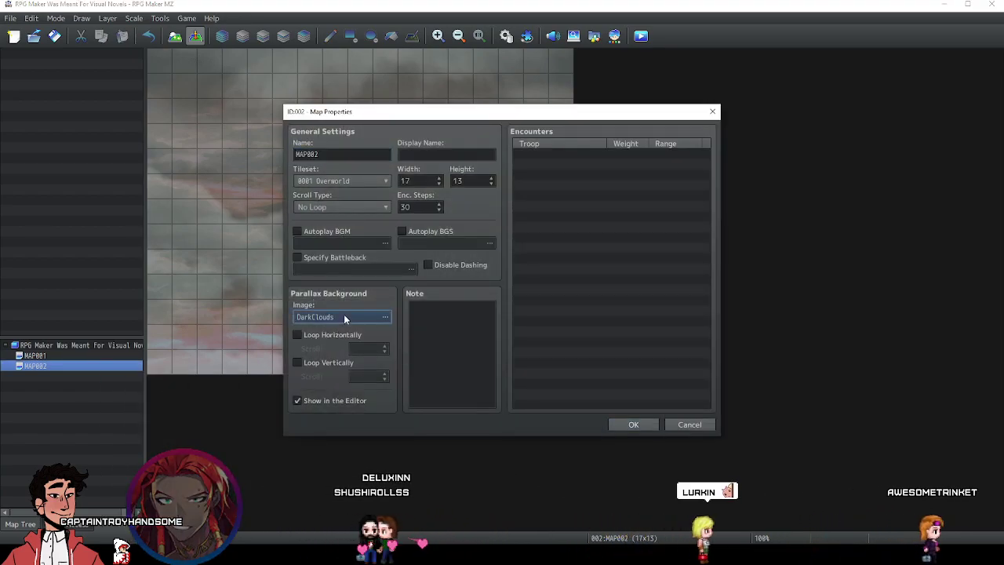
click(342, 317)
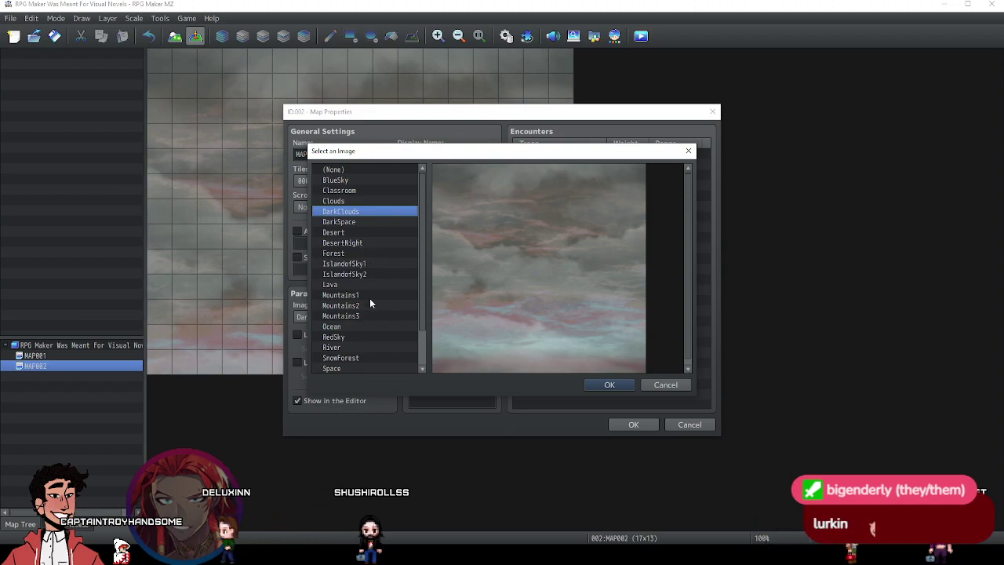
scroll(367, 277, down, 2)
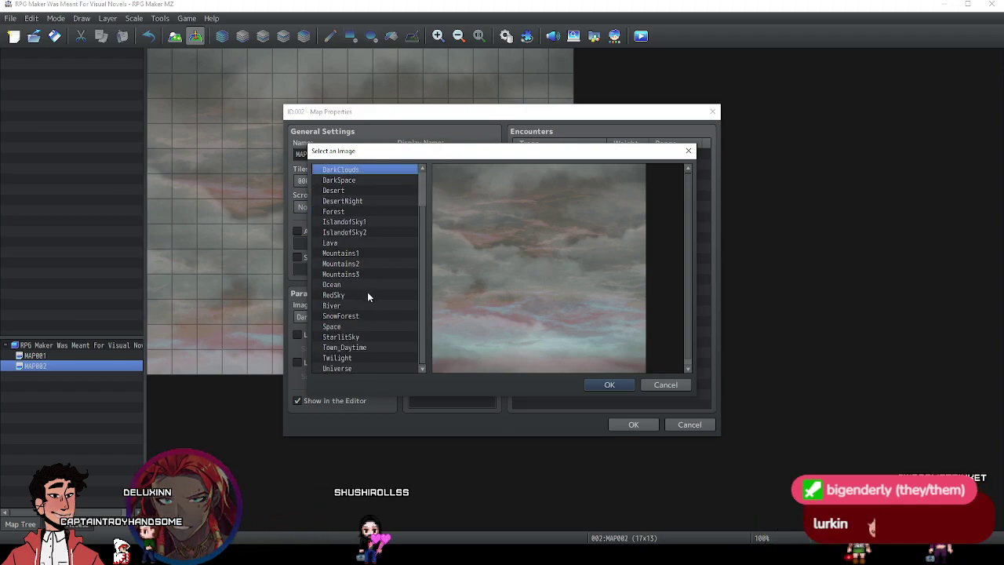
click(367, 347)
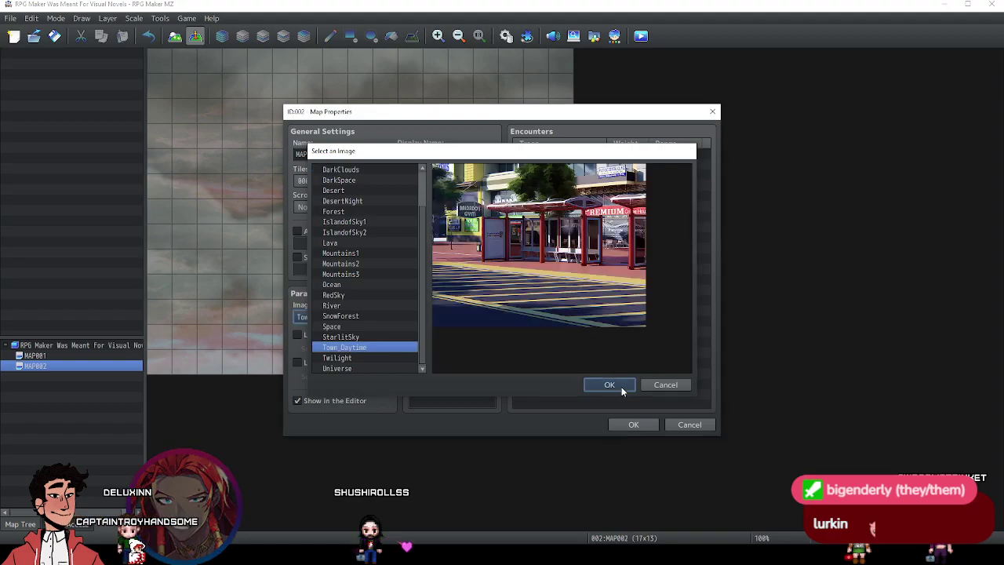
click(621, 385)
click(645, 422)
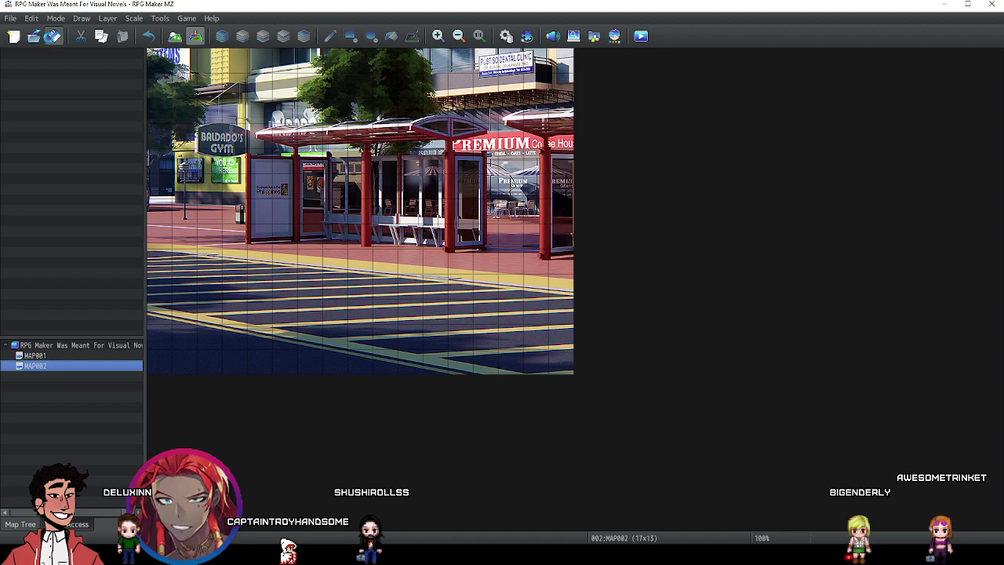
Review MAP002's map properties and close them without making changes.
right_click(99, 364)
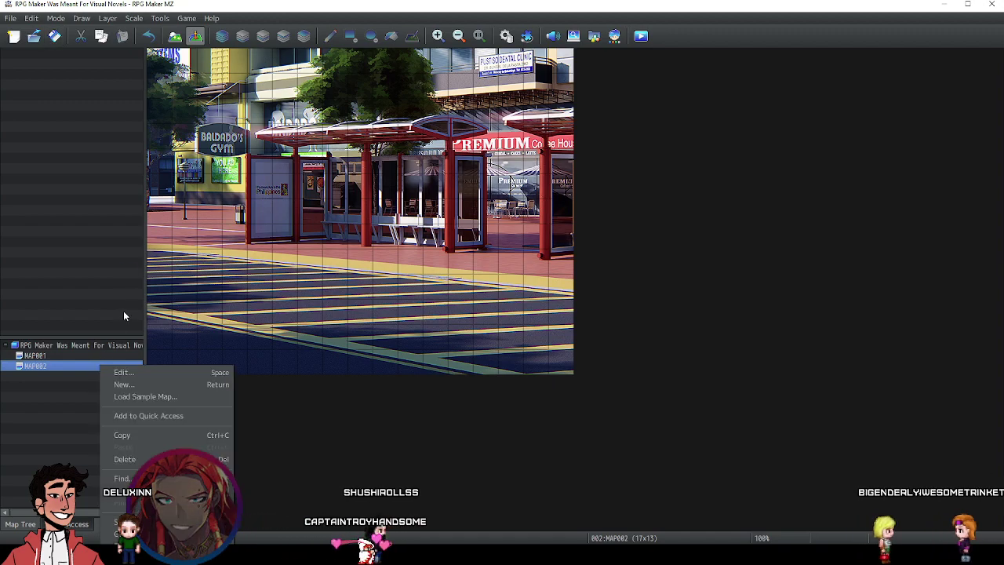
click(141, 373)
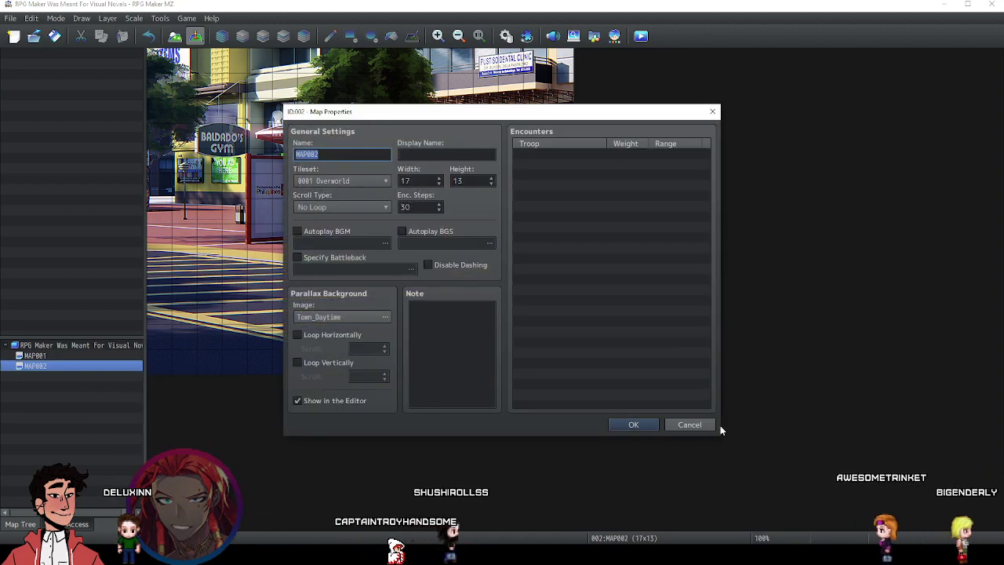
click(696, 425)
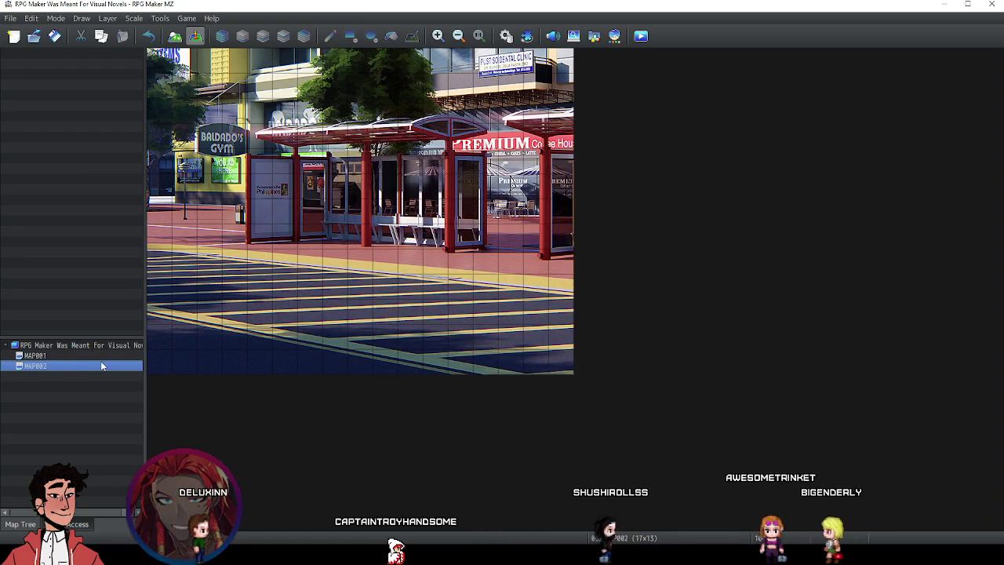
Select the classroom map MAP001 and open its map properties to review the settings.
click(74, 357)
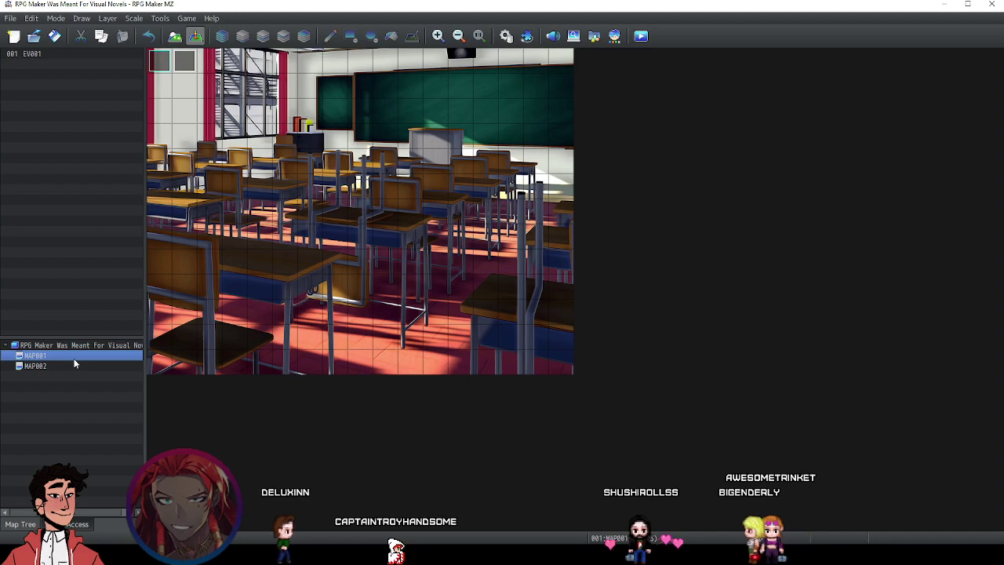
right_click(75, 360)
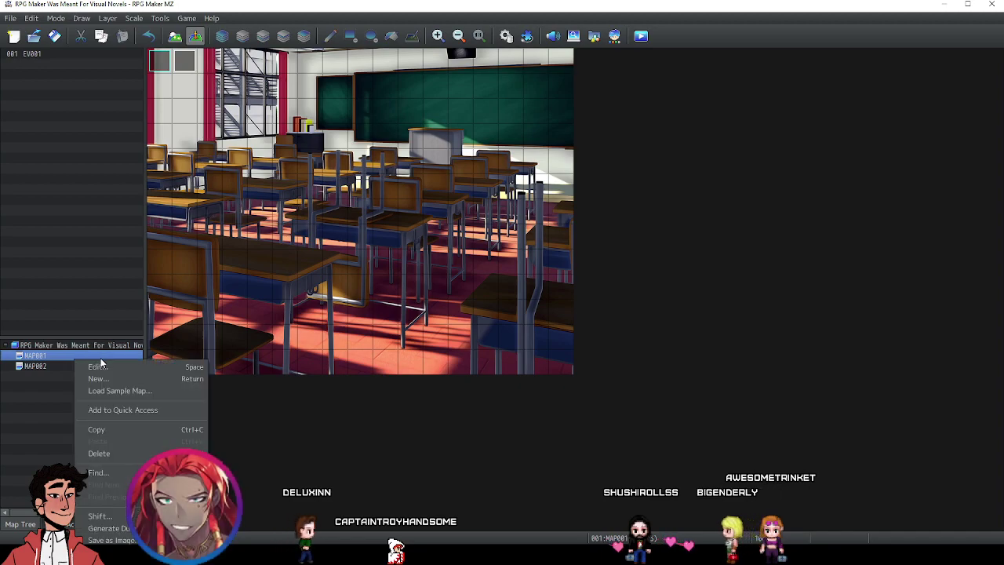
click(55, 358)
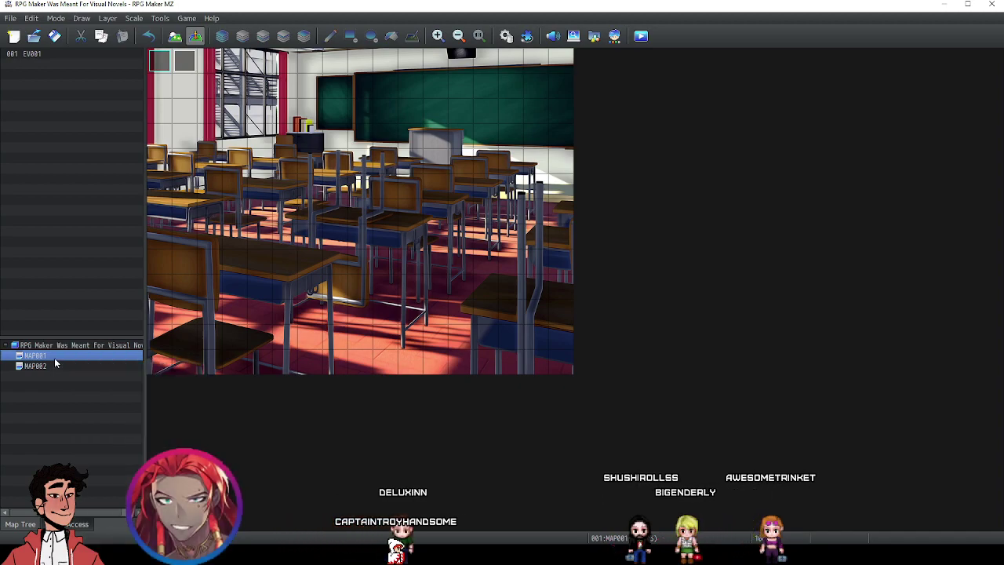
right_click(54, 358)
click(92, 363)
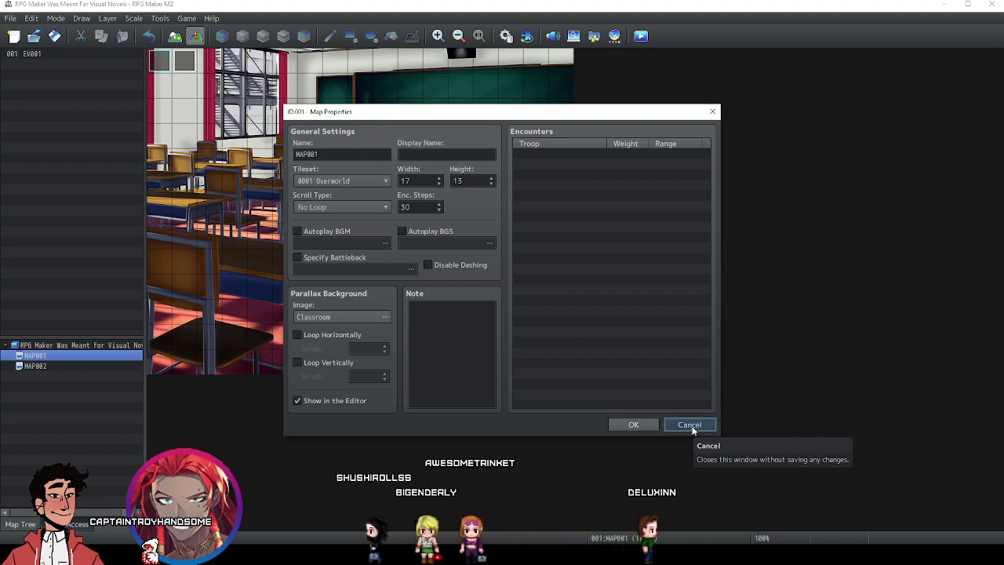
Close MAP001's map properties without changes and review the command list of its event EV001.
click(690, 424)
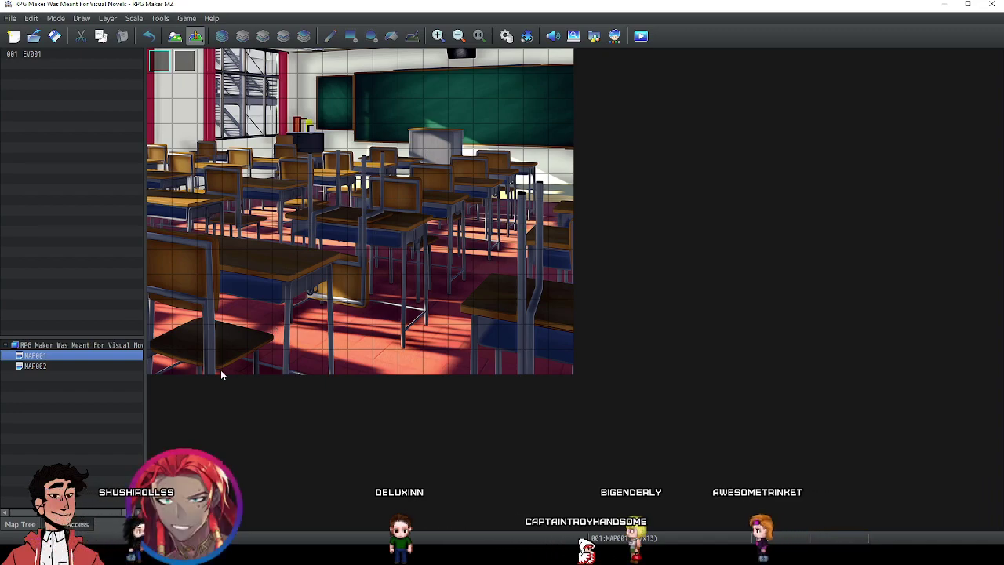
click(125, 367)
click(119, 357)
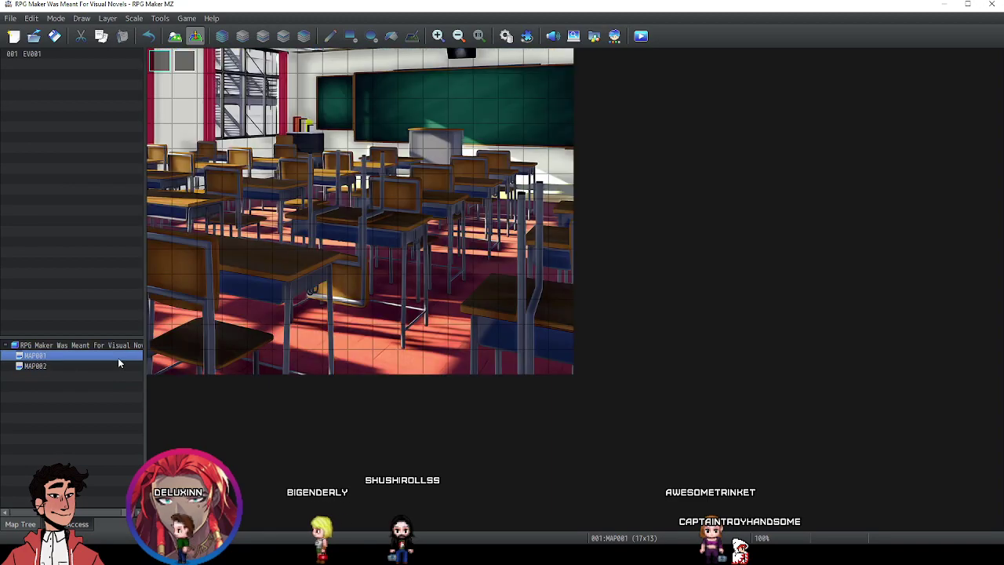
double_click(185, 59)
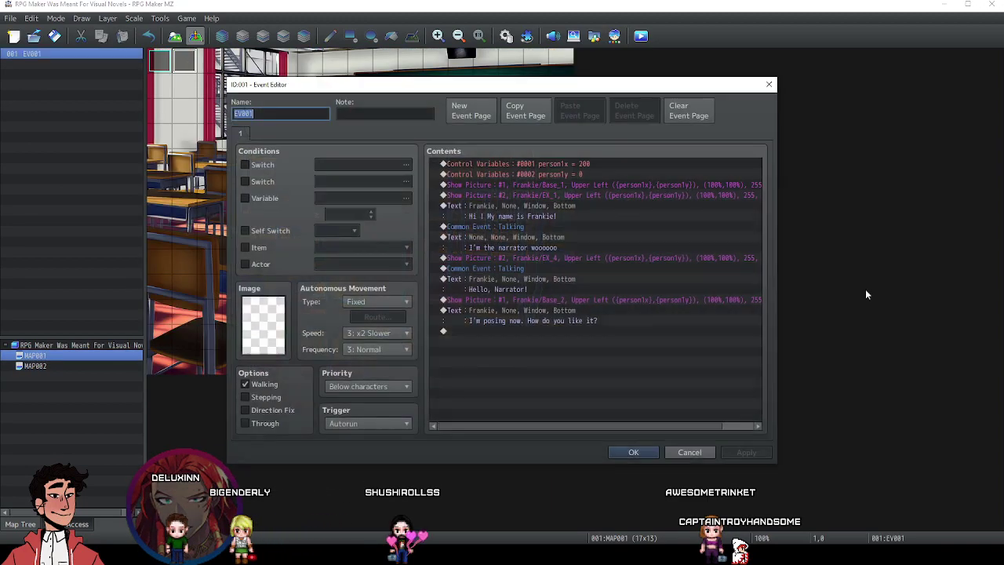
click(566, 331)
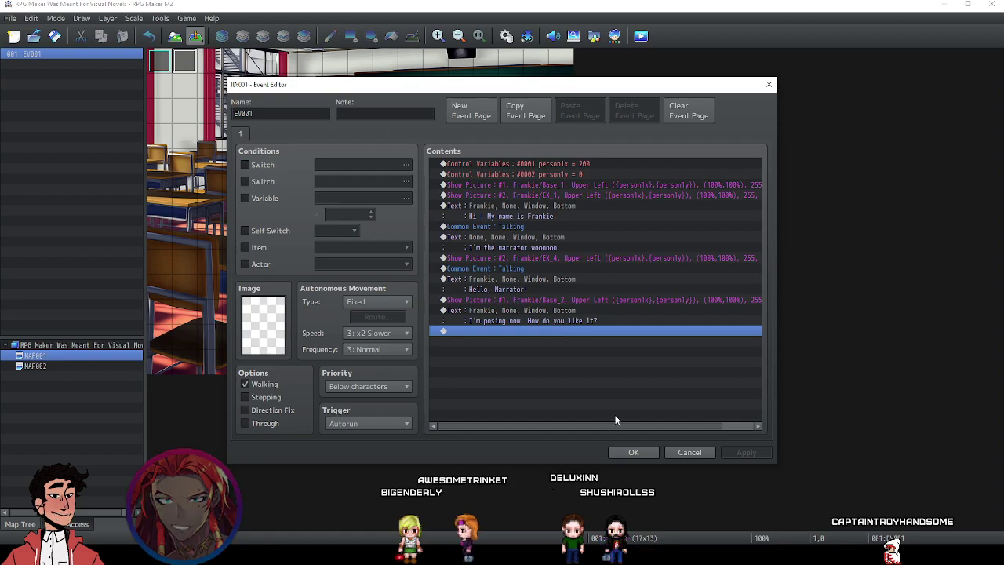
click(631, 455)
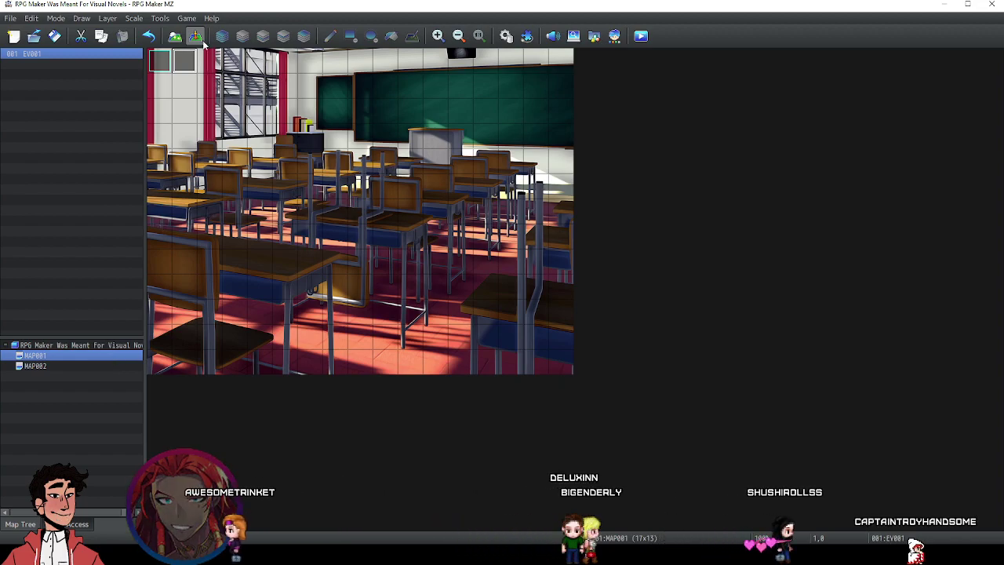
Add a Fadeout Screen command after Frankie's last line in MAP001's event EV001.
double_click(189, 59)
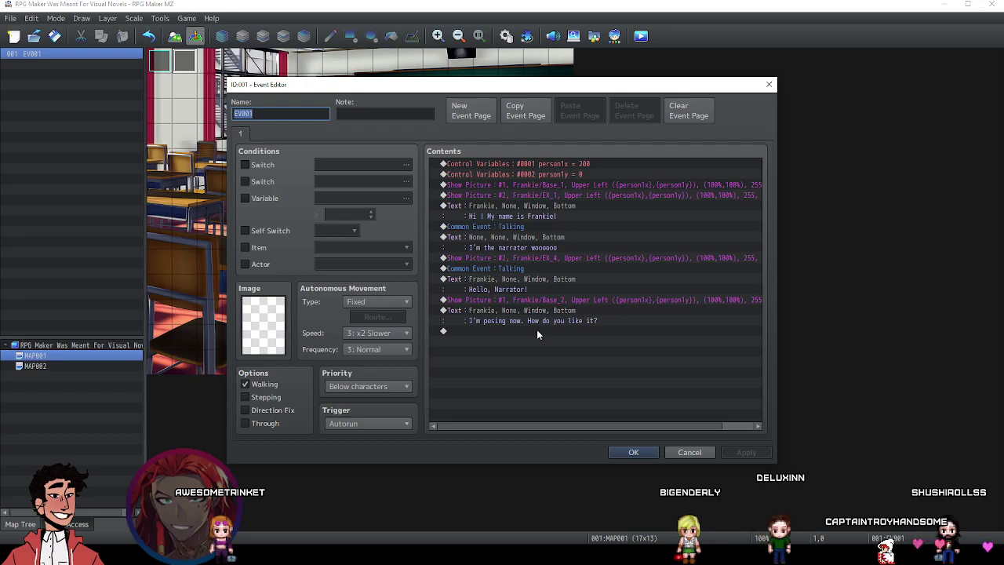
click(537, 331)
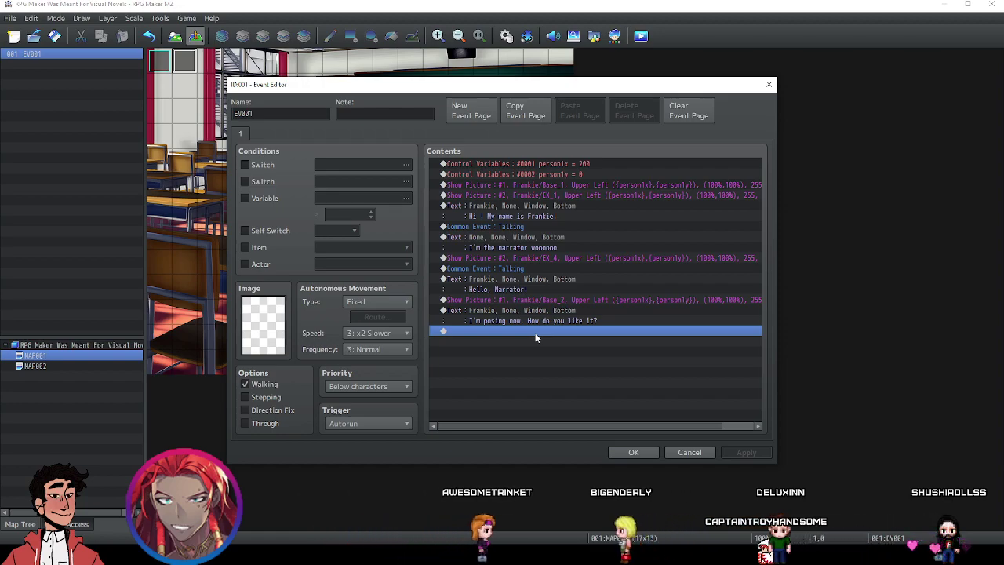
double_click(535, 332)
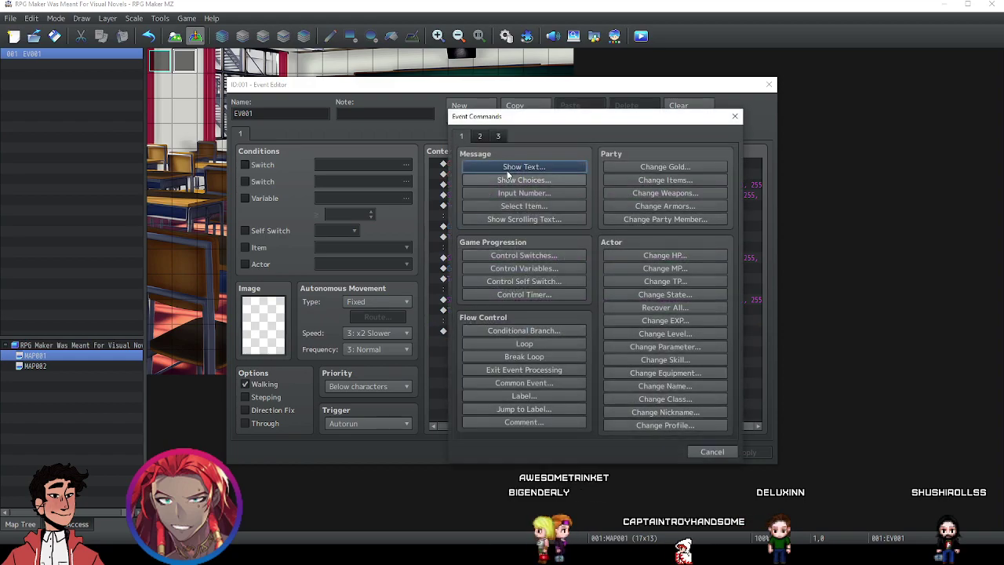
click(499, 137)
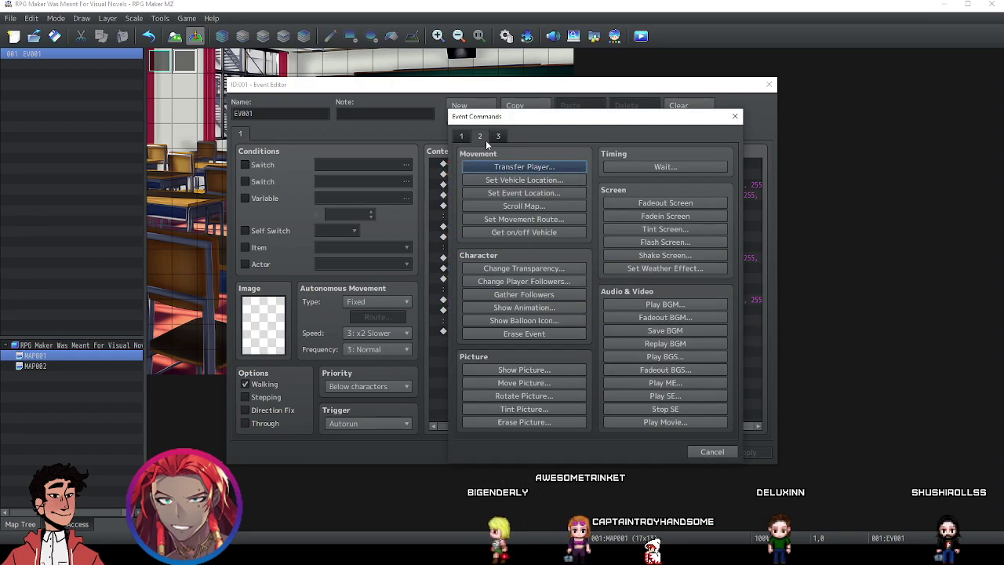
click(649, 202)
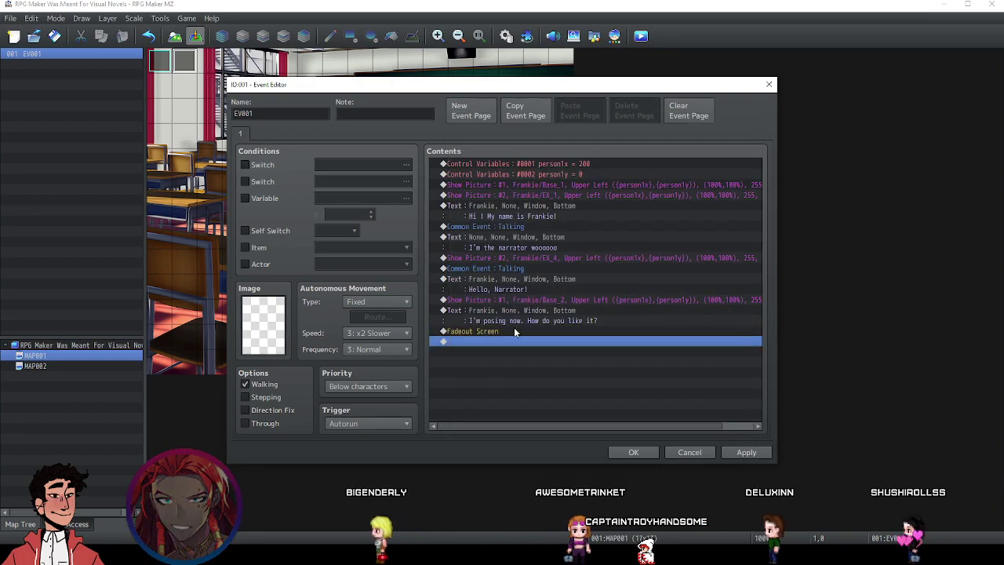
Add a Transfer Player command to MAP002 (4,5) after the fadeout and save the classroom event.
double_click(510, 341)
click(461, 136)
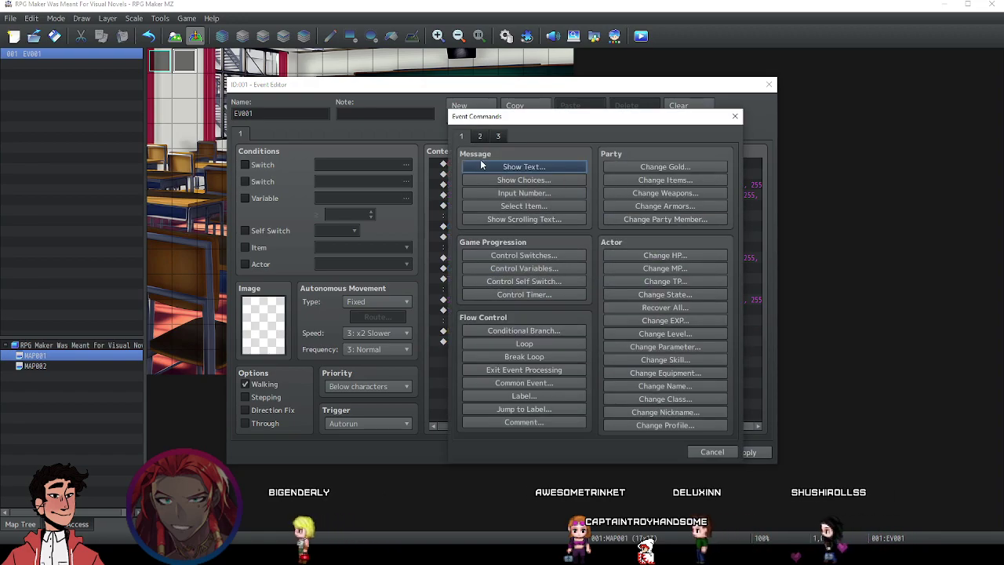
click(480, 137)
click(524, 166)
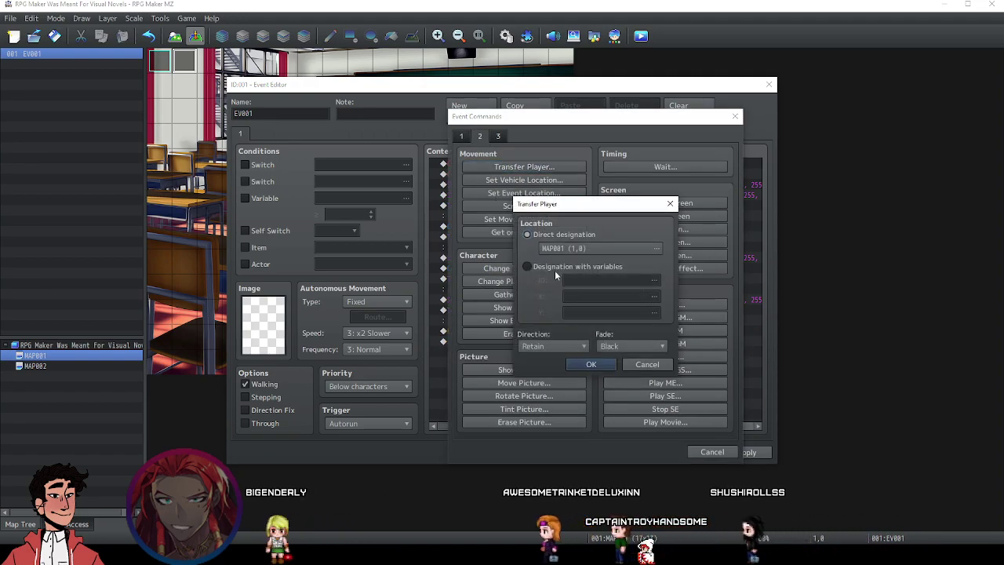
click(588, 248)
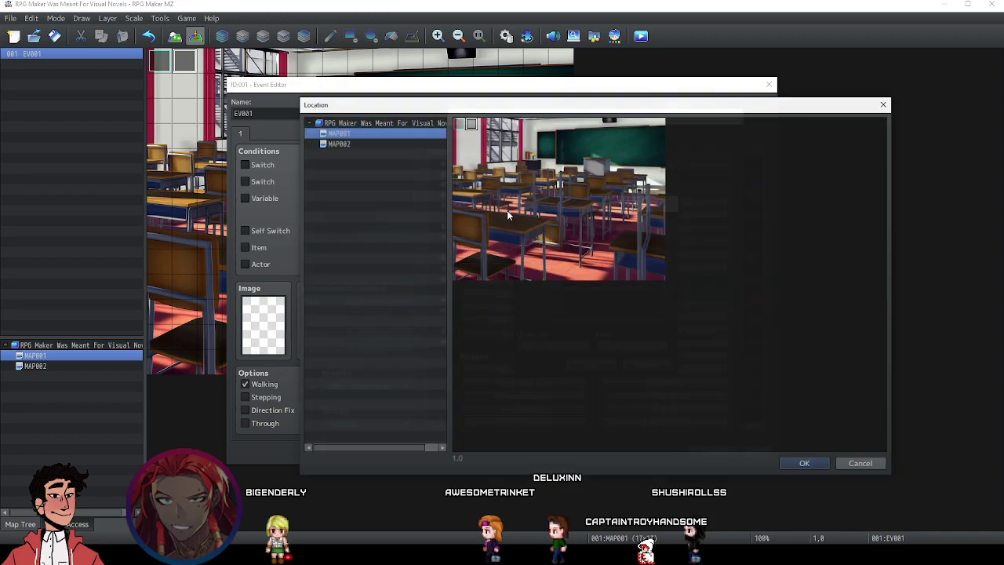
click(387, 144)
double_click(543, 248)
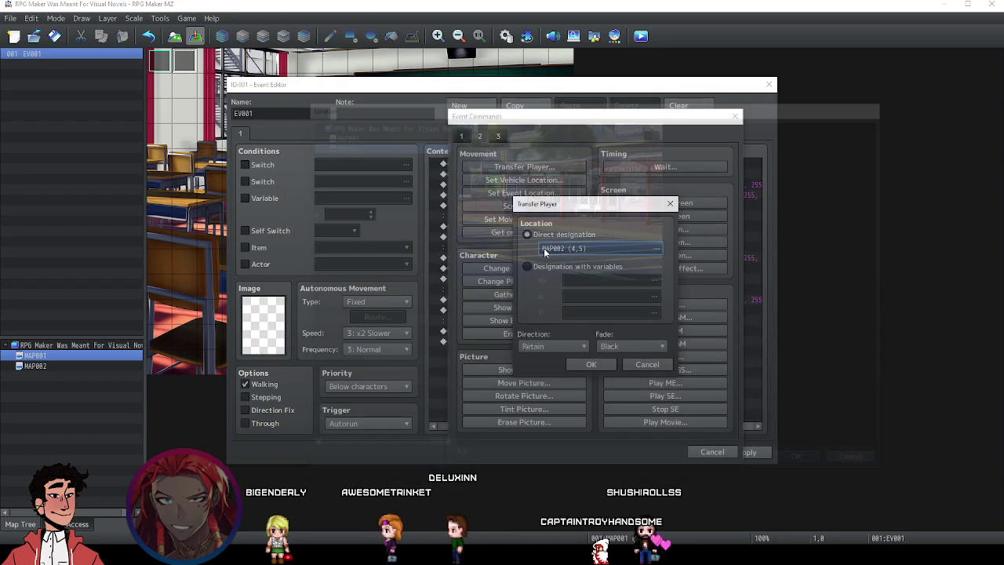
click(591, 364)
click(755, 451)
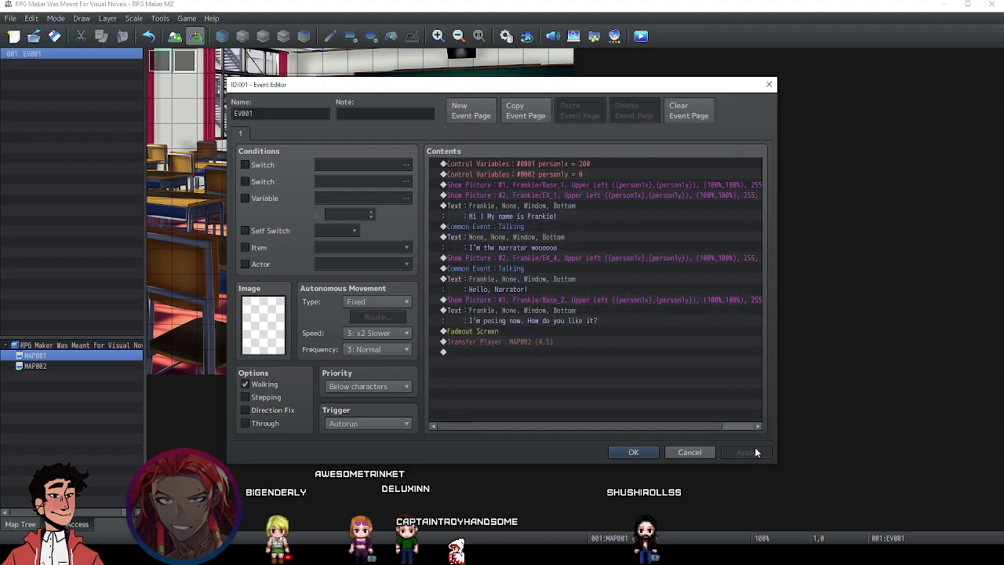
click(657, 453)
Create an event on the upper-left tile of MAP002 and set its trigger to Autorun.
click(58, 365)
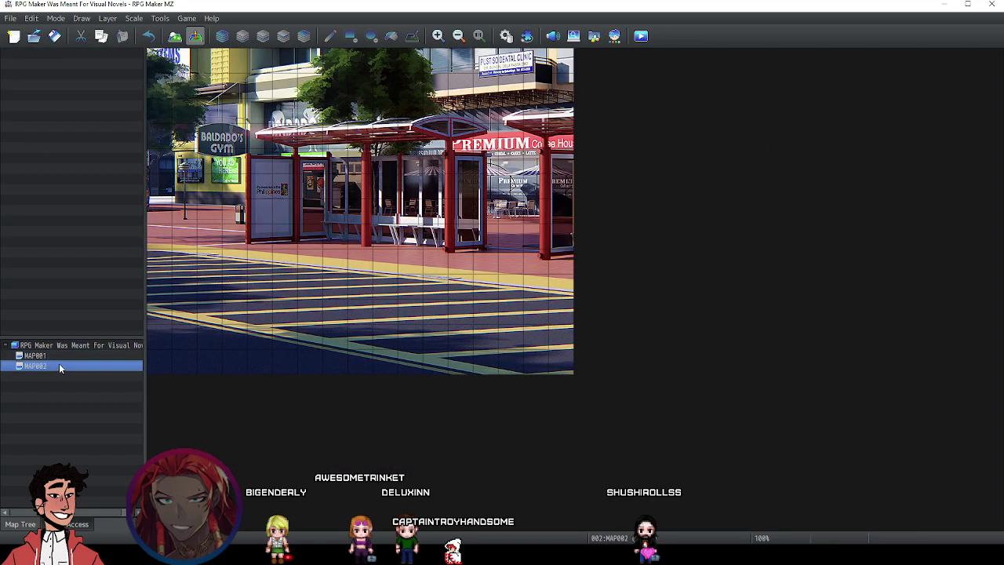
double_click(167, 68)
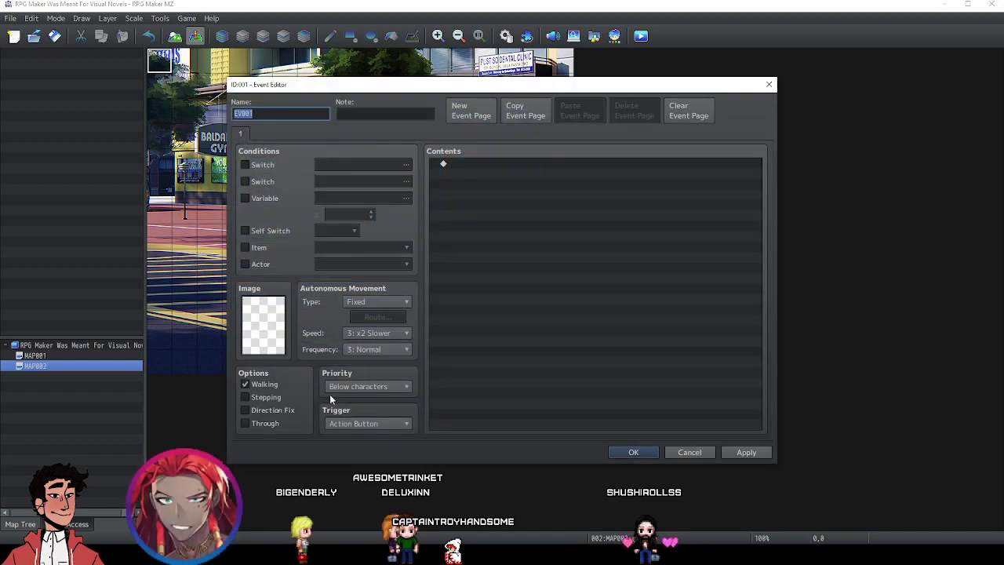
click(351, 422)
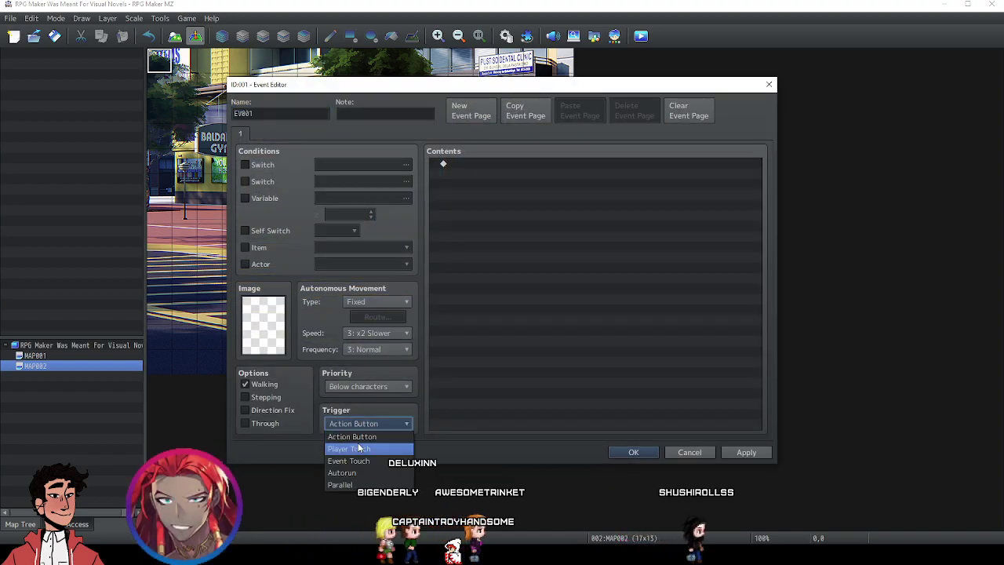
click(355, 472)
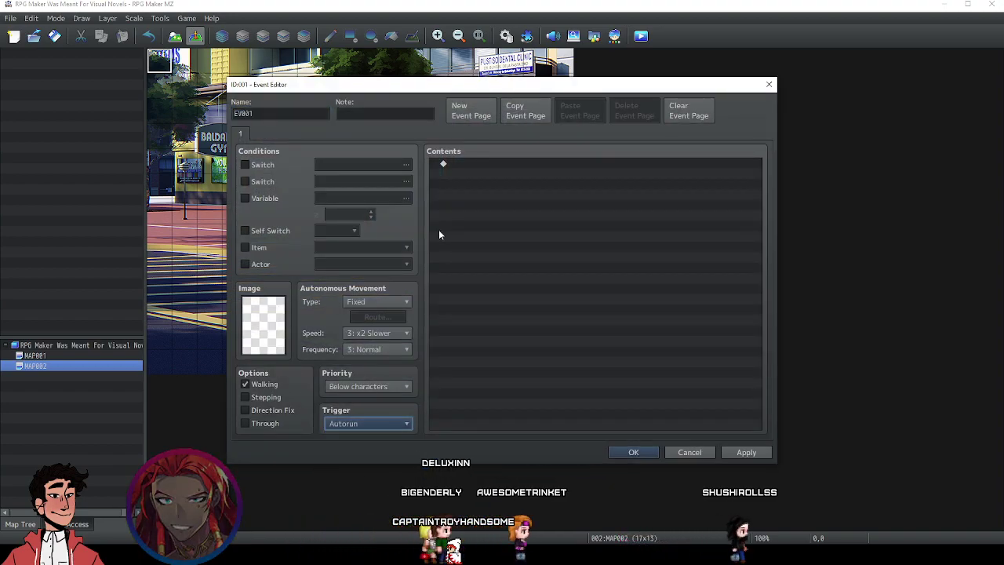
Add a Fadein Screen command to the new MAP002 event and apply it.
double_click(467, 163)
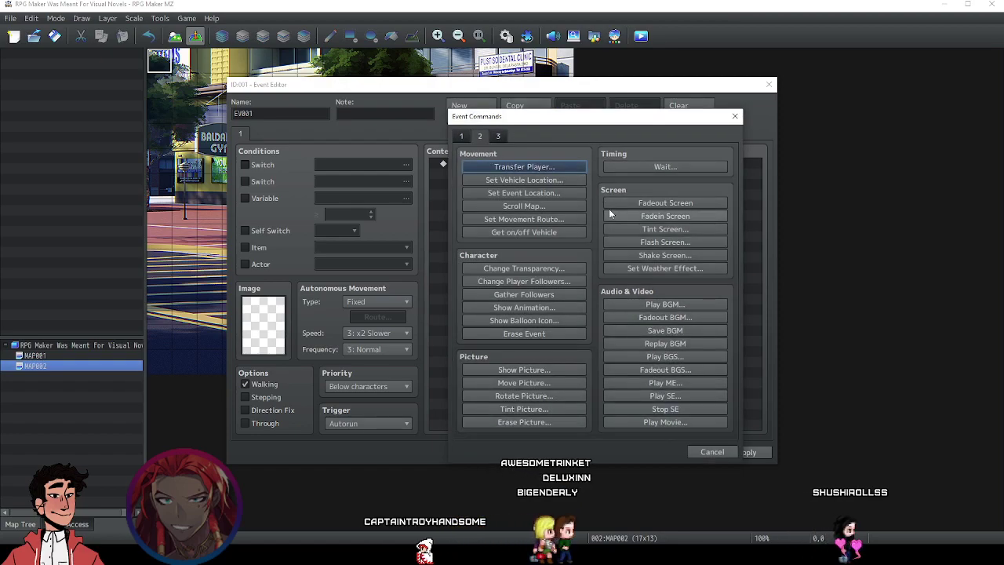
click(614, 216)
click(726, 456)
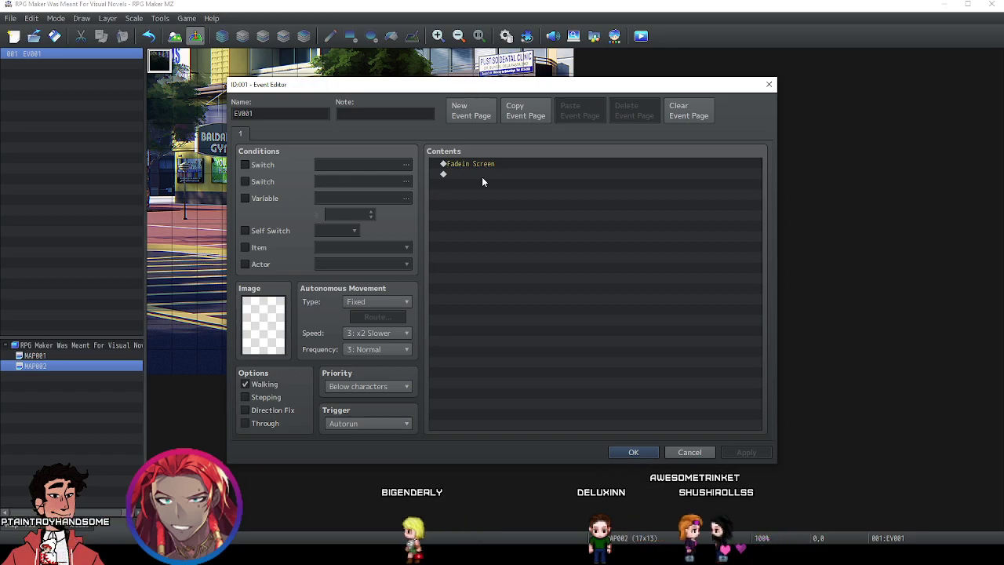
Add a Show Text command with the name Frankie and the text "Now we're in the city!" after the fadein, and save the event.
click(483, 174)
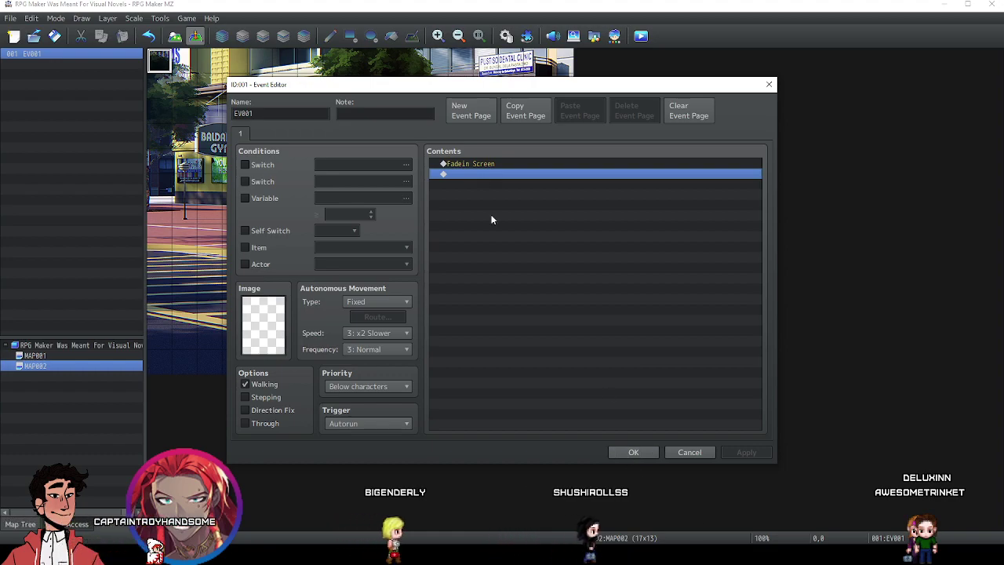
double_click(475, 176)
click(461, 136)
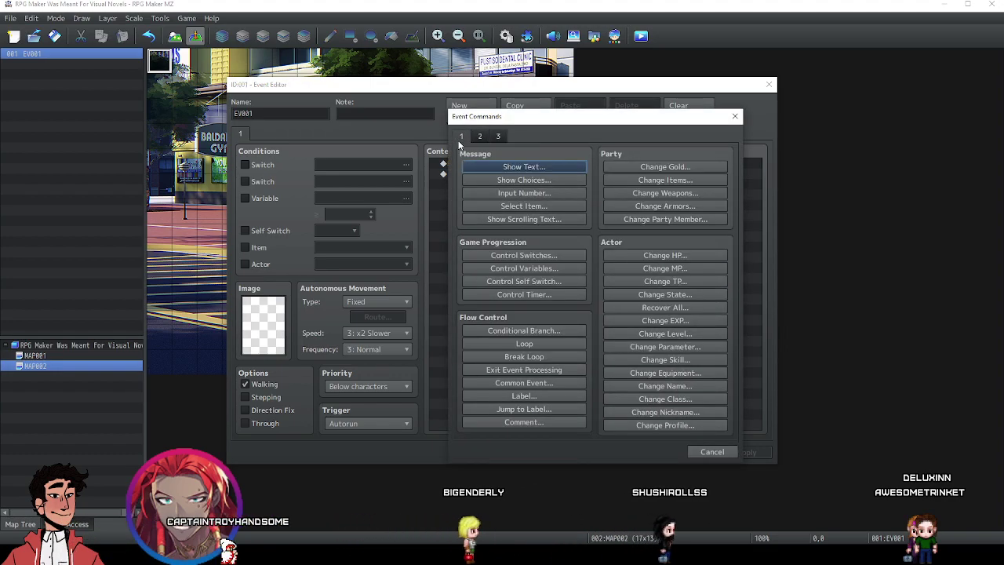
click(480, 166)
click(503, 317)
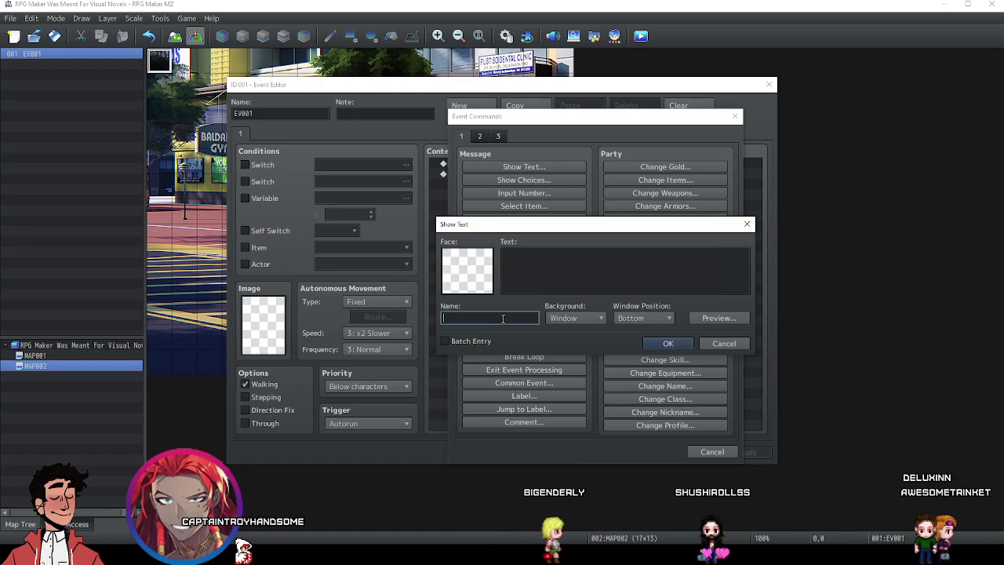
text(F)
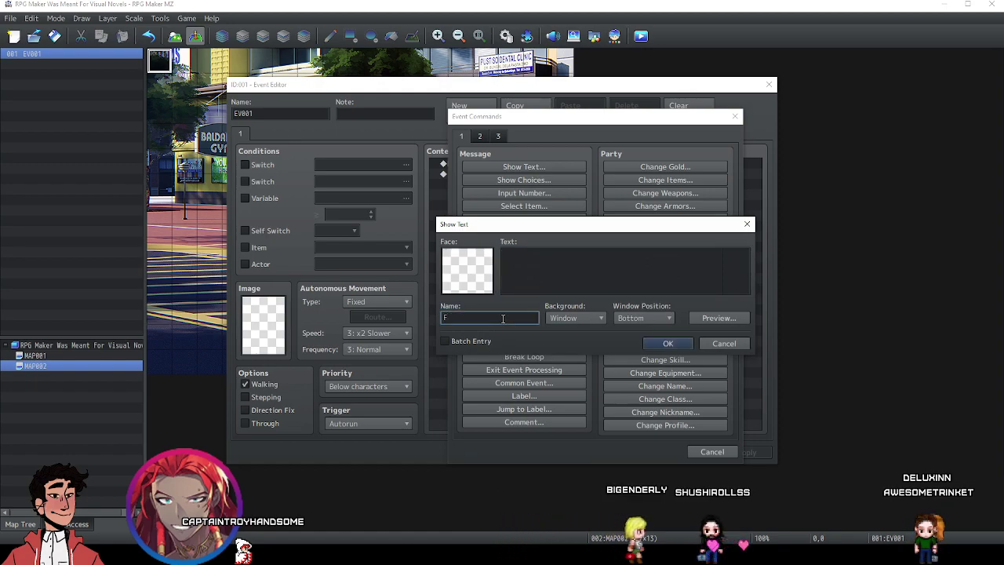
text(rankie)
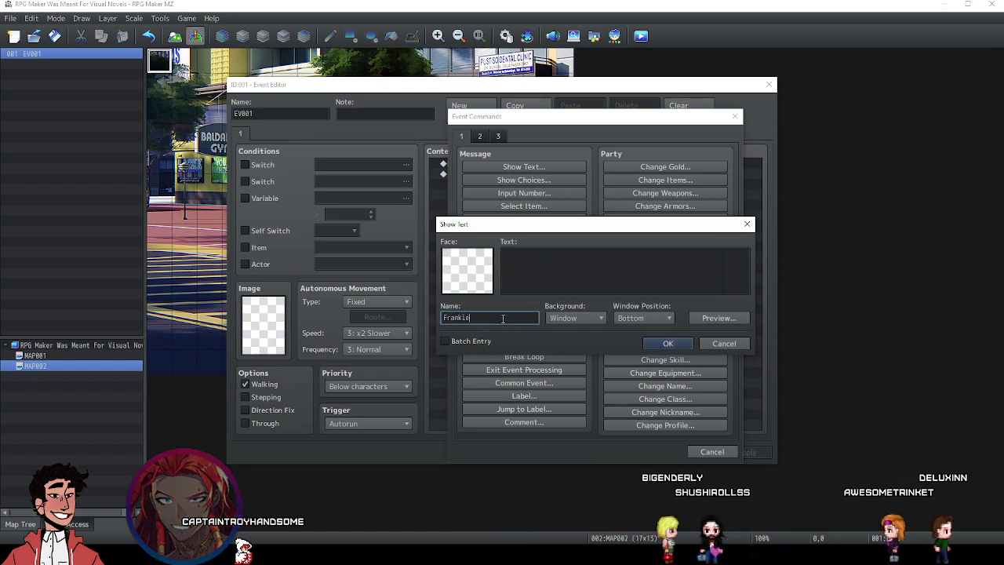
click(548, 265)
text(No)
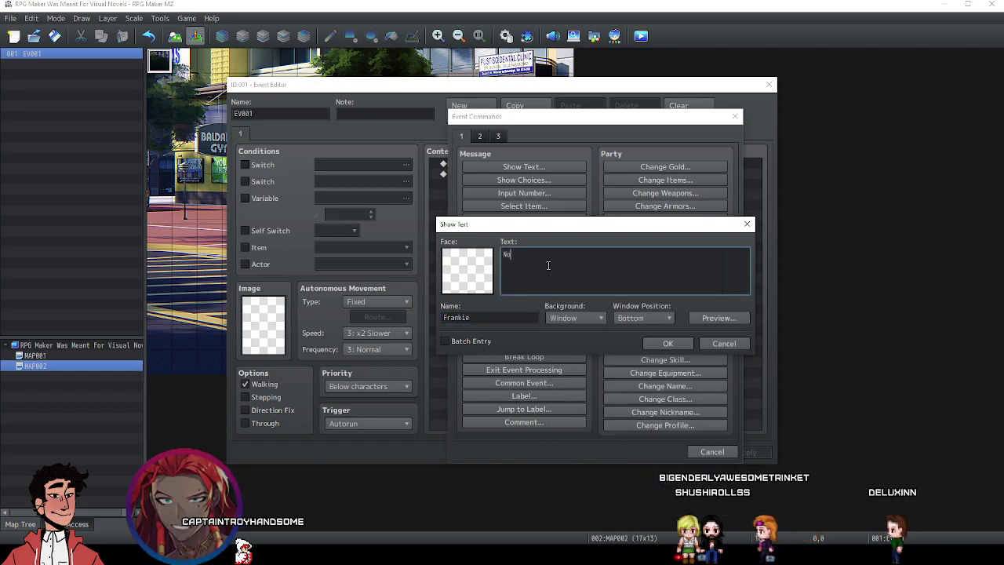
text(w we're in the city)
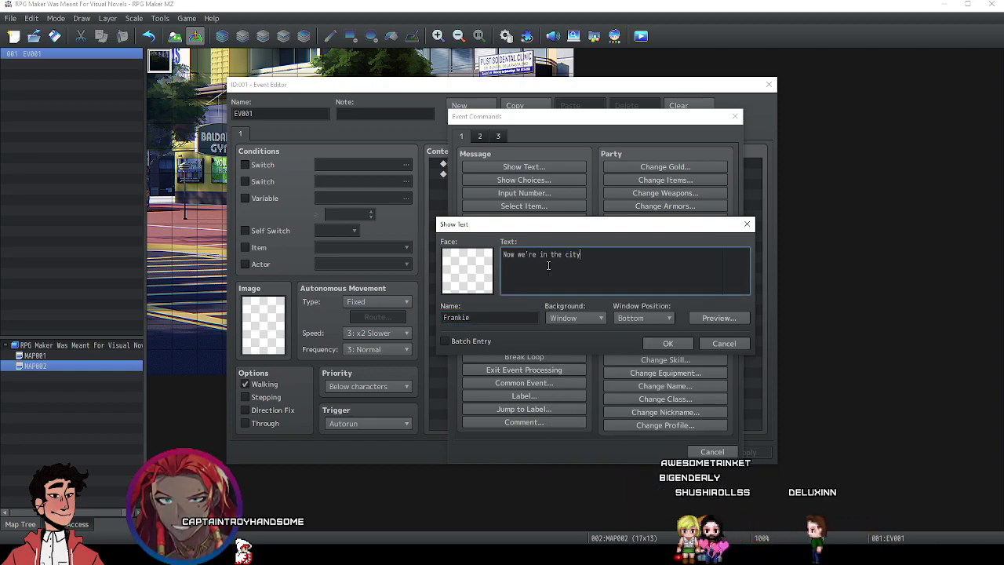
text(!)
click(667, 344)
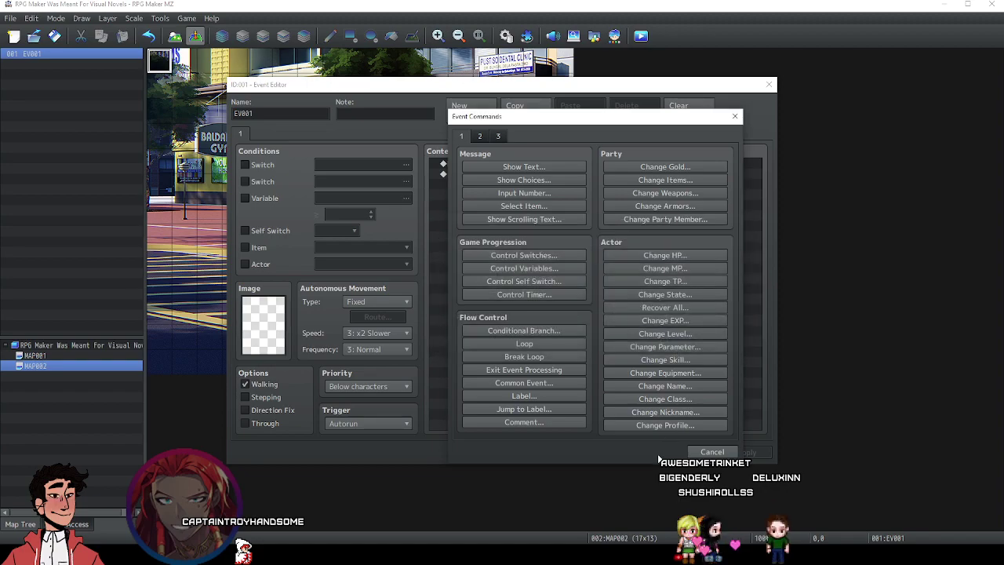
click(635, 453)
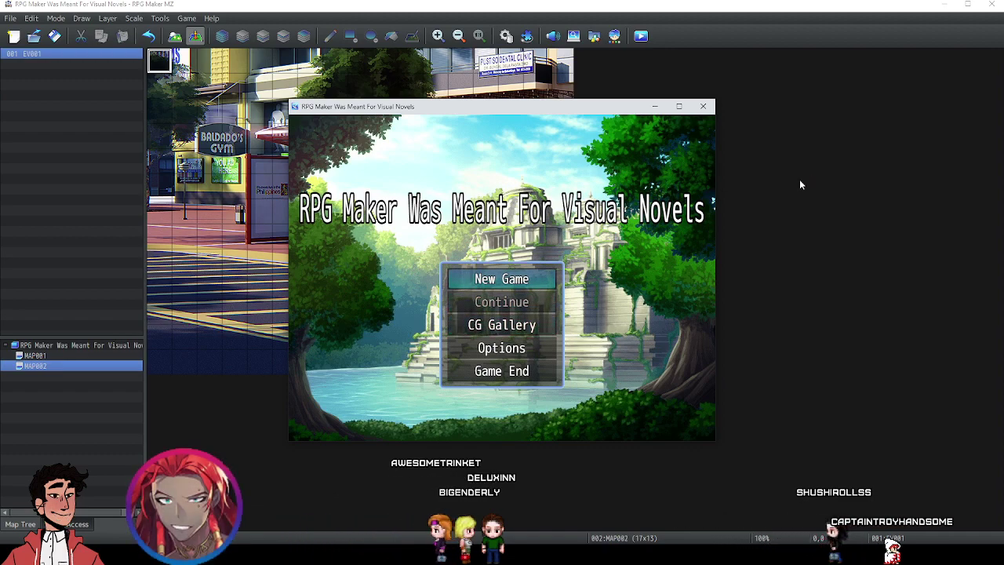
View the CG Gallery from the playtest's title screen and return to the title.
key(Down)
key(Down)
key(Return)
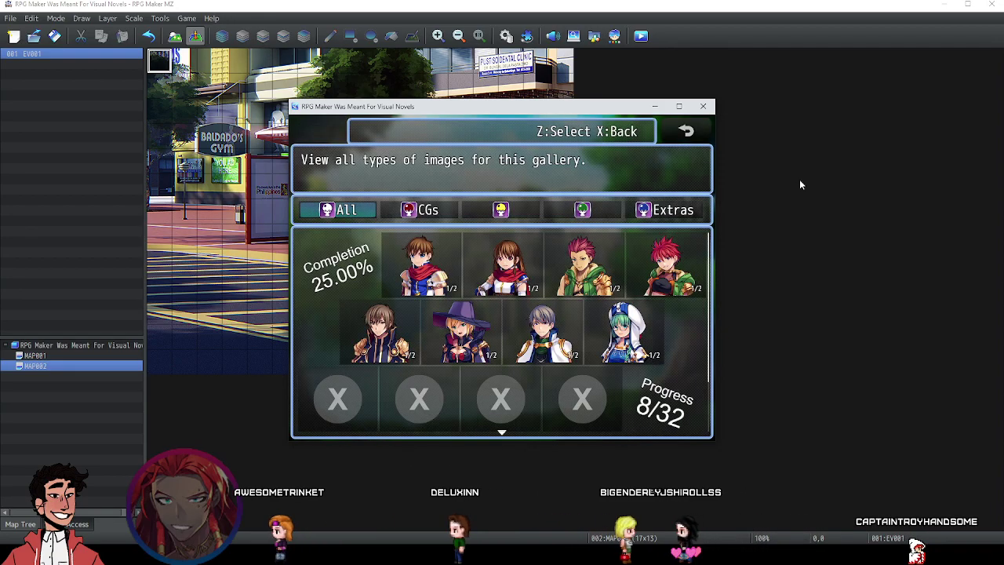
key(Left)
key(Left)
key(Escape)
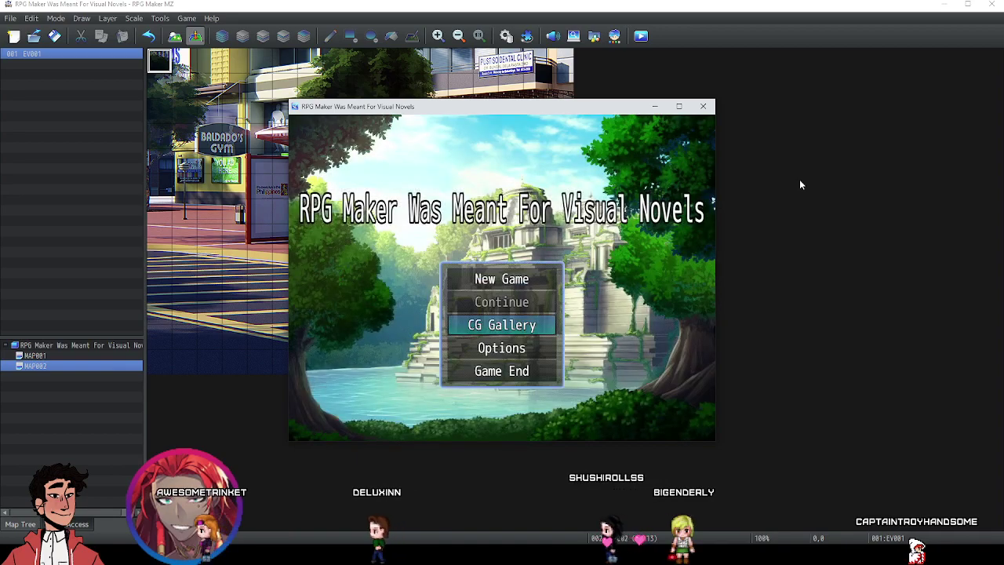
Playtest a new game through Frankie's classroom dialogue and the transition to the city map, and close the playtest window.
key(Up)
key(Down)
key(Up)
key(Up)
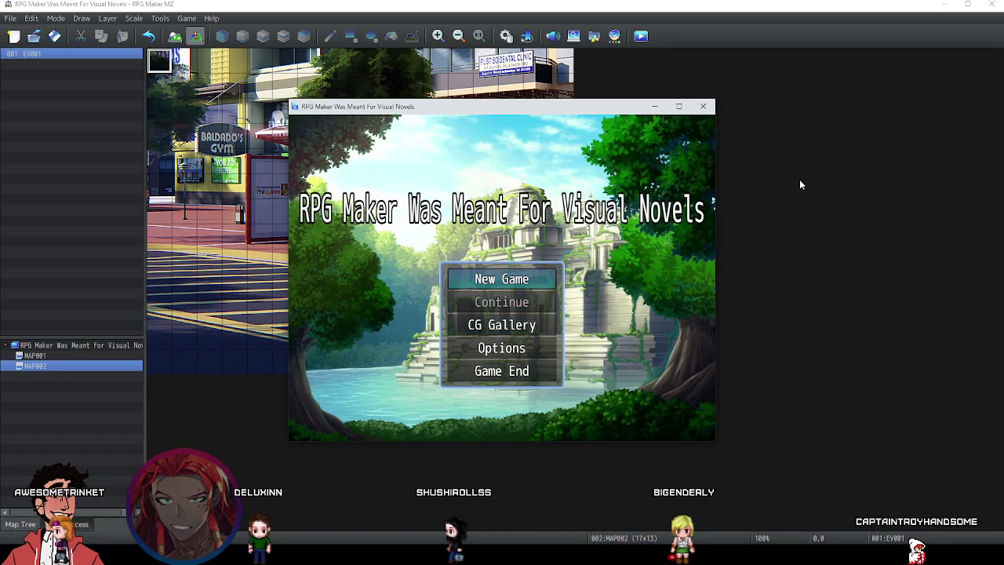
key(Return)
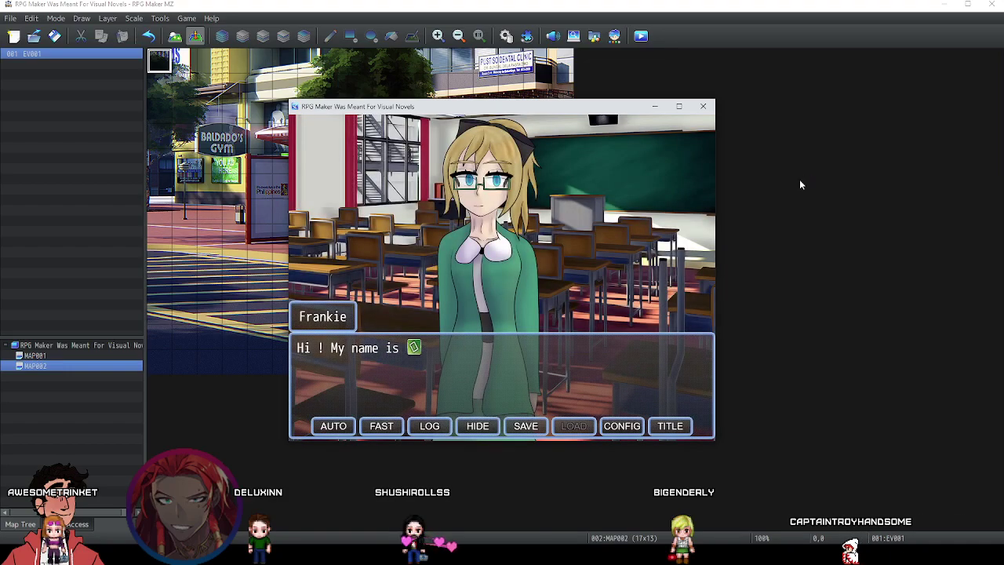
key(Return)
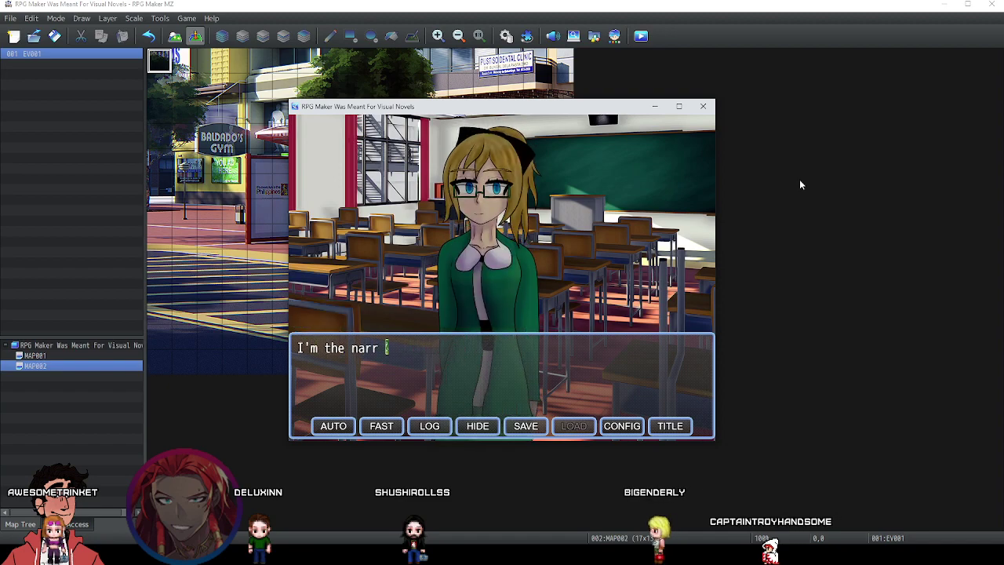
key(Return)
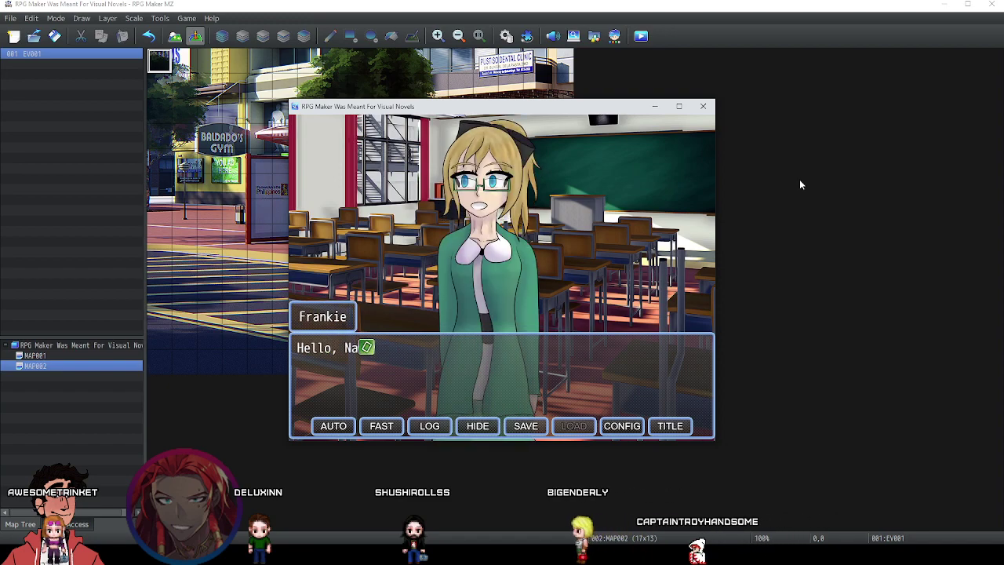
key(Return)
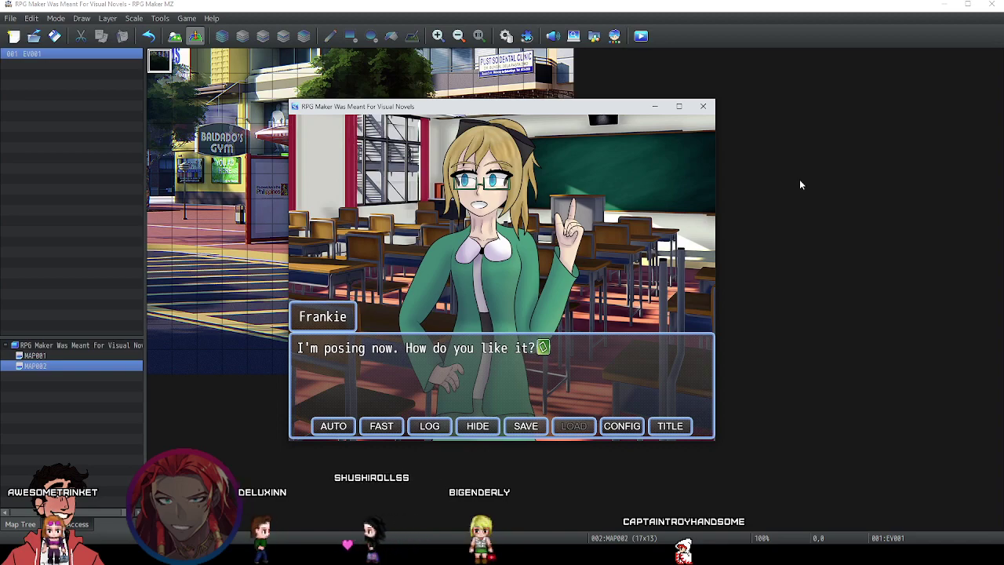
key(Return)
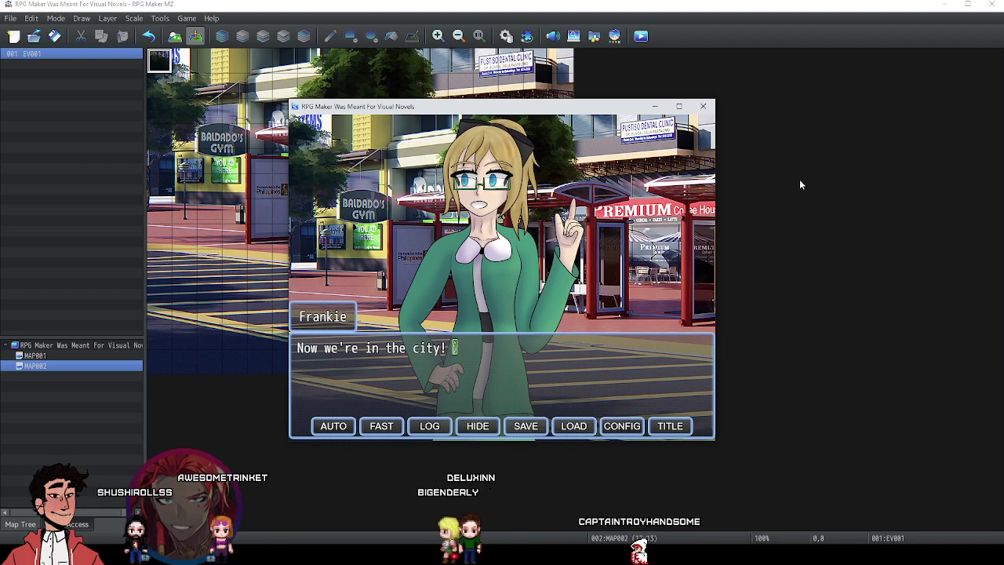
click(703, 107)
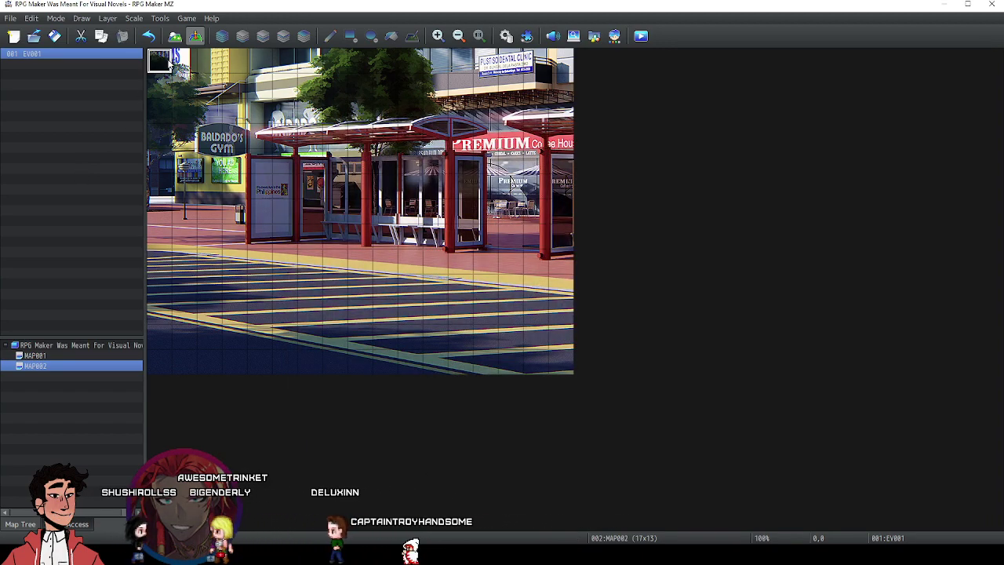
Open the autorun event on the upper-left tile of MAP002 for editing.
double_click(162, 62)
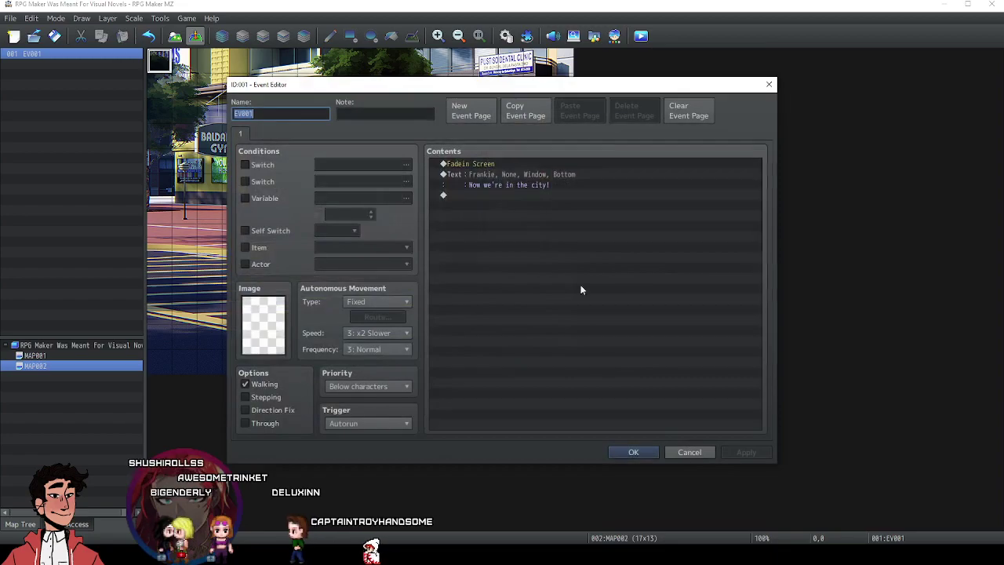
click(493, 193)
double_click(492, 193)
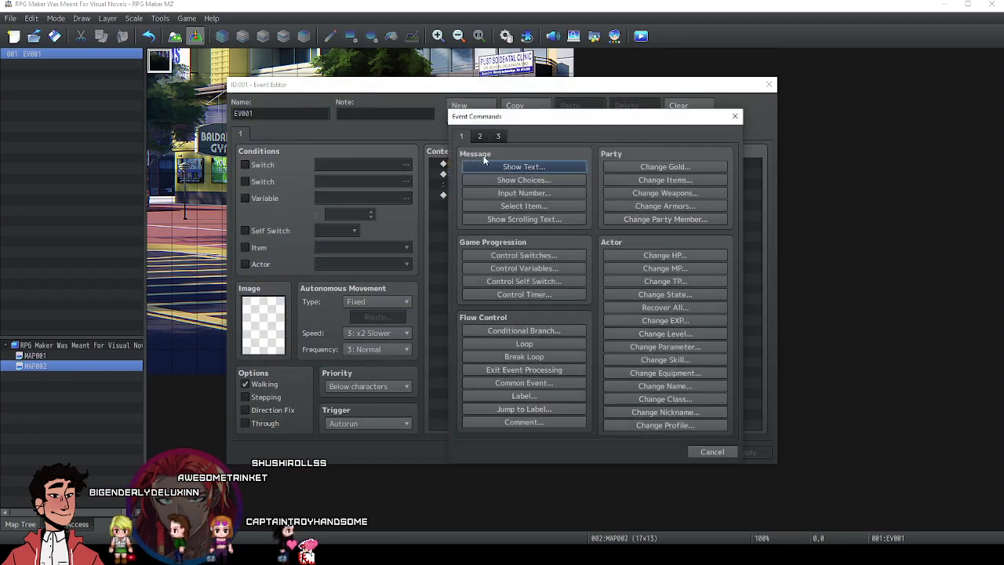
click(480, 136)
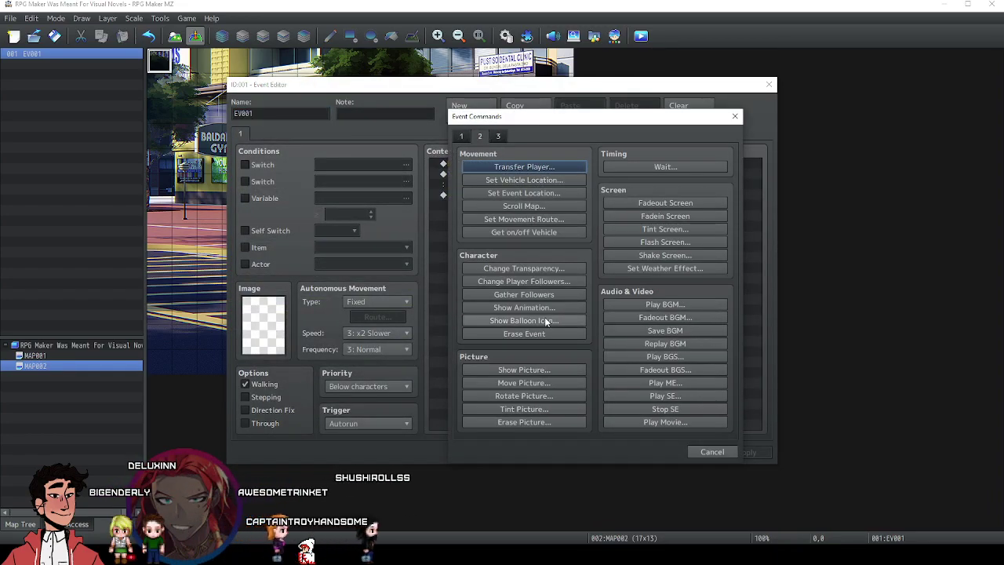
click(461, 136)
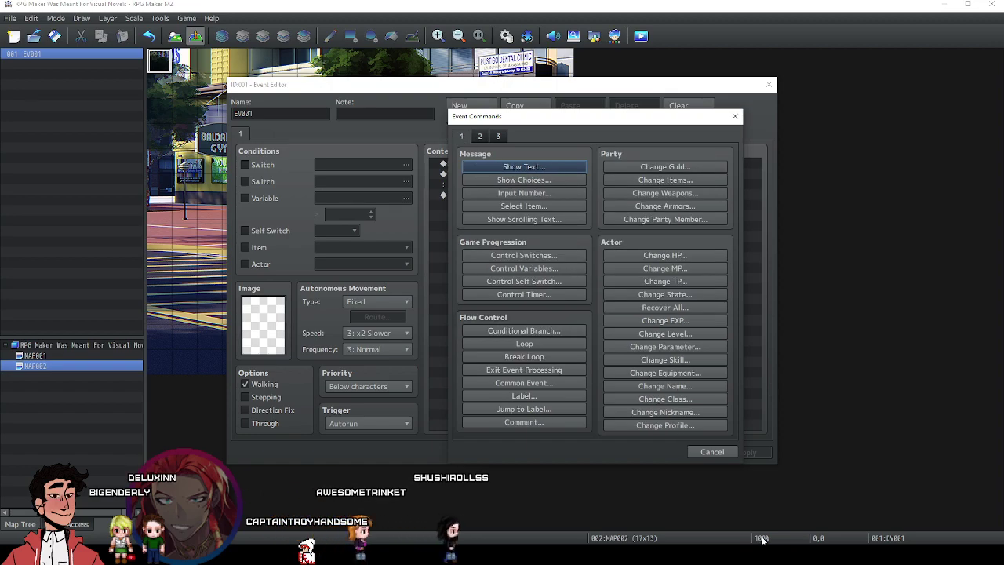
click(714, 455)
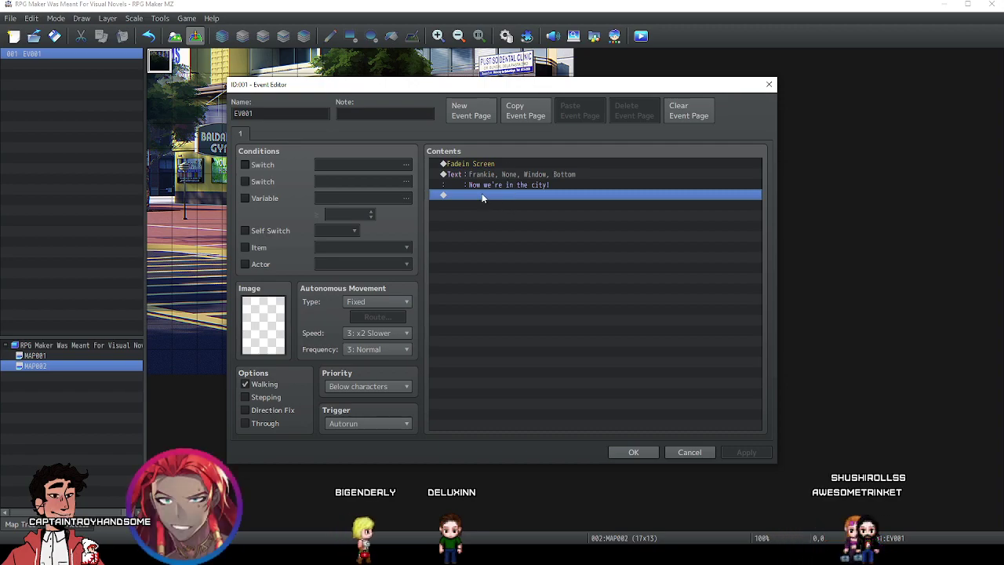
Add a Control Variables command after the city text that sets variable 0001 person1x to the constant 100.
double_click(481, 196)
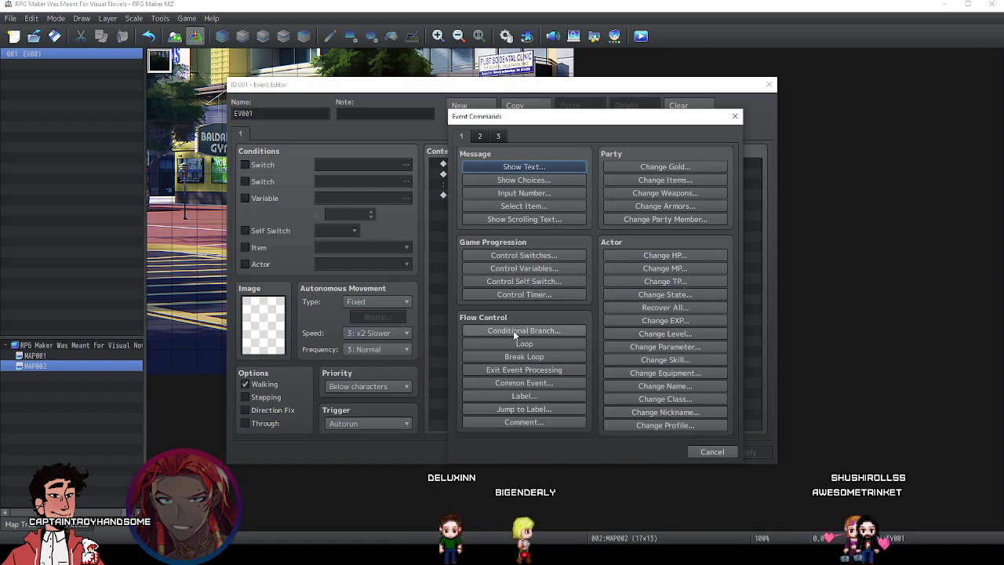
click(494, 269)
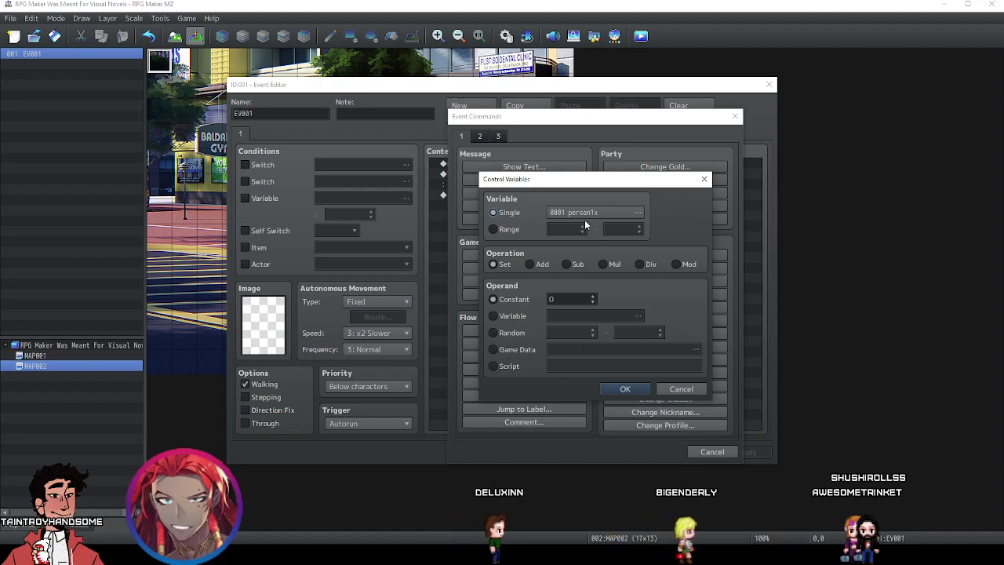
double_click(566, 300)
text(100)
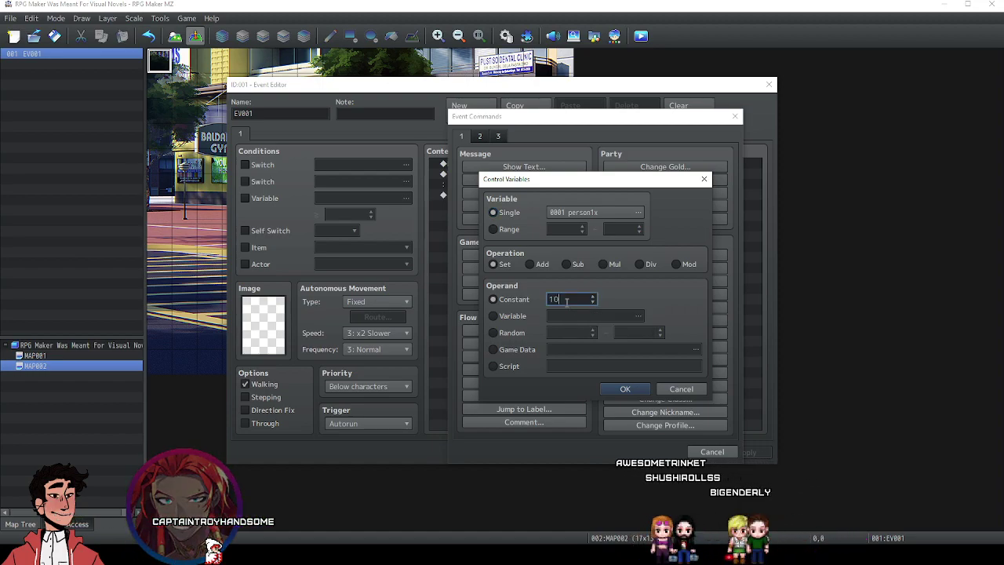
click(625, 389)
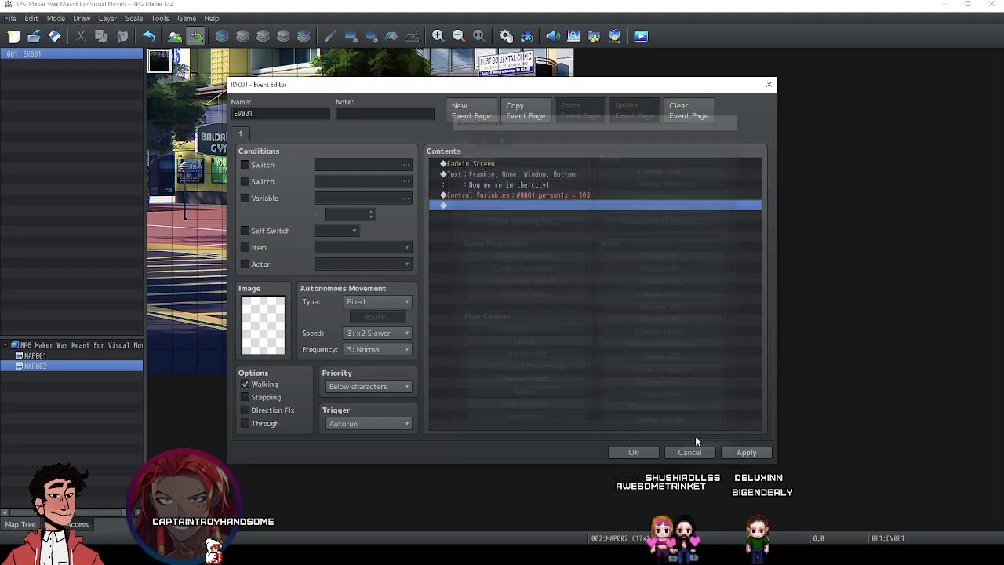
Add a Move Picture command for picture 1 using variables person1x and person1y, lasting 40 frames with Wait for Completion, and apply it.
click(548, 193)
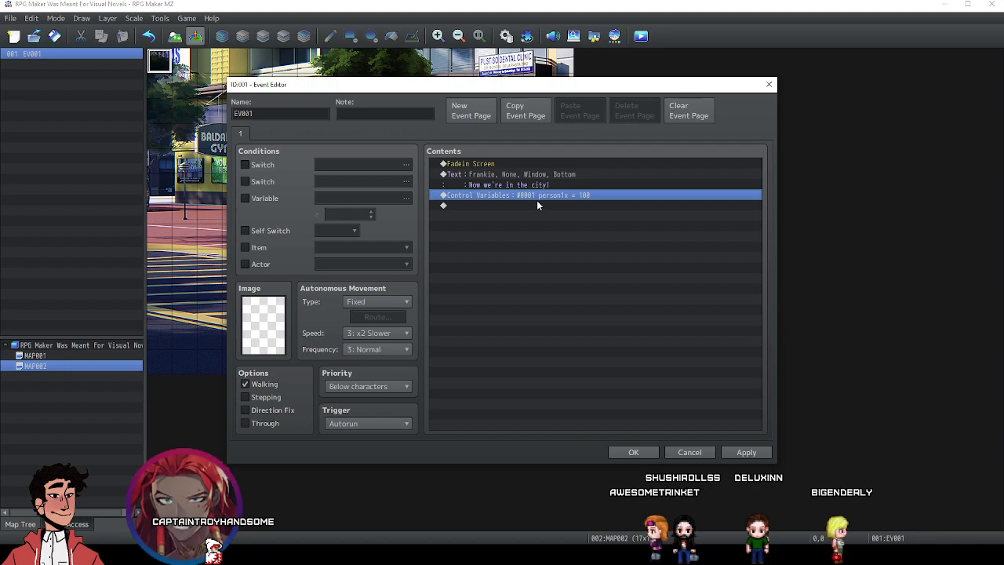
double_click(498, 206)
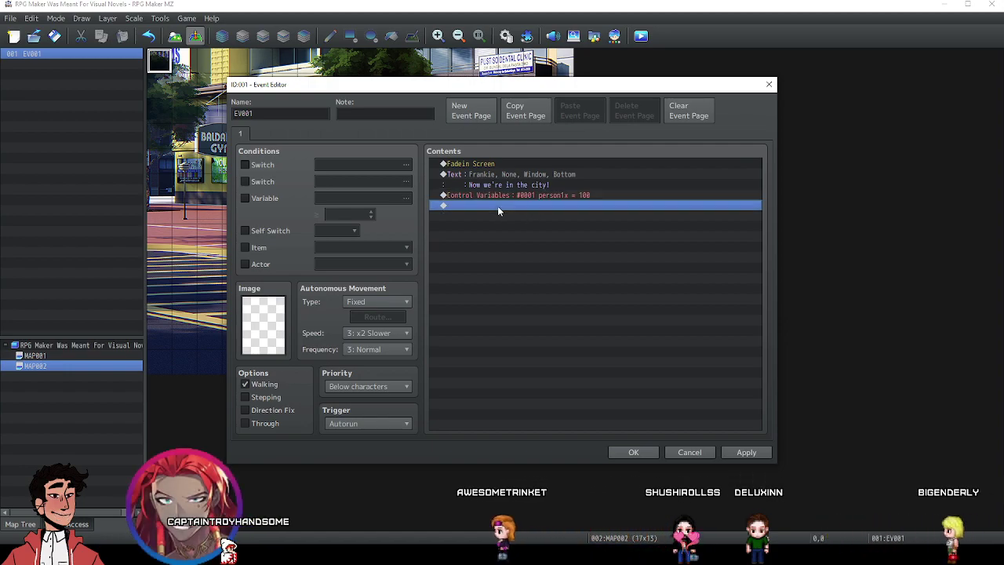
click(480, 138)
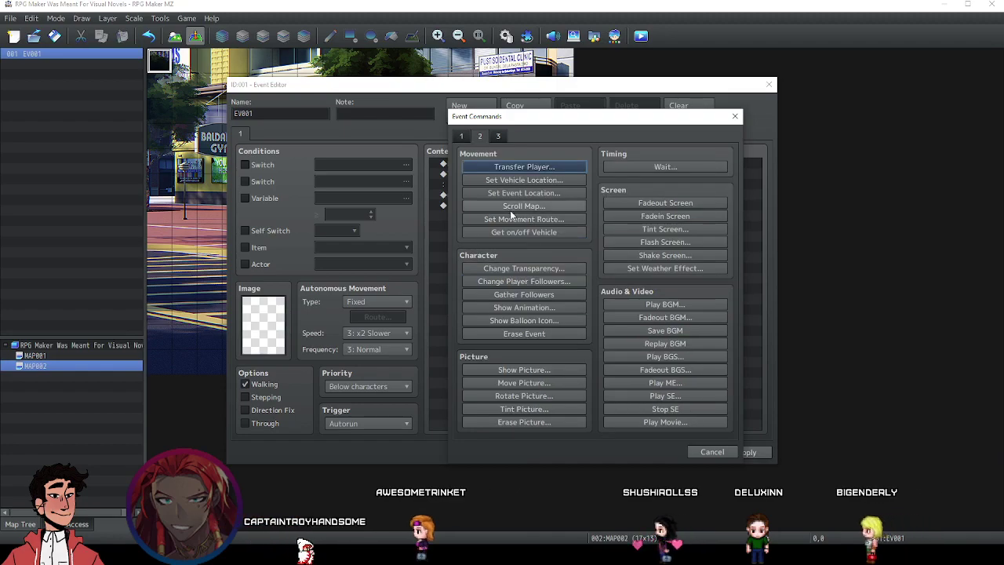
click(521, 382)
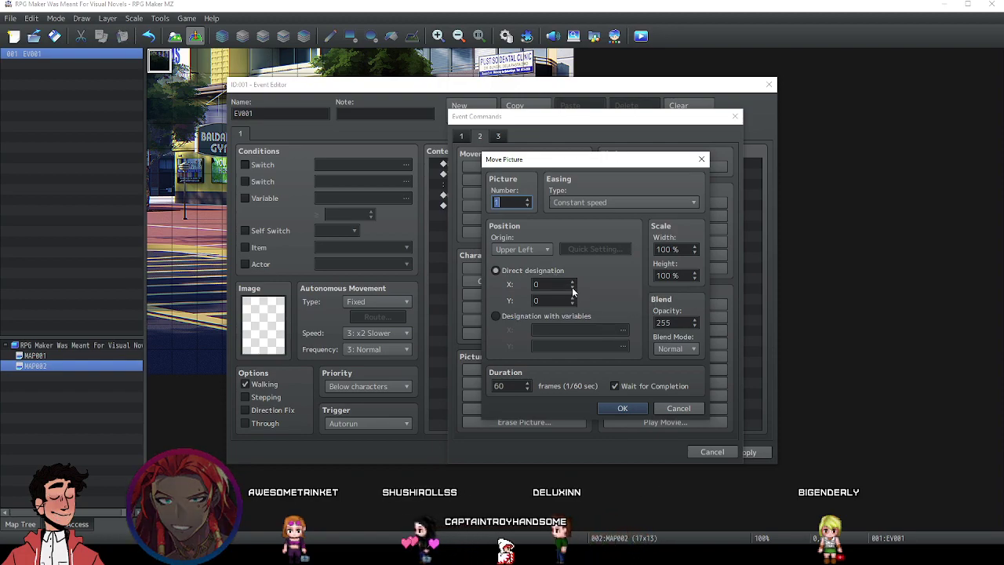
click(514, 314)
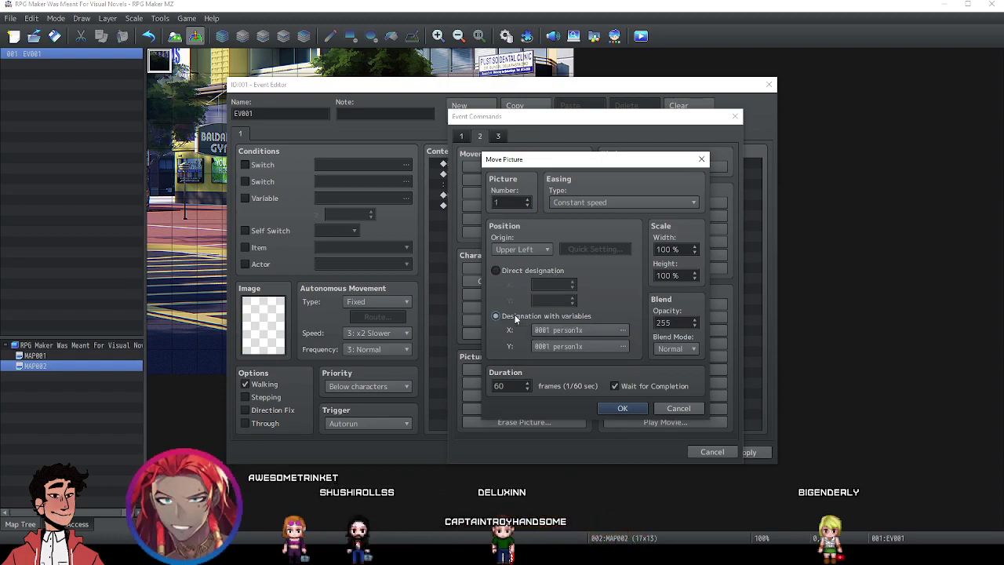
click(568, 346)
click(606, 185)
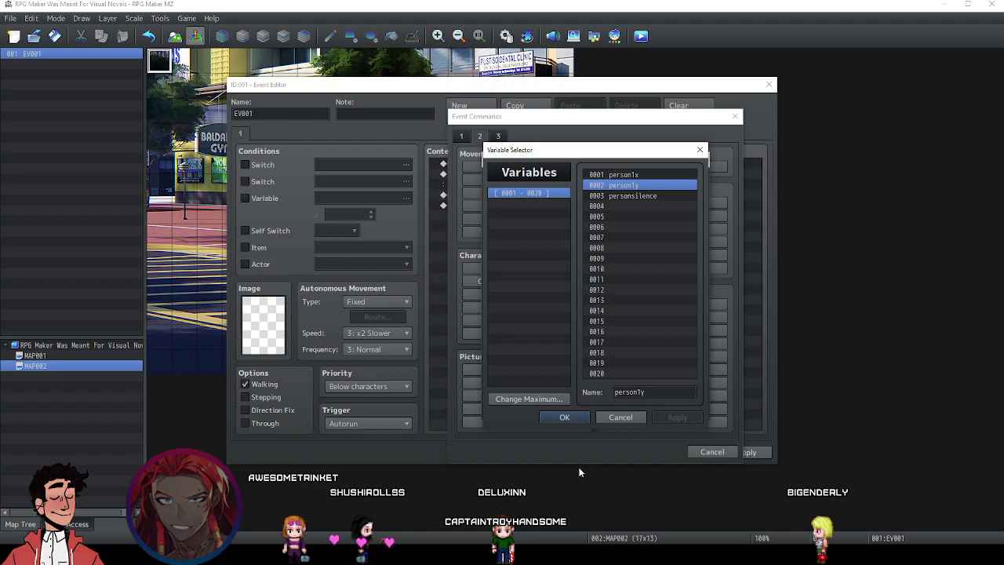
click(571, 416)
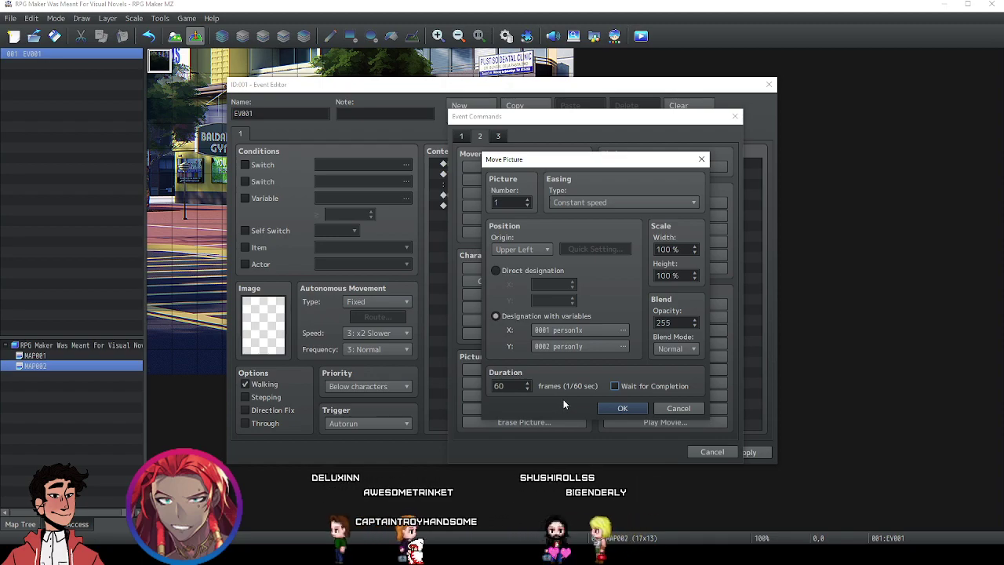
click(624, 387)
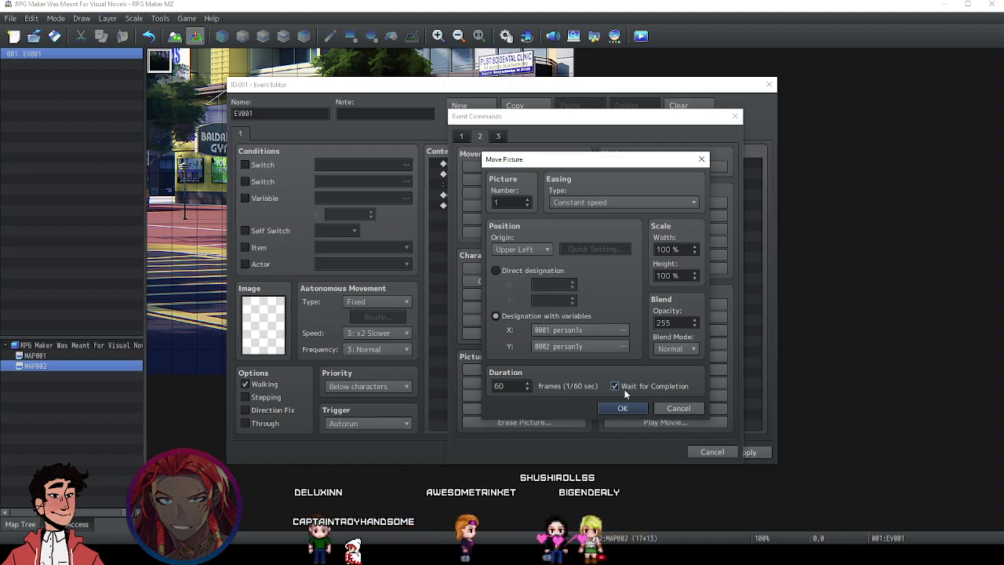
double_click(518, 387)
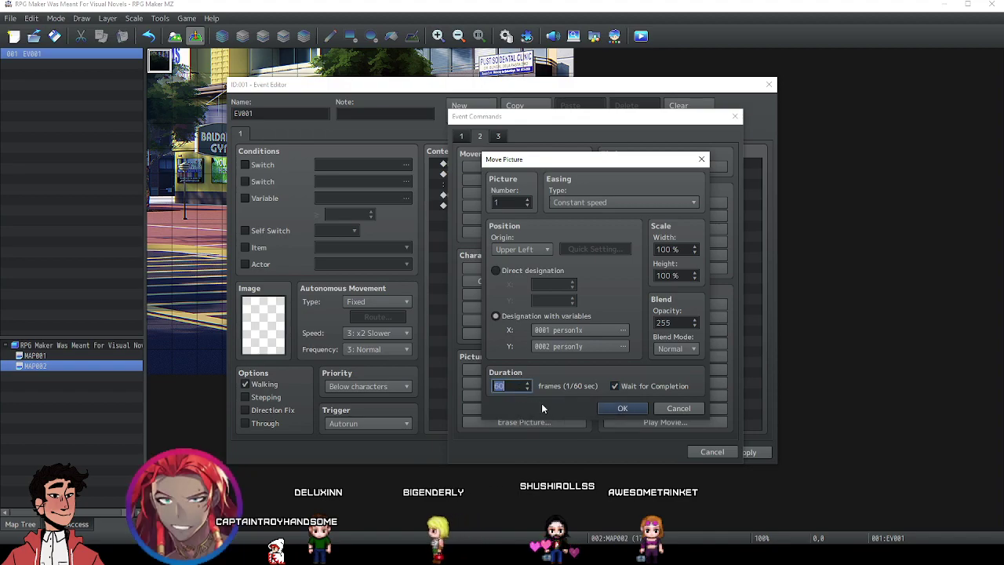
text(40)
click(621, 407)
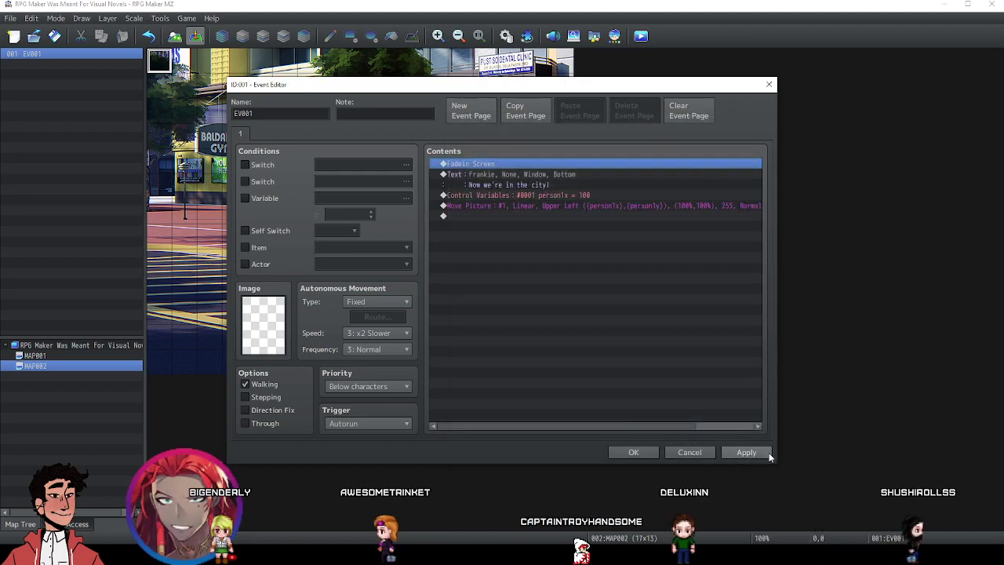
click(746, 452)
Duplicate the Move Picture command, change the copy's picture number to 2, and apply the change.
click(502, 205)
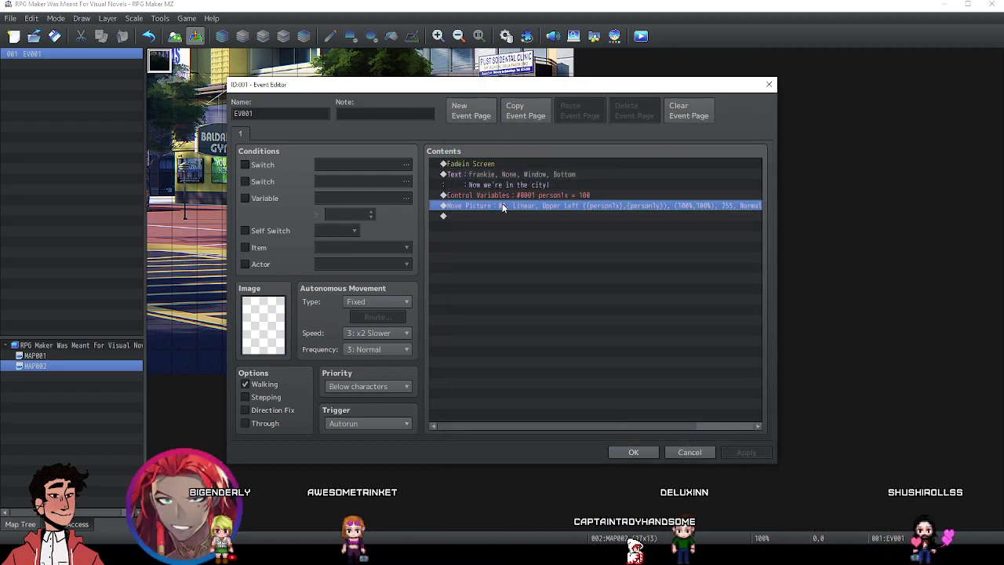
key(ctrl+c)
key(ctrl+v)
right_click(500, 217)
click(510, 239)
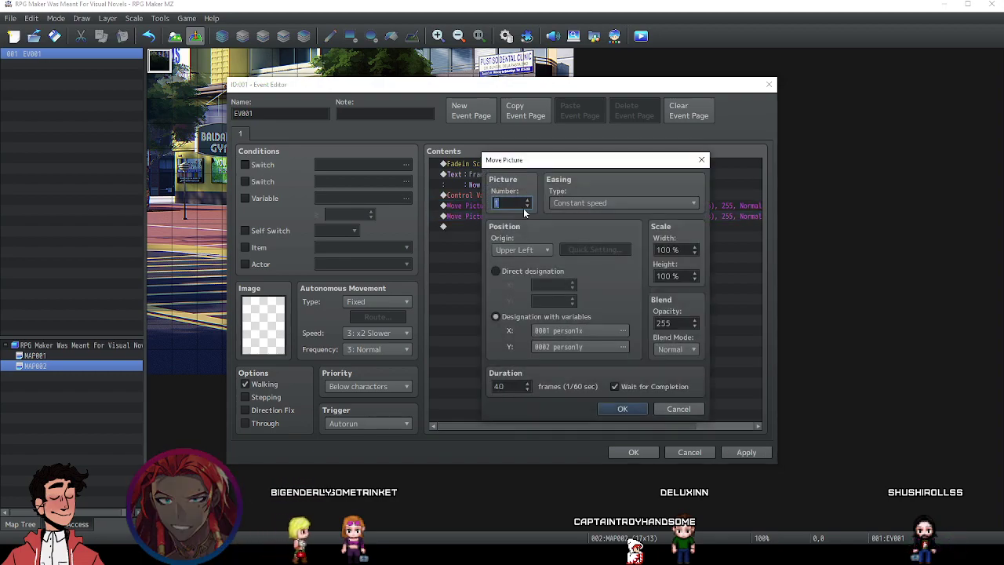
text(2)
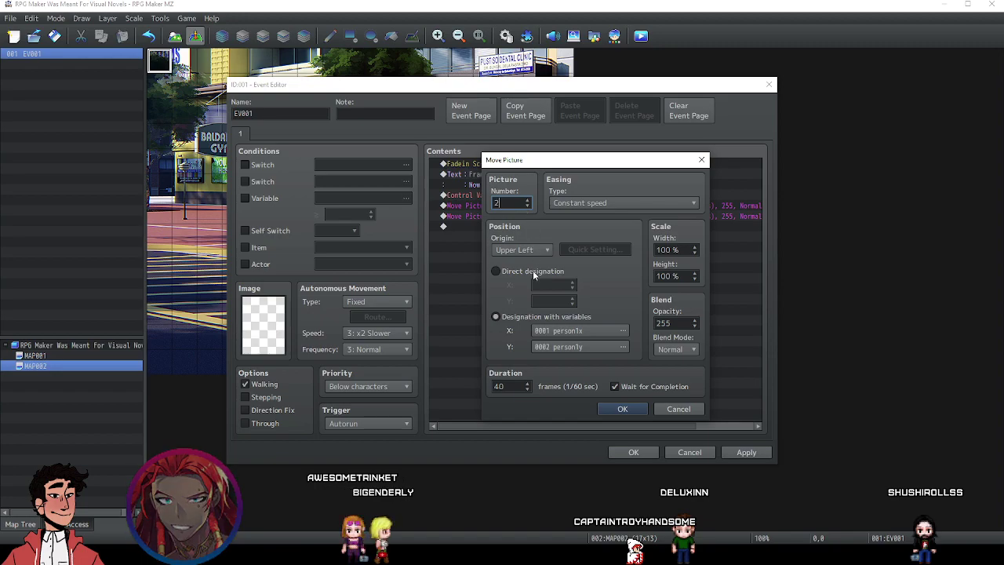
click(616, 409)
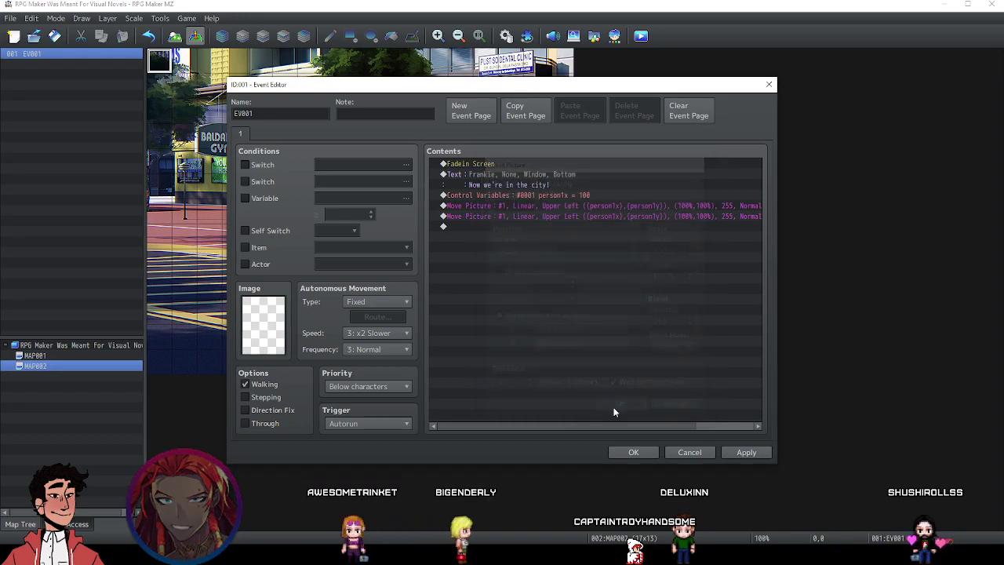
click(748, 453)
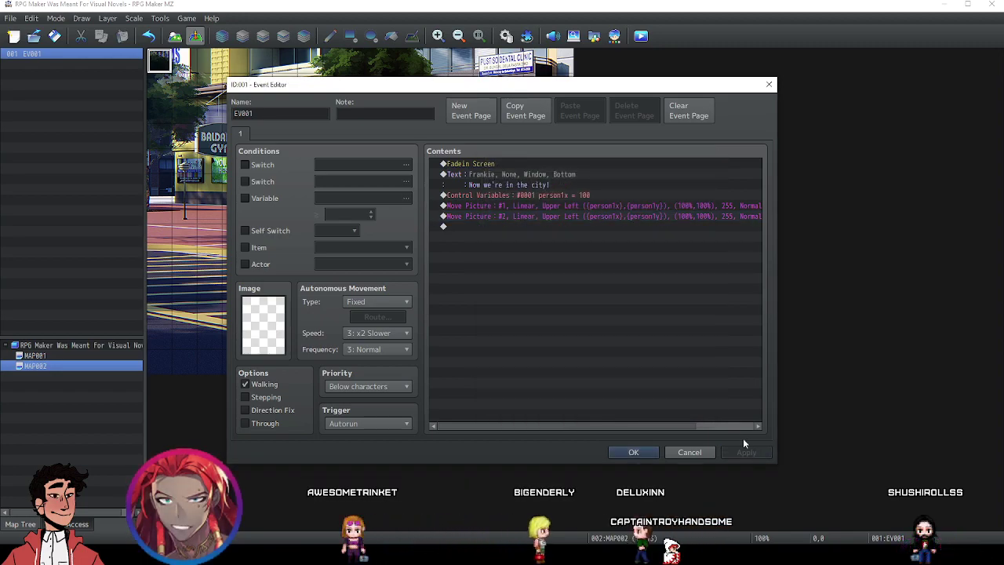
Check the position and duration settings of the Move Picture command for picture 2 without changing them.
click(542, 216)
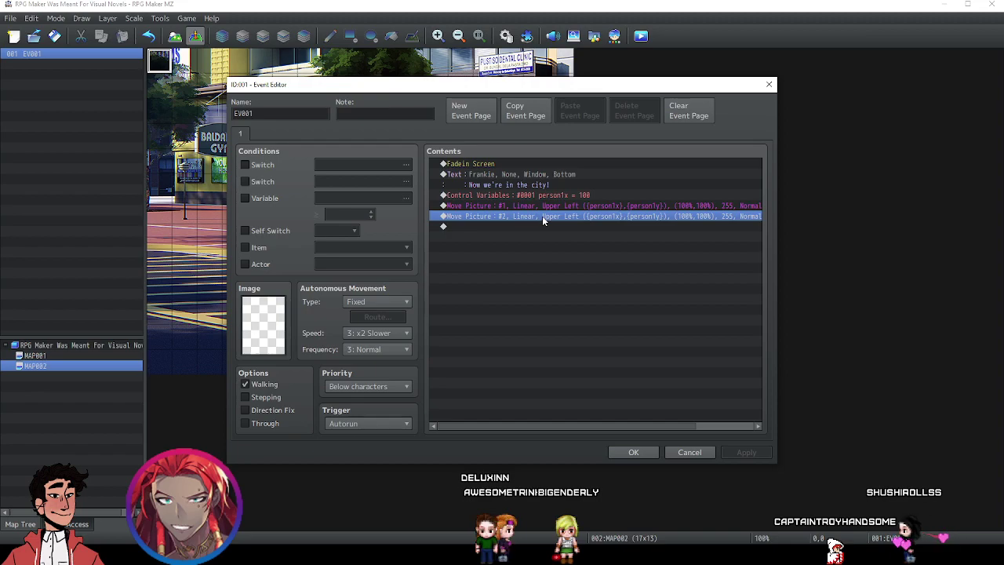
right_click(542, 216)
click(552, 239)
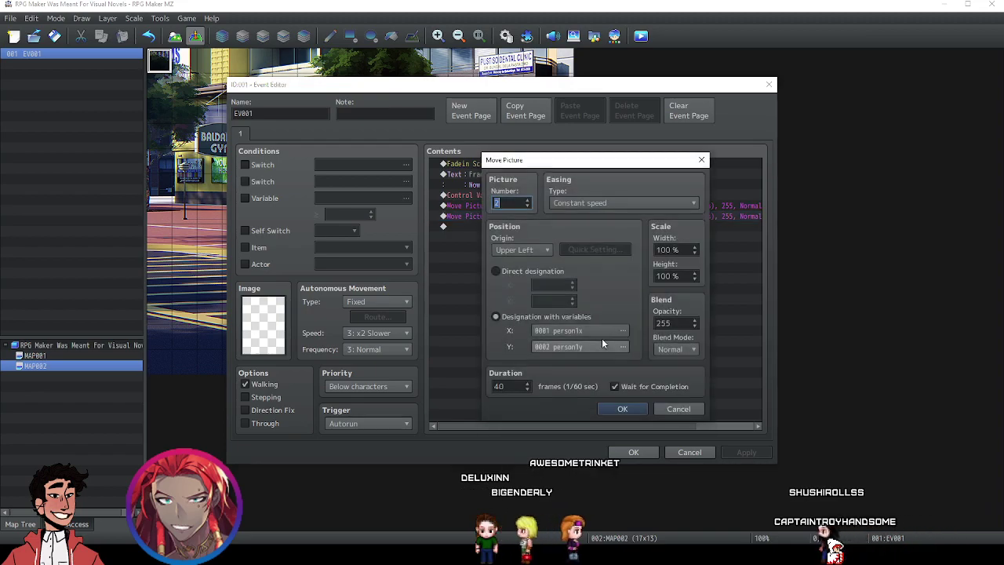
click(676, 409)
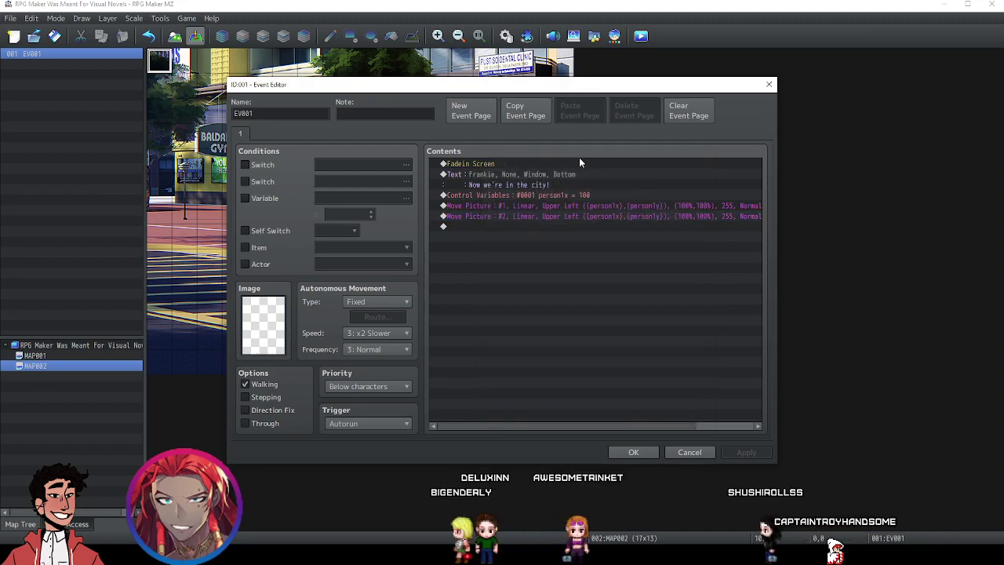
click(565, 203)
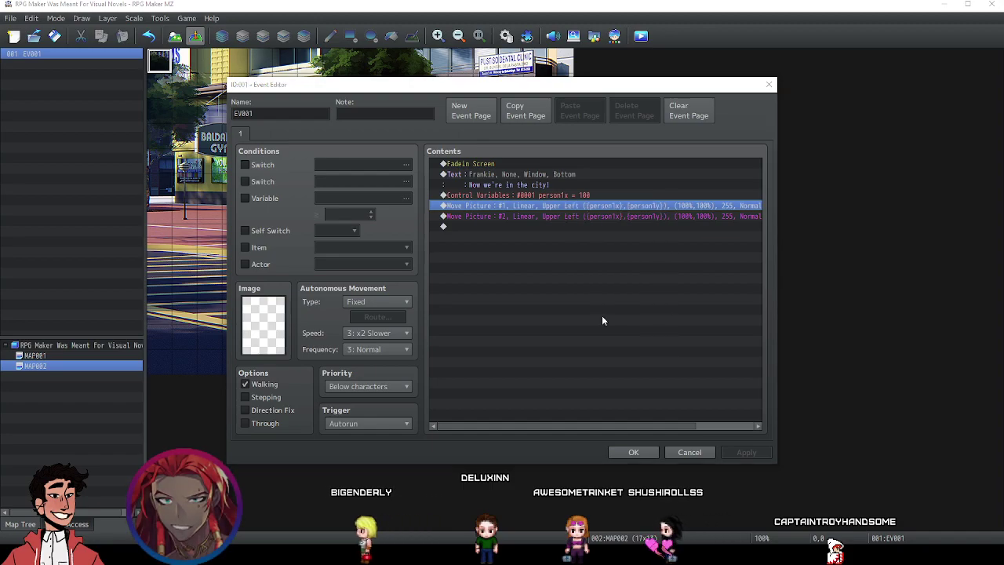
Turn off Wait for Completion in the Move Picture command for picture 1.
key(Return)
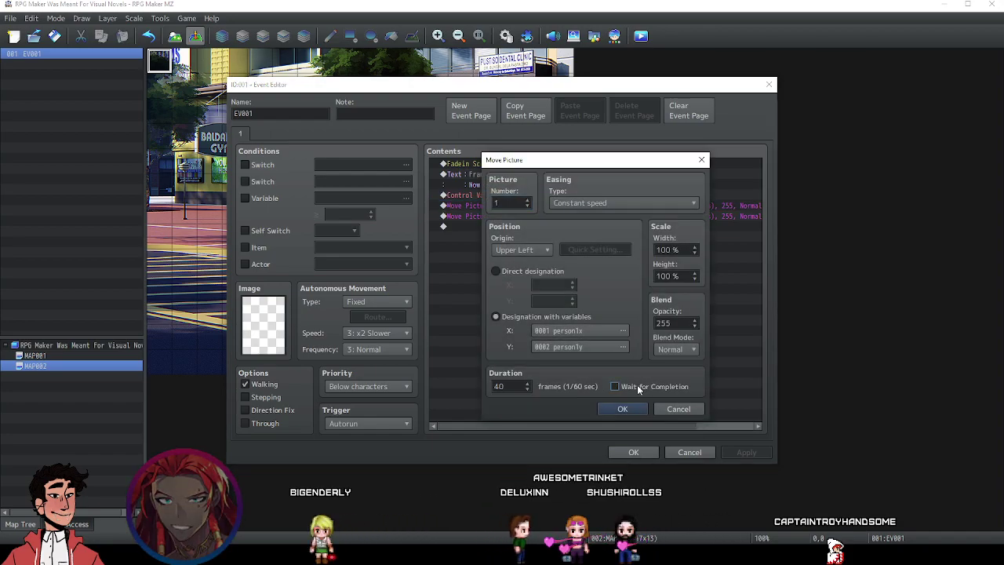
click(623, 409)
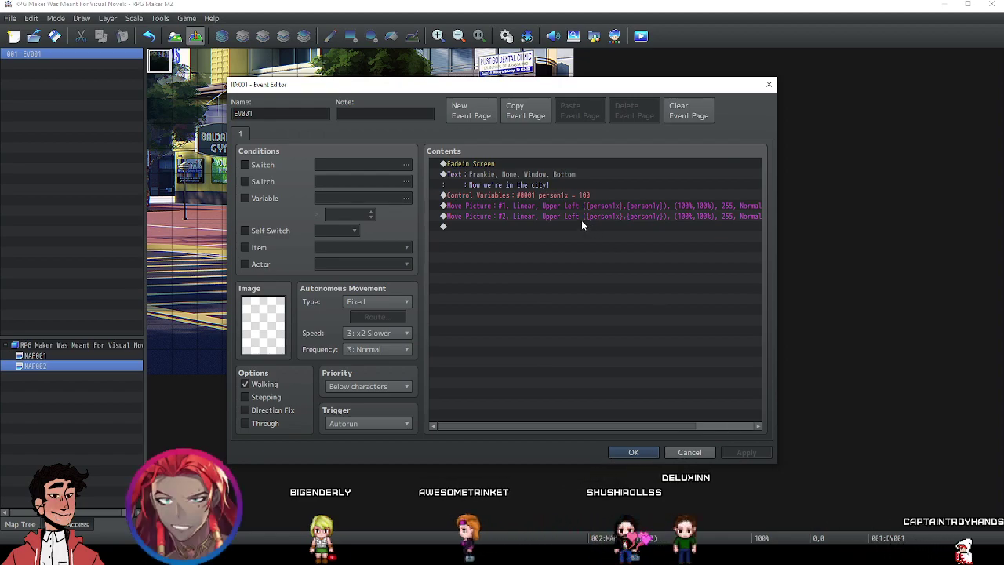
Add a Show Text command after the Move Picture commands with speaker name Frankie and the text "Oop, sorry! Someone was coming over.".
click(525, 227)
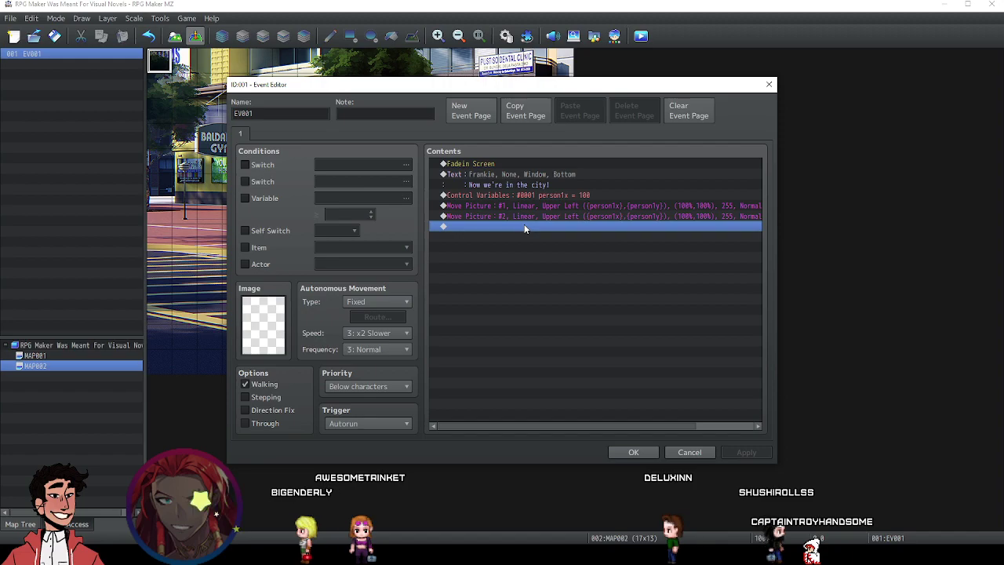
double_click(525, 227)
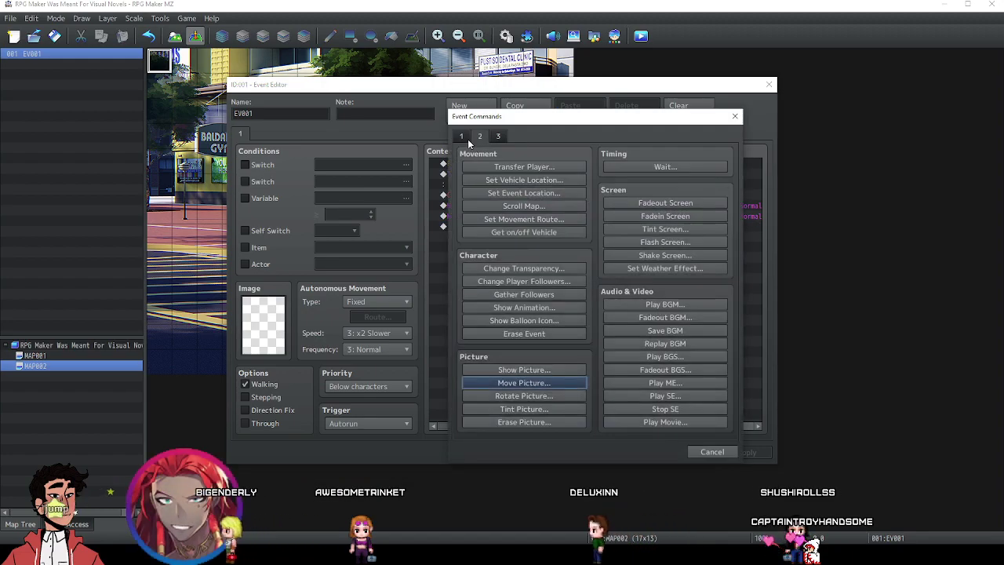
click(461, 136)
click(486, 167)
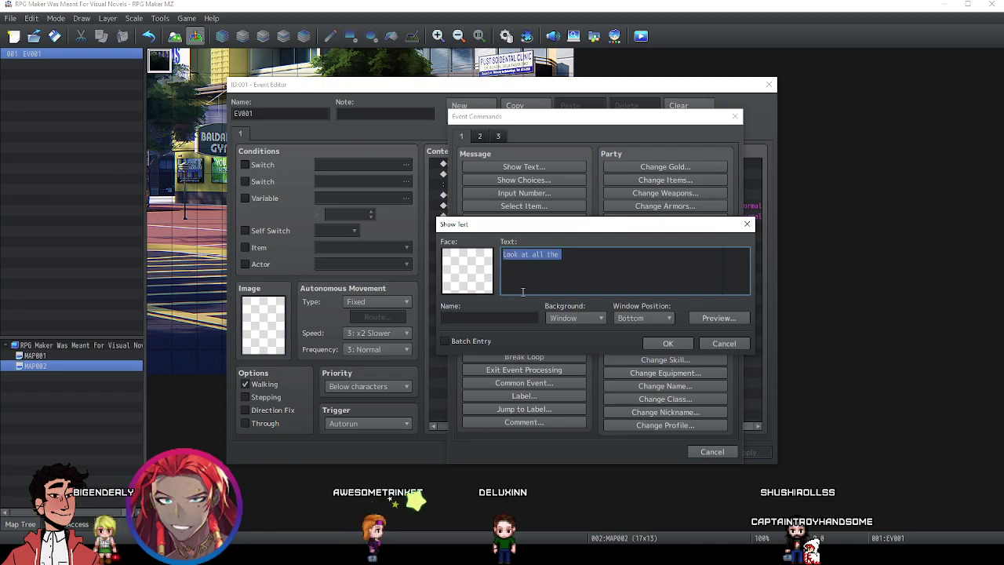
text(Oop)
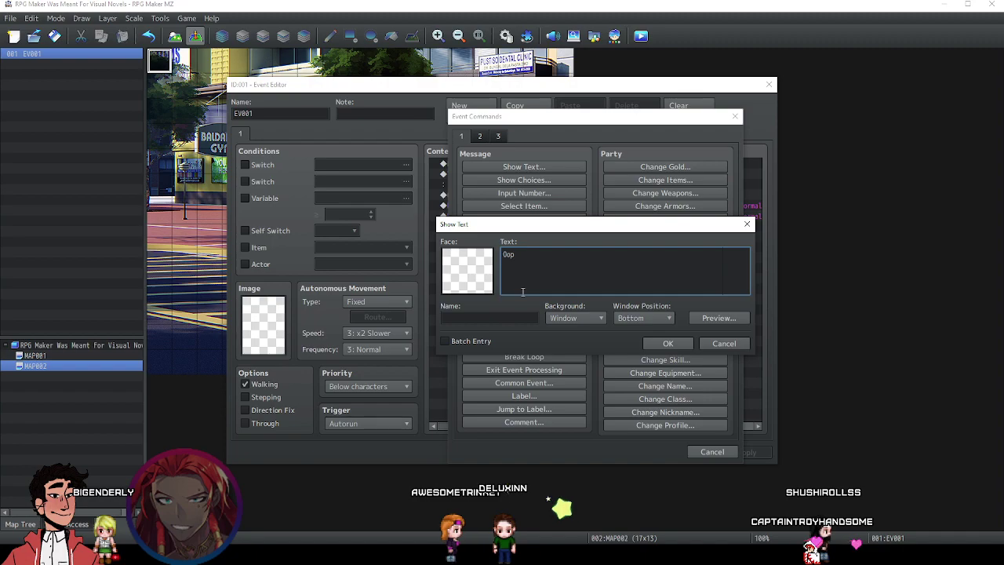
key(BackSpace)
text(, sorry)
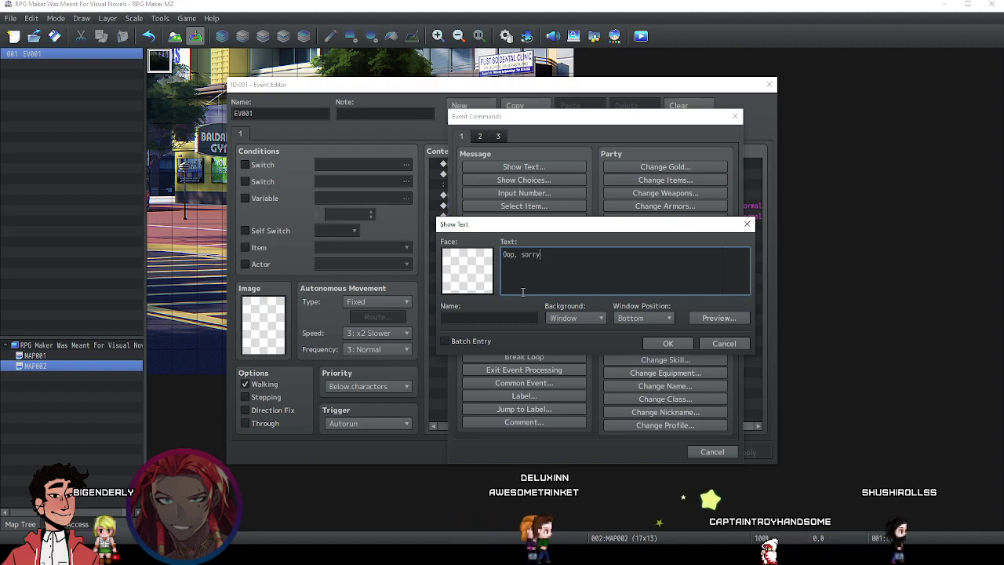
text(! Someone was co)
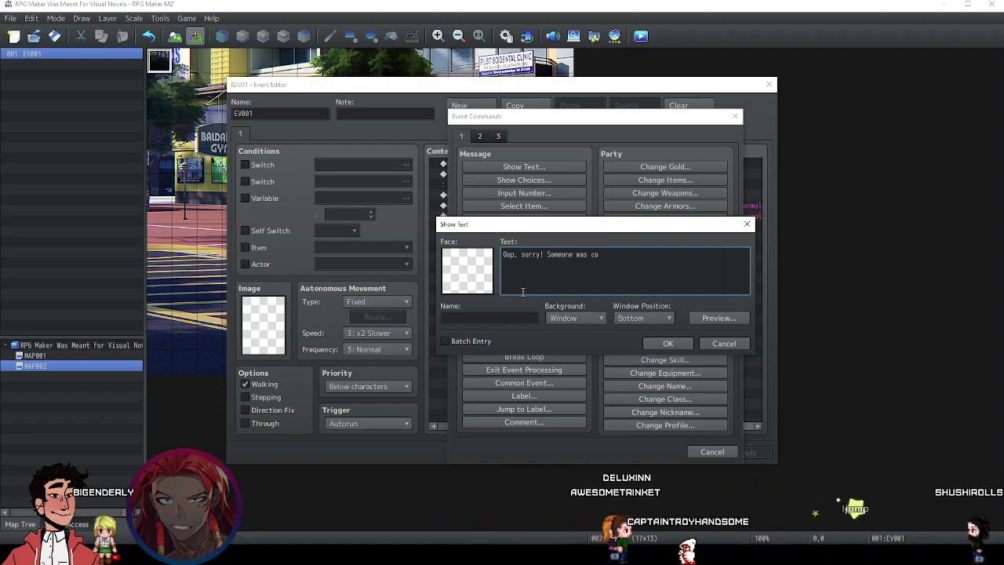
text(ming over.)
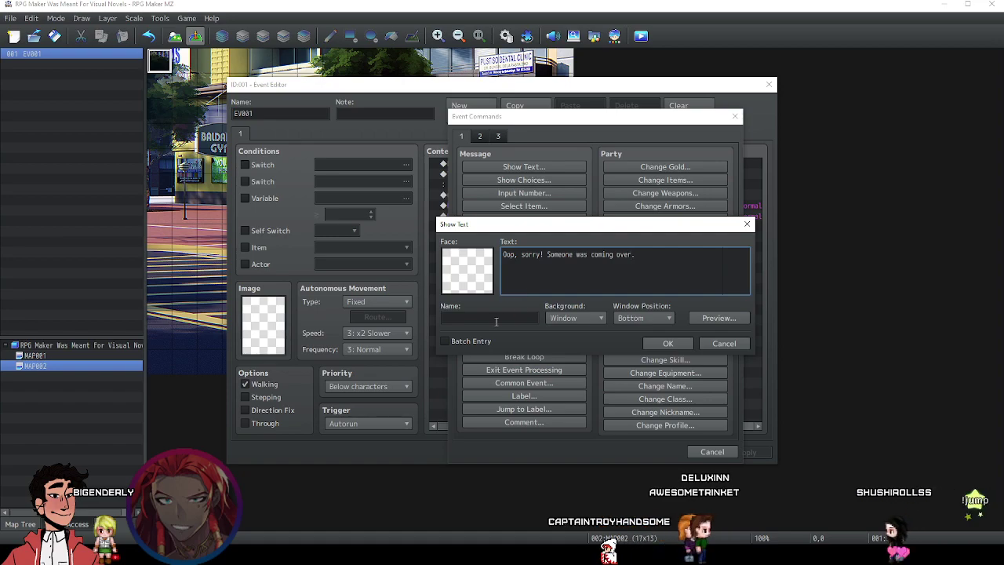
click(496, 317)
text(Frederick)
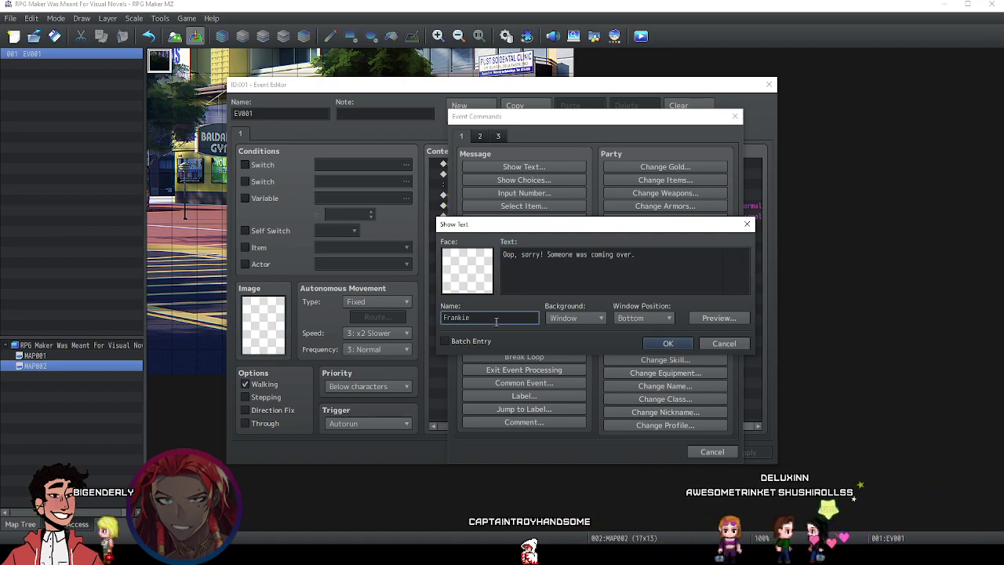
click(688, 339)
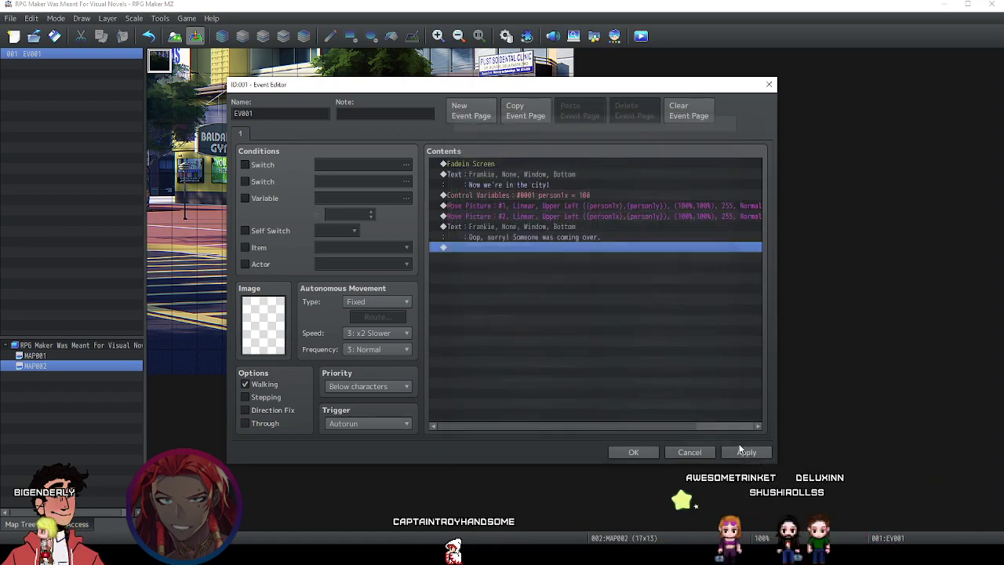
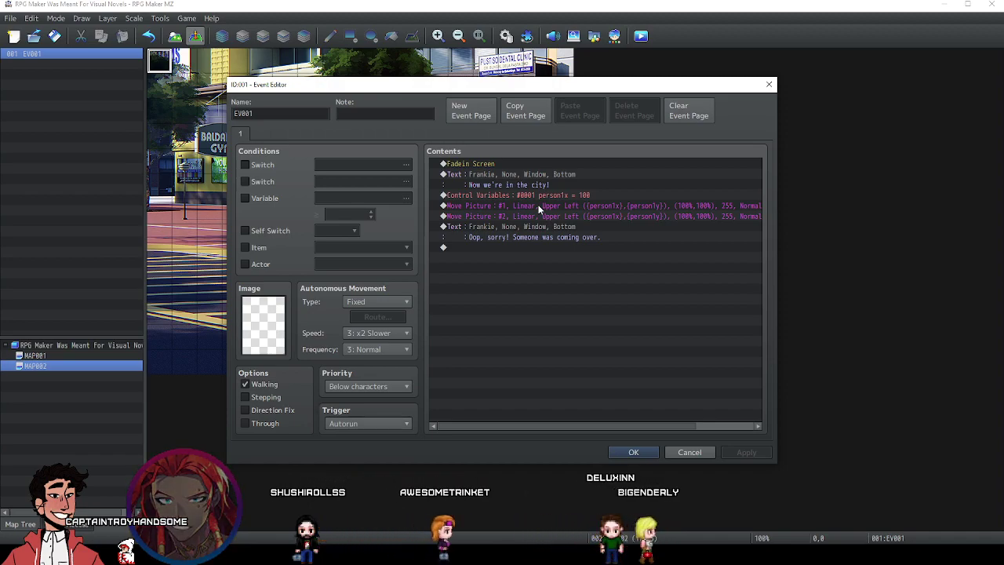
click(485, 248)
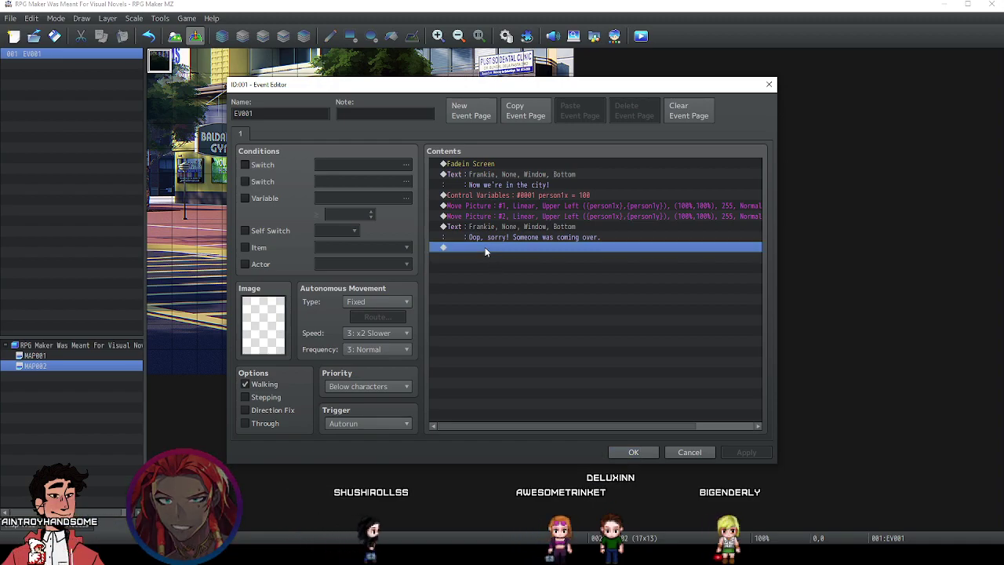
right_click(485, 247)
click(484, 225)
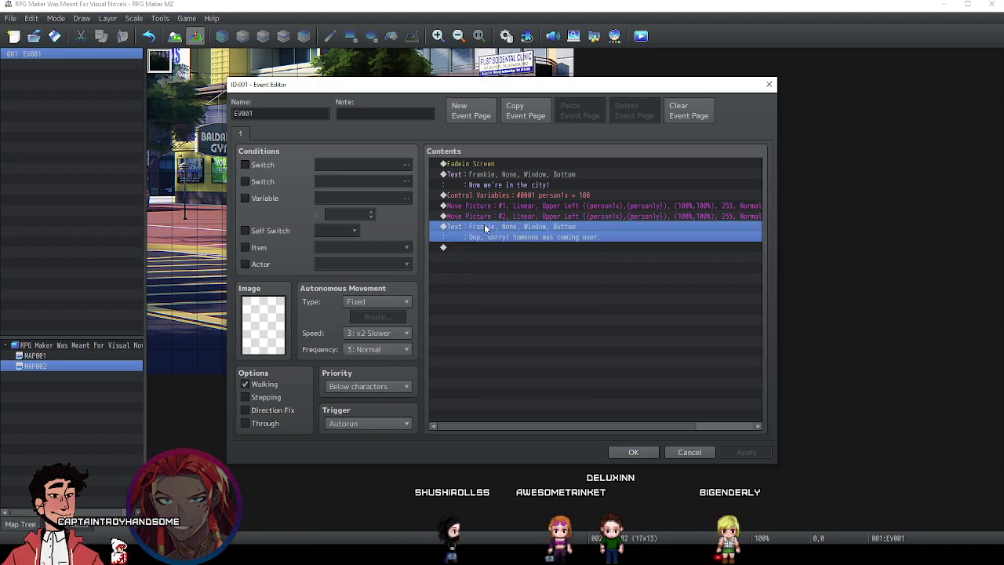
right_click(484, 225)
click(488, 204)
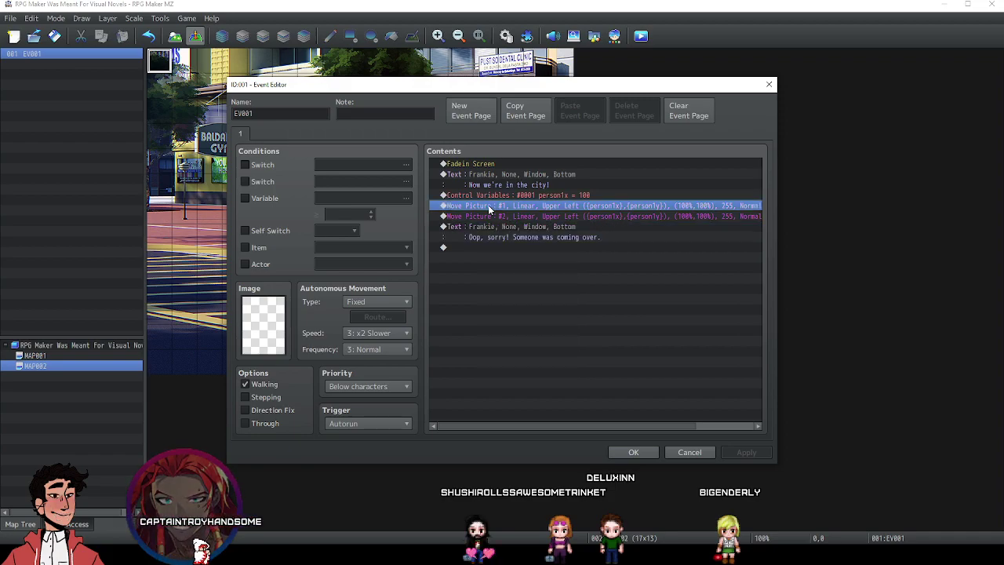
click(487, 197)
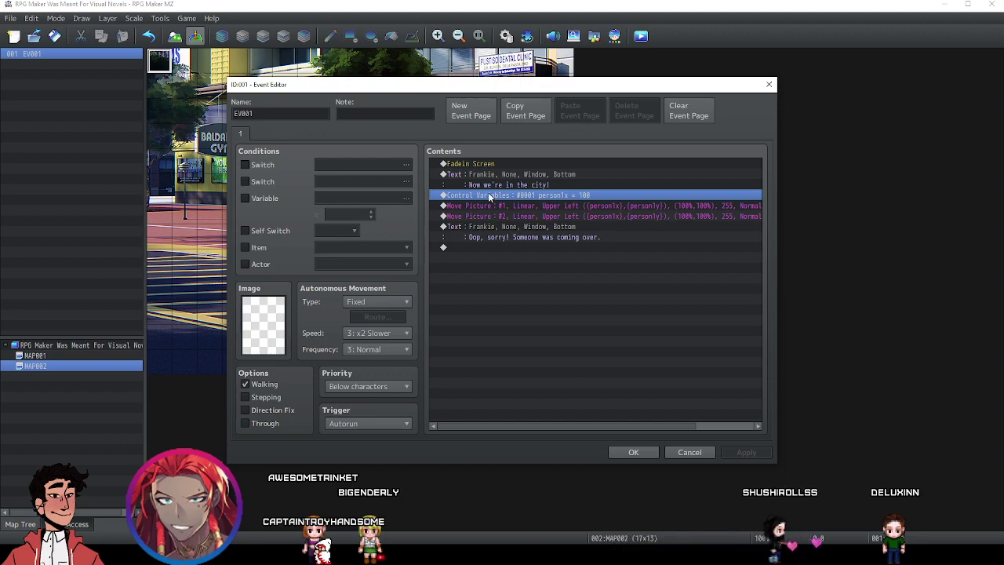
right_click(487, 192)
click(503, 202)
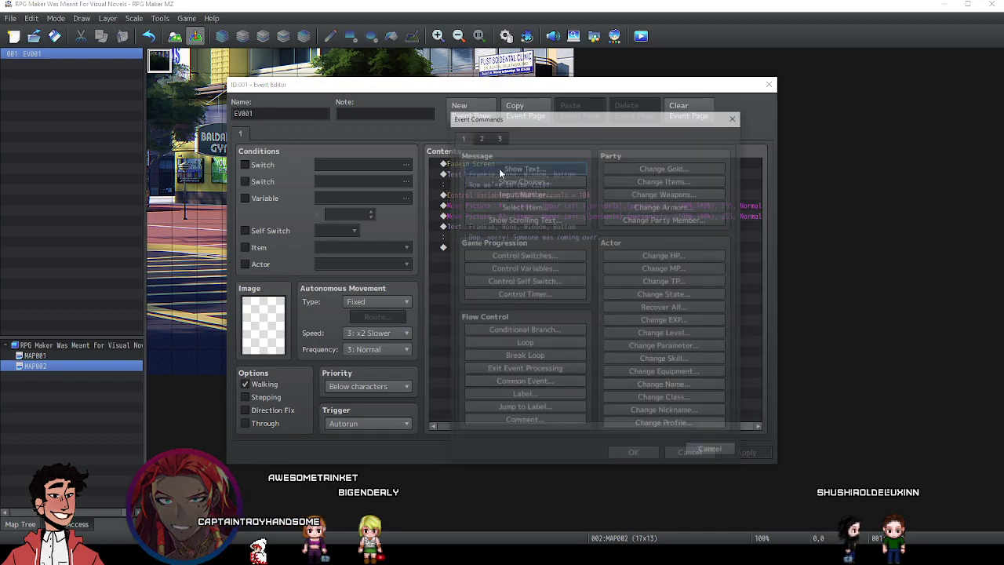
click(479, 135)
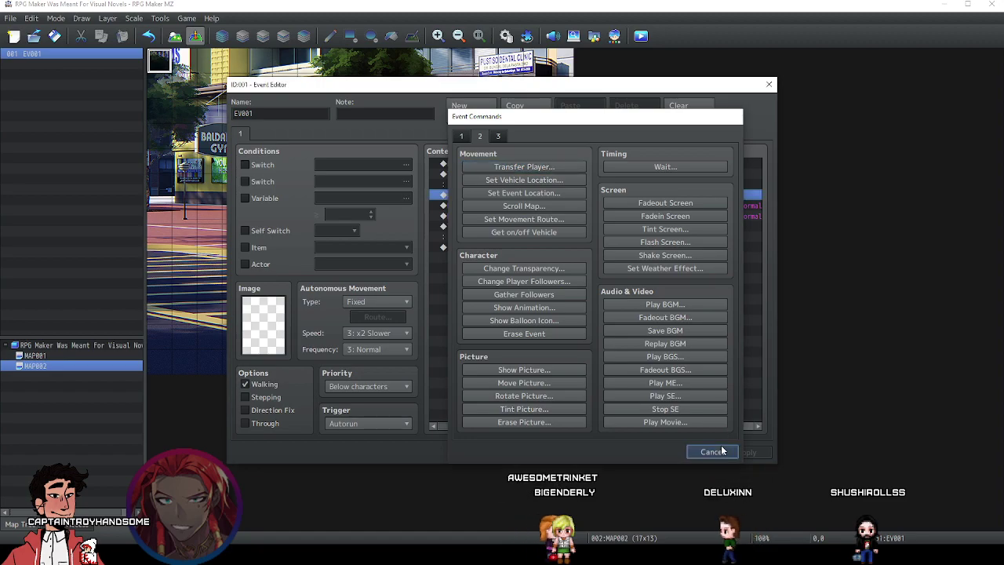
key(Escape)
Close the city event and review the picture and variable commands of EV001 on MAP001.
click(634, 451)
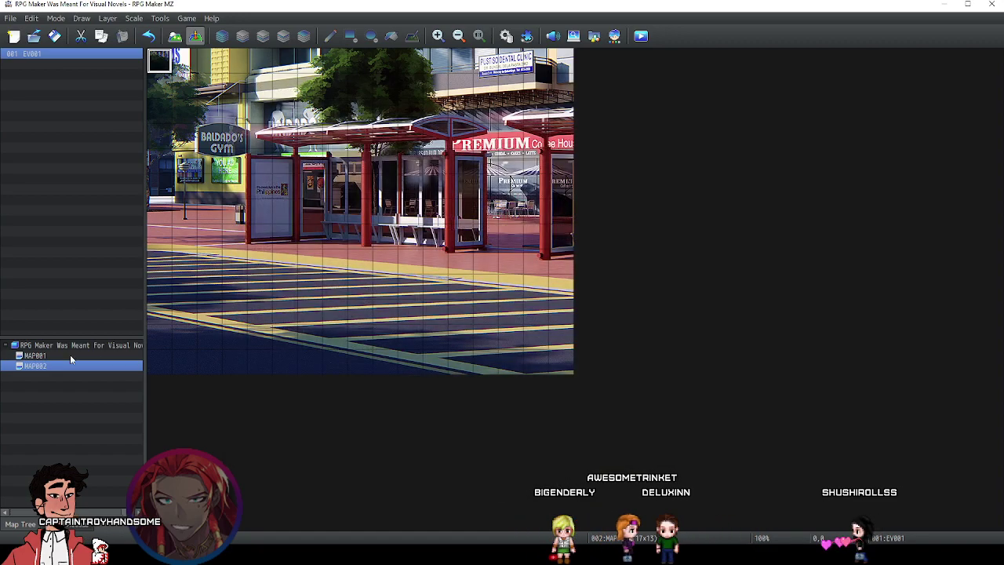
click(69, 355)
click(185, 63)
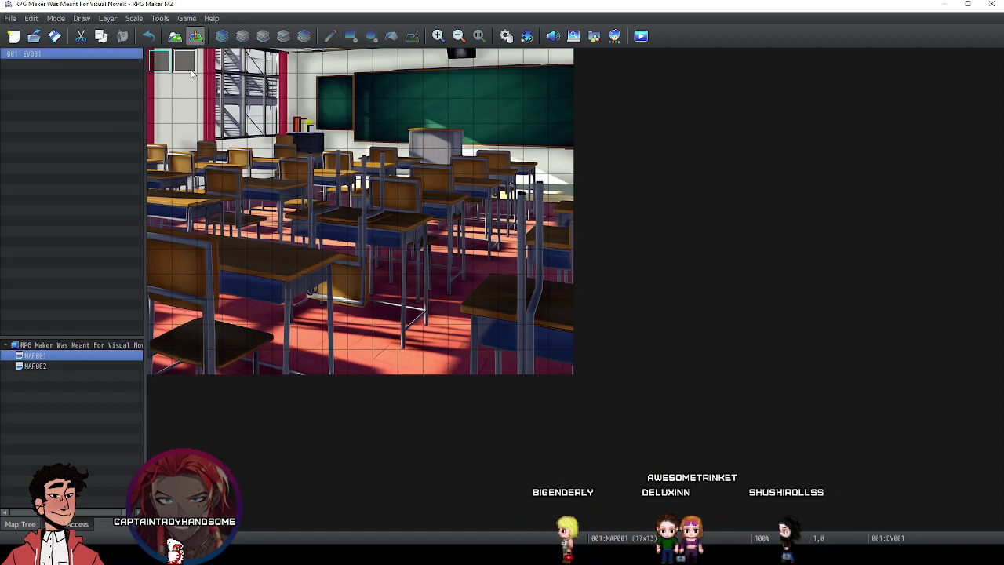
double_click(185, 63)
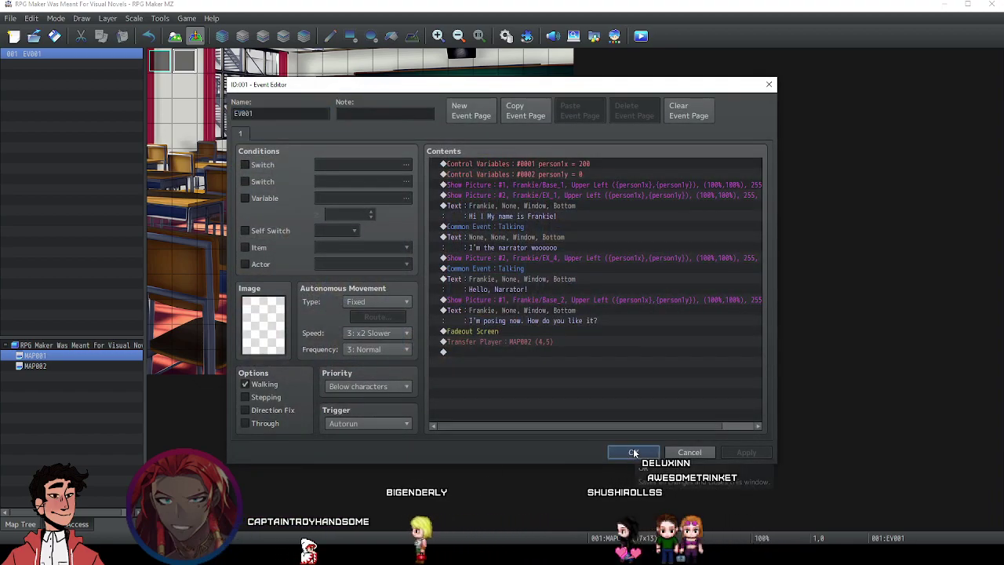
click(633, 452)
In MAP002's EV001, start a Show Picture command before Control Variables, using the image Frankie/Base_1 for picture 1.
click(116, 365)
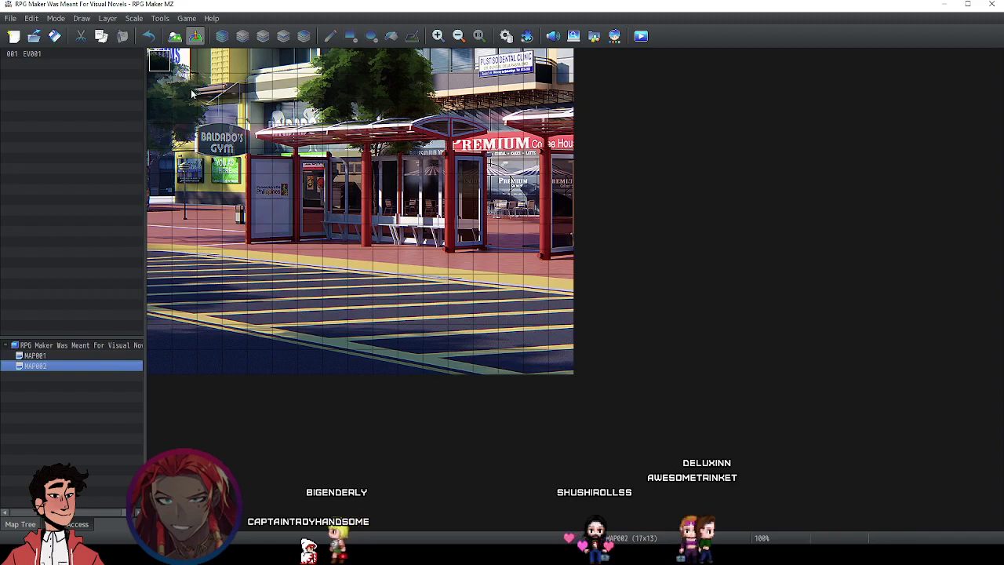
double_click(162, 69)
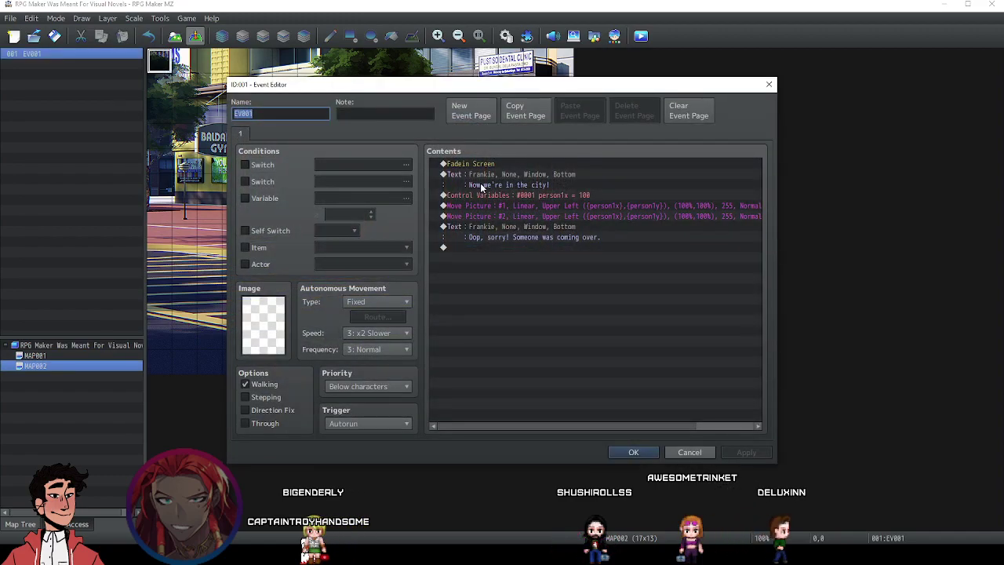
right_click(493, 198)
click(500, 204)
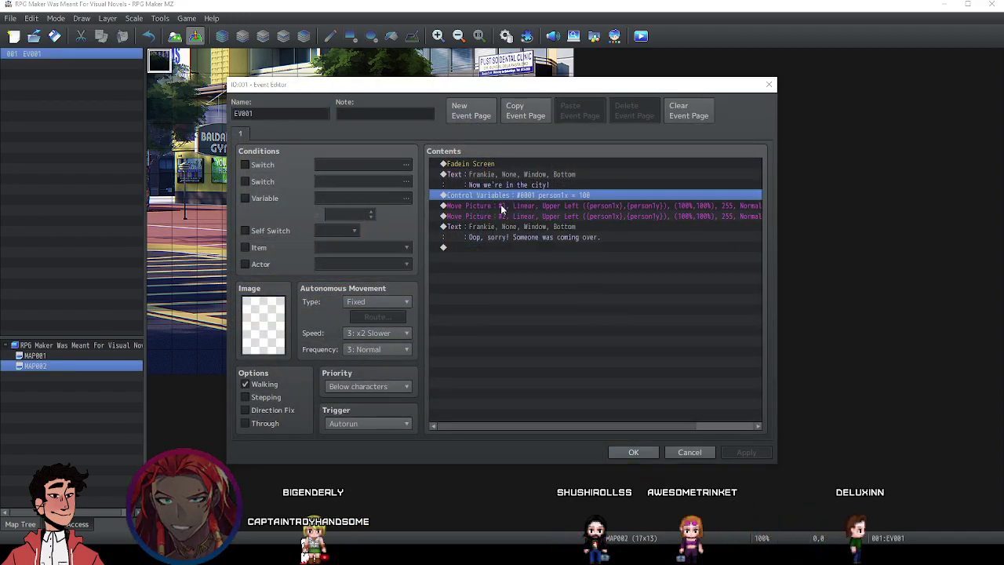
click(478, 136)
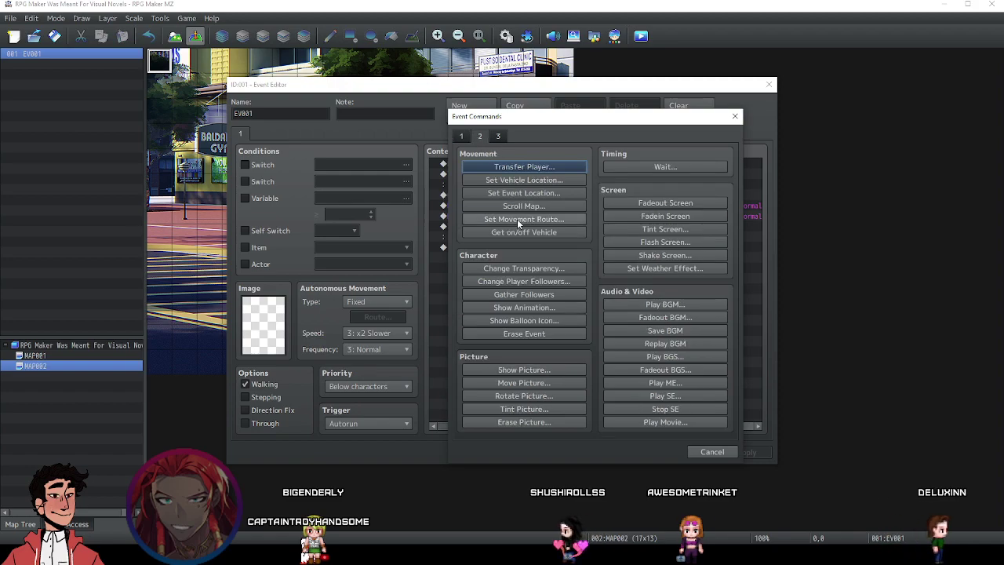
click(541, 367)
click(556, 220)
click(483, 205)
click(465, 195)
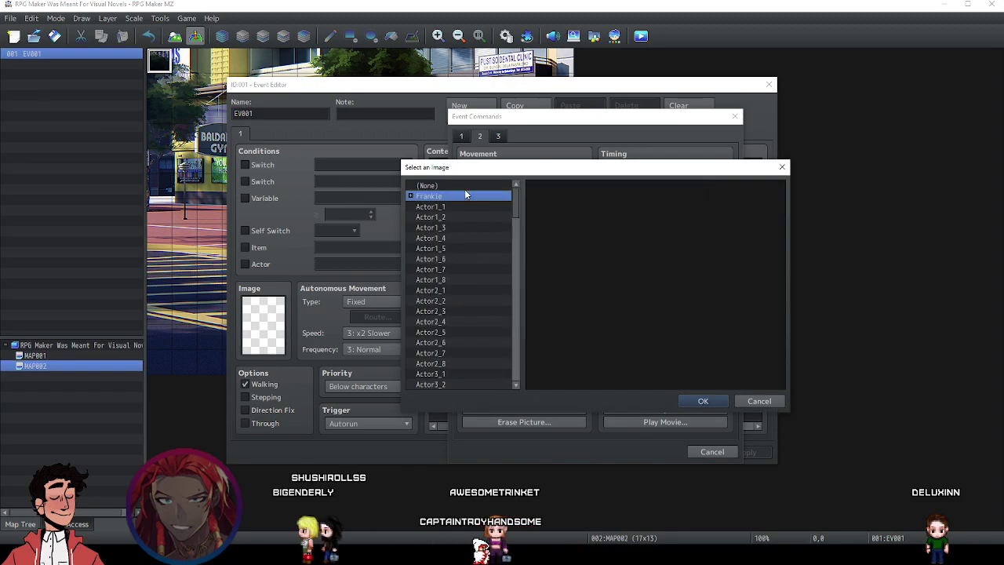
click(410, 195)
click(433, 206)
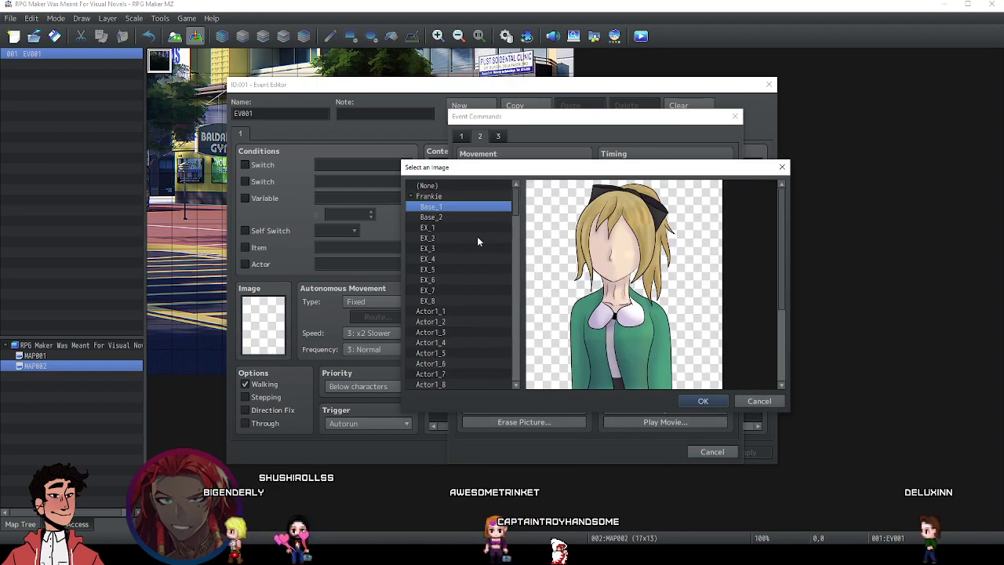
click(703, 401)
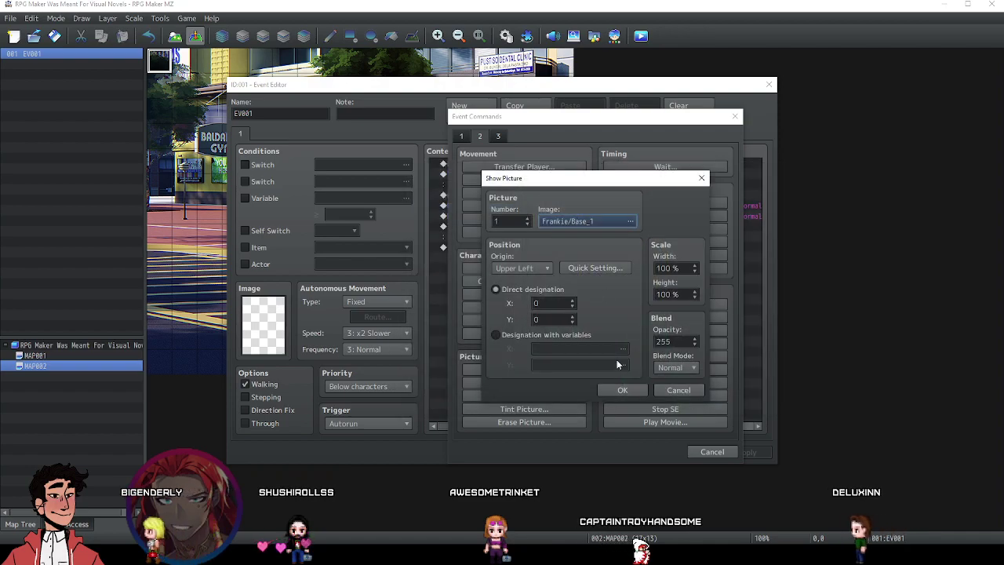
Position the picture with variables, 0001 person1x for X and 0002 person1y for Y, and insert the command.
click(549, 335)
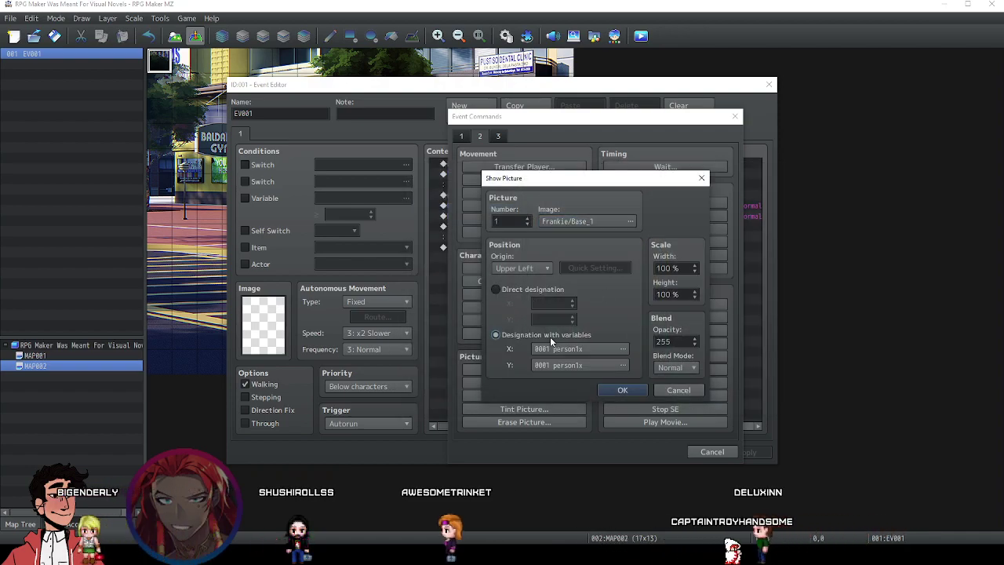
click(596, 366)
click(623, 186)
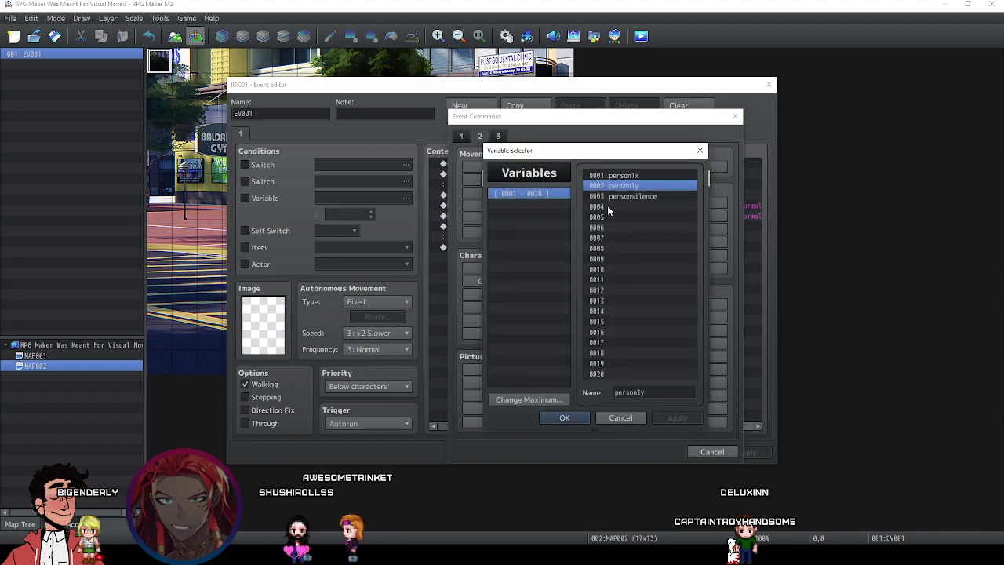
click(565, 421)
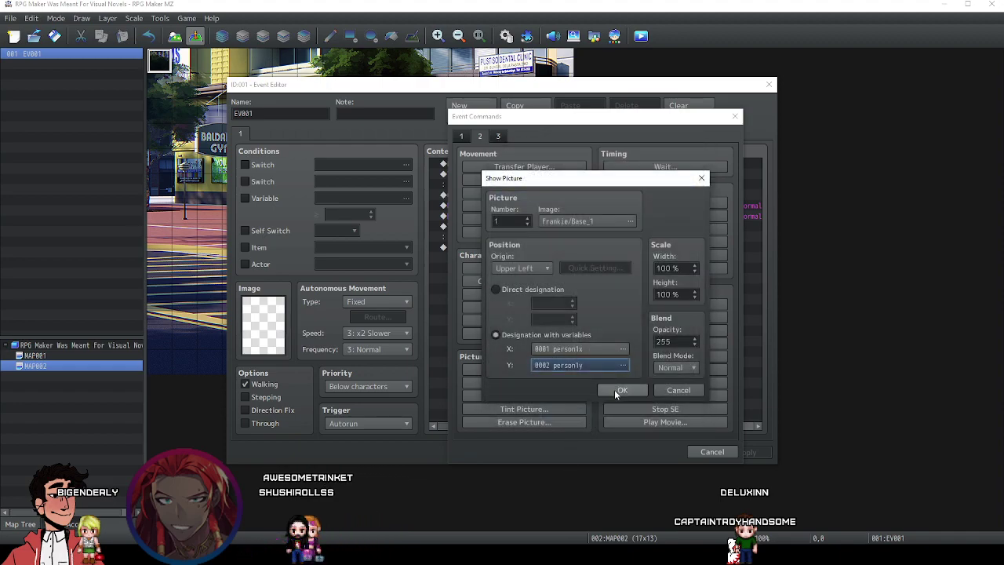
click(619, 390)
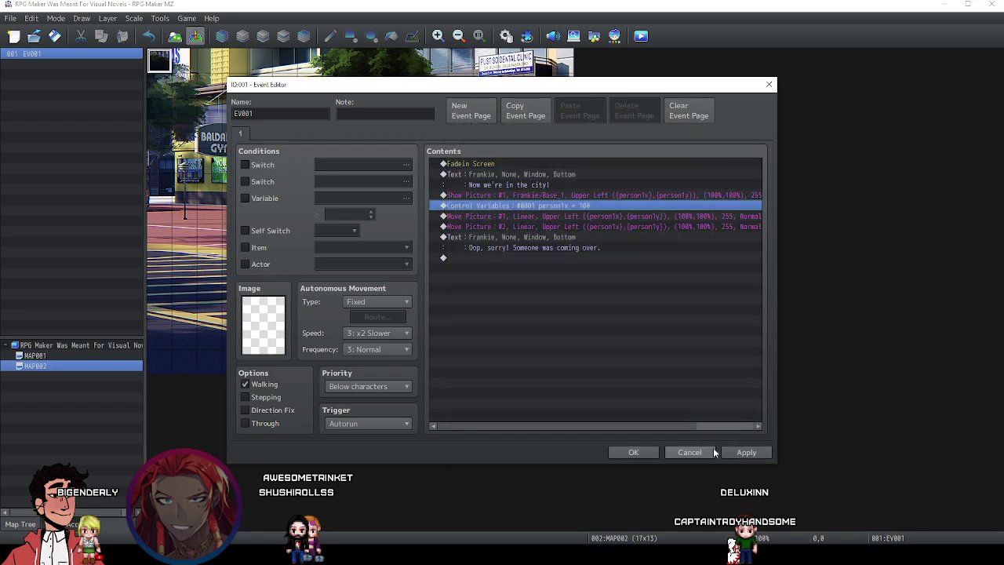
Duplicate the Show Picture command for Frankie/Base_1 and change the copy's picture number to 2.
click(546, 196)
key(ctrl+c)
key(ctrl+v)
right_click(547, 199)
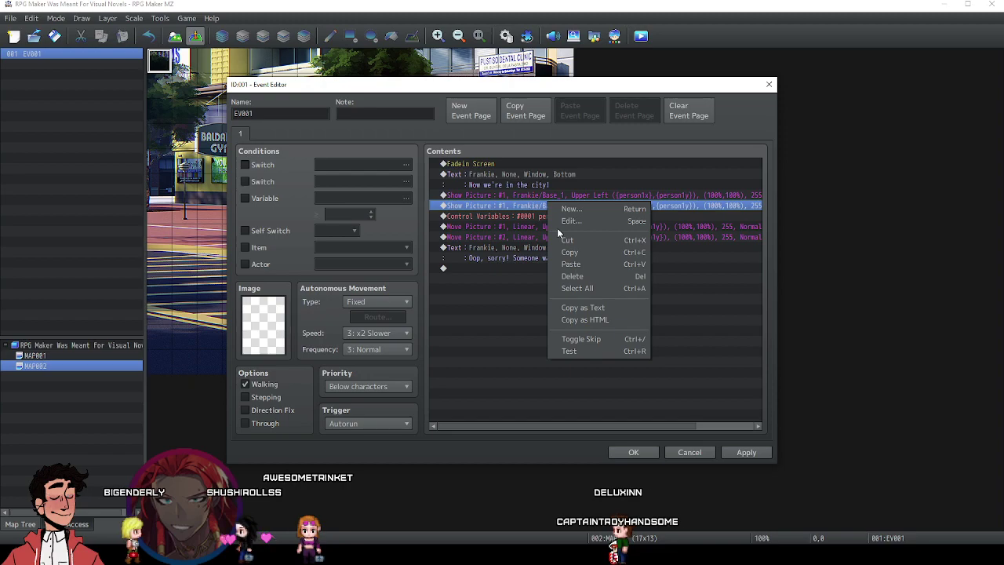
click(558, 213)
text(2)
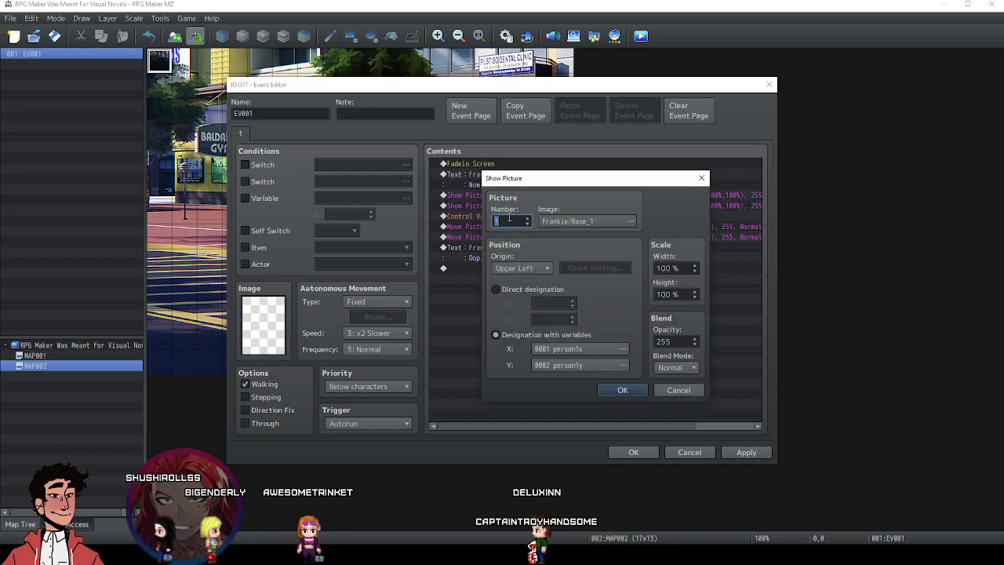
Preview Frankie's EX expression images, assign Frankie/EX_1 to picture 2, and apply the event changes.
double_click(572, 221)
click(427, 216)
click(428, 228)
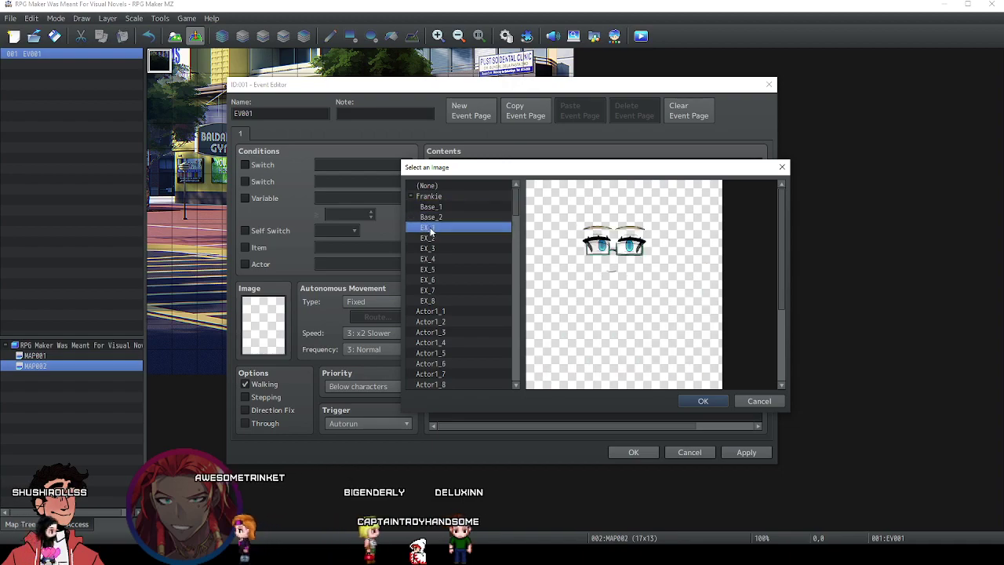
click(433, 237)
click(440, 249)
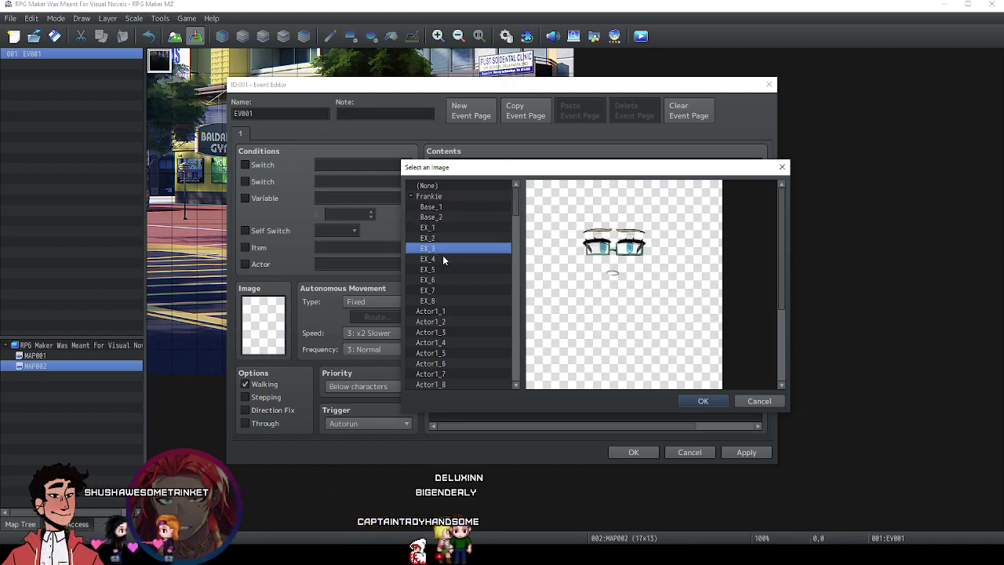
click(442, 257)
click(443, 269)
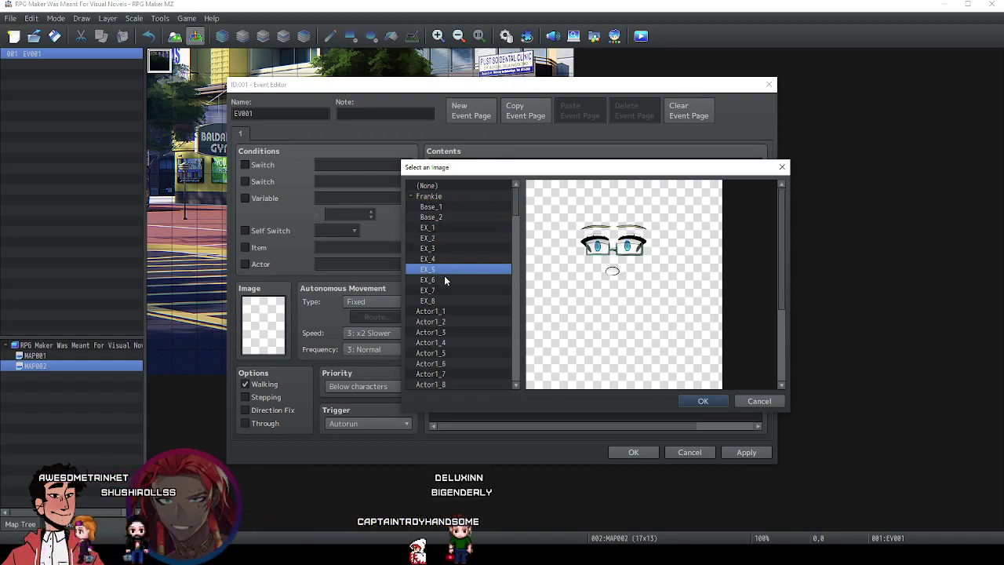
click(444, 280)
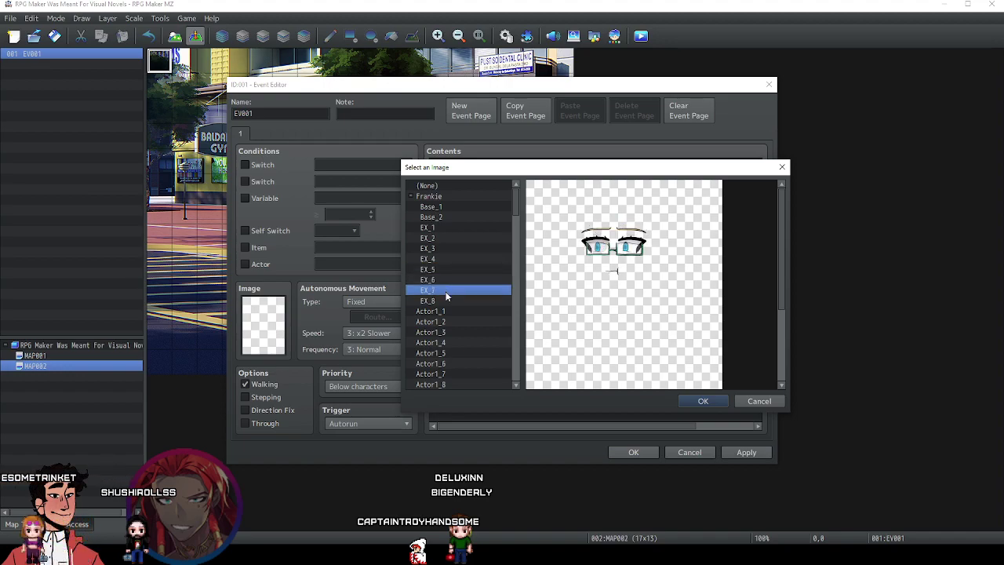
click(446, 301)
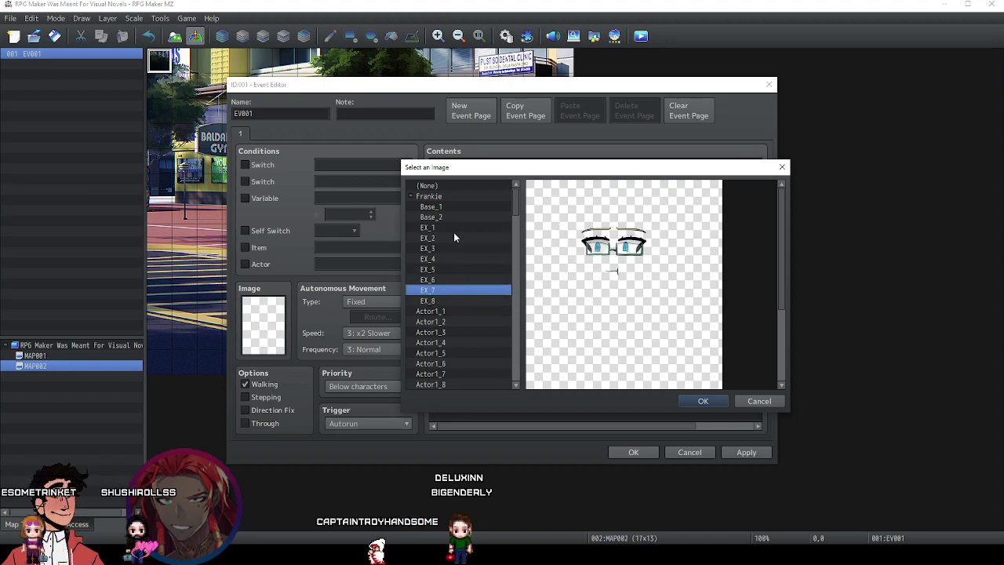
click(452, 227)
click(690, 400)
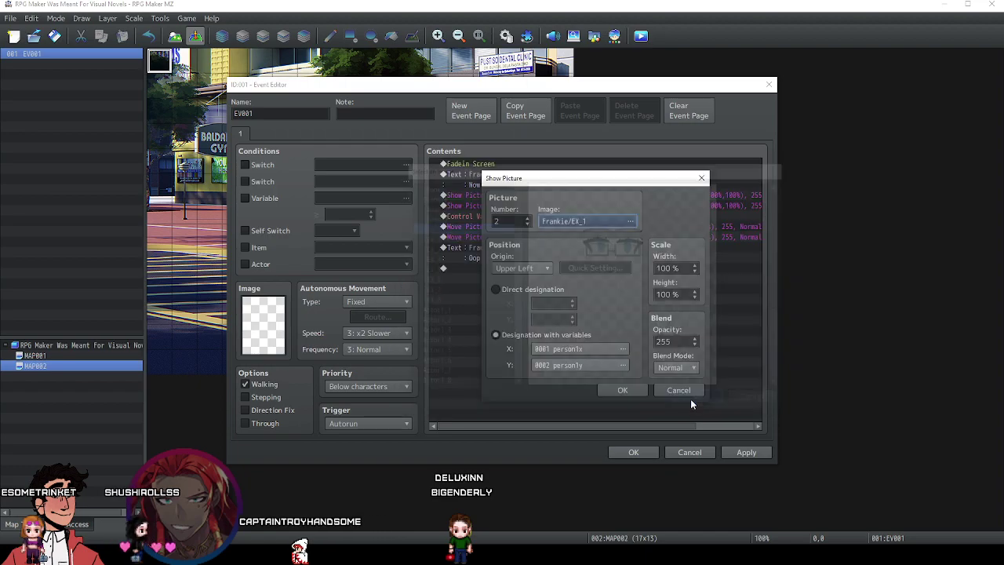
click(621, 391)
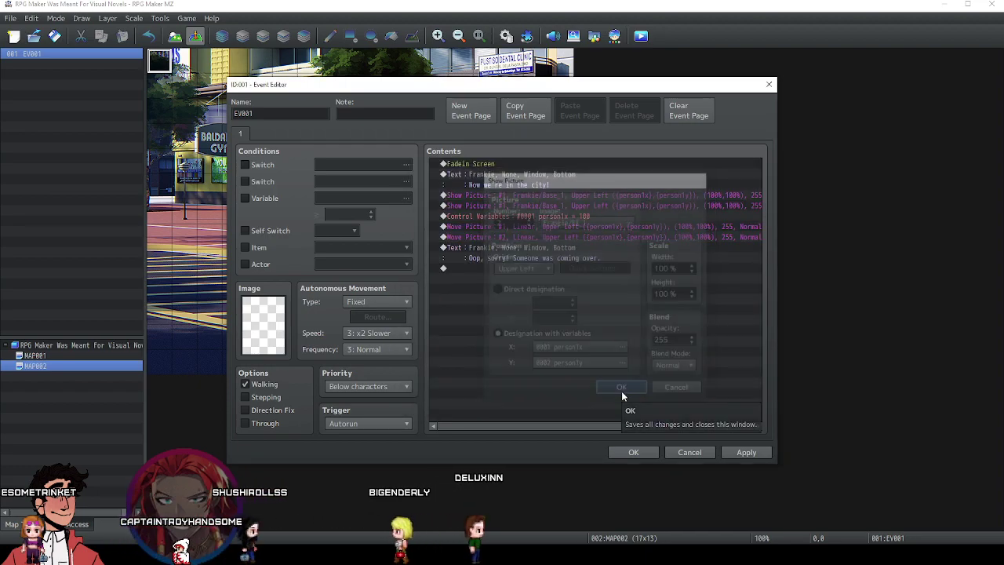
click(746, 451)
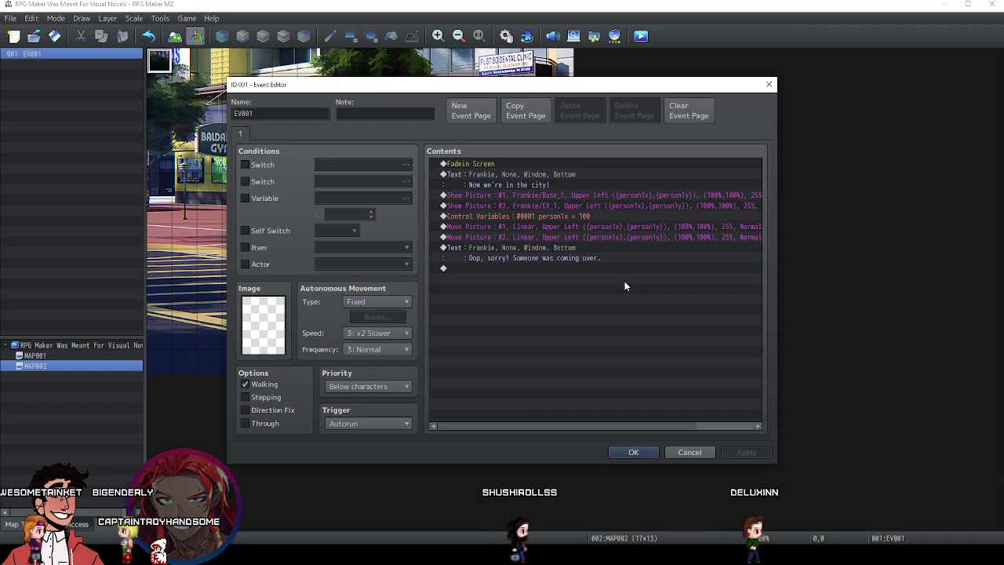
Test all commands of the city event, advance through Frankie's dialogue, and close the test window.
click(492, 268)
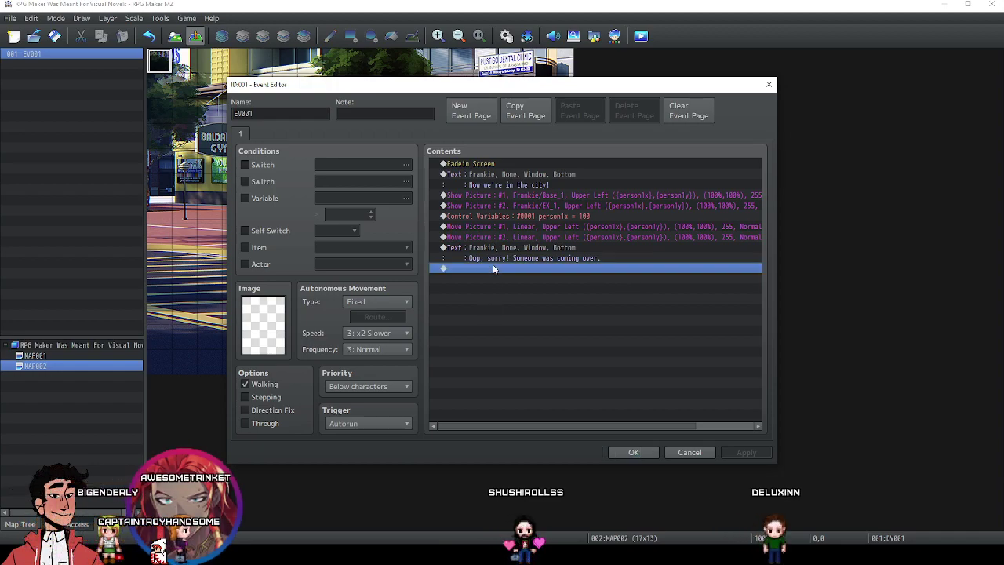
drag(513, 249, 523, 158)
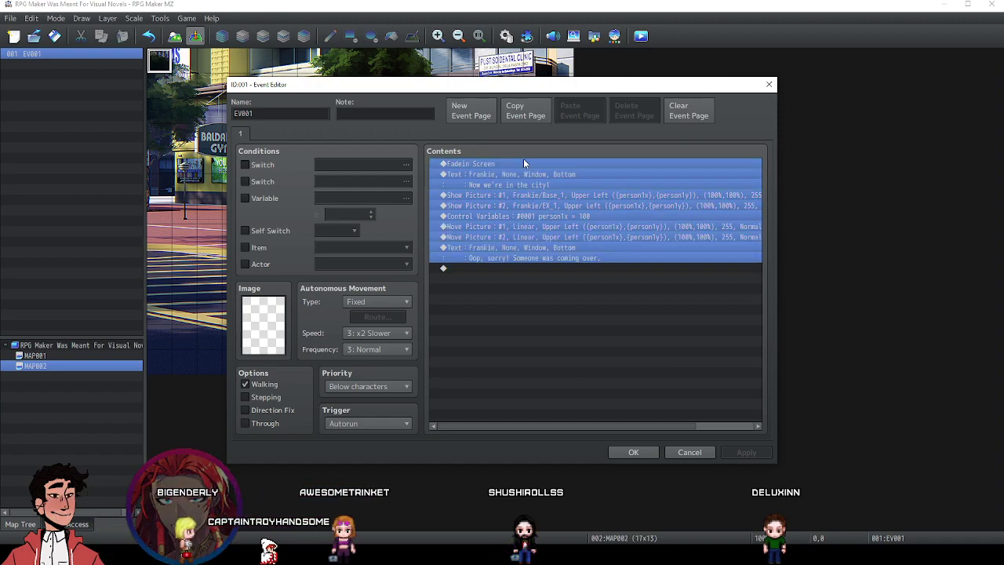
right_click(539, 213)
click(594, 359)
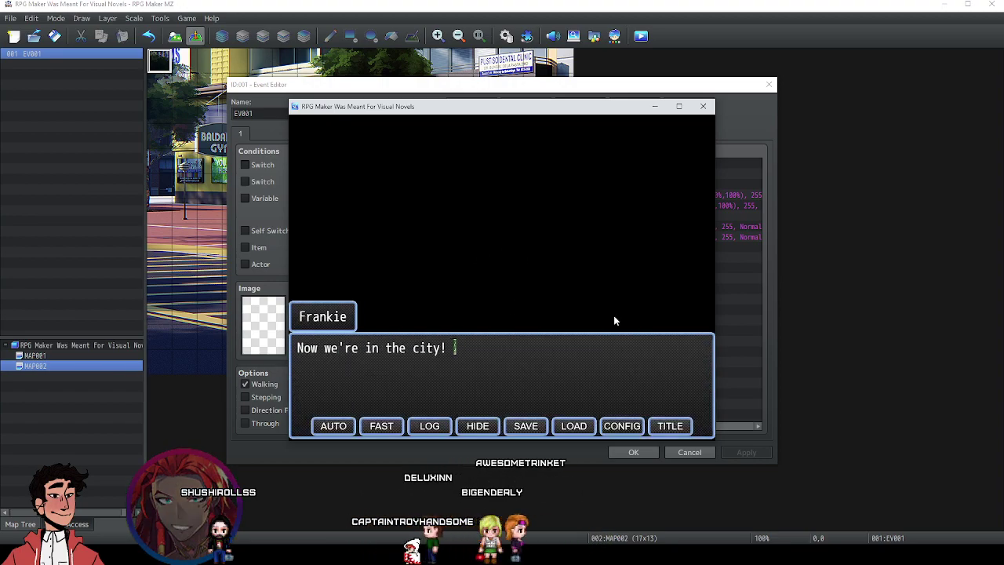
click(592, 283)
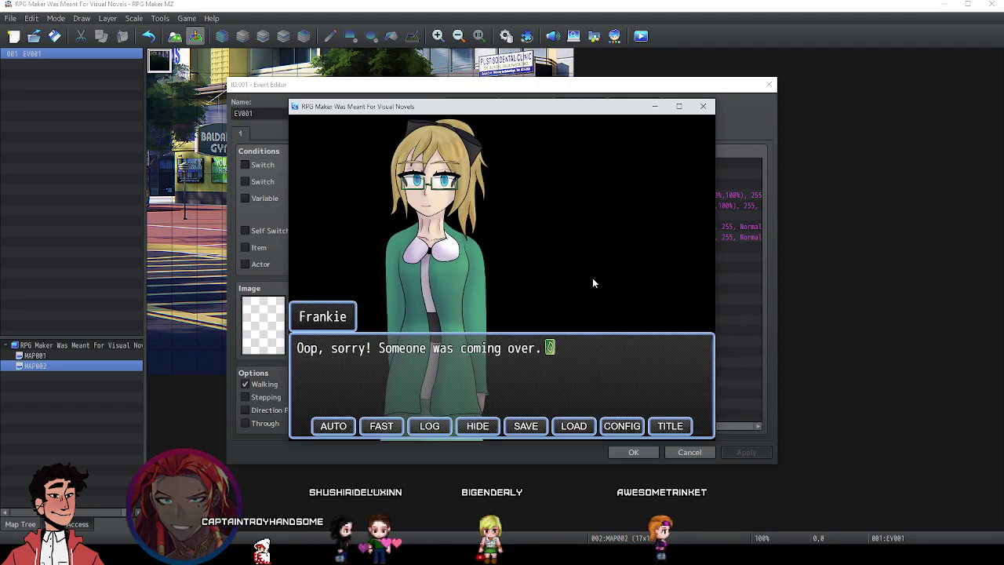
click(703, 108)
click(570, 216)
click(534, 175)
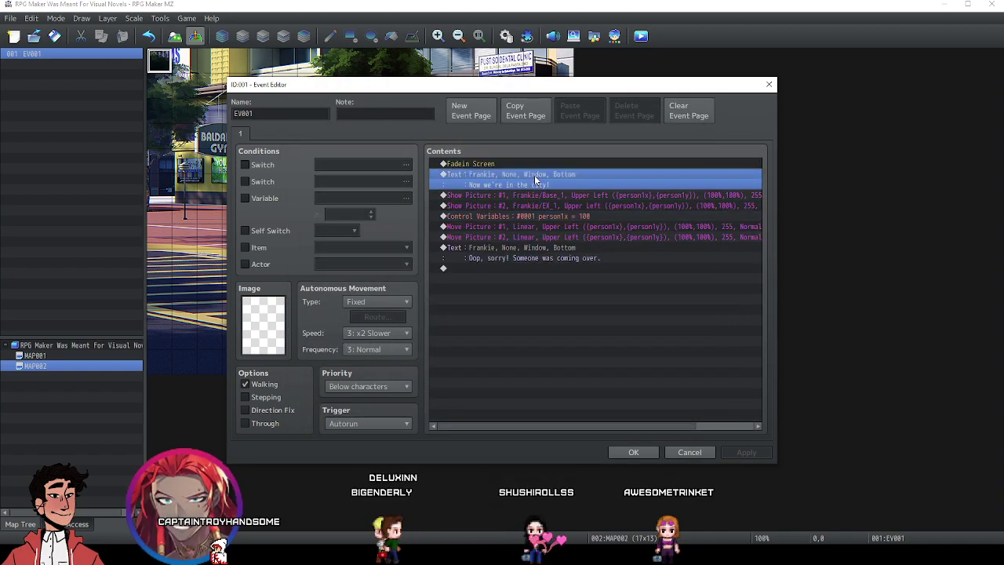
right_click(532, 175)
click(555, 185)
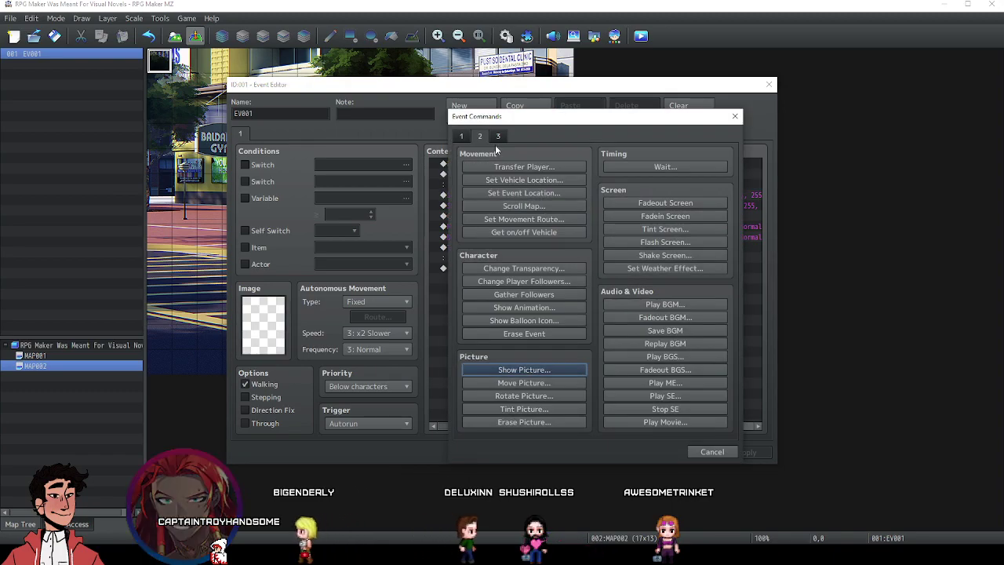
click(690, 167)
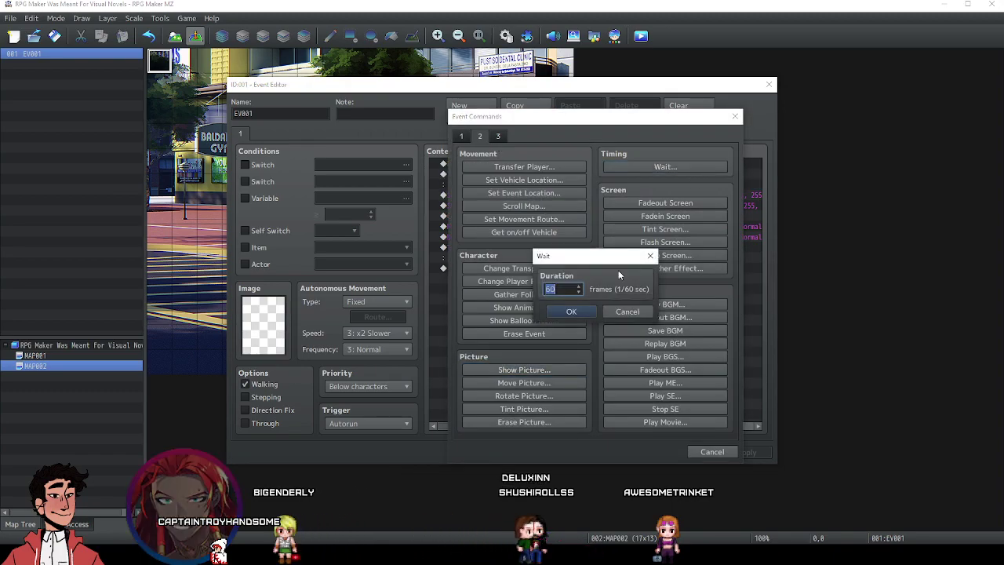
click(617, 316)
click(708, 451)
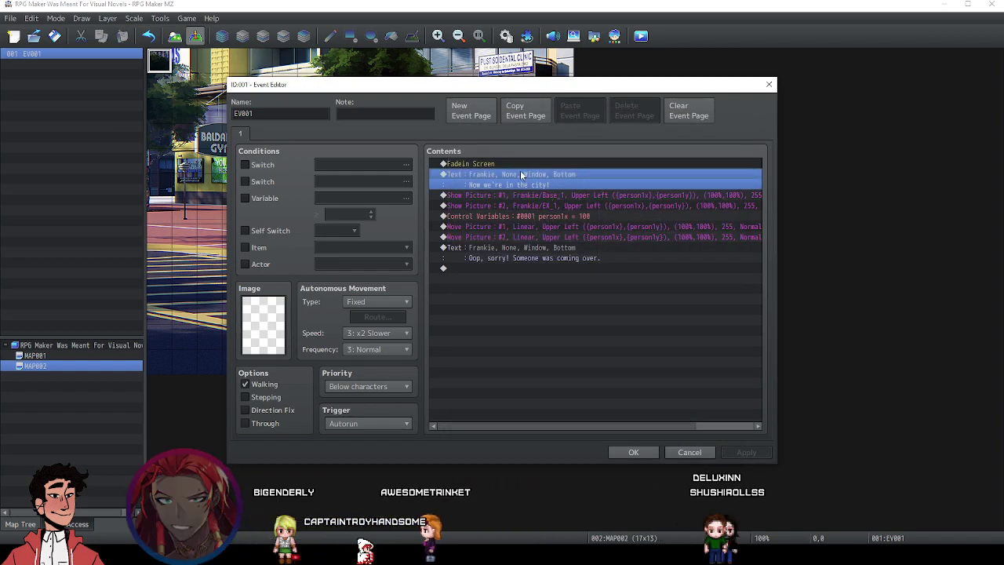
Insert a Wait command of 1 frame between Fadein Screen and Frankie's first text, and apply it.
right_click(501, 161)
click(533, 193)
click(673, 166)
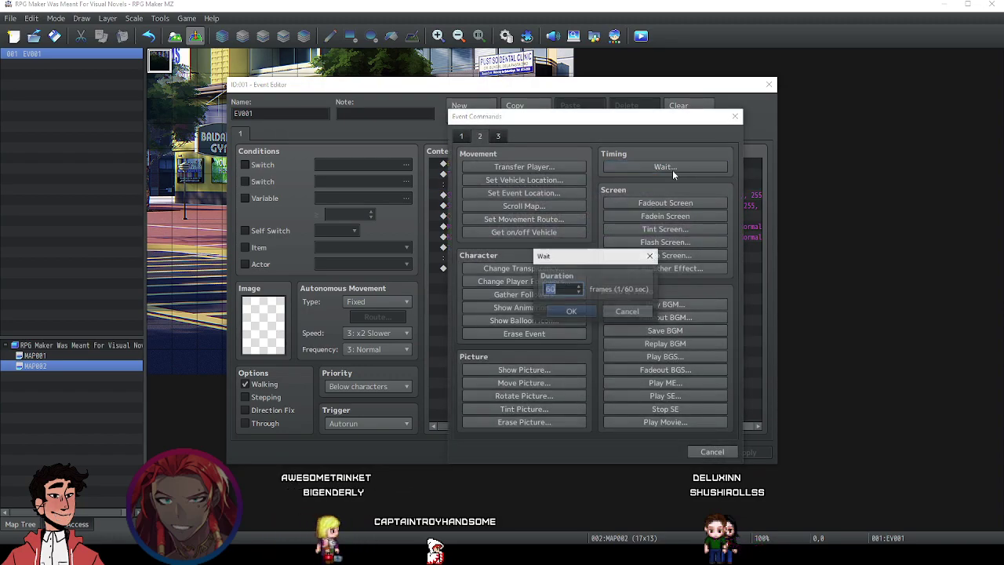
click(592, 312)
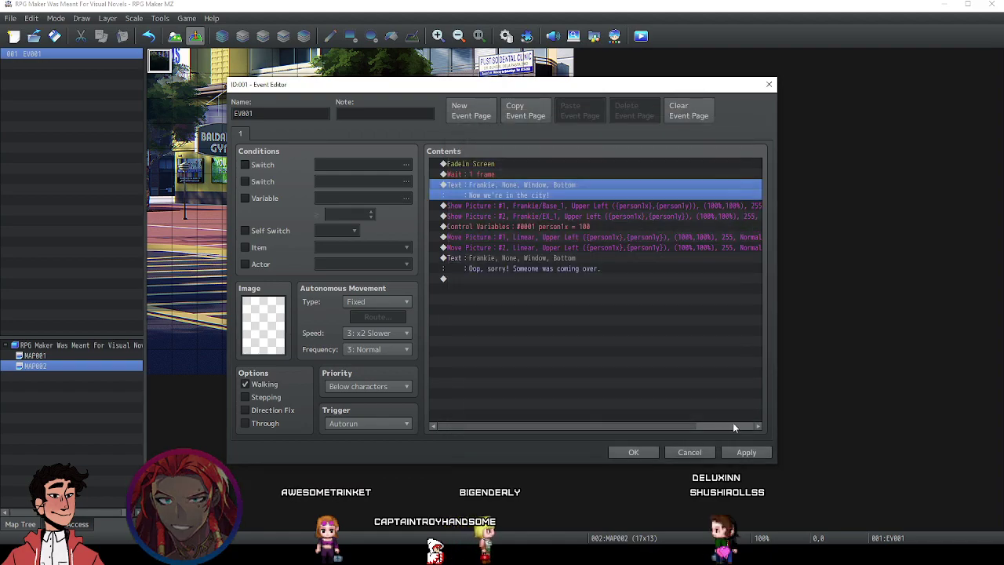
click(737, 450)
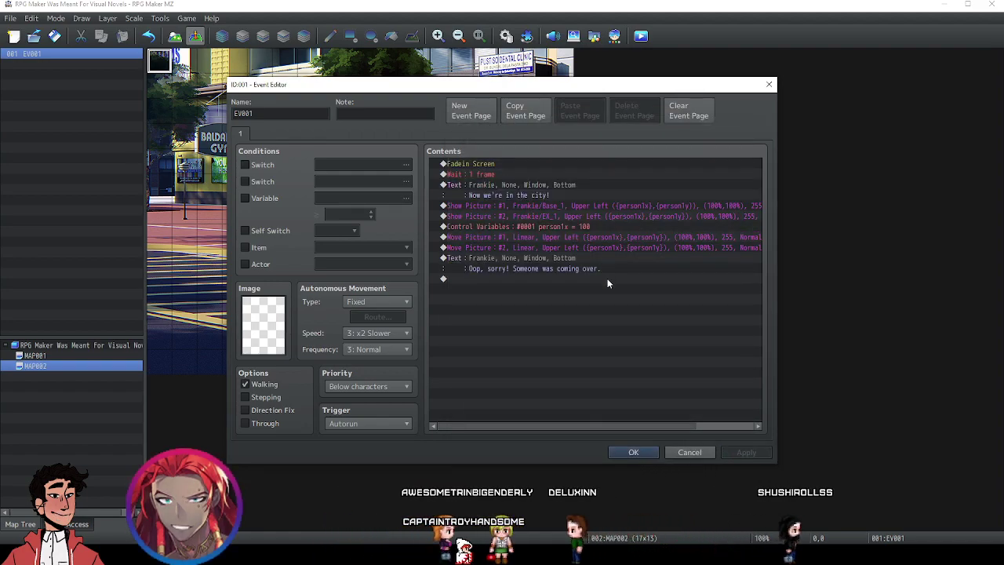
Set the duration of the Wait command after Fadein Screen to 60 frames and apply the change.
right_click(529, 173)
click(561, 189)
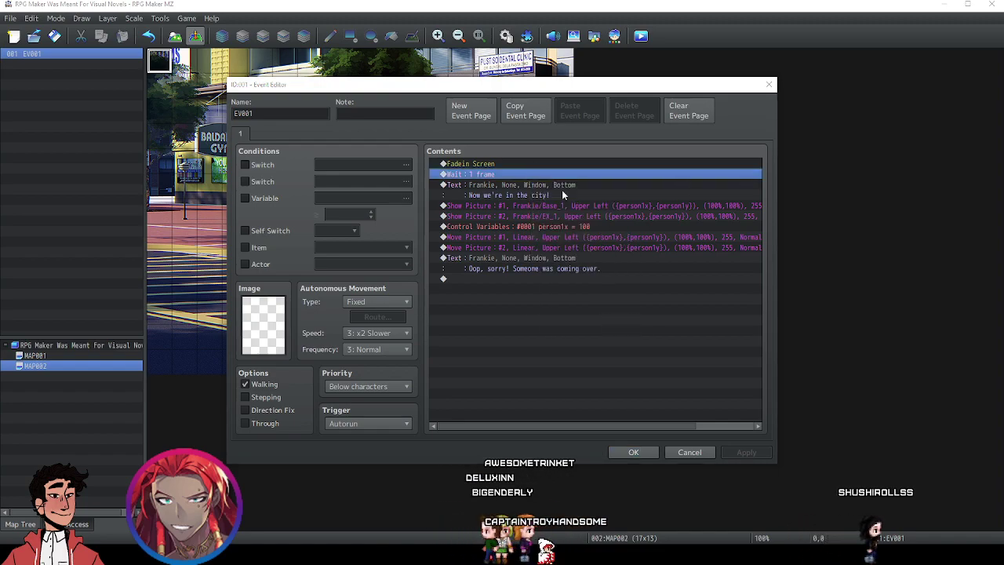
text(60)
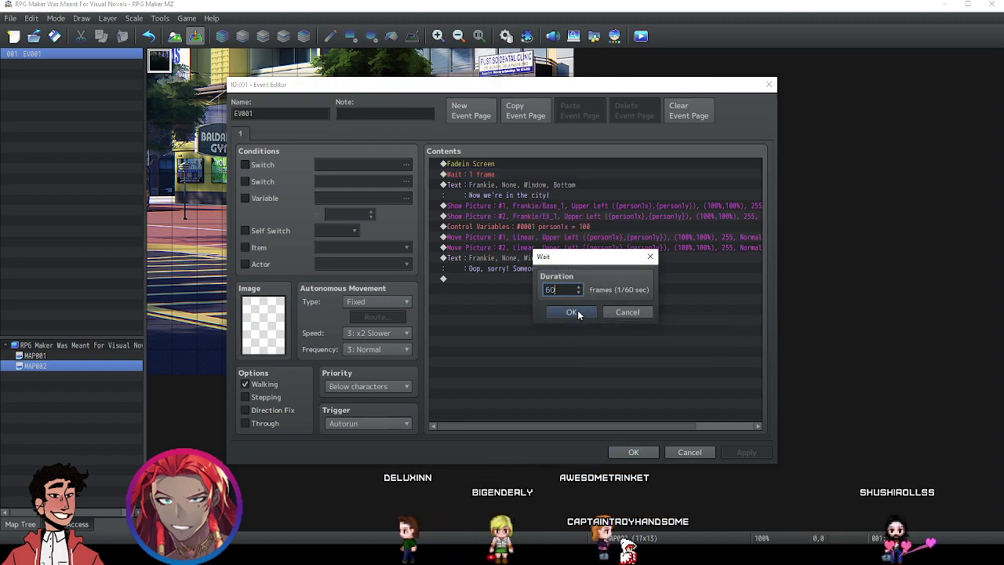
click(575, 312)
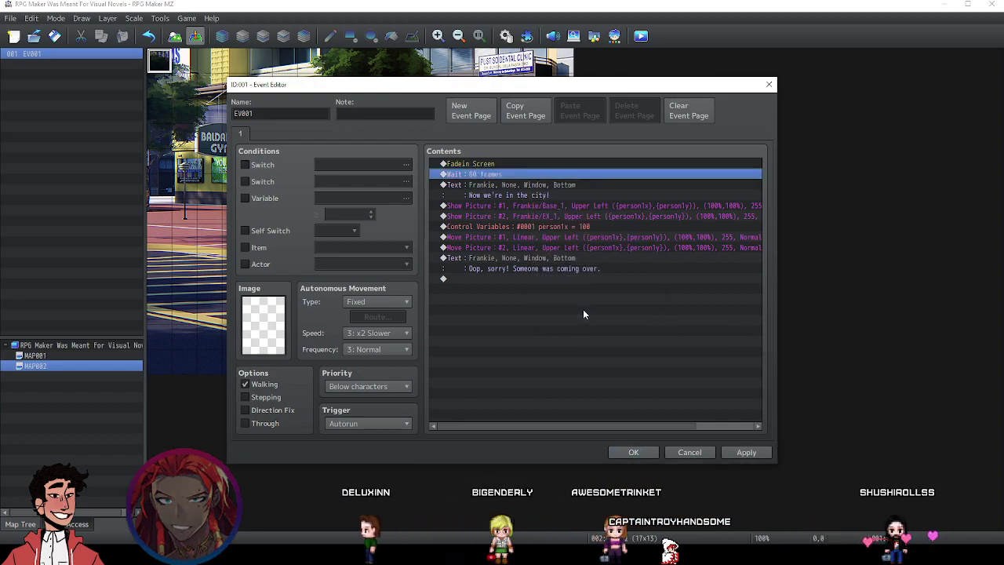
click(764, 451)
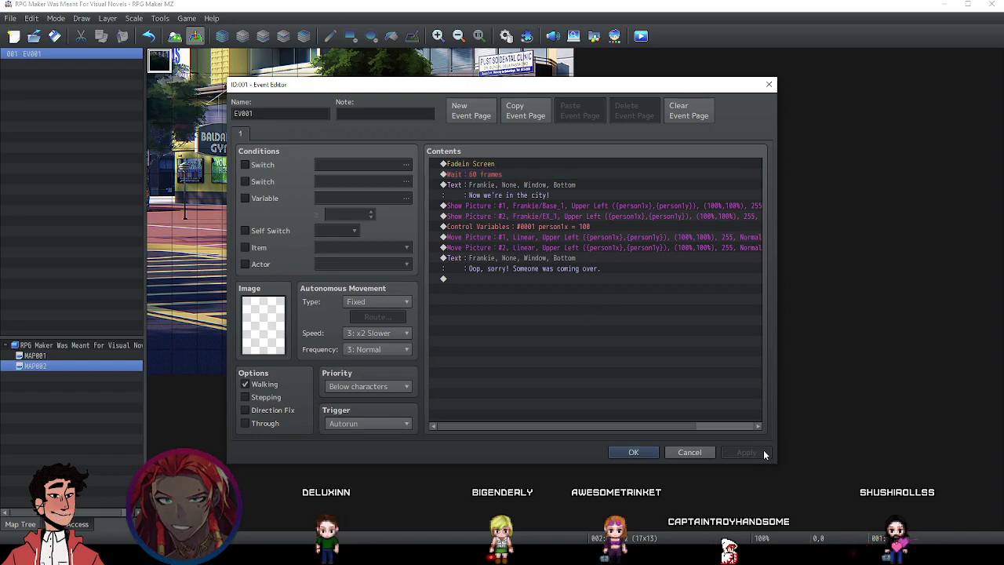
Review the city event's picture and text commands, close the event, and look at MAP001 before returning to MAP002.
click(530, 283)
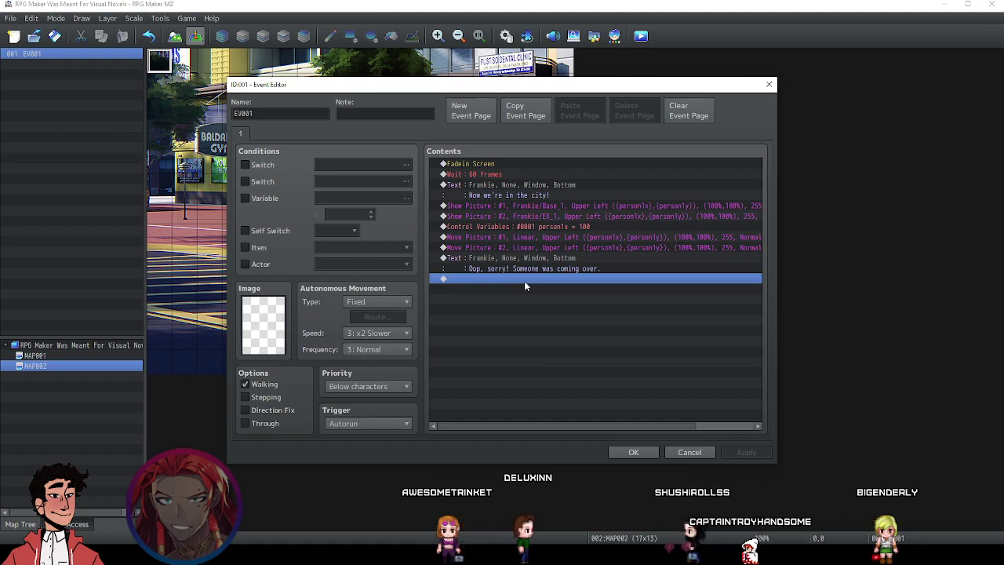
click(527, 263)
click(530, 207)
click(526, 267)
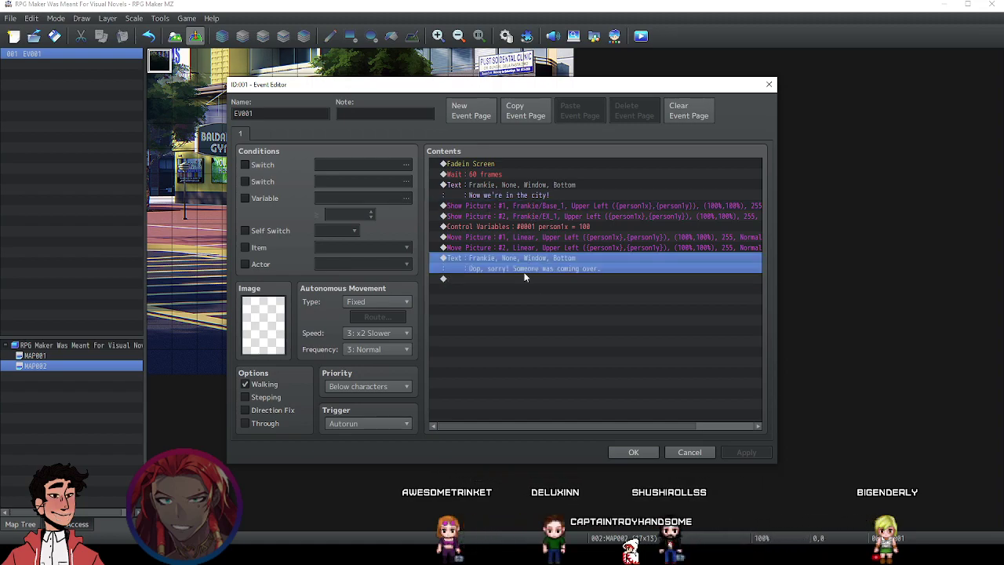
click(634, 452)
click(35, 355)
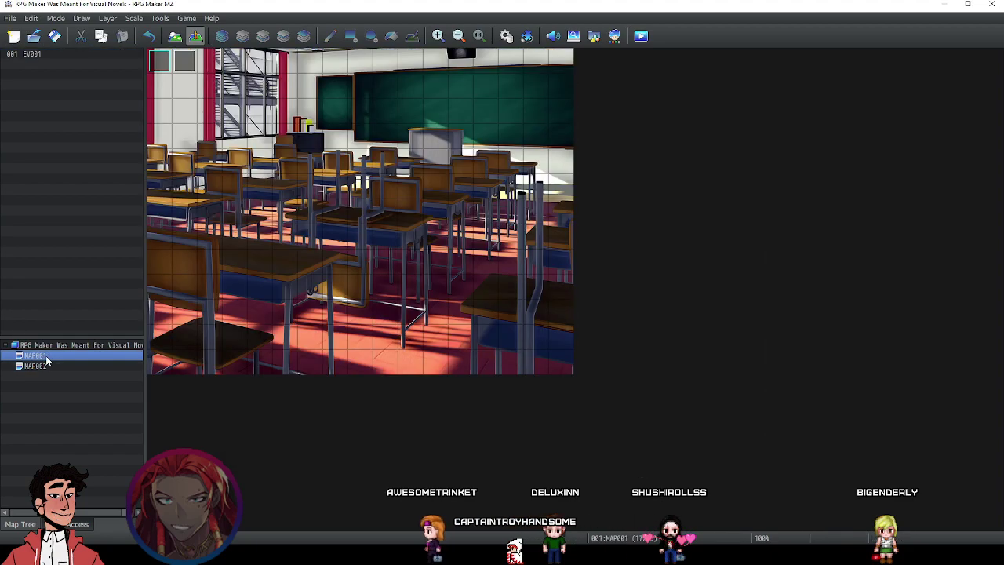
click(40, 365)
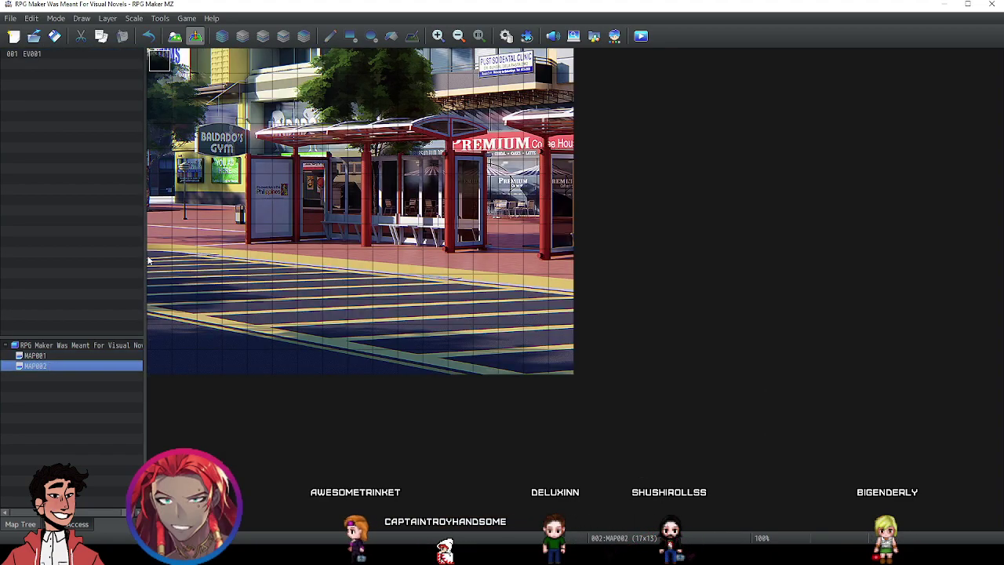
Open the city event, start a Show Choices command after Frankie's last text, and set its Cancel option to Disallow.
double_click(159, 61)
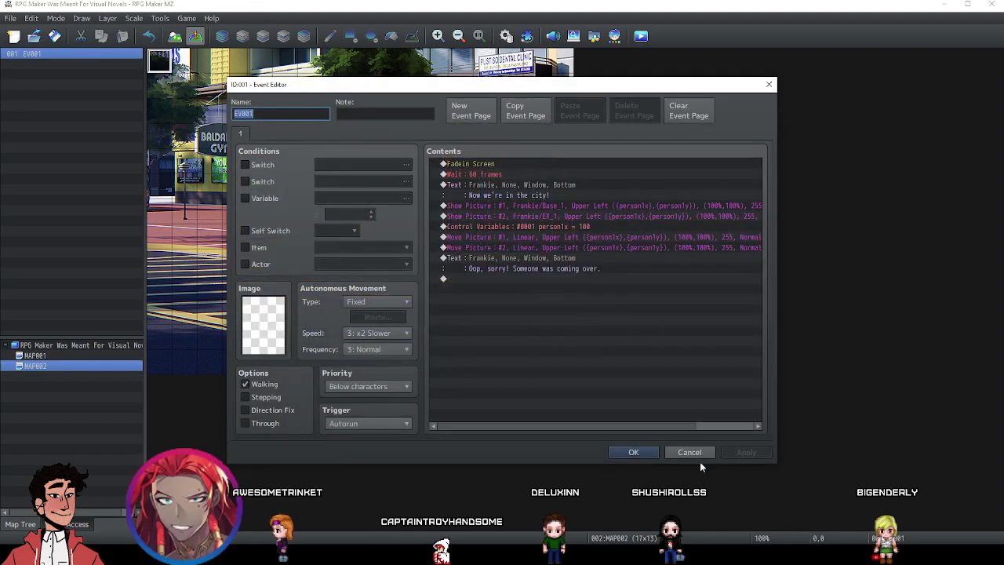
click(502, 278)
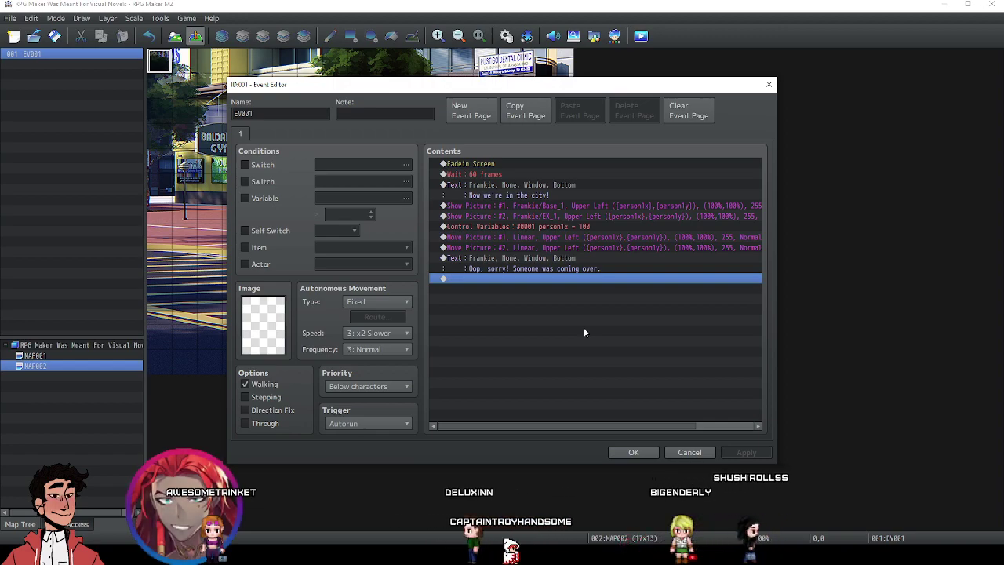
double_click(509, 279)
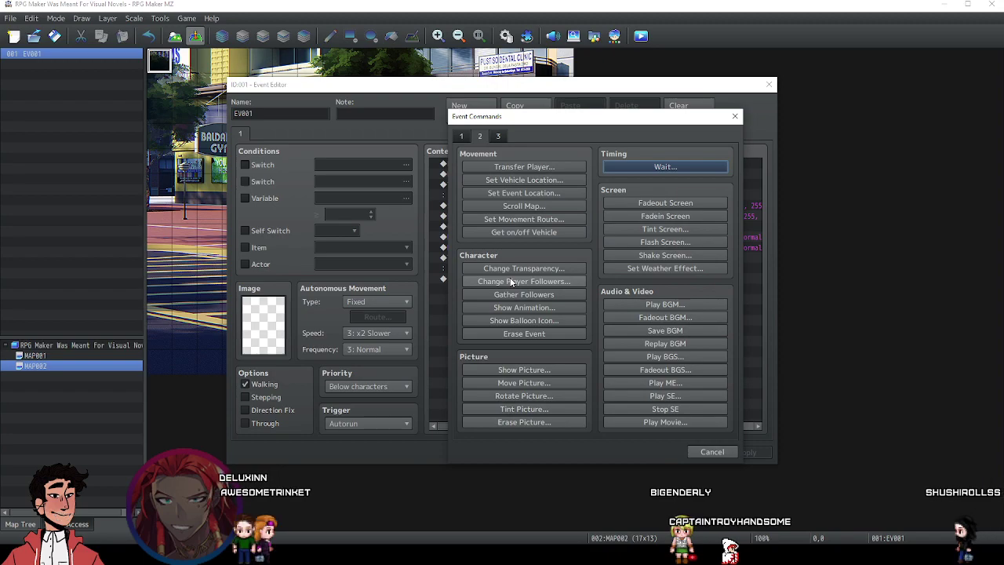
click(461, 135)
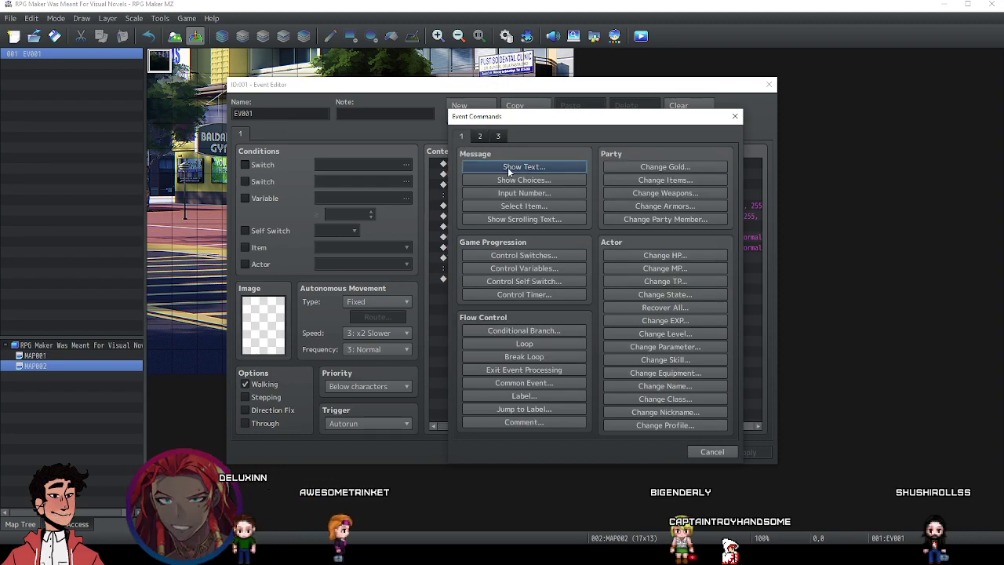
click(550, 181)
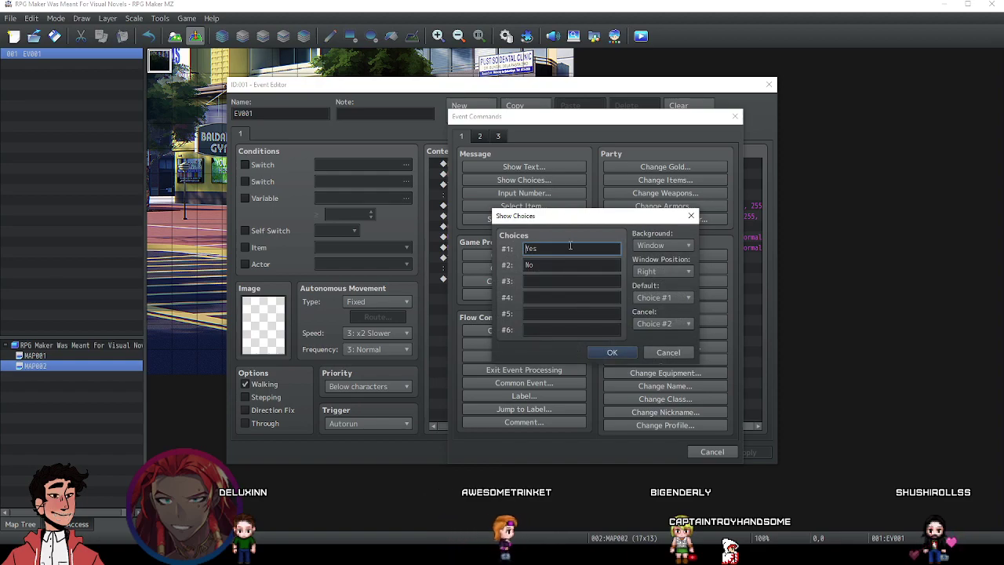
double_click(570, 245)
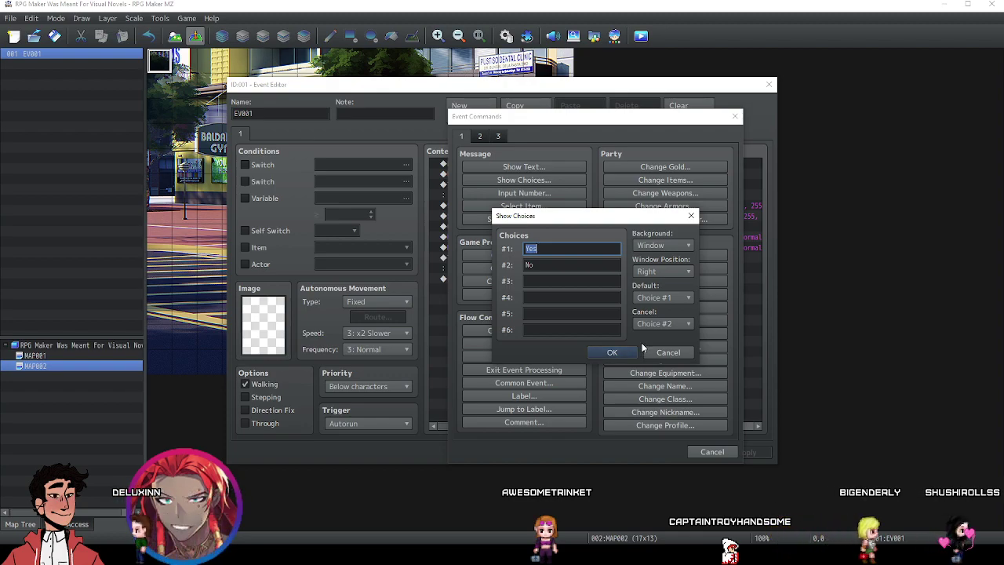
click(664, 323)
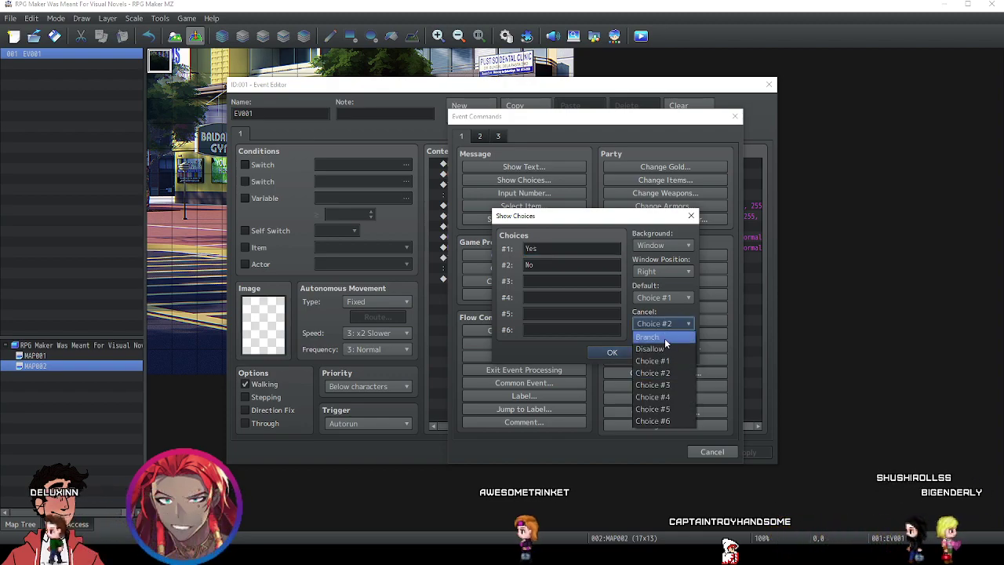
click(664, 349)
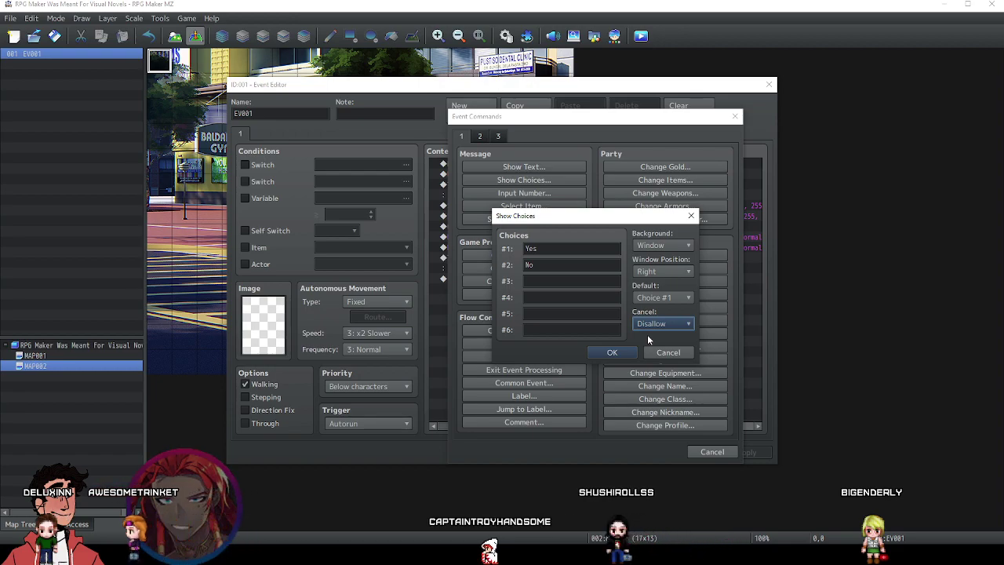
Set choice #1 to "Wow how did you do that?" and choice #2 to "That's interesting!", and add the choices to the event.
double_click(542, 248)
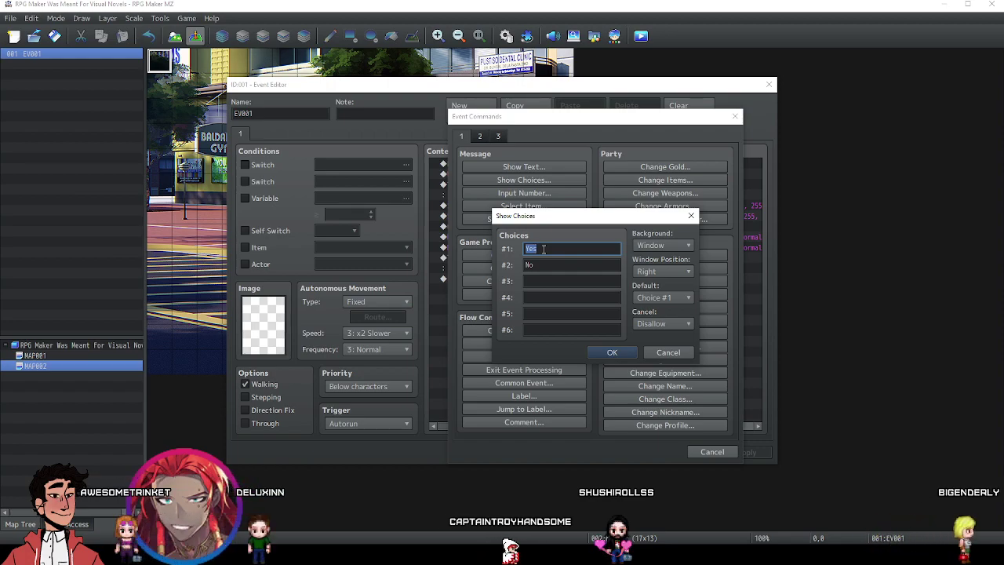
text(Wow ho)
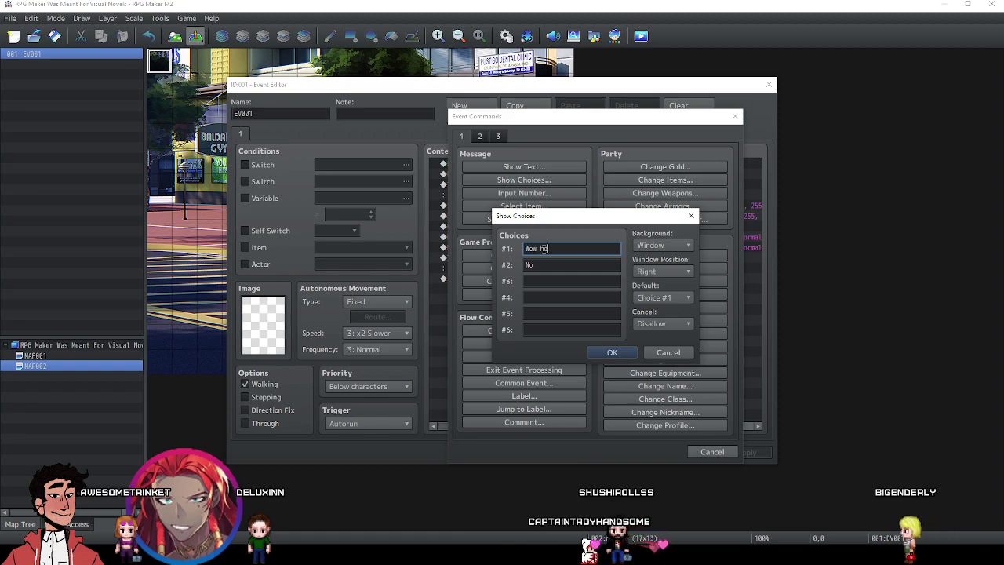
text(w did you do that?)
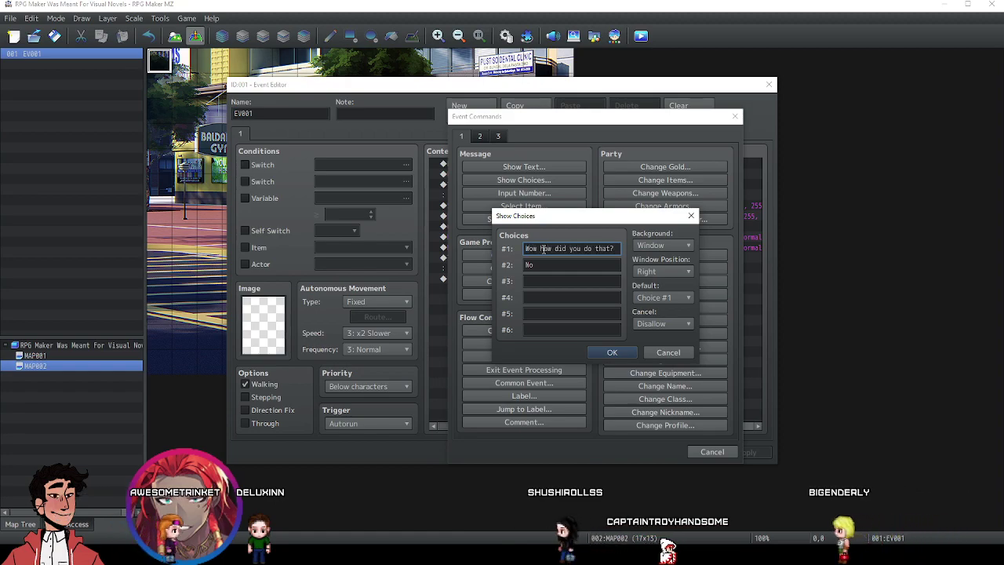
key(Tab)
text(Tat)
key(BackSpace)
key(BackSpace)
text(hat's inte)
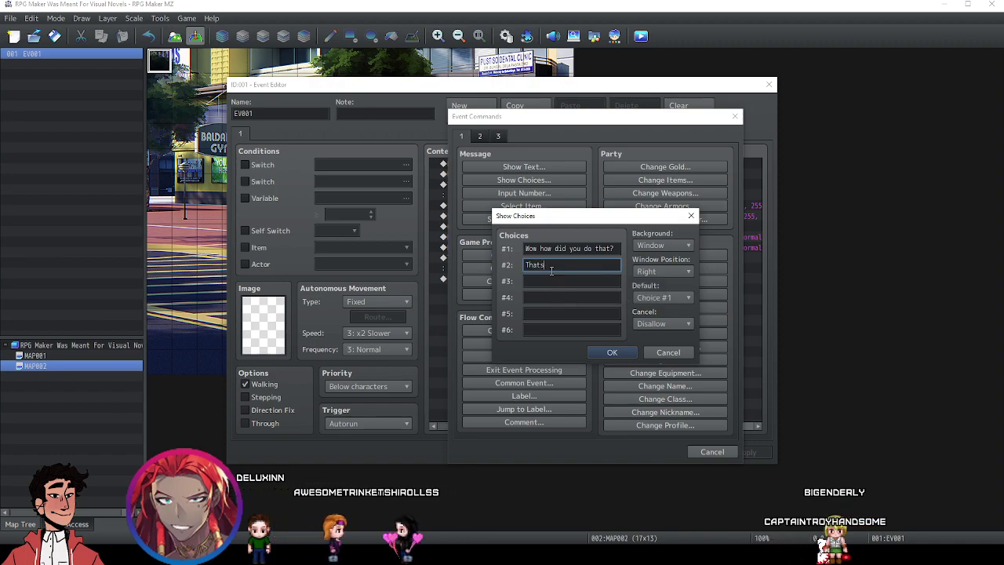
text(resting!)
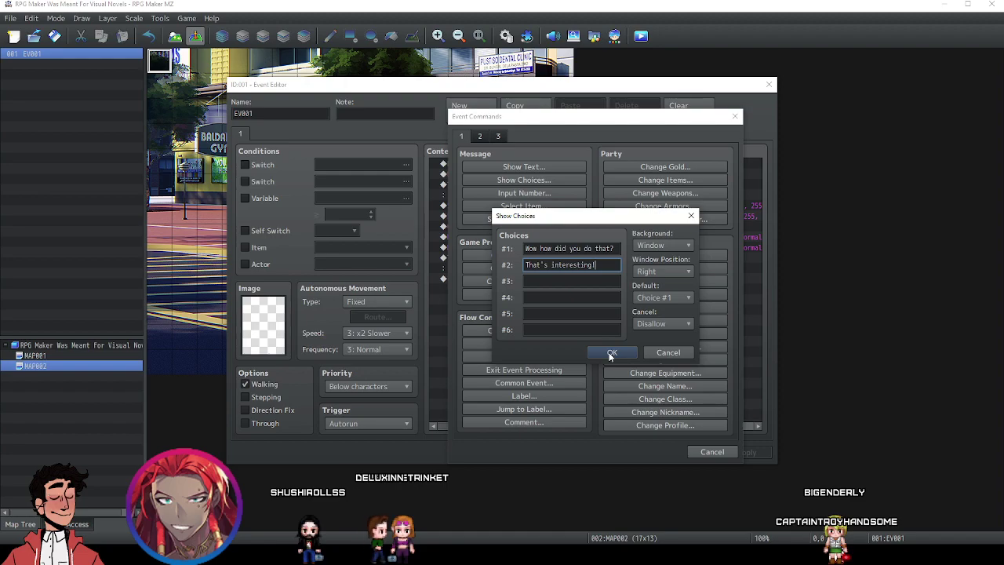
click(610, 353)
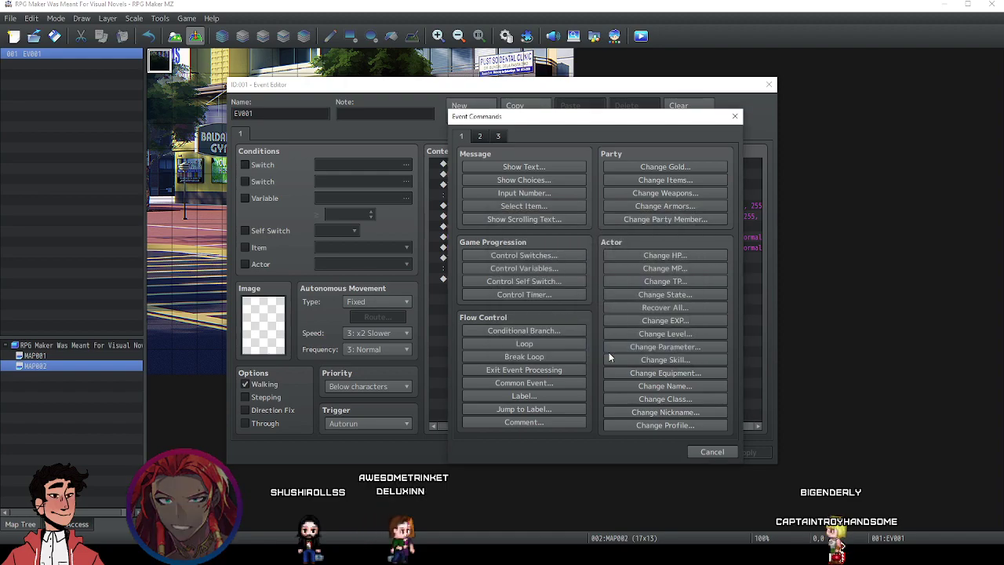
click(712, 452)
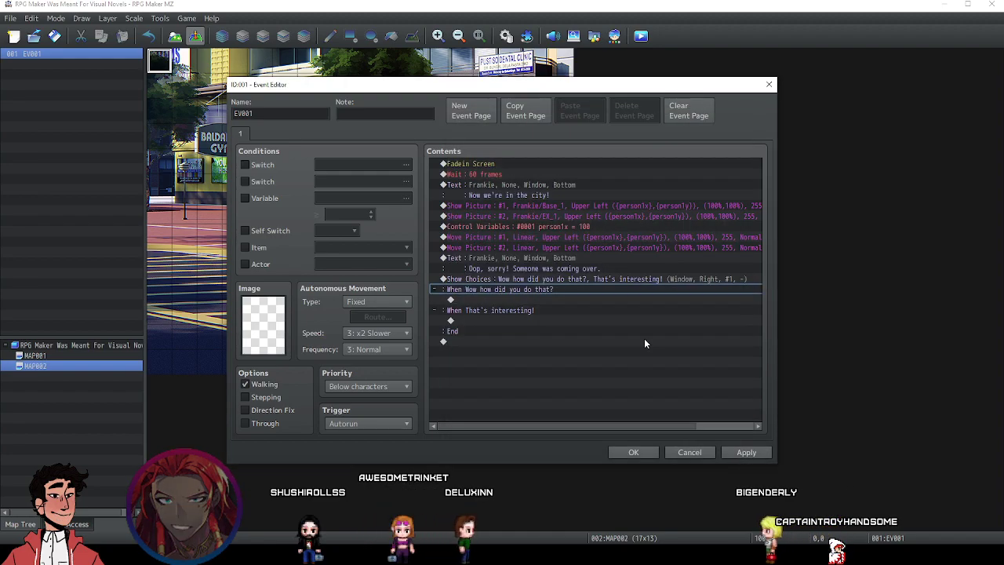
Under the "Wow how did you do that?" choice, add Control Switches turning ON switch 0001, named askedaboutchoice1, and apply it.
click(527, 298)
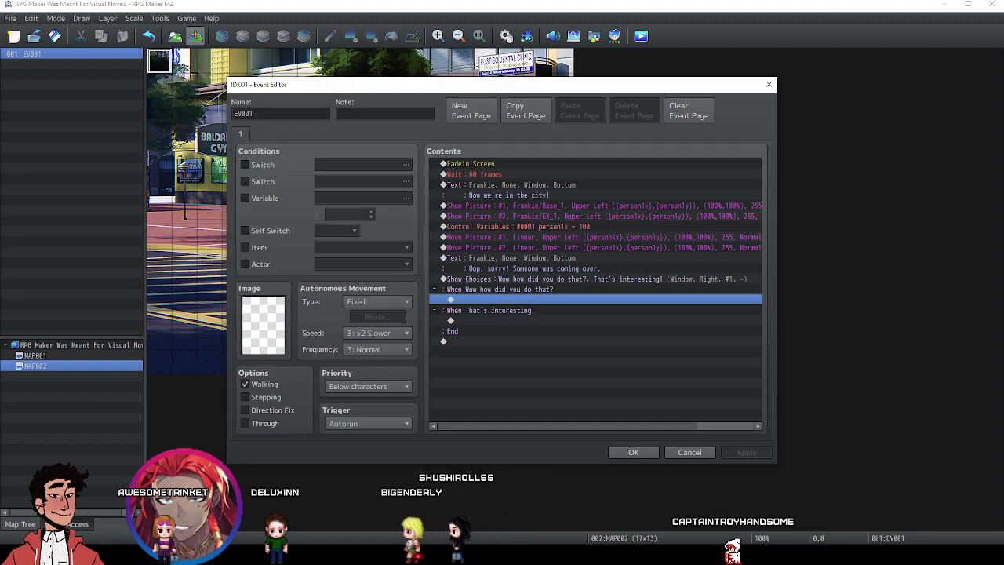
double_click(523, 298)
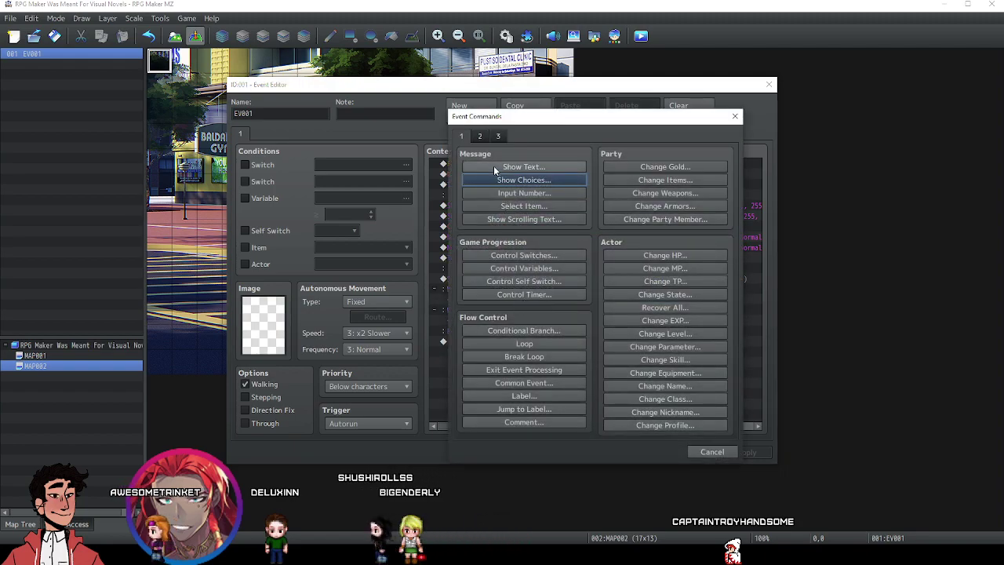
click(513, 255)
click(602, 264)
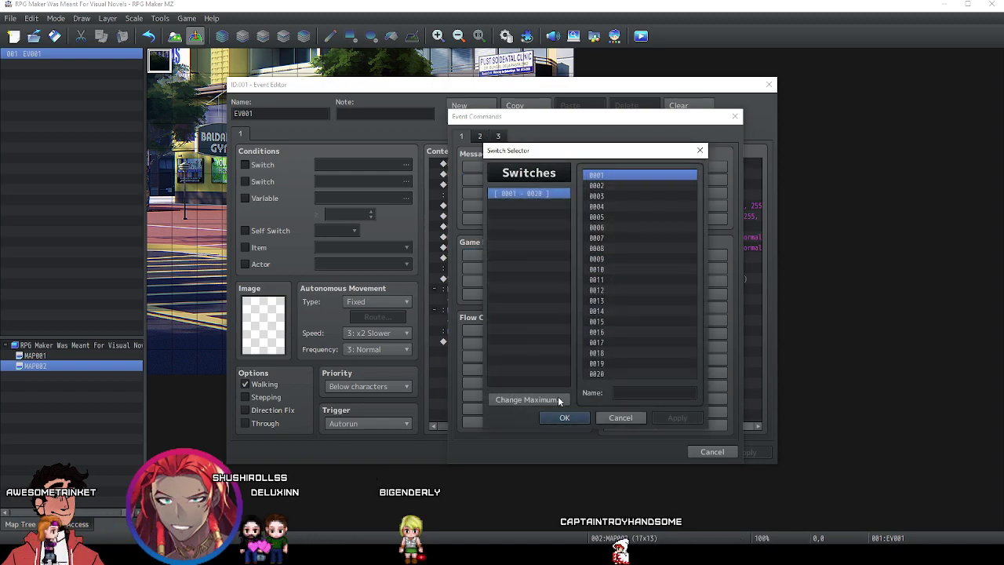
click(650, 391)
text(as)
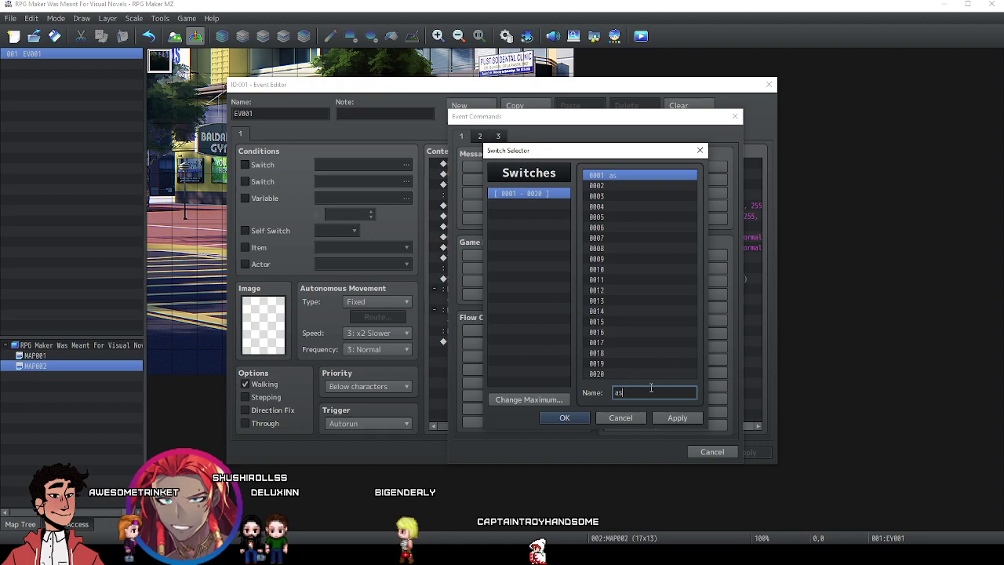
text(kedaboutchoice1)
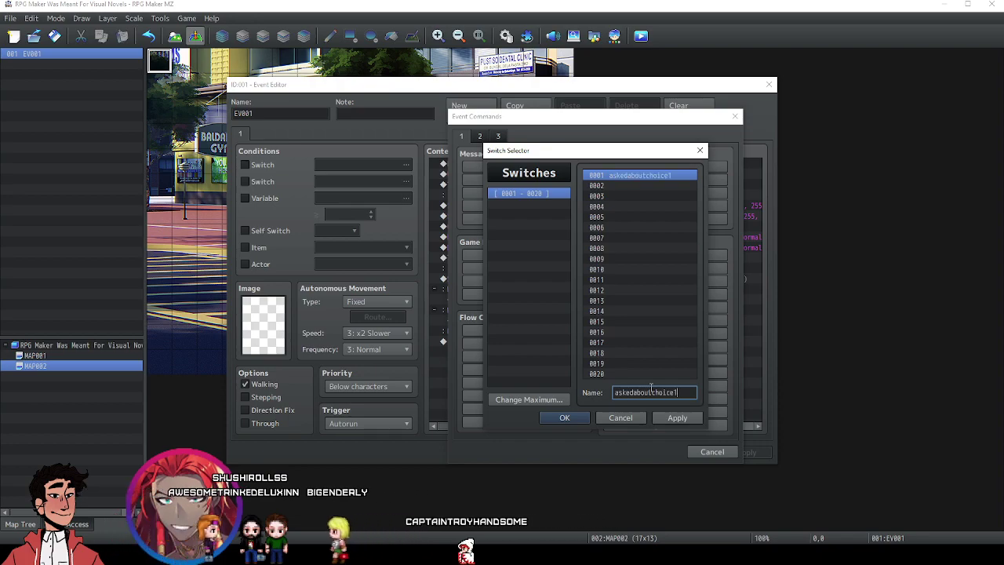
click(564, 417)
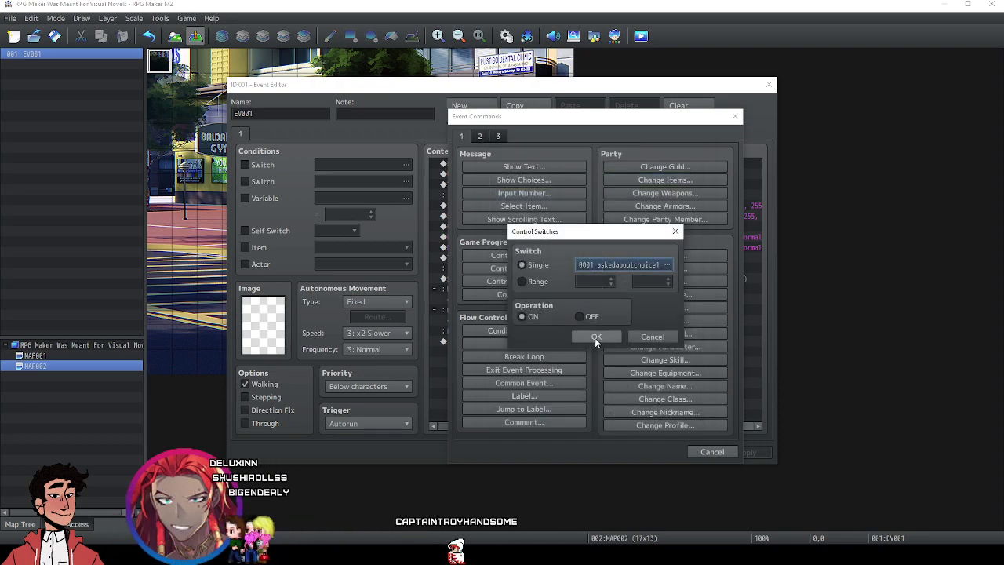
click(596, 336)
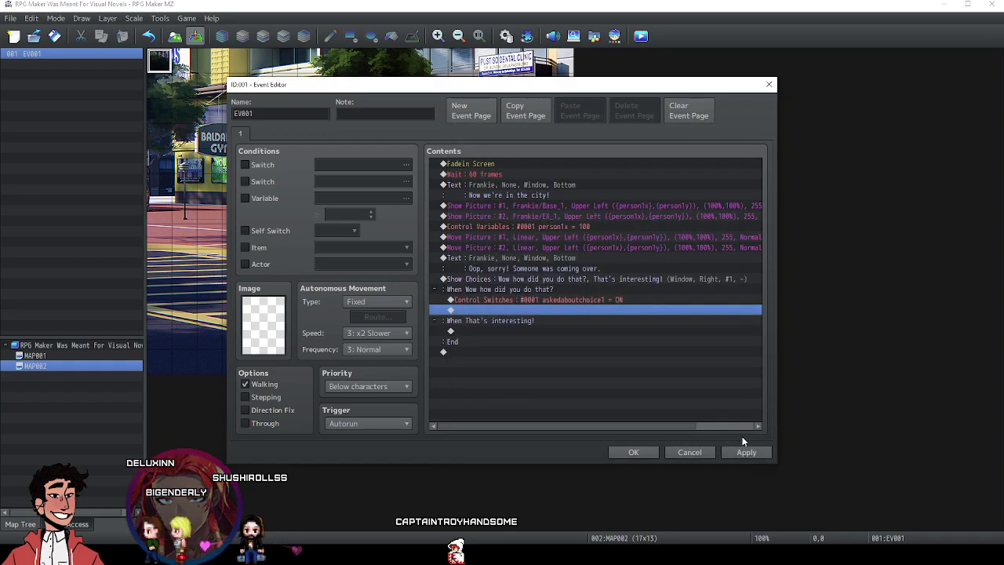
click(746, 452)
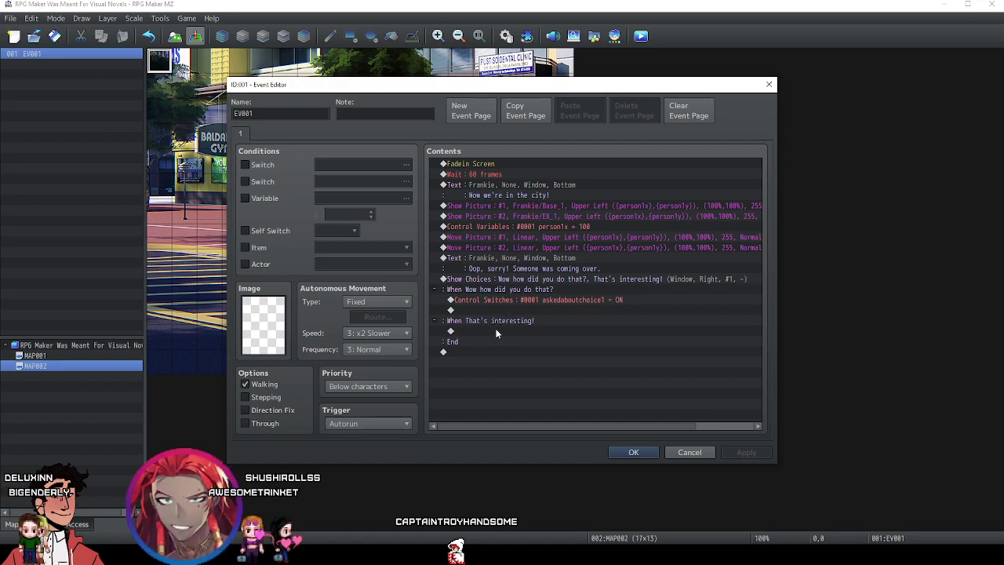
Add a Conditional Branch after the choices for switch askedaboutchoice1 being ON, with an Else branch, and apply it.
double_click(479, 349)
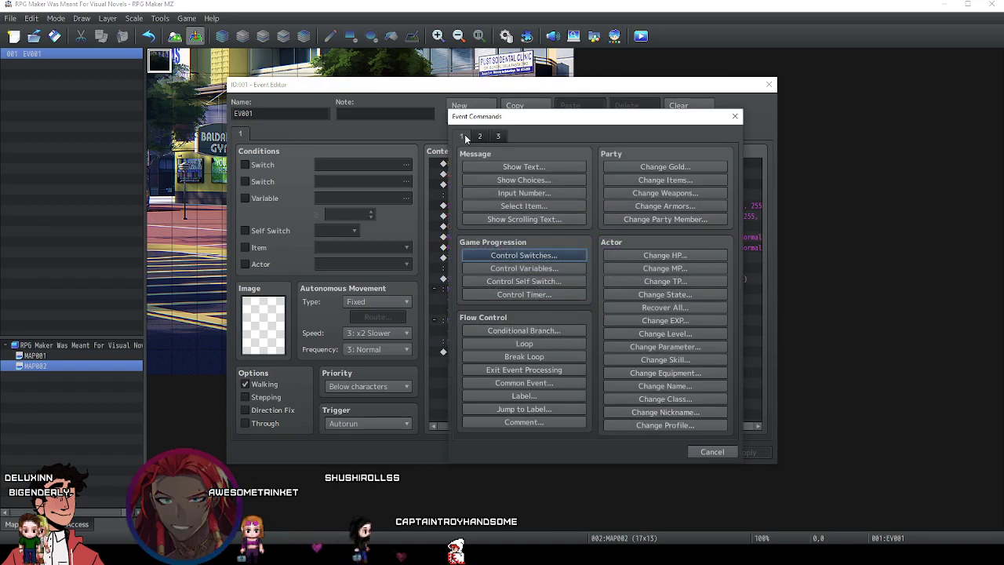
click(477, 137)
click(467, 138)
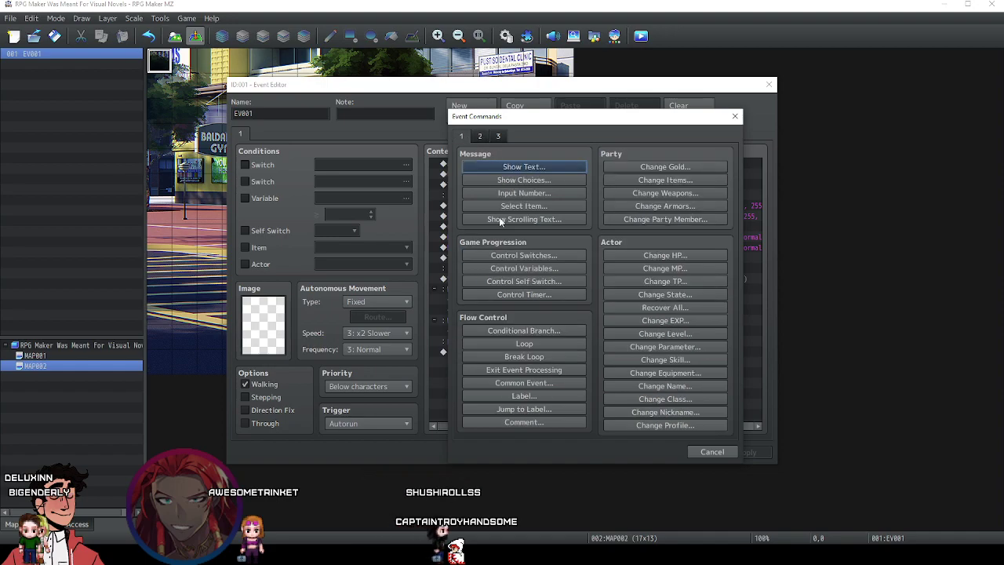
click(525, 330)
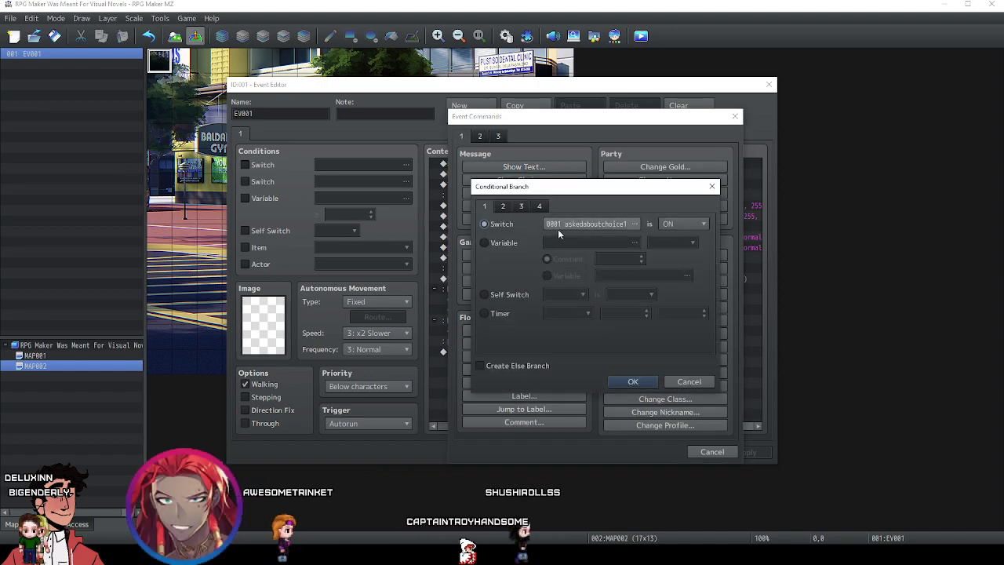
click(512, 366)
click(623, 381)
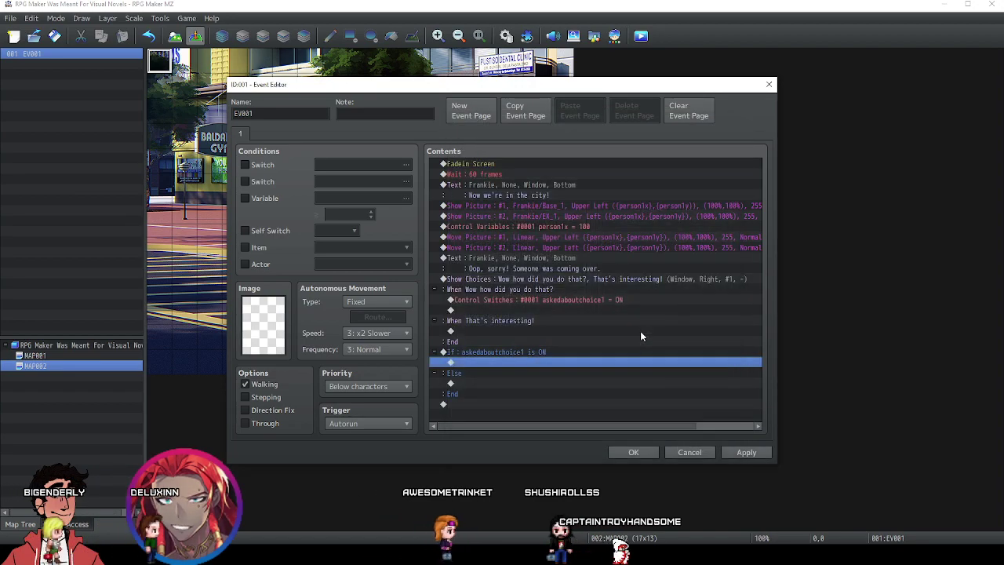
click(746, 450)
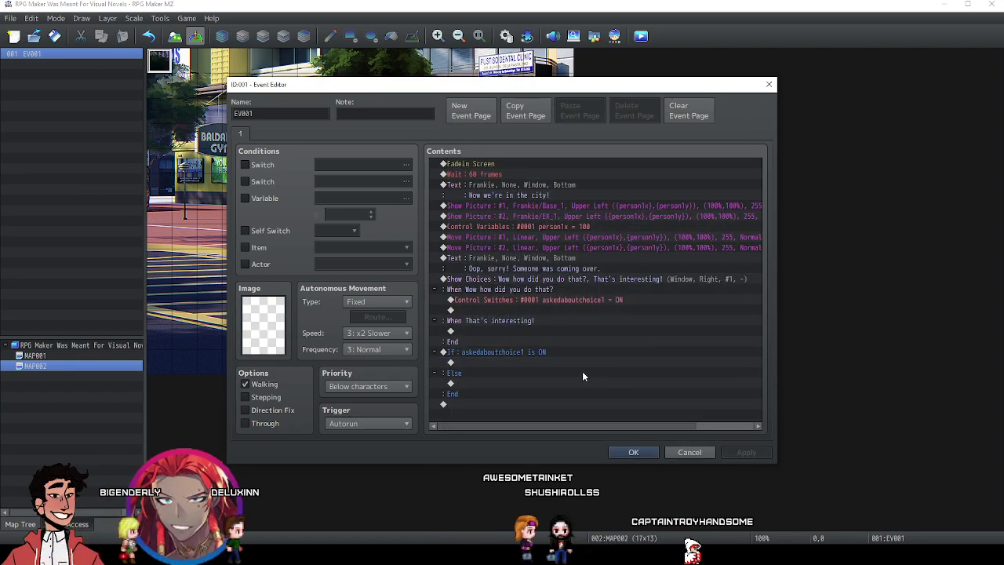
Copy Frankie's "Oop, sorry! Someone was coming over." text command into the askedaboutchoice1 is ON branch.
click(527, 364)
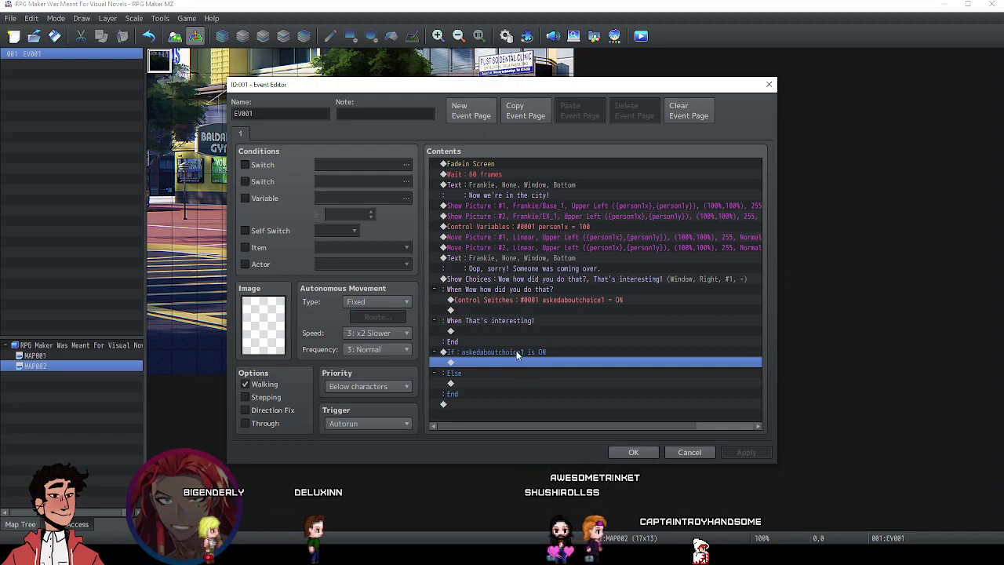
click(506, 268)
key(ctrl+c)
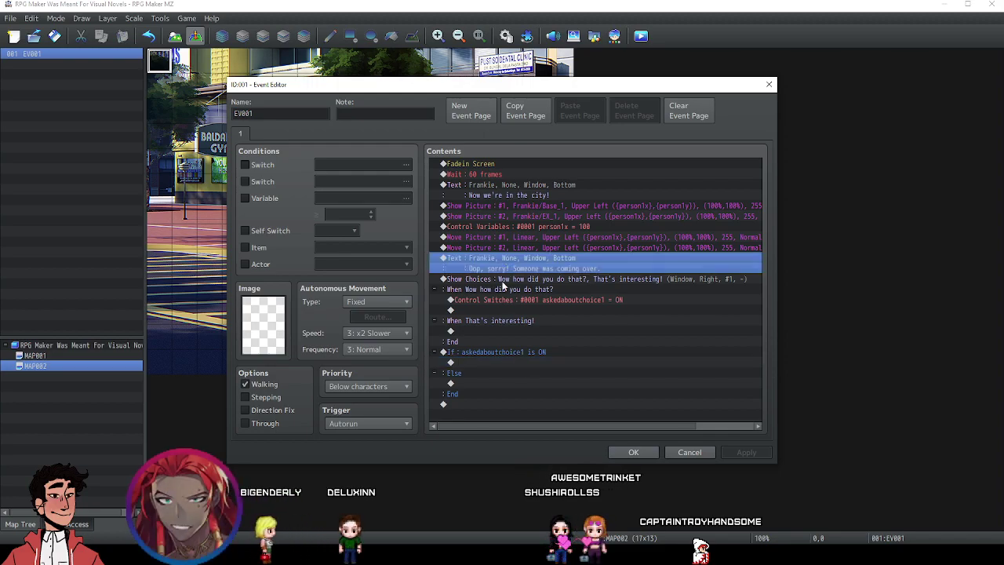
click(506, 364)
key(ctrl+v)
Change the text in the ON branch to "Now that we have that lesson done, we can continue!" and apply the change.
click(507, 363)
right_click(508, 364)
click(537, 385)
text(N)
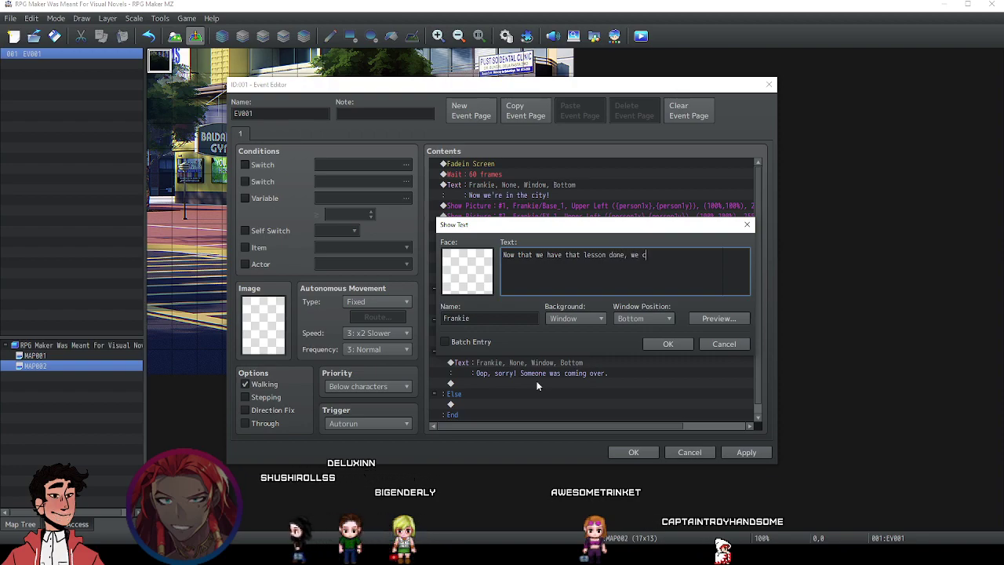
text(an continue!)
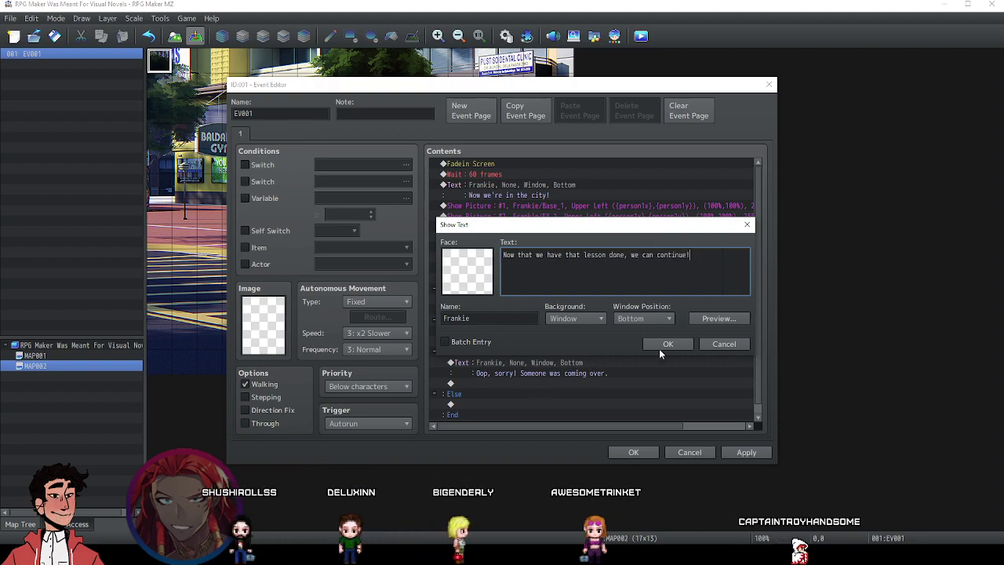
click(665, 343)
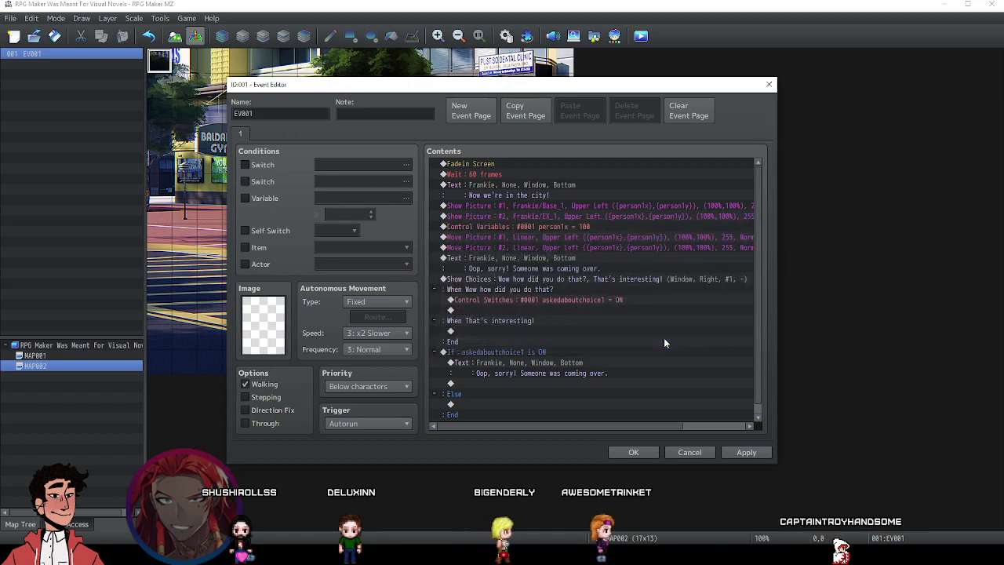
click(745, 452)
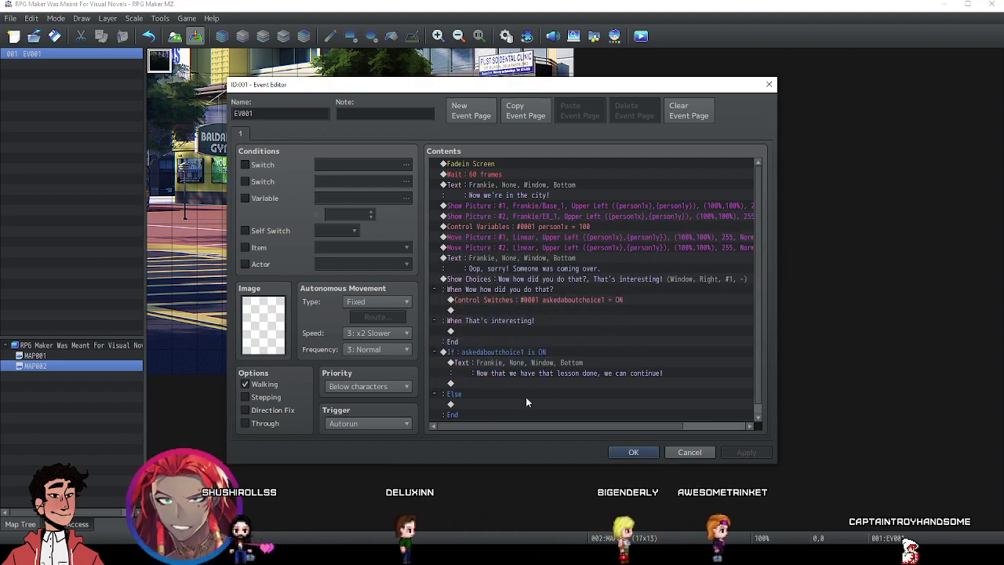
scroll(509, 405, down, 1)
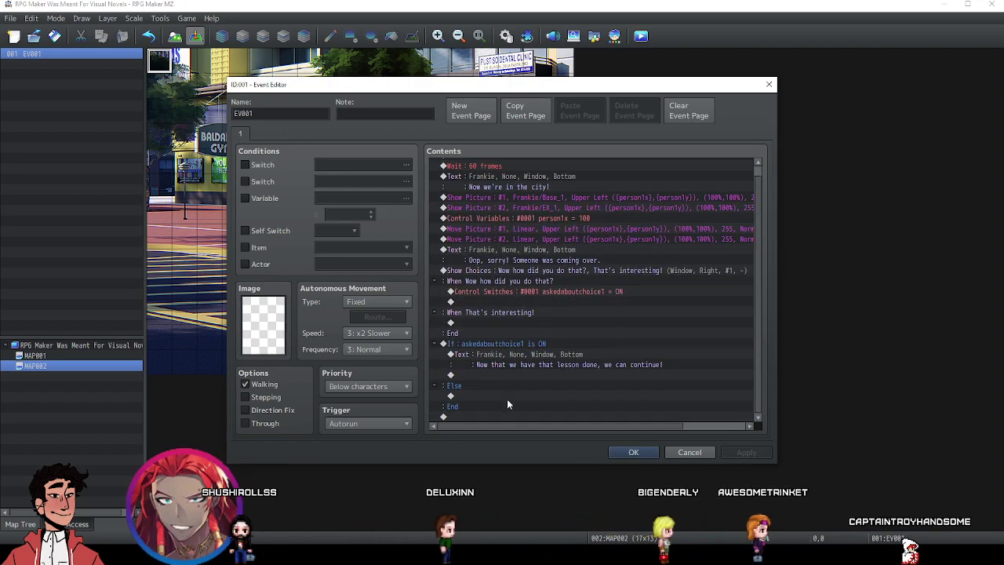
Copy Frankie's text command into the Else branch, change its text to "Let's continue on!" and apply the change.
click(501, 354)
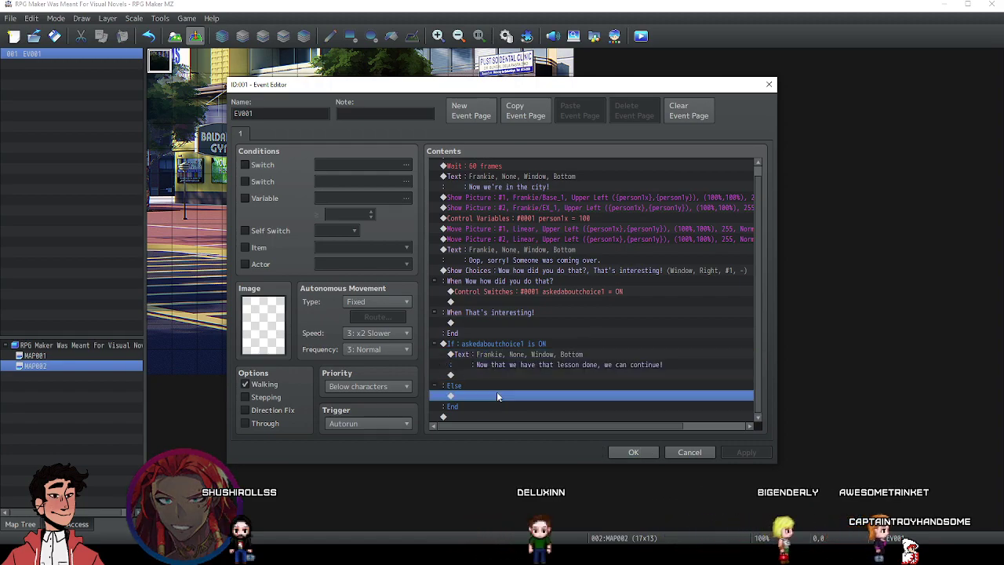
click(497, 395)
key(ctrl+v)
right_click(498, 391)
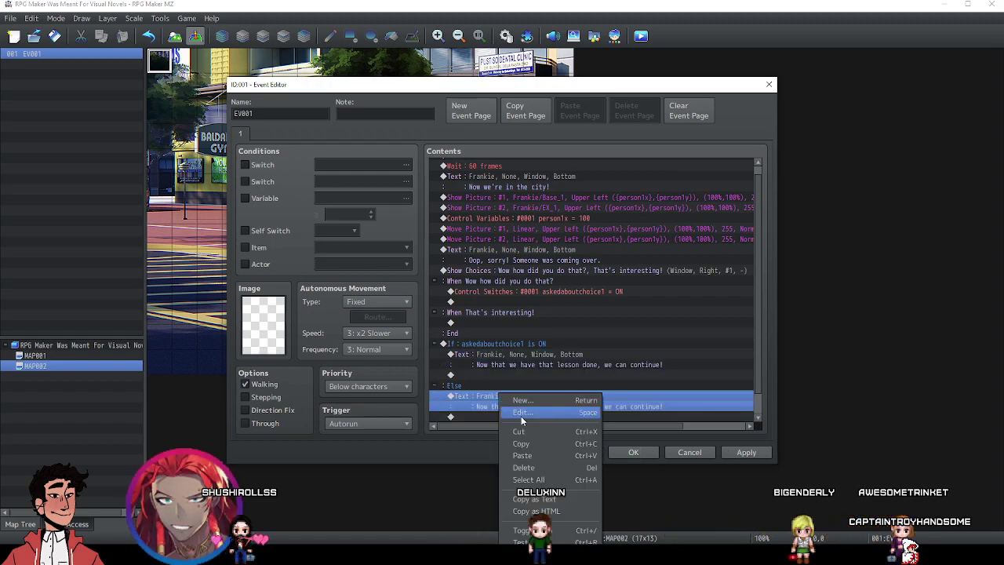
click(517, 400)
text(Let's co)
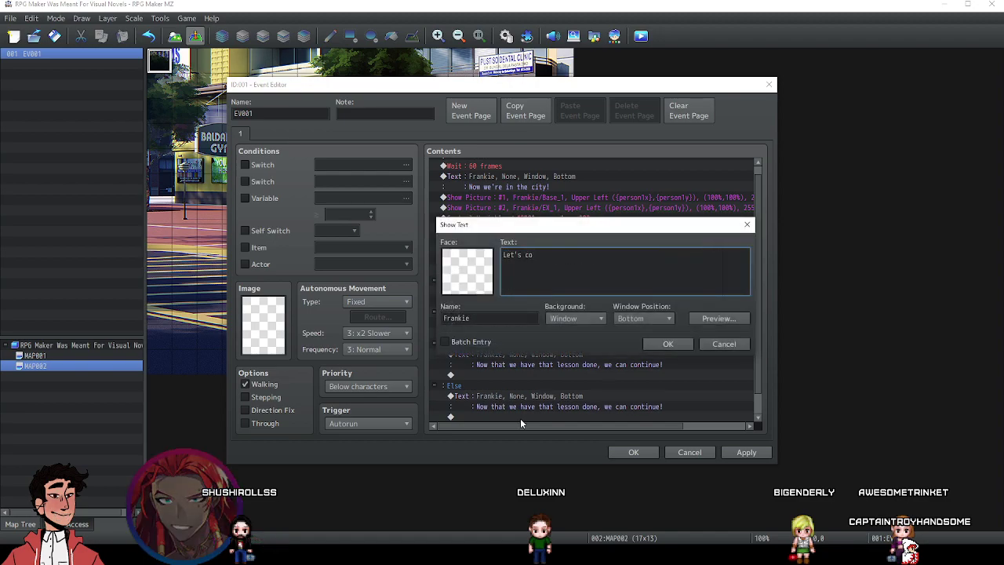
text(ntinue on!)
click(667, 343)
click(741, 447)
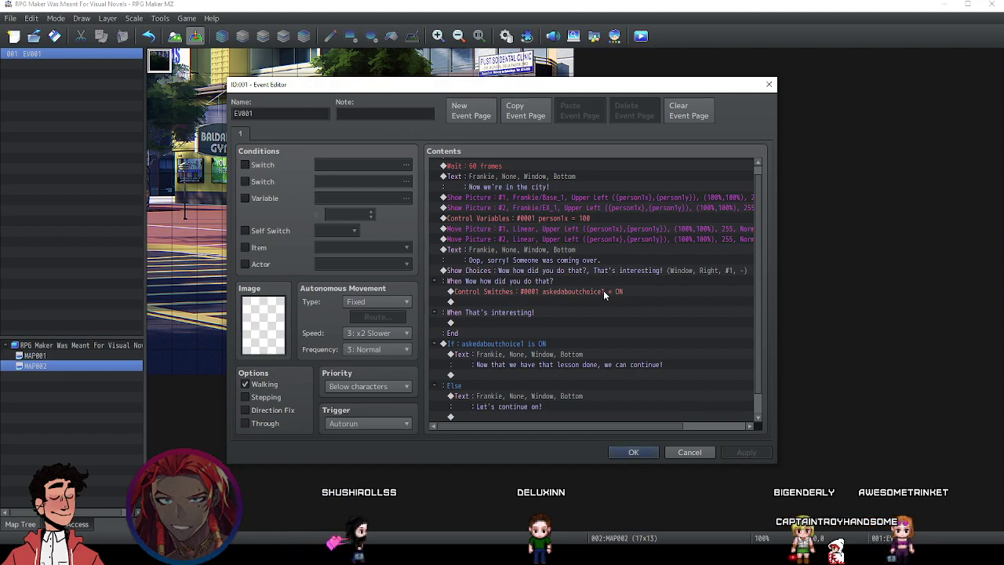
Review the event's picture, choice, switch and conditional branch commands in order.
scroll(600, 293, down, 1)
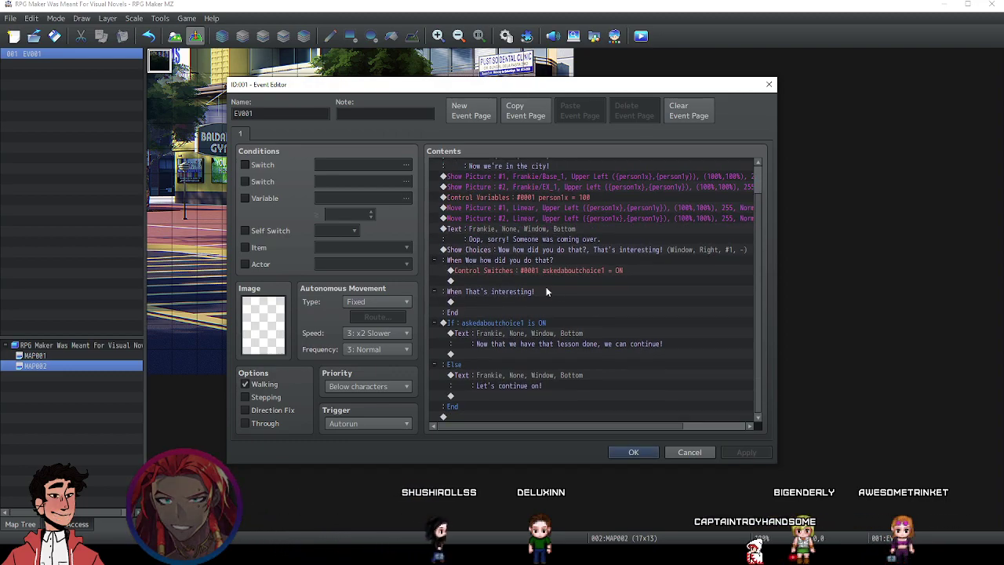
click(544, 284)
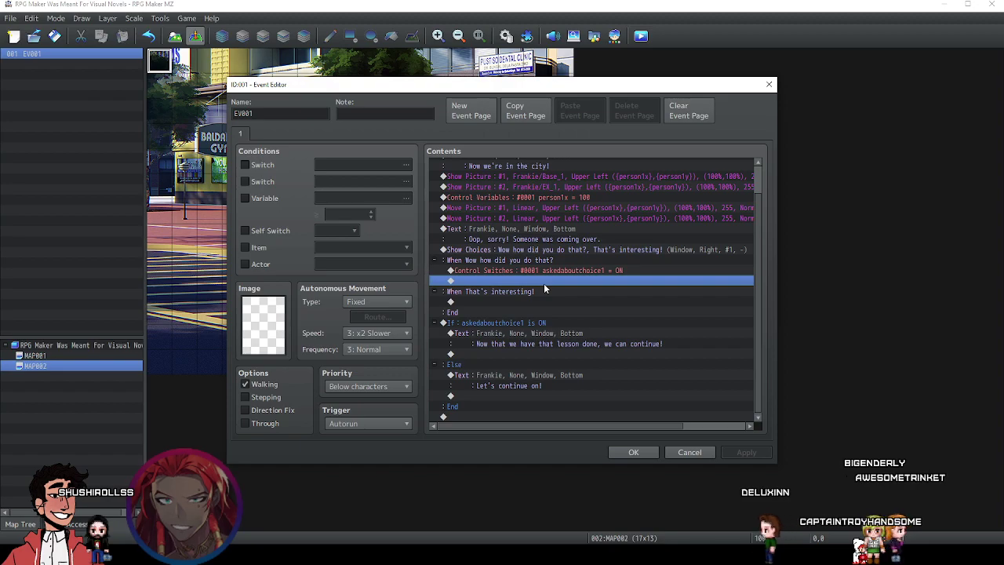
scroll(543, 283, up, 1)
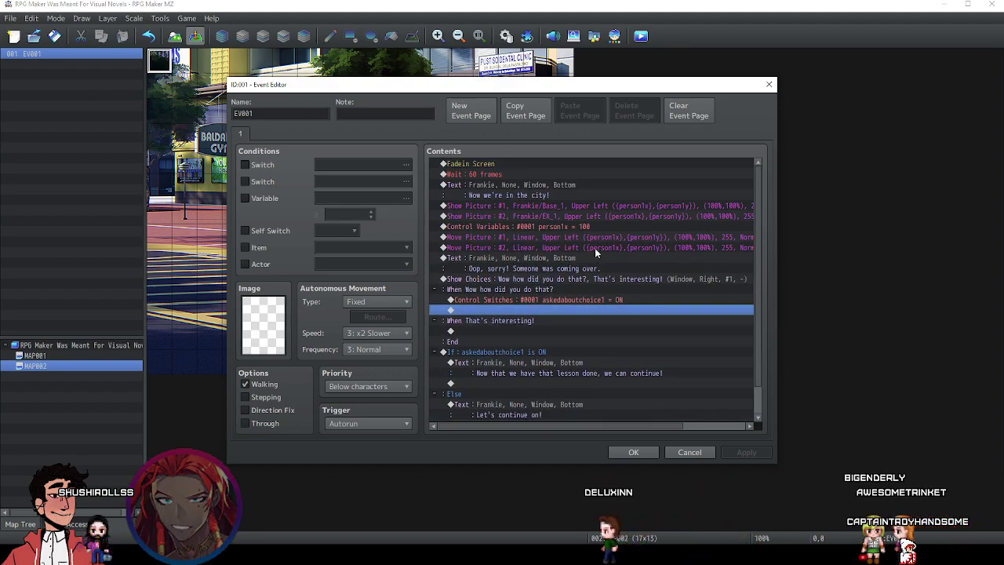
click(546, 207)
click(549, 215)
key(Up)
key(Up)
click(549, 279)
click(547, 299)
click(547, 288)
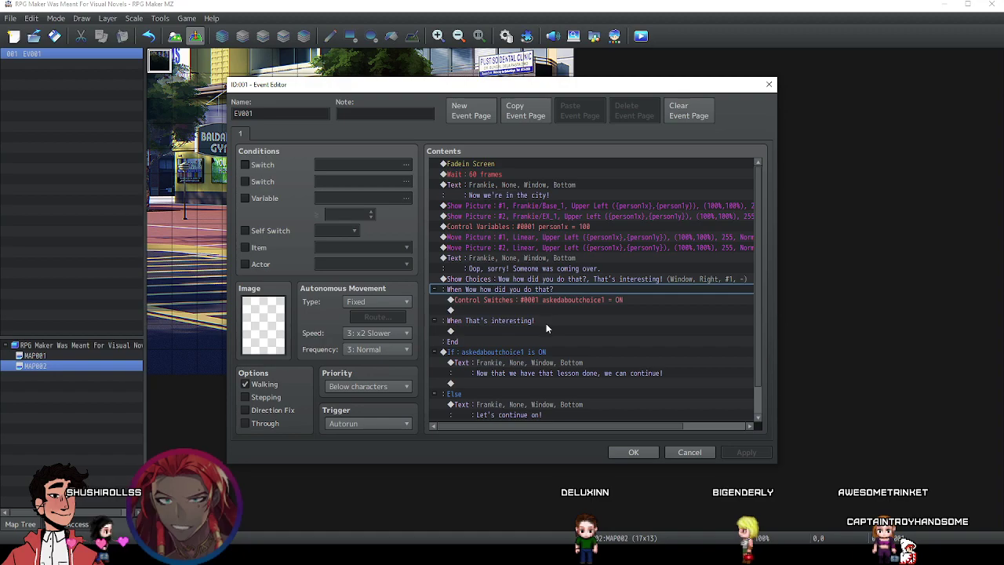
click(546, 320)
click(545, 309)
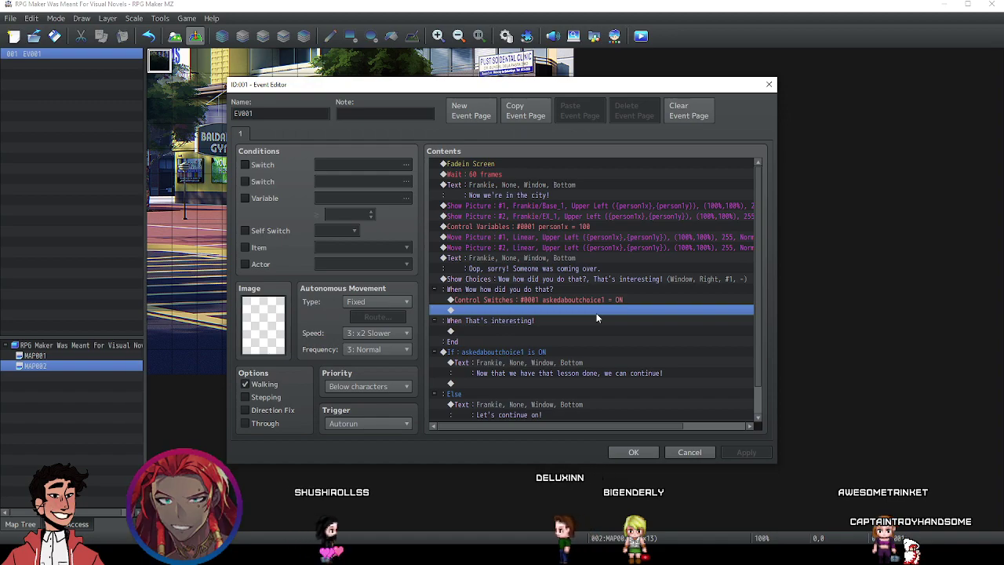
drag(445, 88, 406, 86)
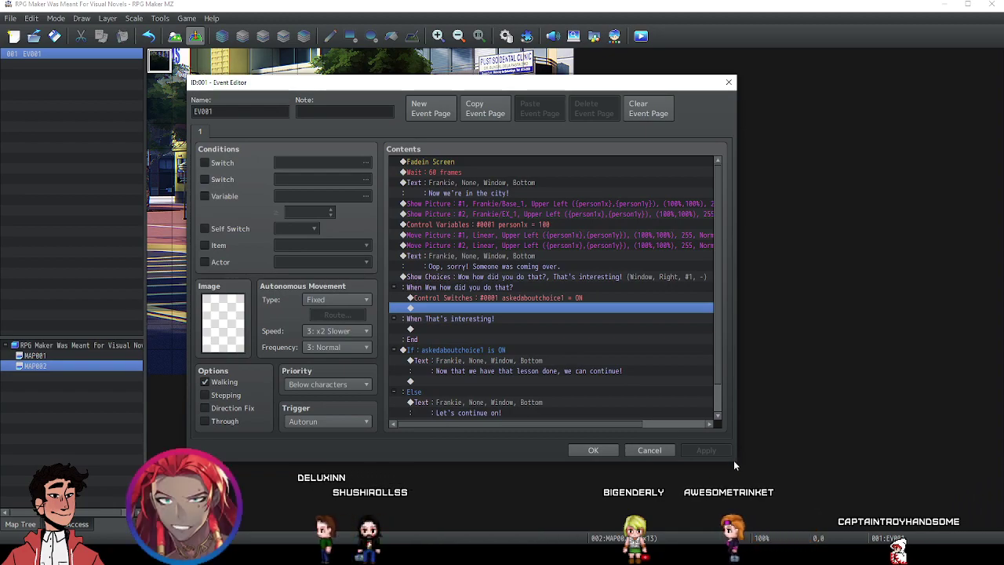
drag(581, 90, 630, 100)
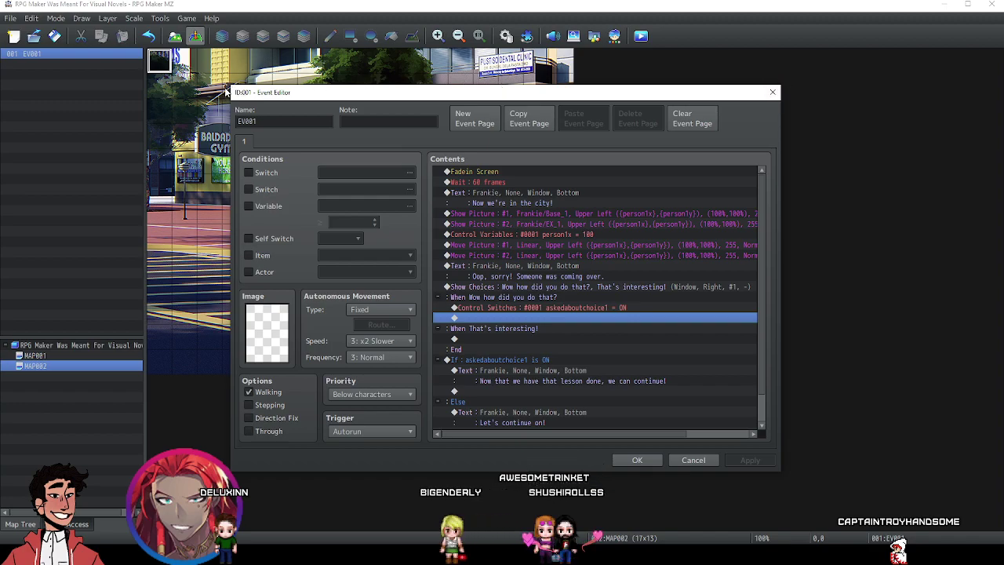
Check the settings of the Move Picture command for picture #2 and close them without changes.
click(537, 255)
right_click(537, 252)
click(557, 273)
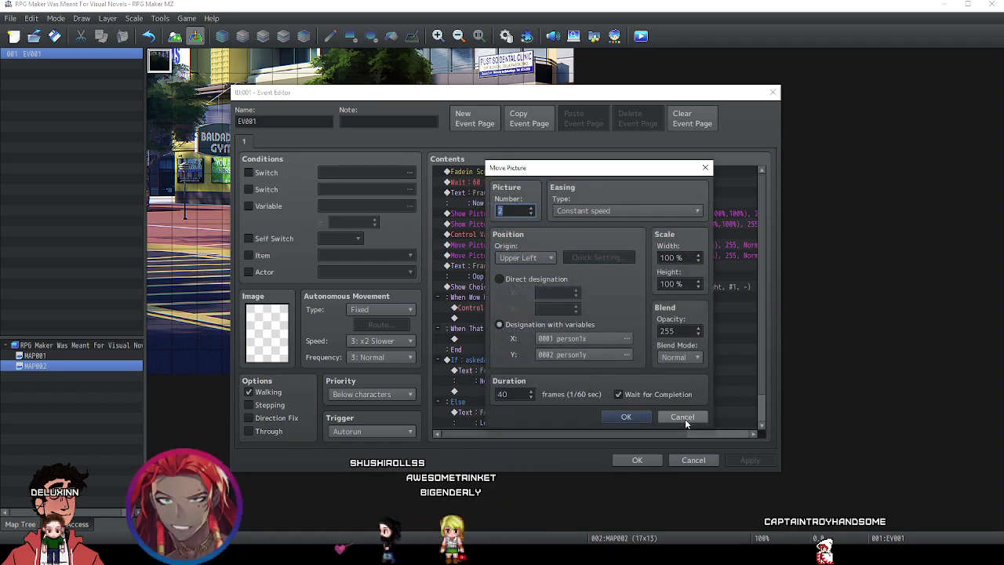
click(682, 417)
Open the Move Picture settings for picture #1 and paste a screenshot of them into a blank image in Paint.
click(547, 213)
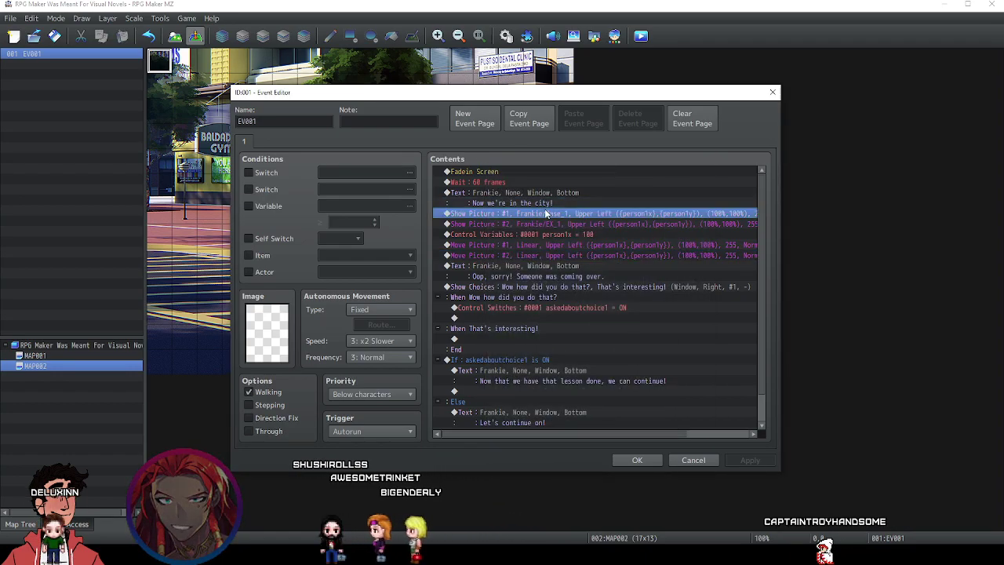
click(531, 223)
click(533, 245)
right_click(533, 244)
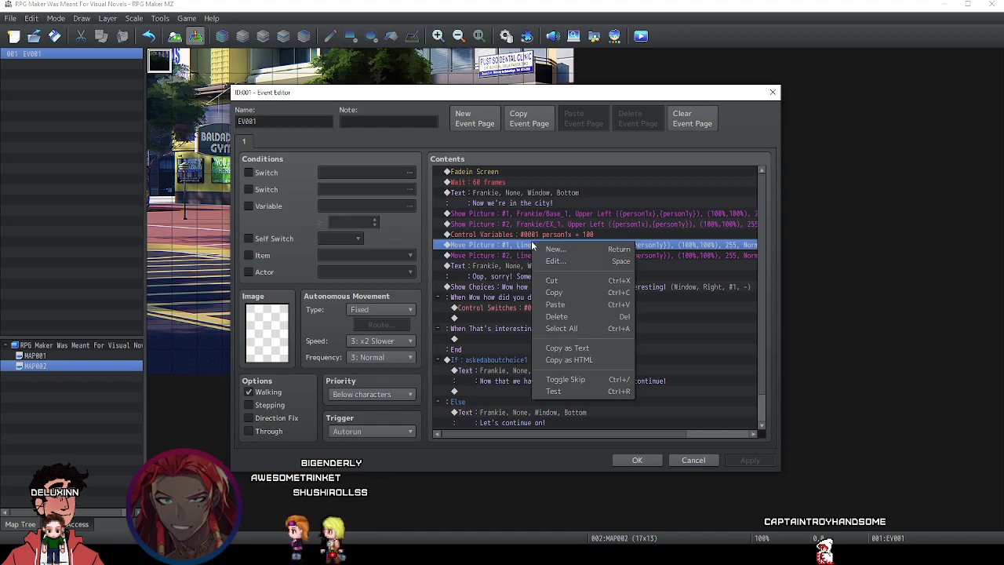
click(553, 261)
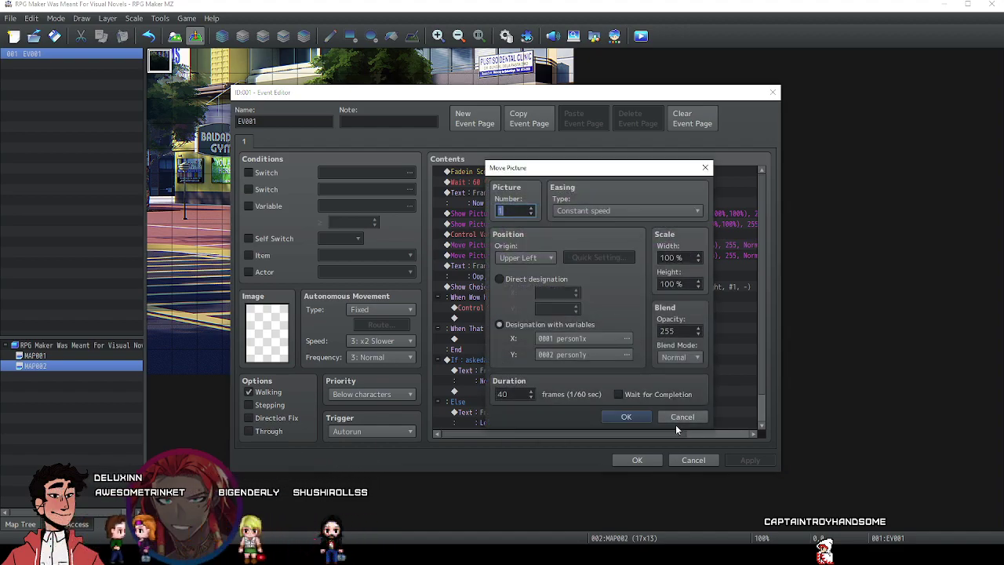
key(super)
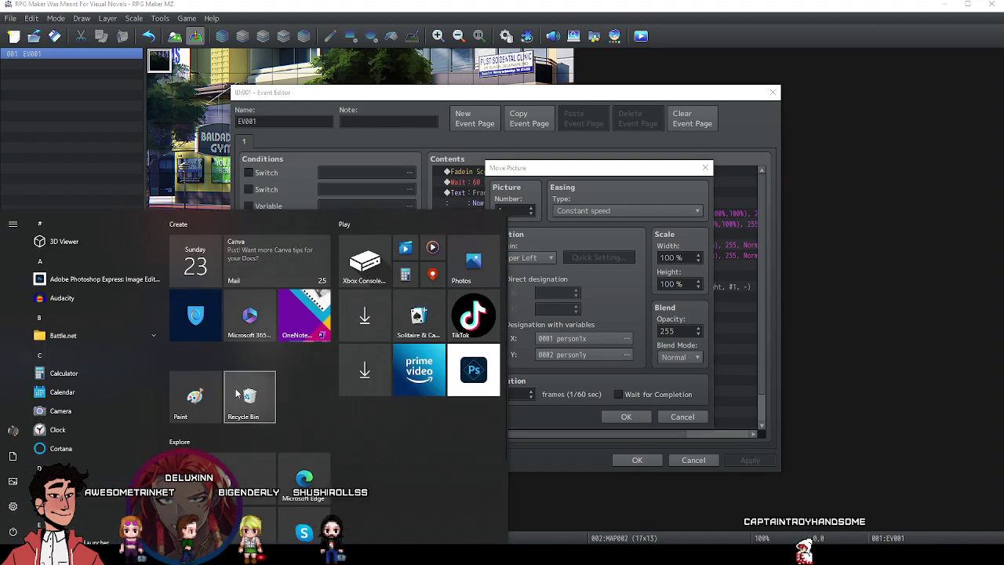
click(203, 402)
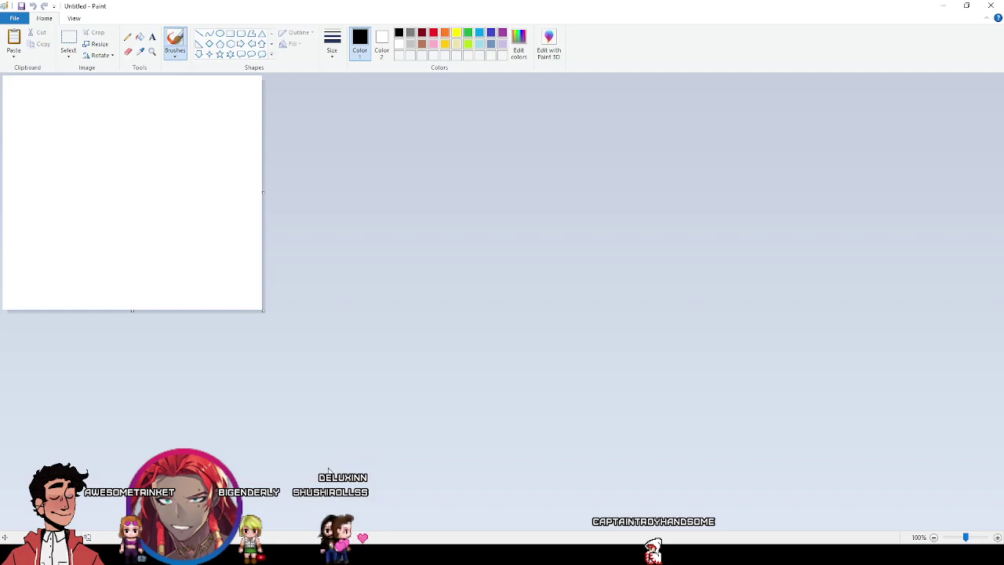
click(70, 45)
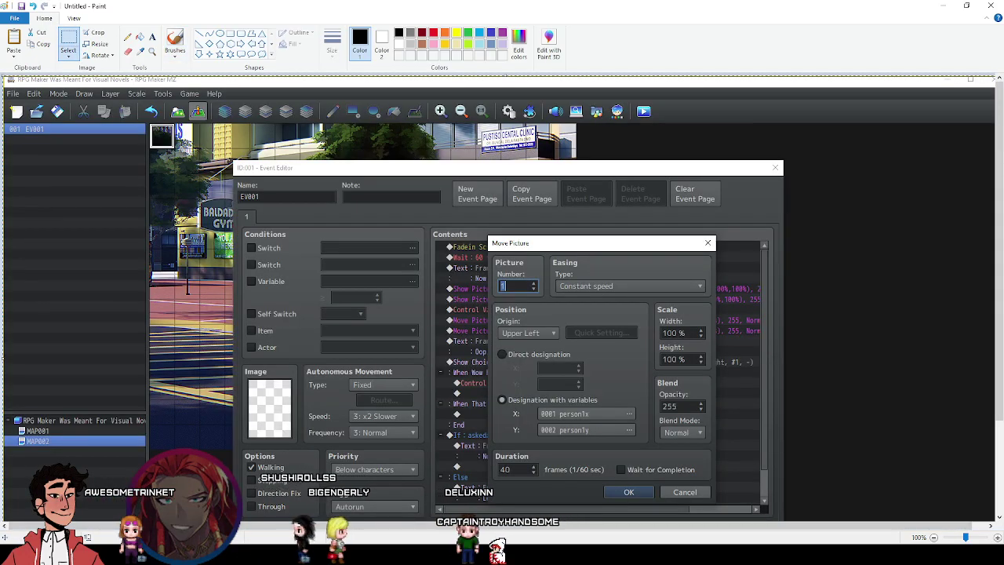
Close the picture #1 settings, open the Move Picture settings for picture #2, and paste a screenshot of them into the Paint image.
click(519, 356)
click(680, 416)
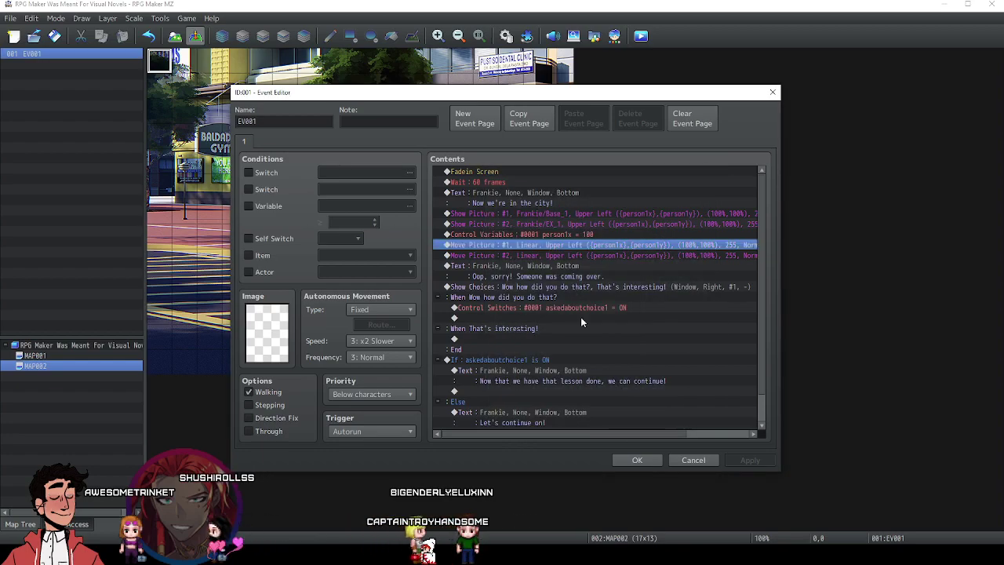
right_click(537, 256)
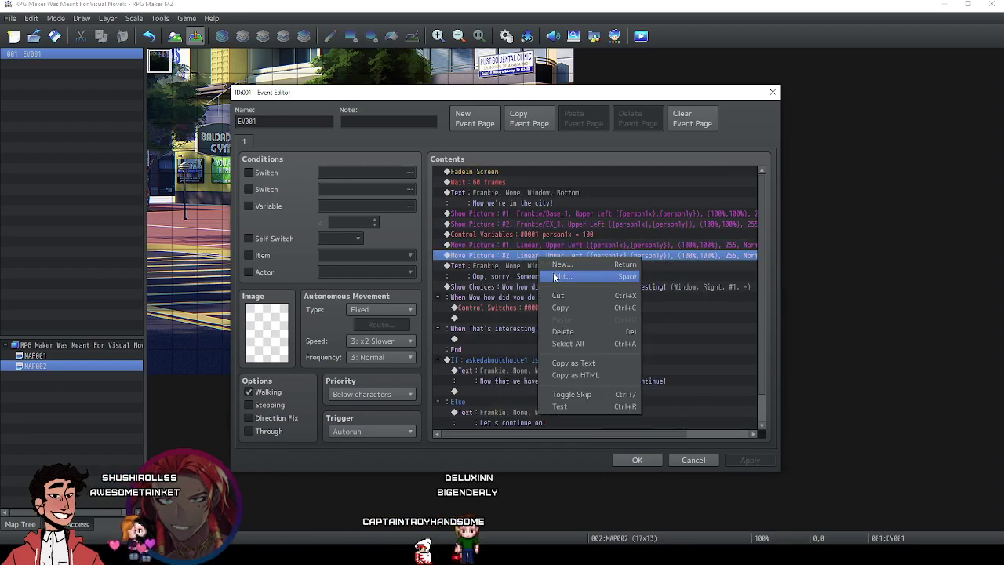
click(553, 272)
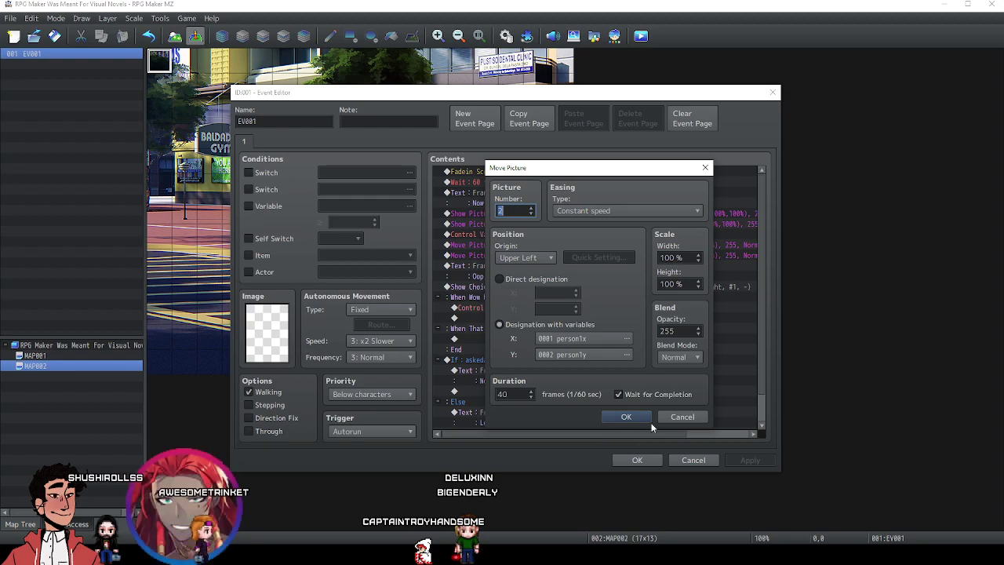
click(627, 417)
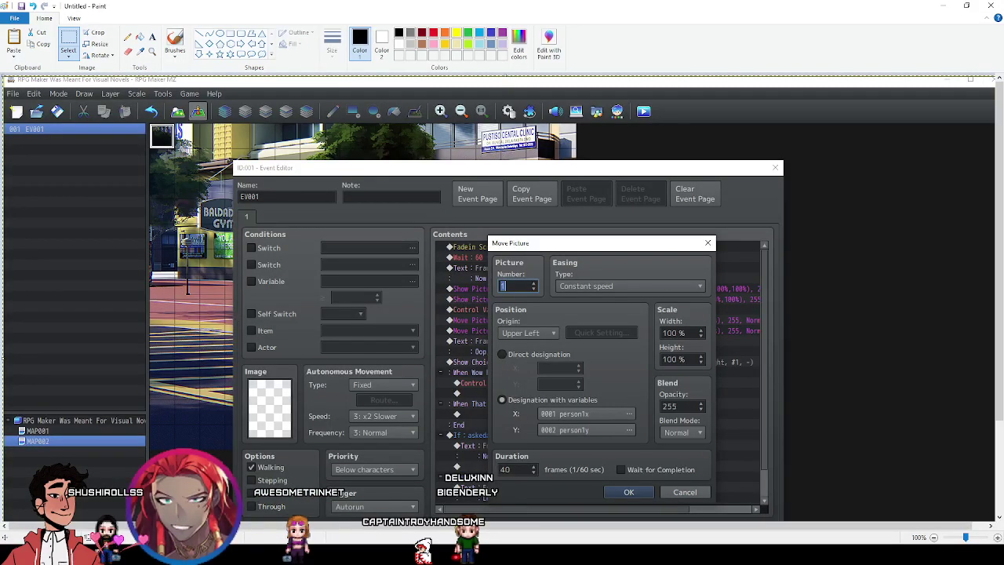
key(super)
click(195, 396)
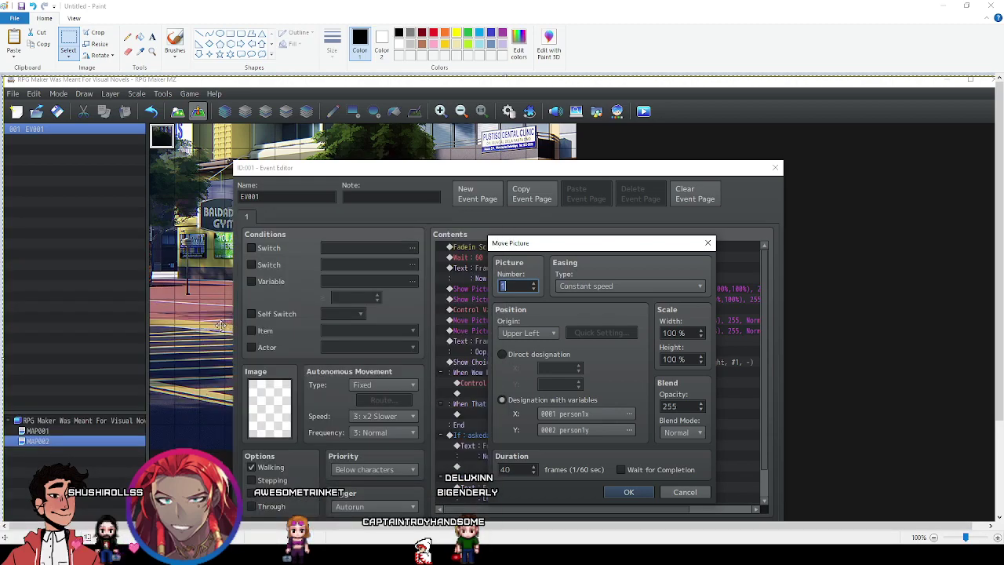
key(ctrl+v)
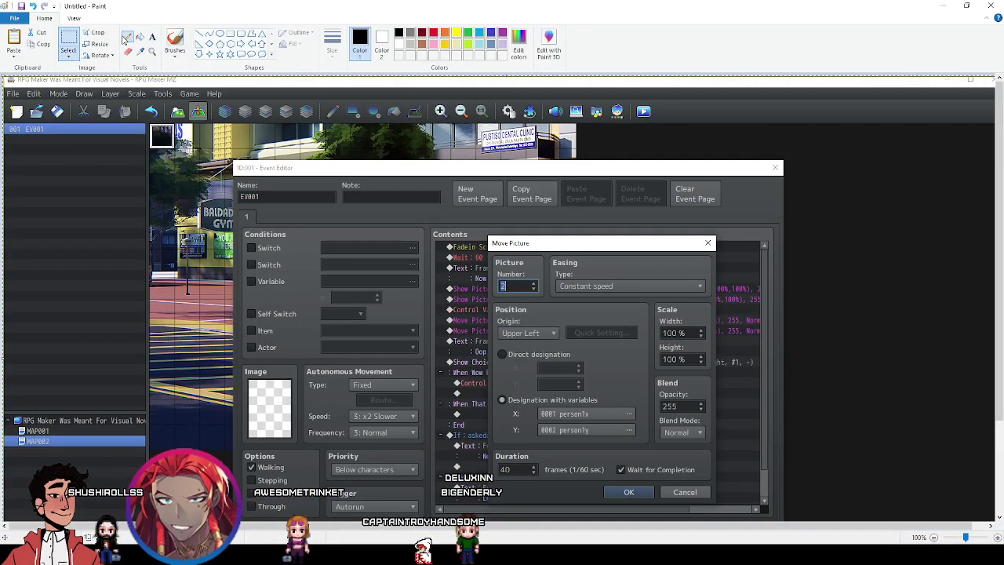
Copy the picture #2 Move Picture dialog area from the screenshot and start a new image without saving the current one.
scroll(711, 385, down, 3)
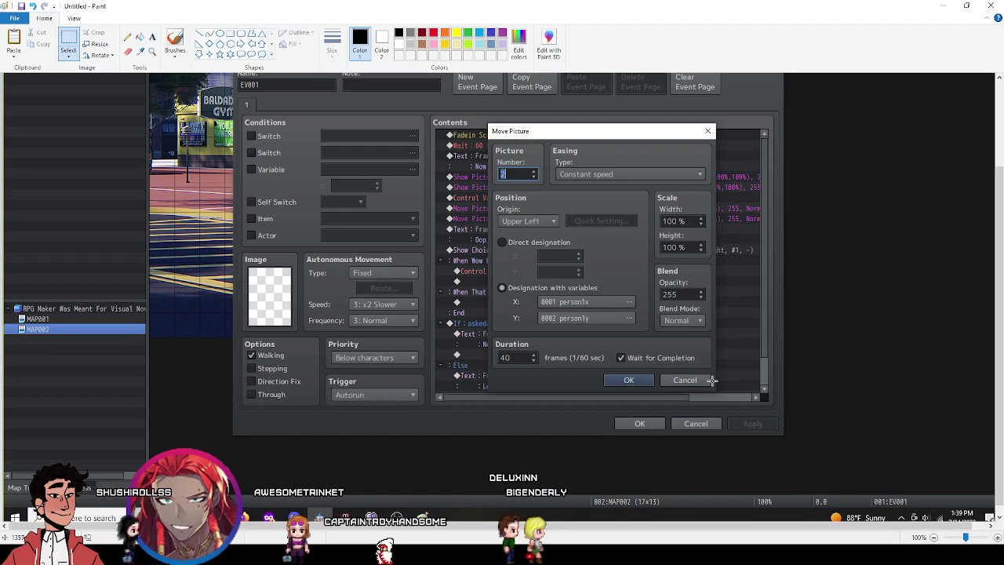
drag(711, 385, 492, 128)
key(ctrl+n)
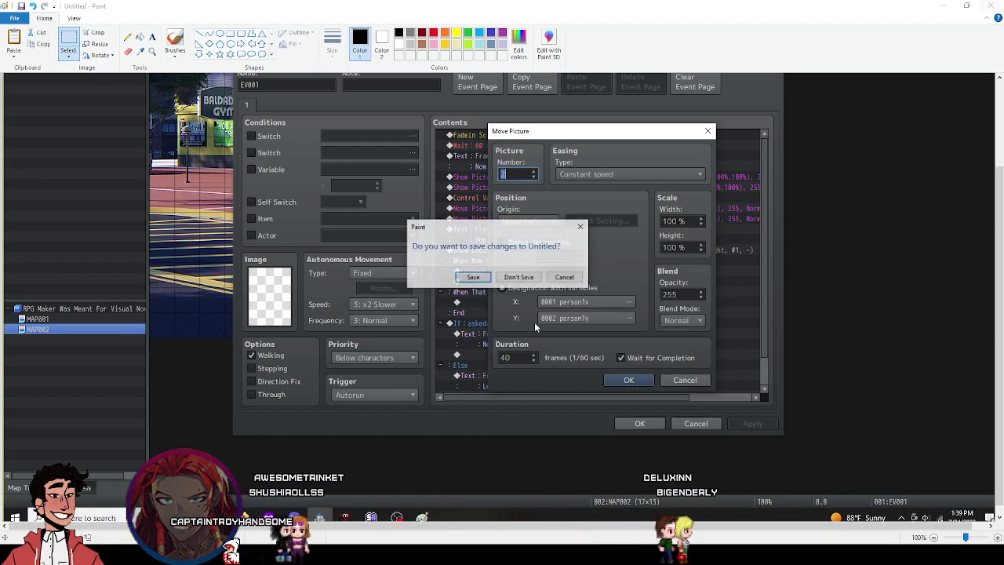
click(518, 277)
Paste the picture #1 screenshot and arrange cropped copies of both Move Picture dialogs side by side, picture #2 first.
key(ctrl+v)
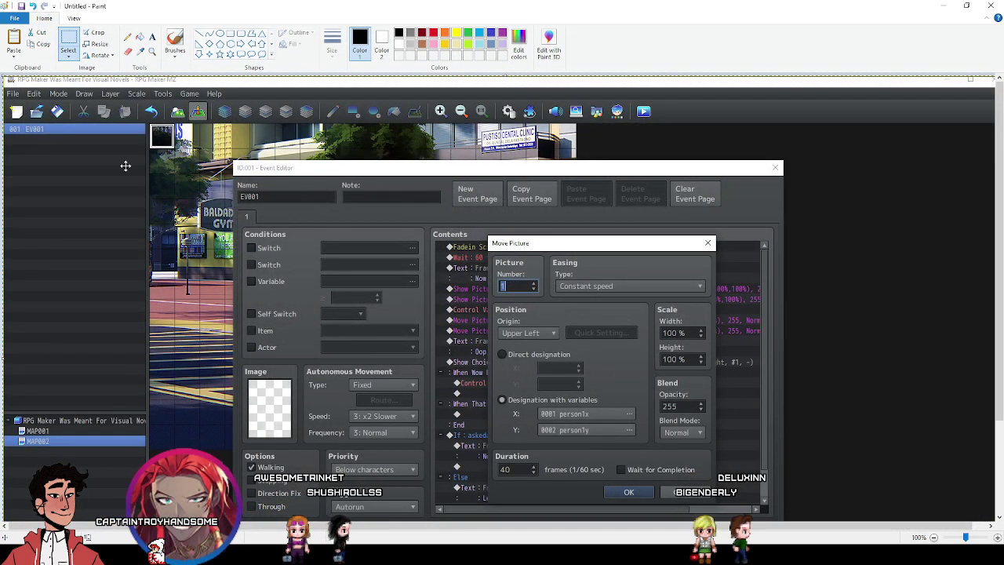
key(ctrl+v)
drag(105, 149, 267, 152)
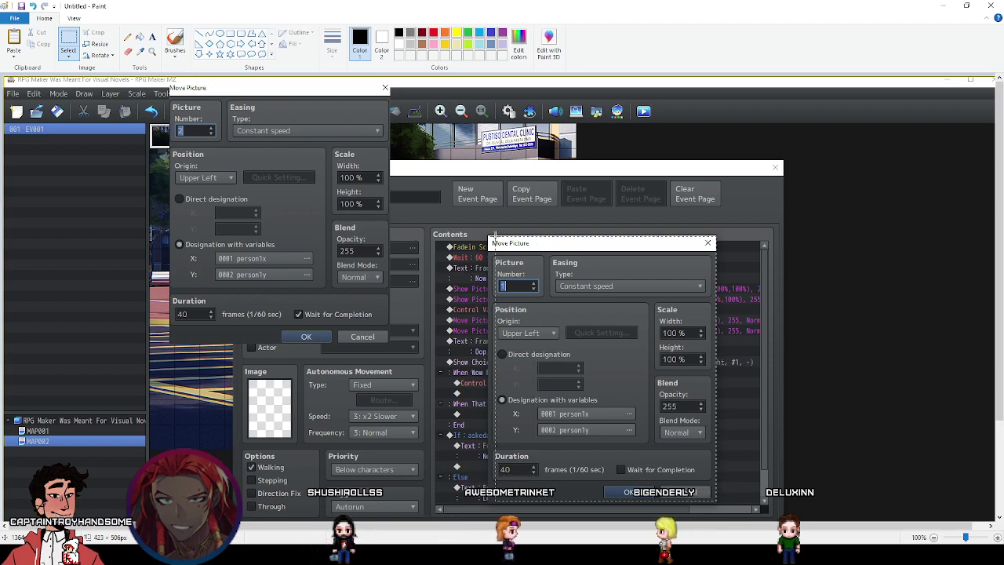
key(ctrl+v)
mouse_move(109, 166)
mouse_down()
mouse_move(190, 197)
mouse_move(117, 172)
mouse_move(617, 187)
mouse_move(520, 188)
mouse_move(494, 170)
mouse_up()
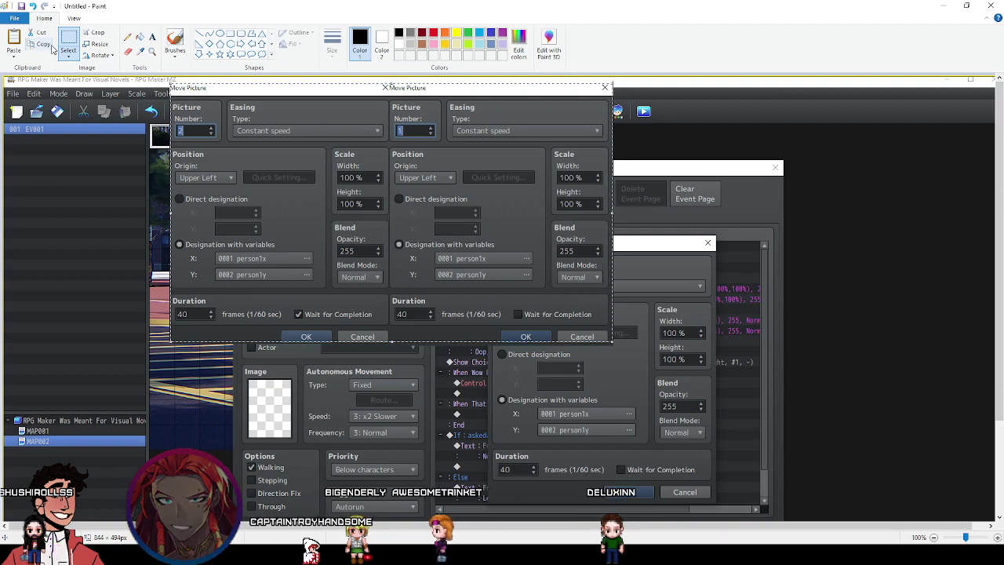
Copy the paired dialogs and paste them into a new image sized to fit, discarding the old canvas.
key(ctrl+v)
click(14, 17)
click(659, 348)
click(519, 278)
key(ctrl+v)
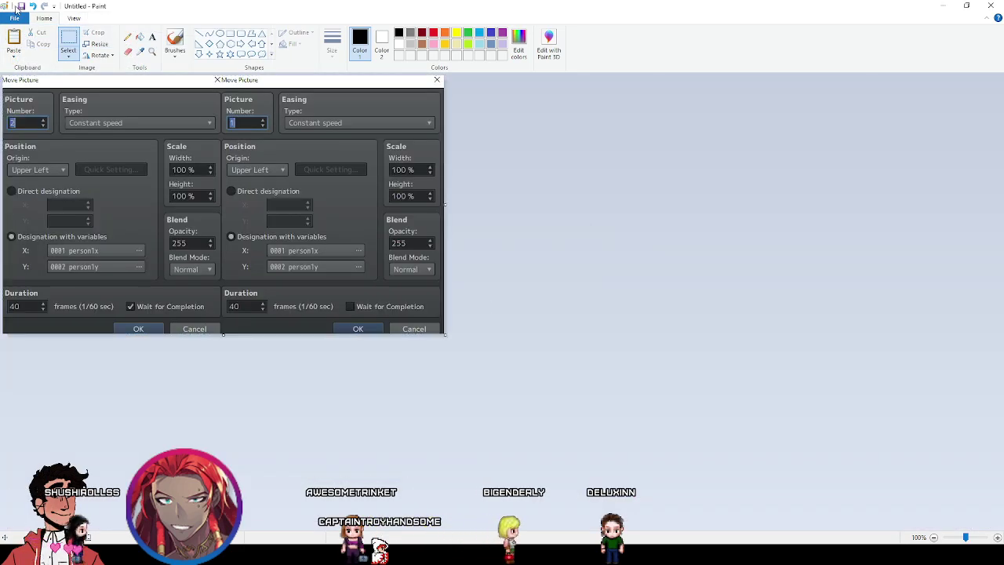
Start saving the paired dialogs image under the name "Move picture example" and browse to the Data2 (E:) drive.
click(21, 5)
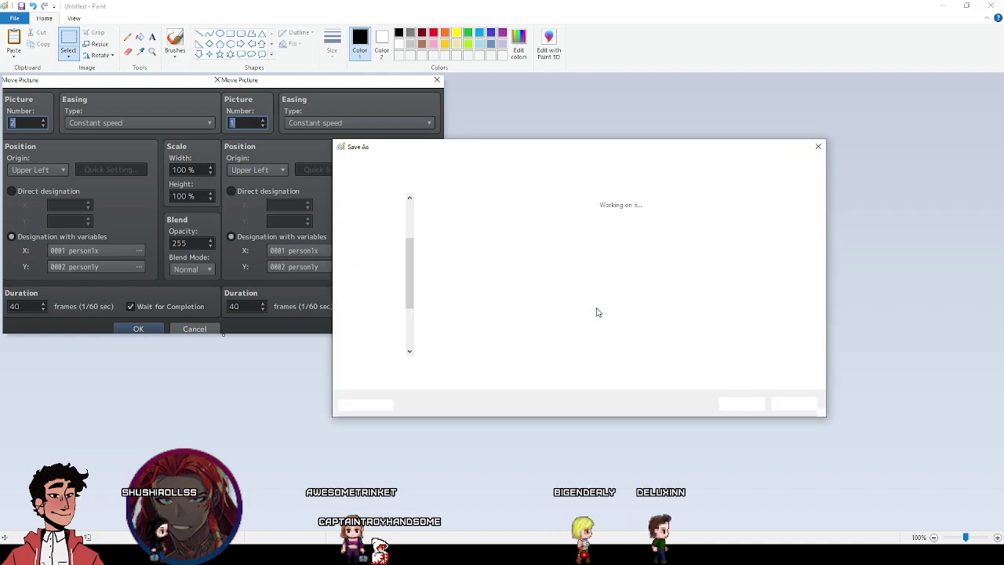
text(Move picture example)
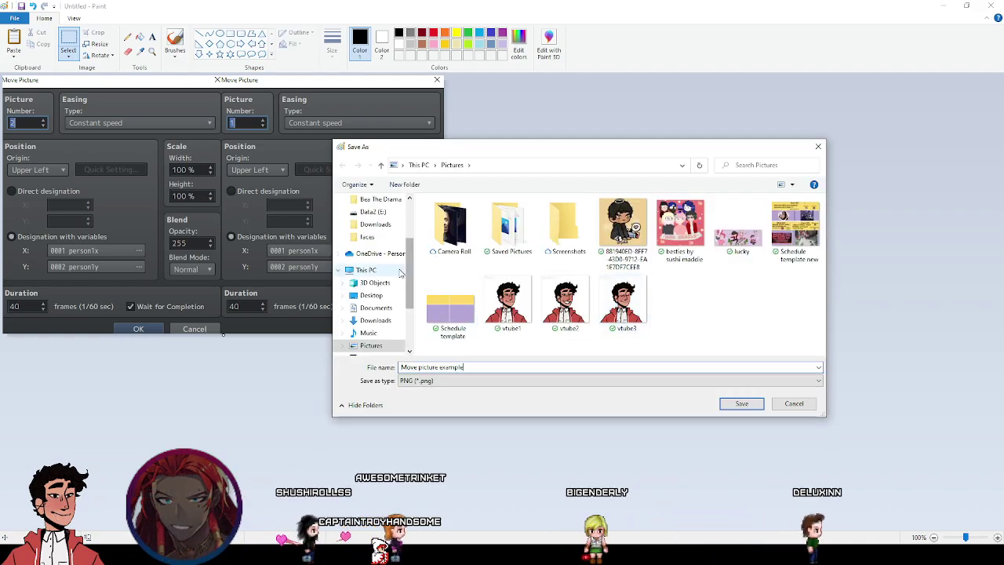
click(376, 308)
scroll(369, 310, down, 2)
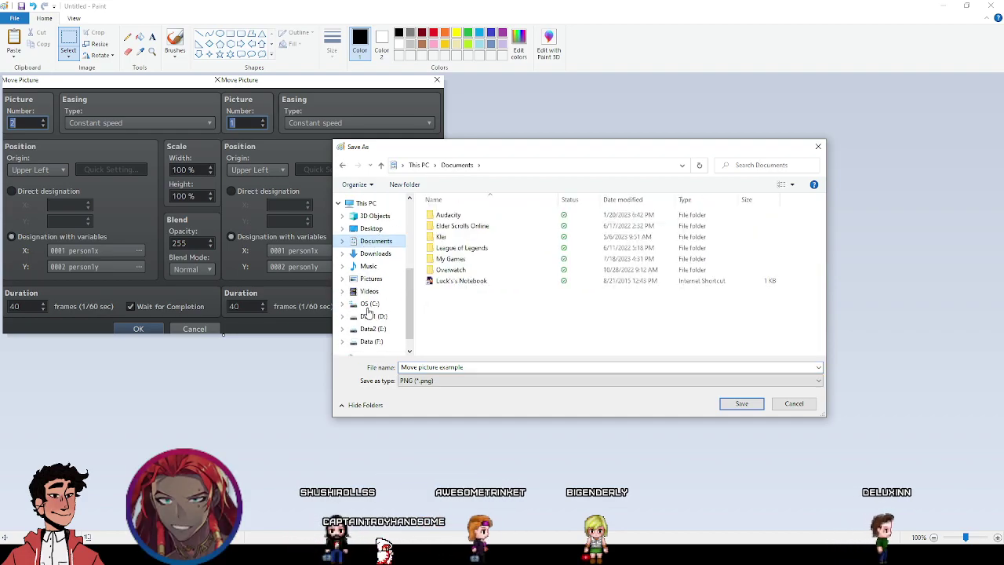
click(370, 328)
click(367, 317)
click(370, 328)
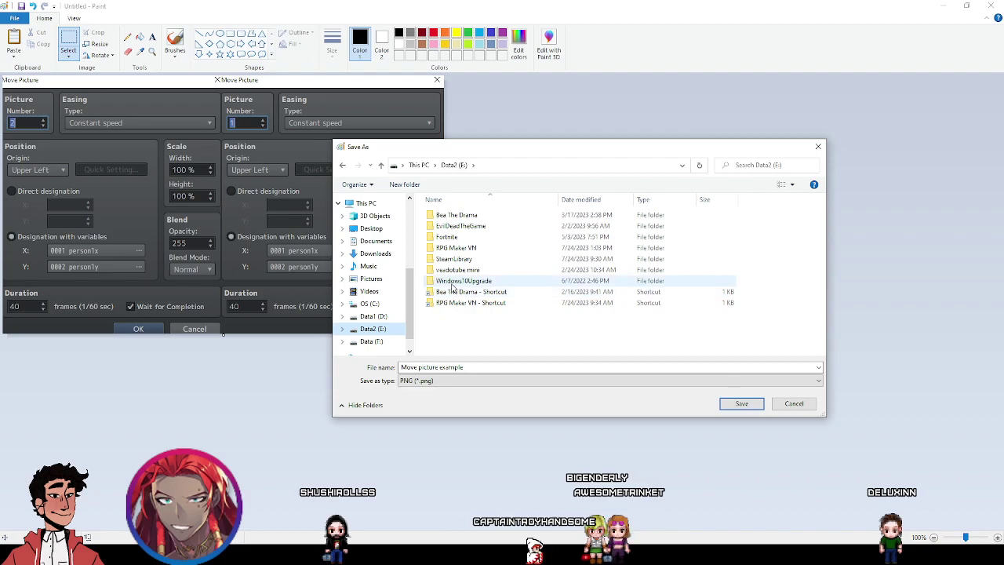
Set the save location to the img\pictures folder of the RPG Maker VN project on Data2 (E:).
click(388, 317)
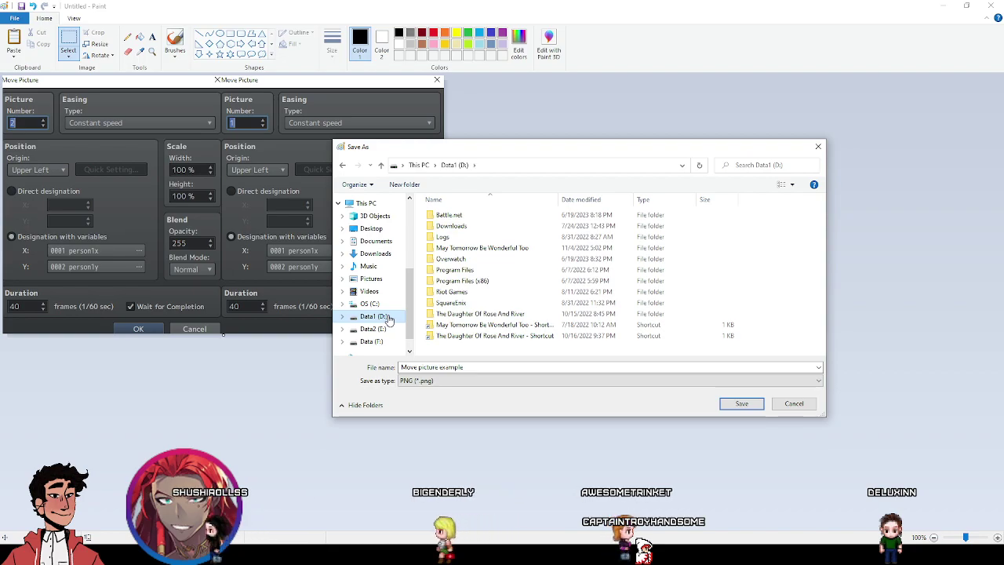
click(376, 329)
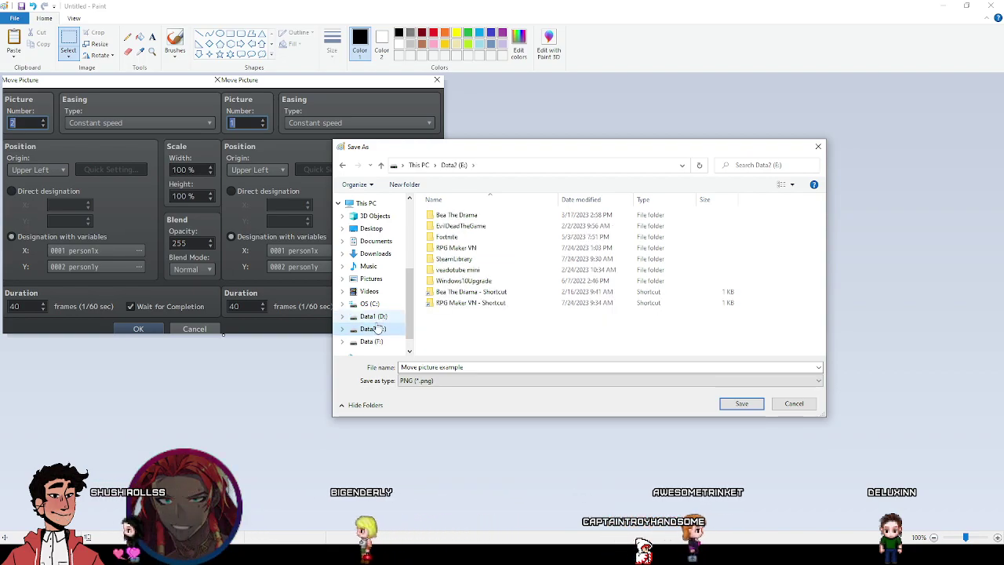
double_click(441, 303)
double_click(443, 281)
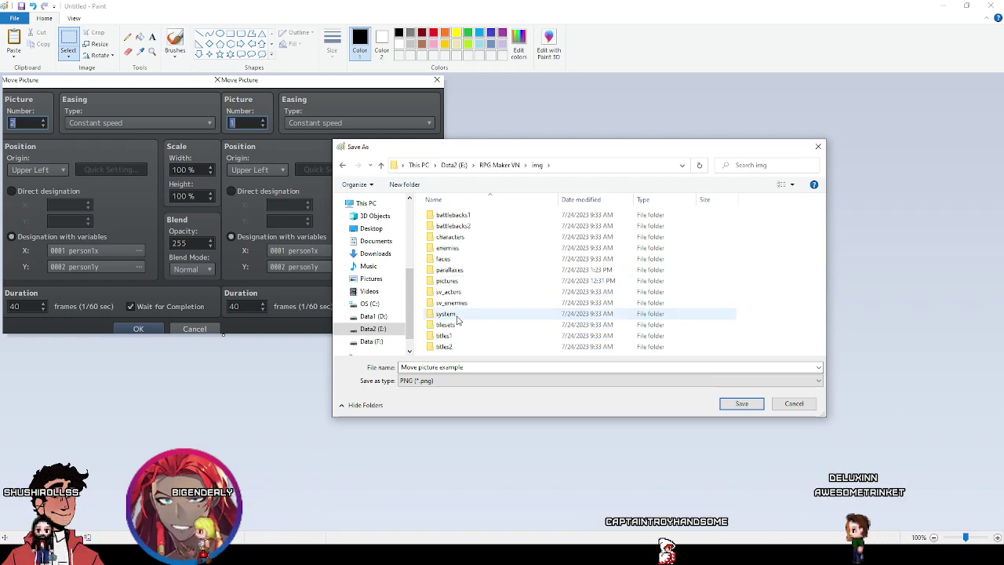
click(459, 281)
double_click(460, 281)
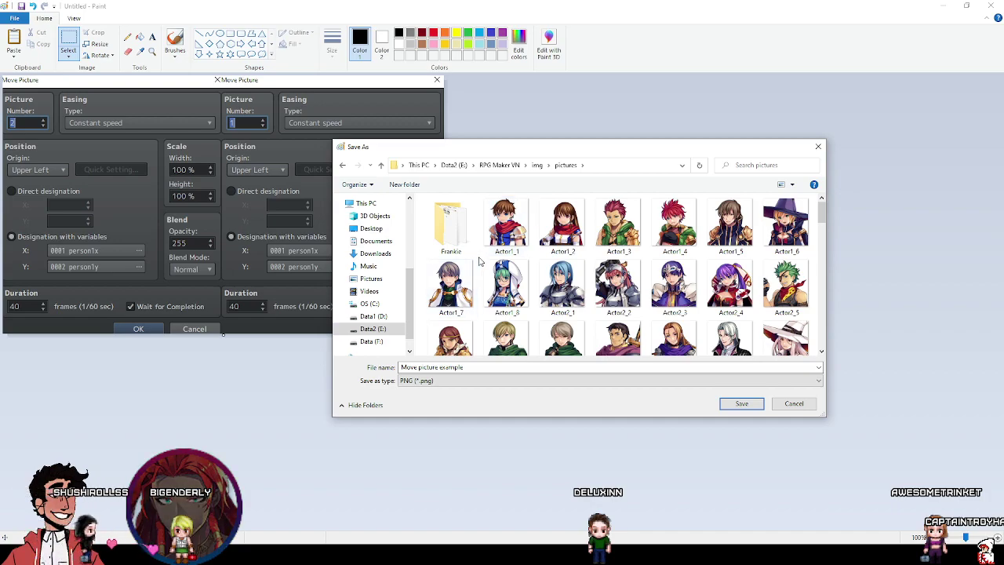
Create a folder named Examples inside the project's pictures folder and open it as the save location.
right_click(490, 259)
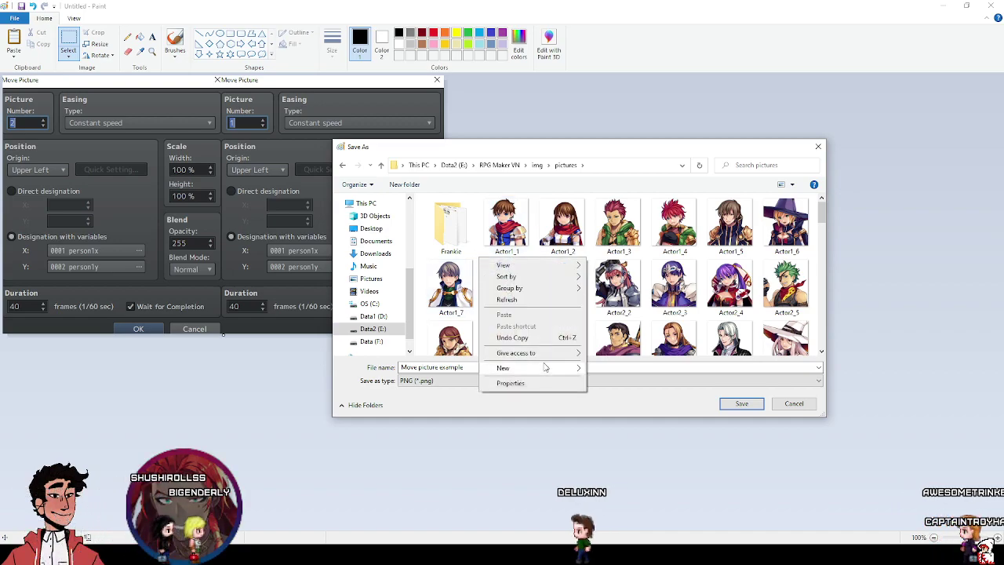
mouse_move(553, 367)
click(607, 366)
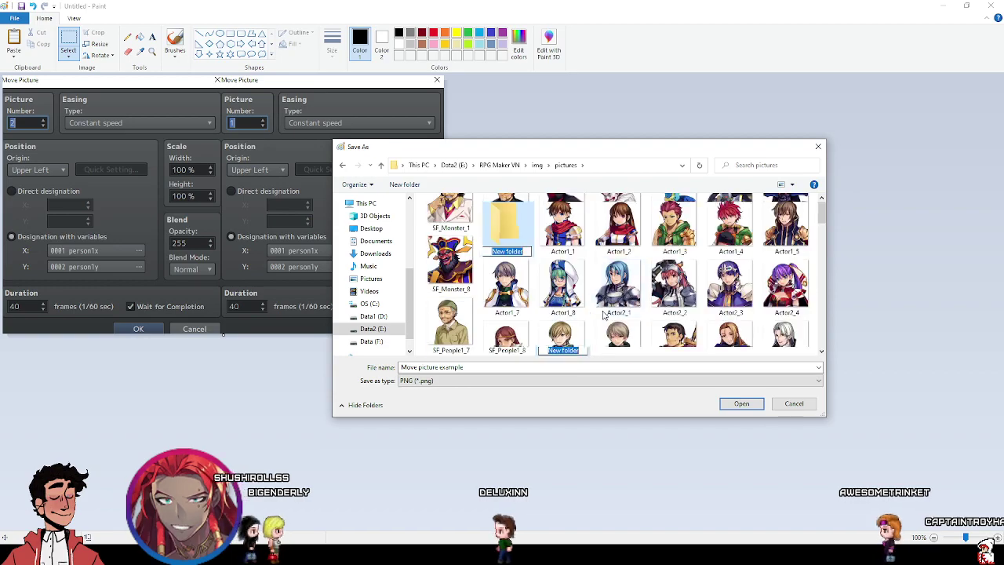
text(Exampl)
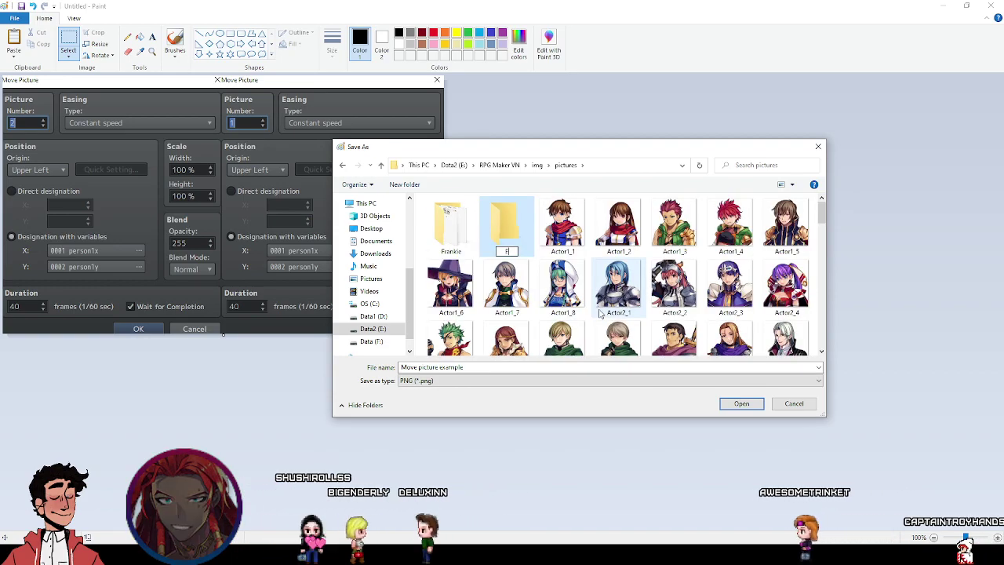
text(es)
click(618, 336)
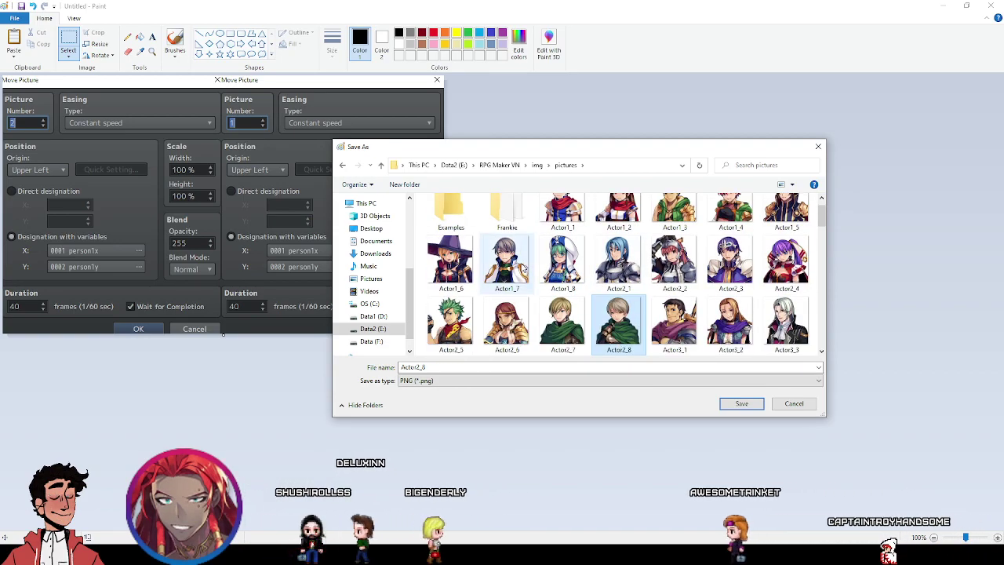
double_click(449, 223)
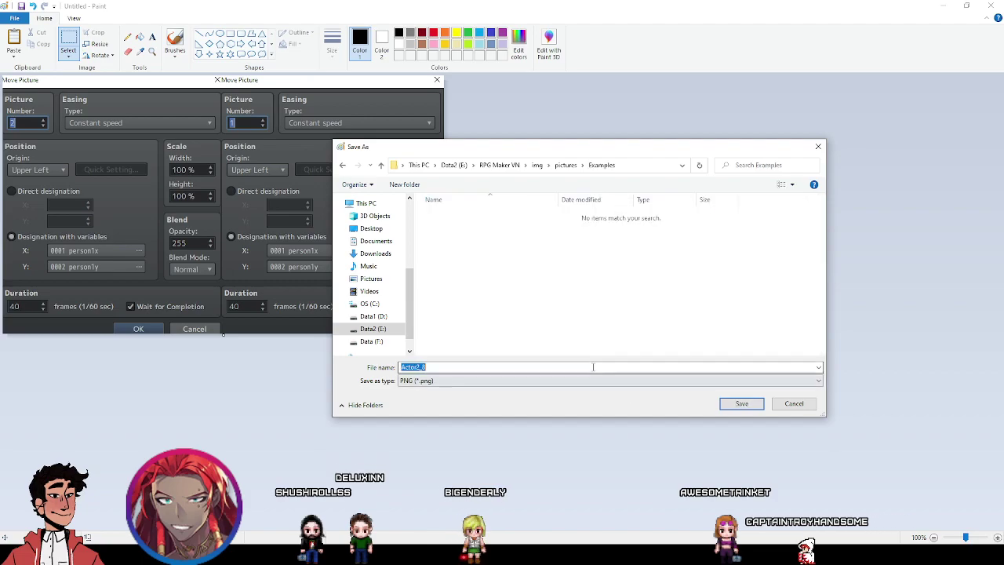
Save the image as the PNG file Picexample in the Examples folder, close it, and return to the RPG Maker event editor.
text(Picexample)
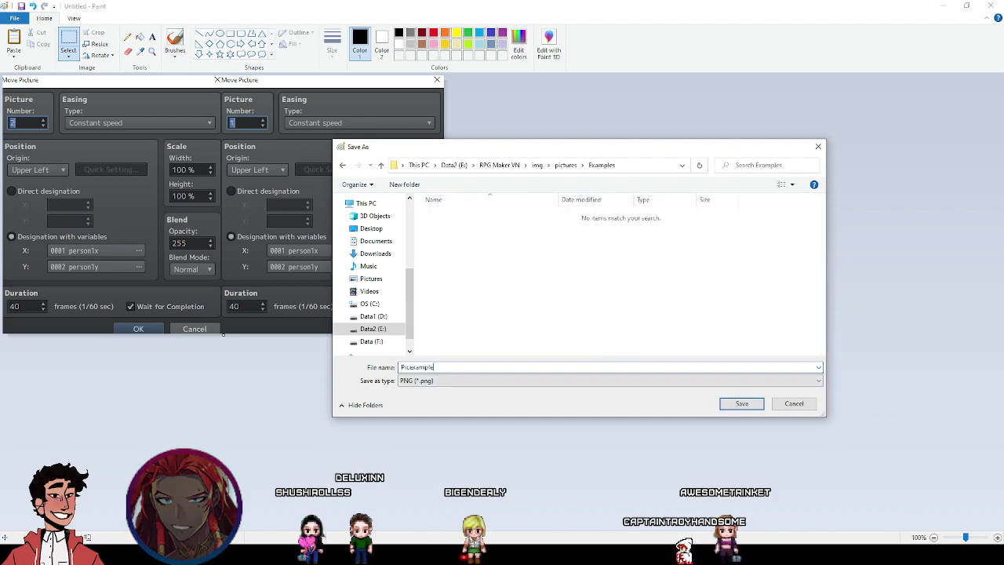
key(Return)
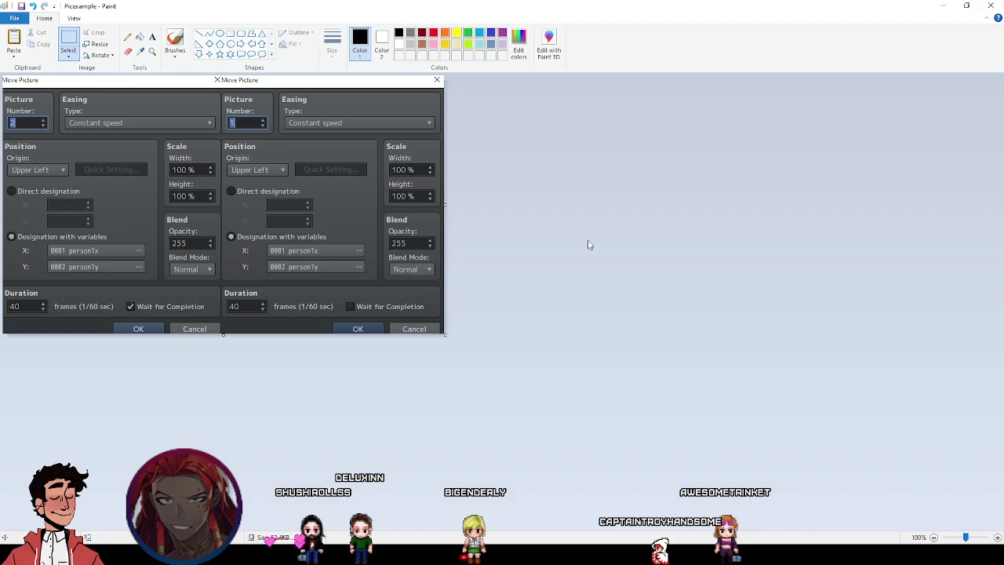
click(990, 5)
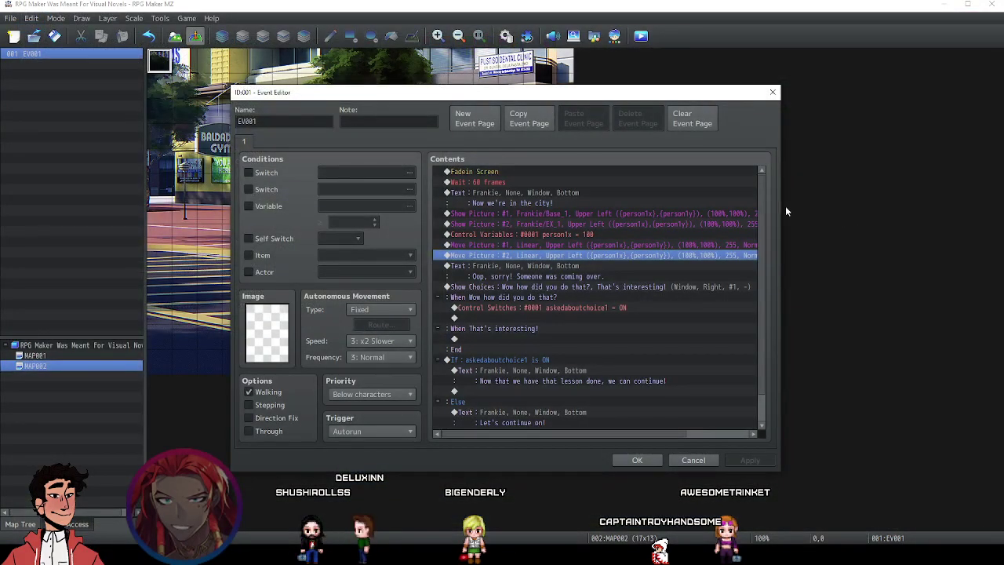
Select the "Now that we have that lesson done, we can continue!" text command in the askedaboutchoice1 branch.
scroll(538, 355, down, 1)
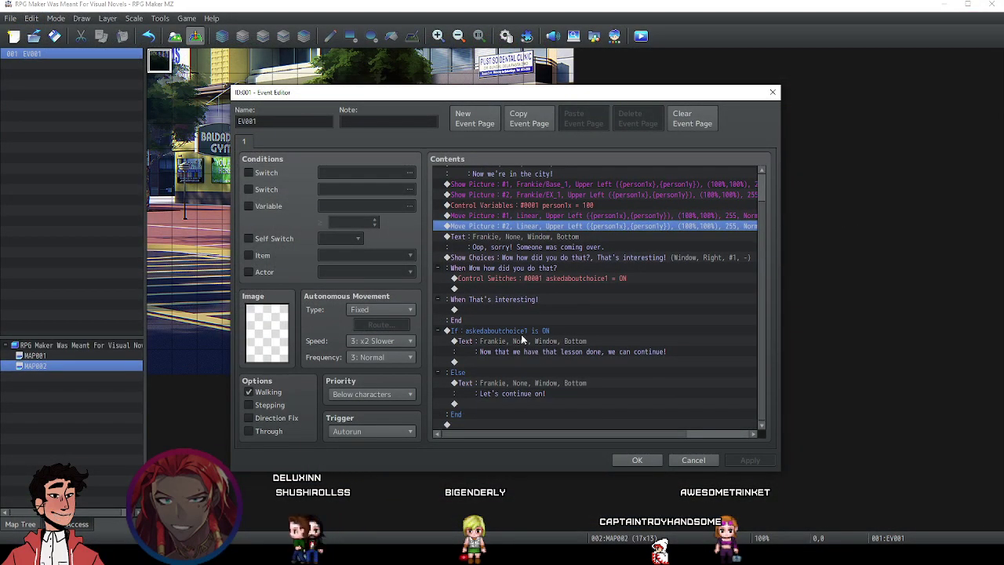
click(494, 352)
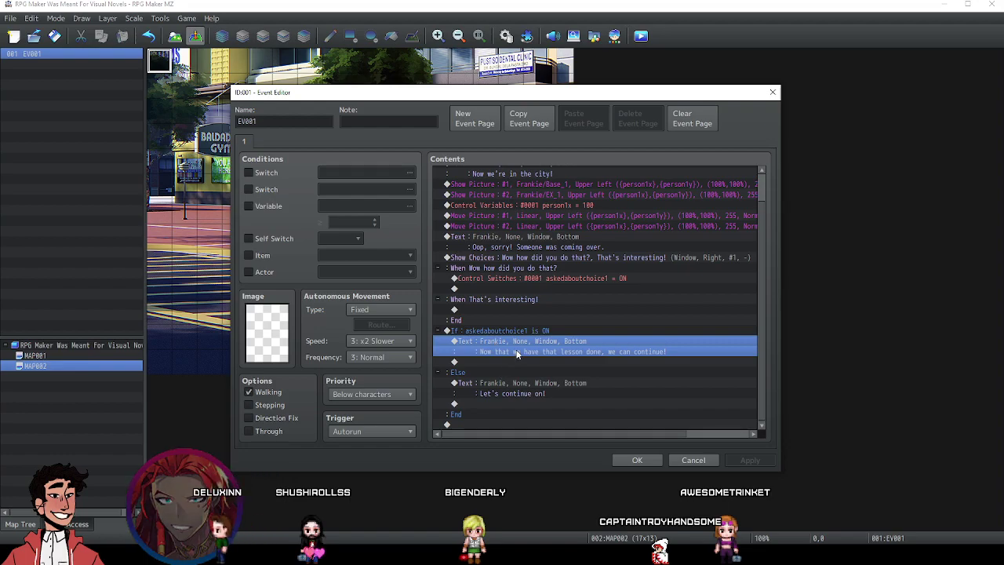